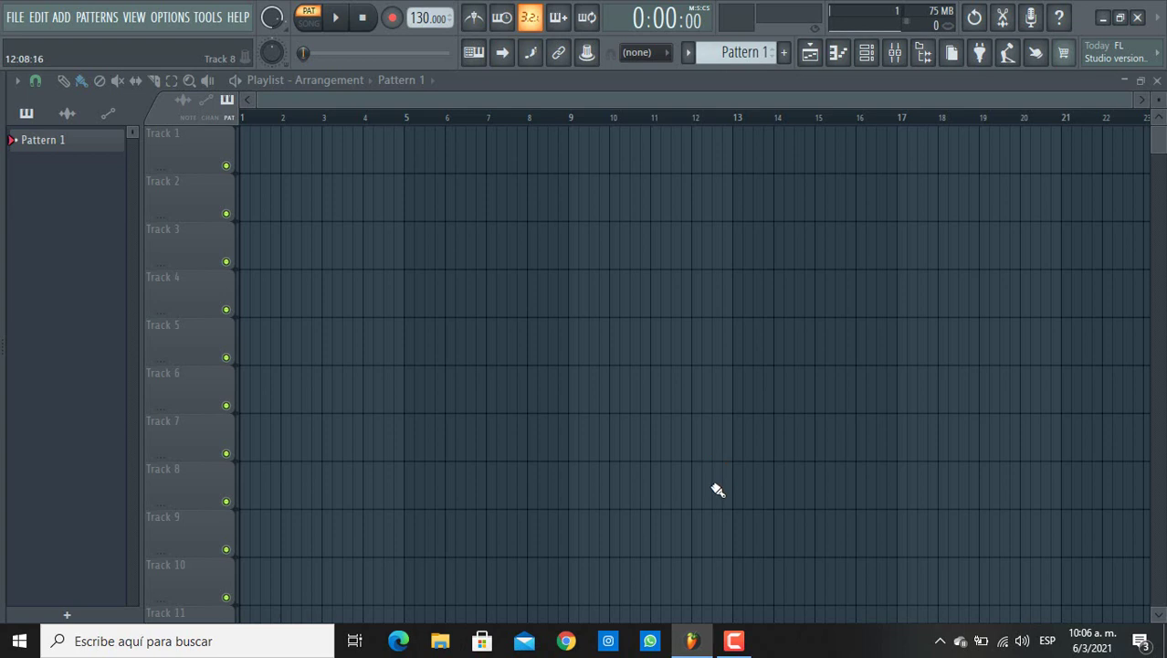
- Import the "[FREE] Duki x Big Soto Type Beat - LA MARI" MP3 from the Descargas folder onto Track 1 at bar 1
{"action": "left_click", "coordinate": [440, 640]}
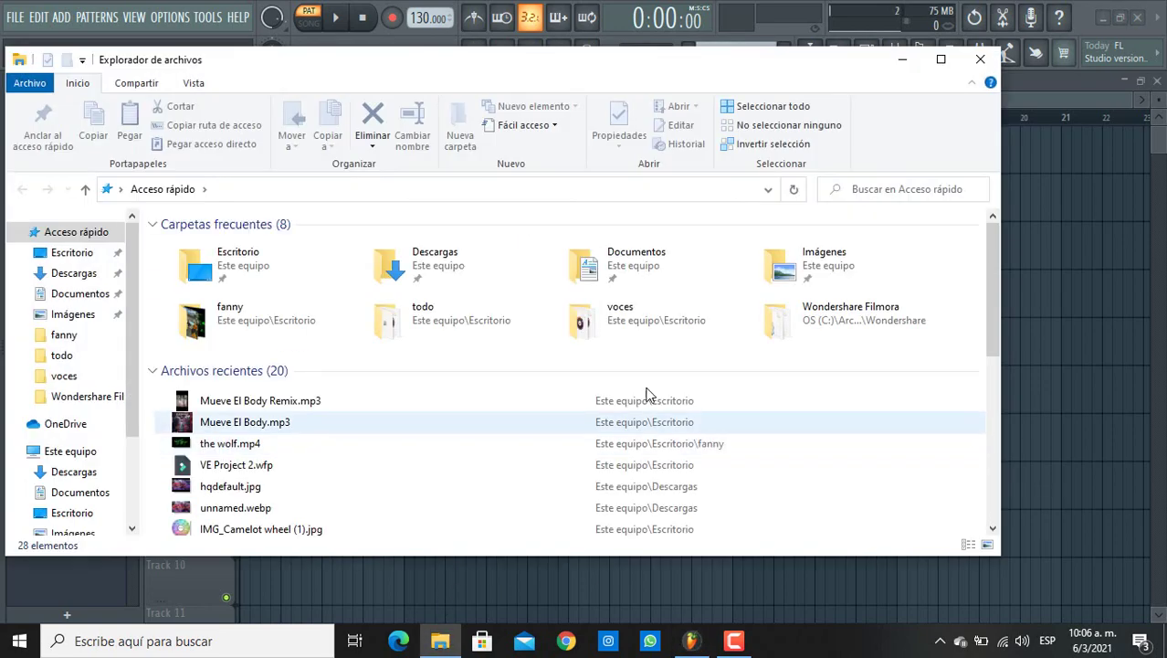
{"action": "double_click", "coordinate": [477, 258]}
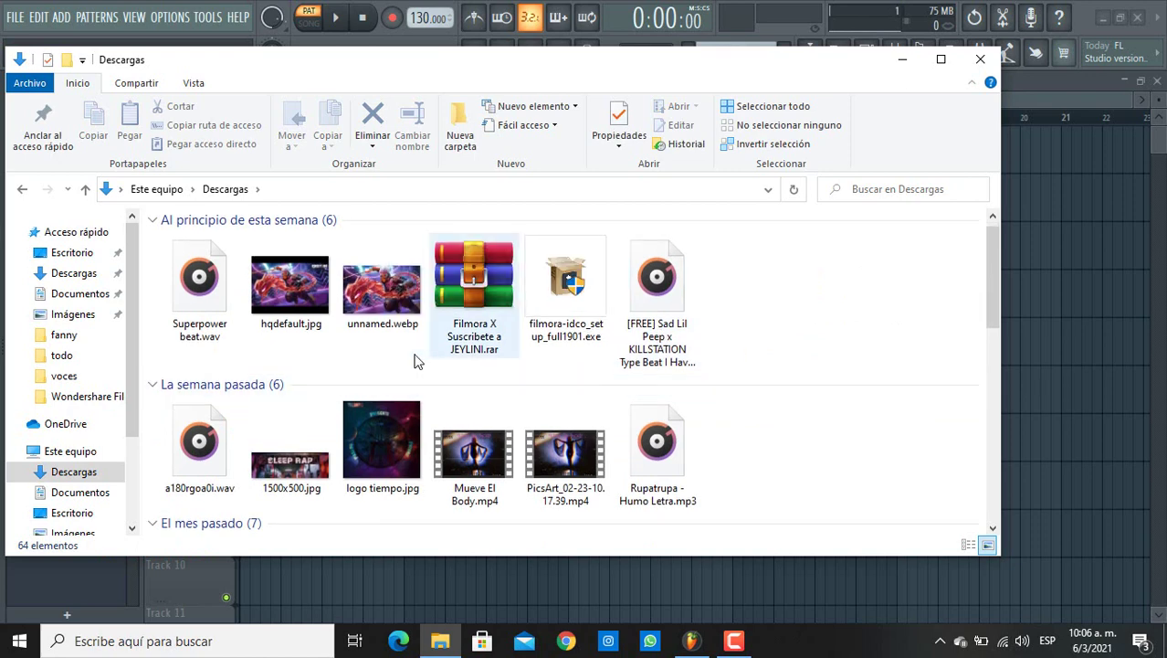
{"action": "left_click", "coordinate": [73, 273]}
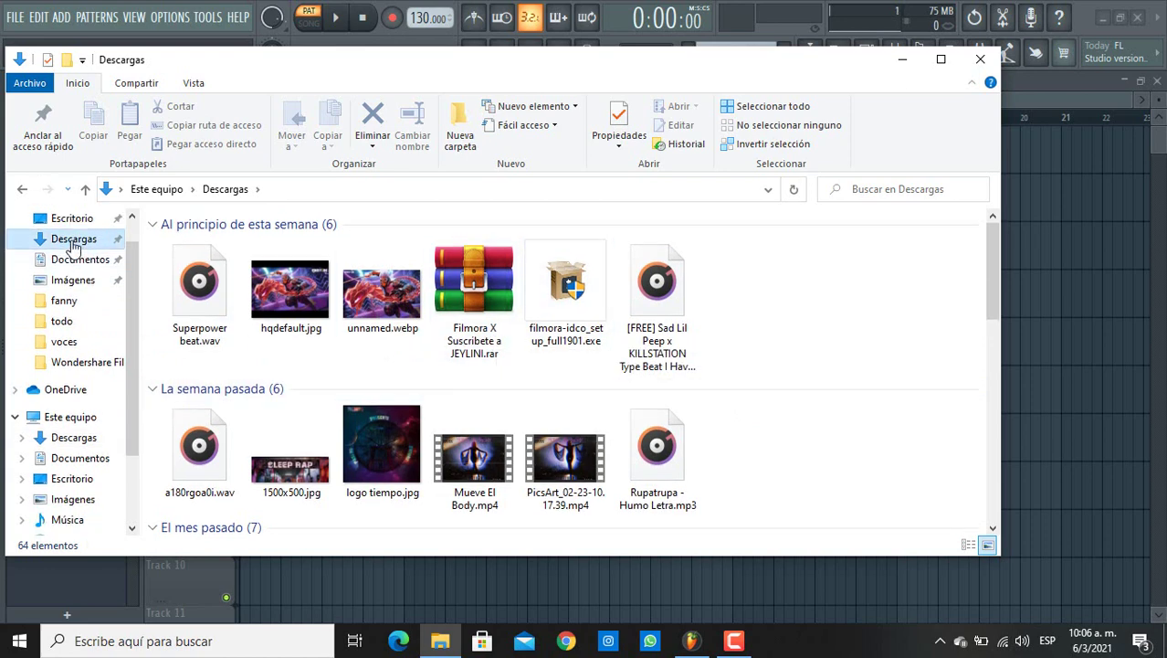
{"action": "scroll", "coordinate": [827, 355], "scroll_direction": "down", "scroll_amount": 2}
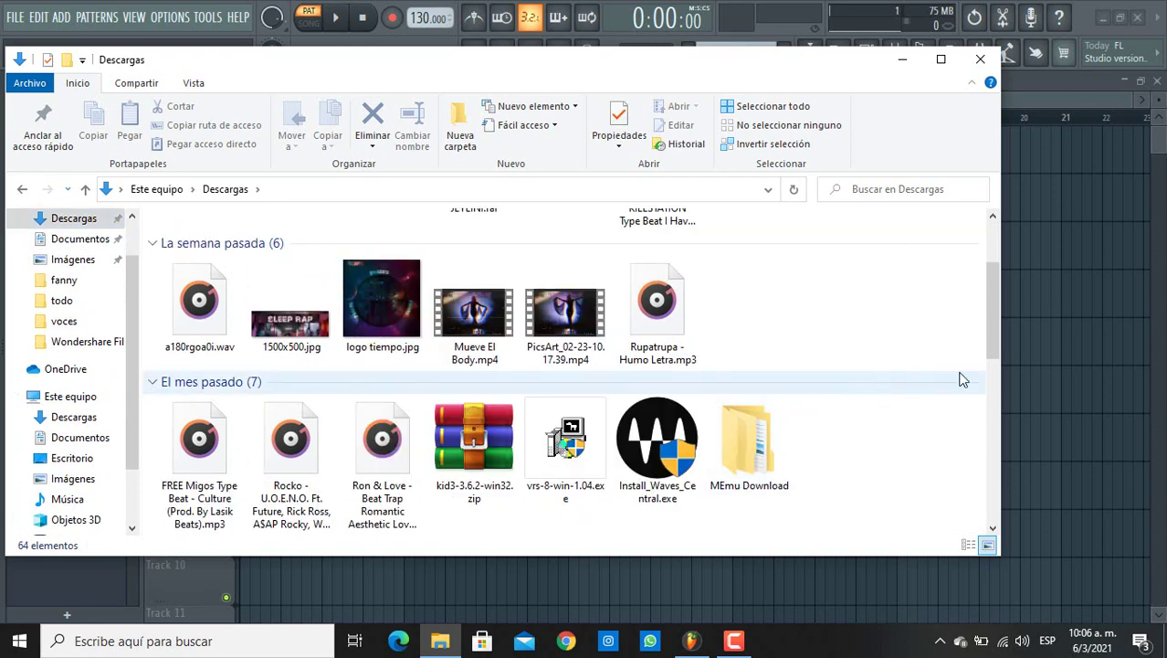
{"action": "left_click_drag", "start_coordinate": [995, 321], "coordinate": [990, 409]}
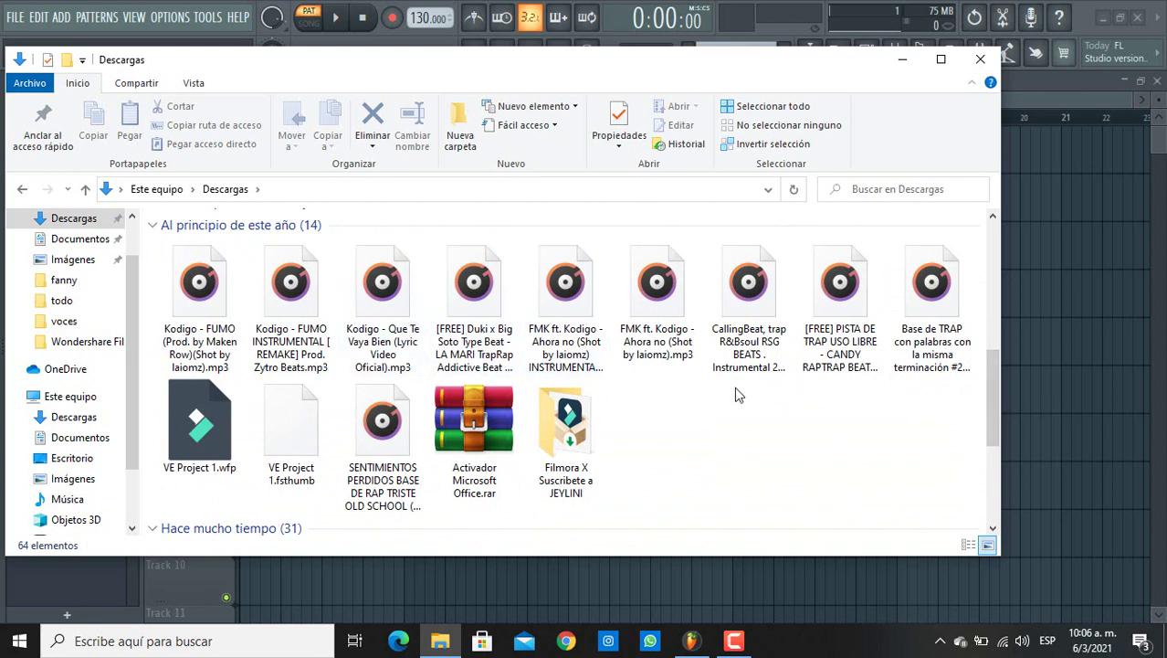
{"action": "left_click", "coordinate": [461, 321]}
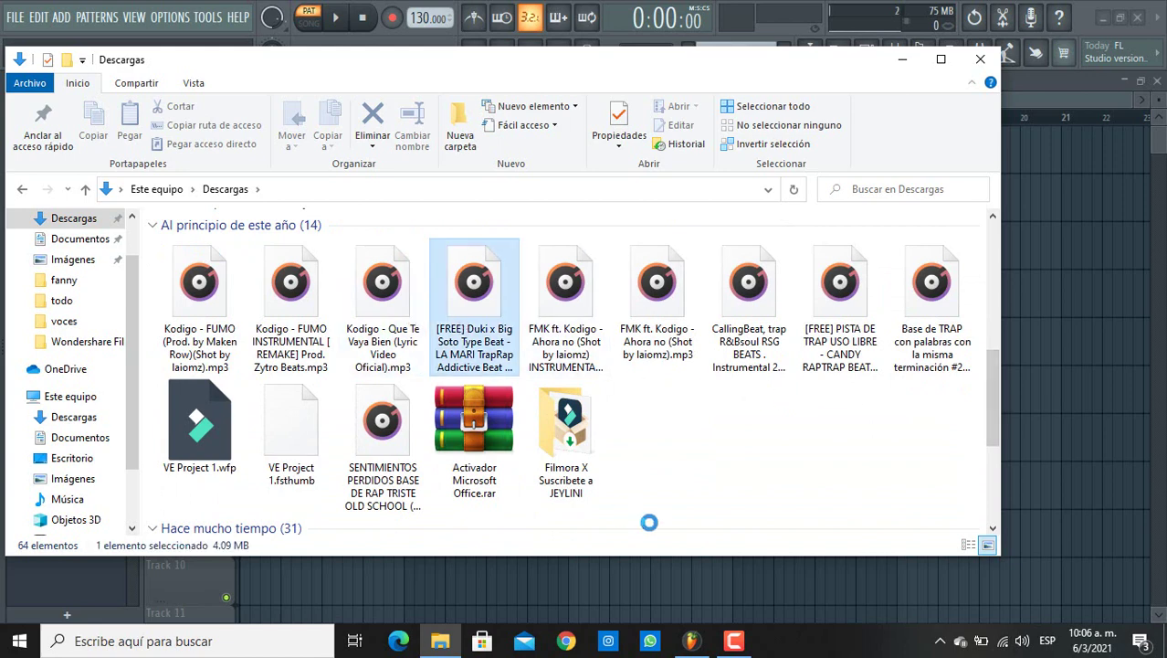
{"action": "left_click_drag", "start_coordinate": [649, 522], "coordinate": [242, 156]}
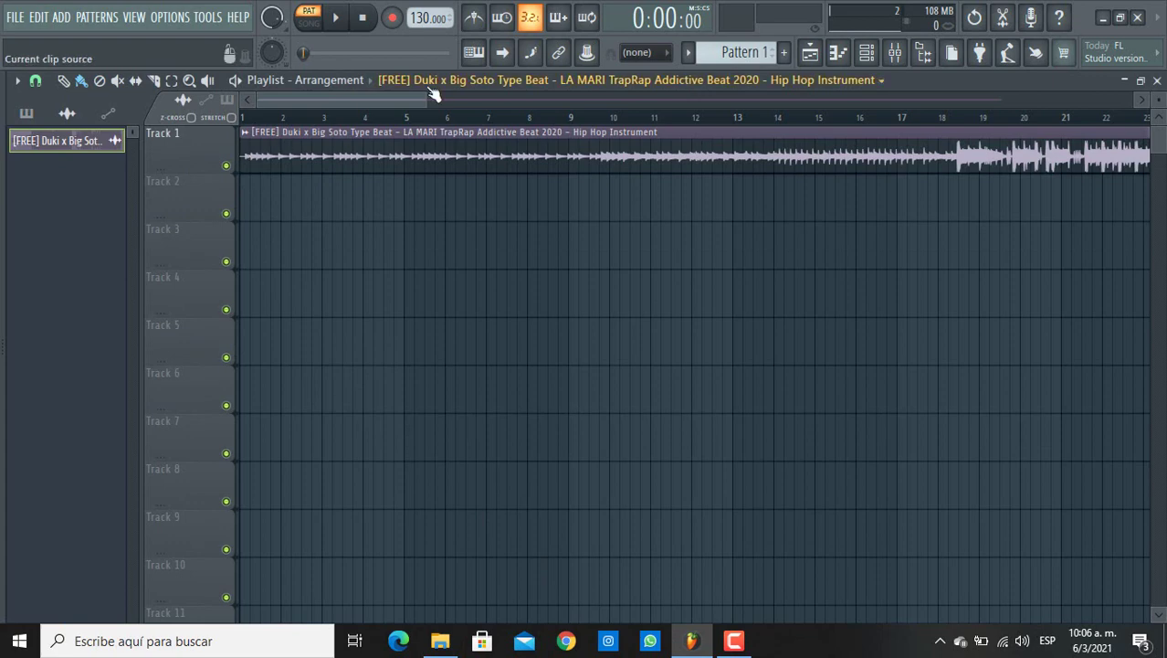
- Detect the beat clip's tempo using the 100 to 200 range and set the project tempo to the detected 120 BPM
{"action": "left_click_drag", "start_coordinate": [423, 93], "coordinate": [1067, 110]}
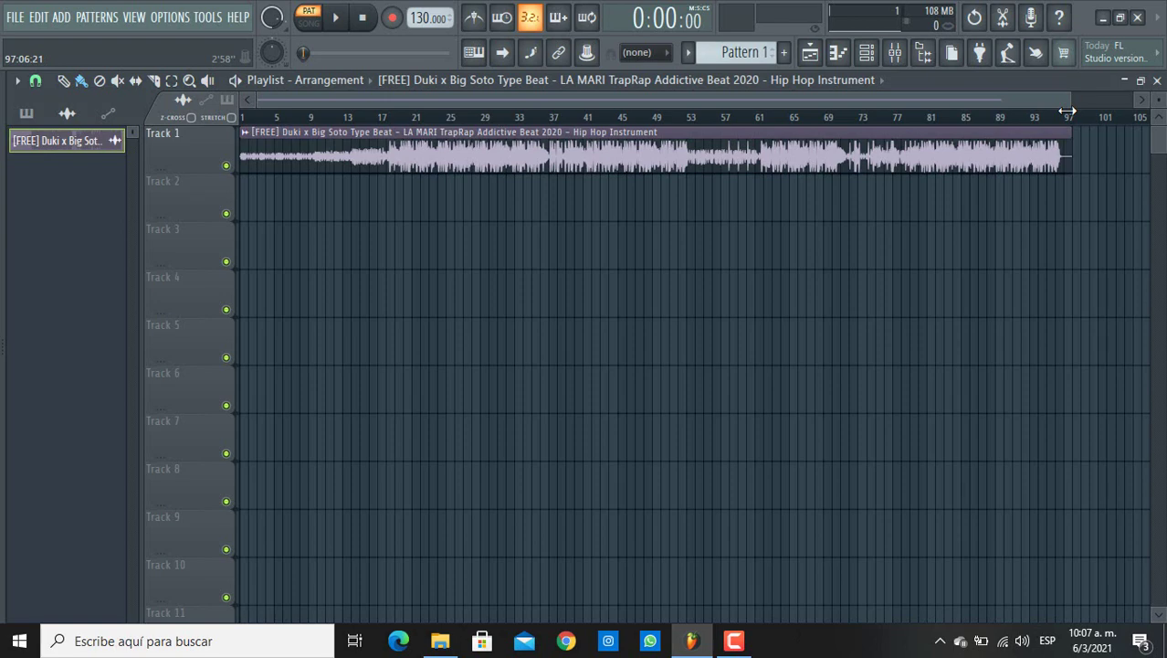
{"action": "double_click", "coordinate": [337, 153]}
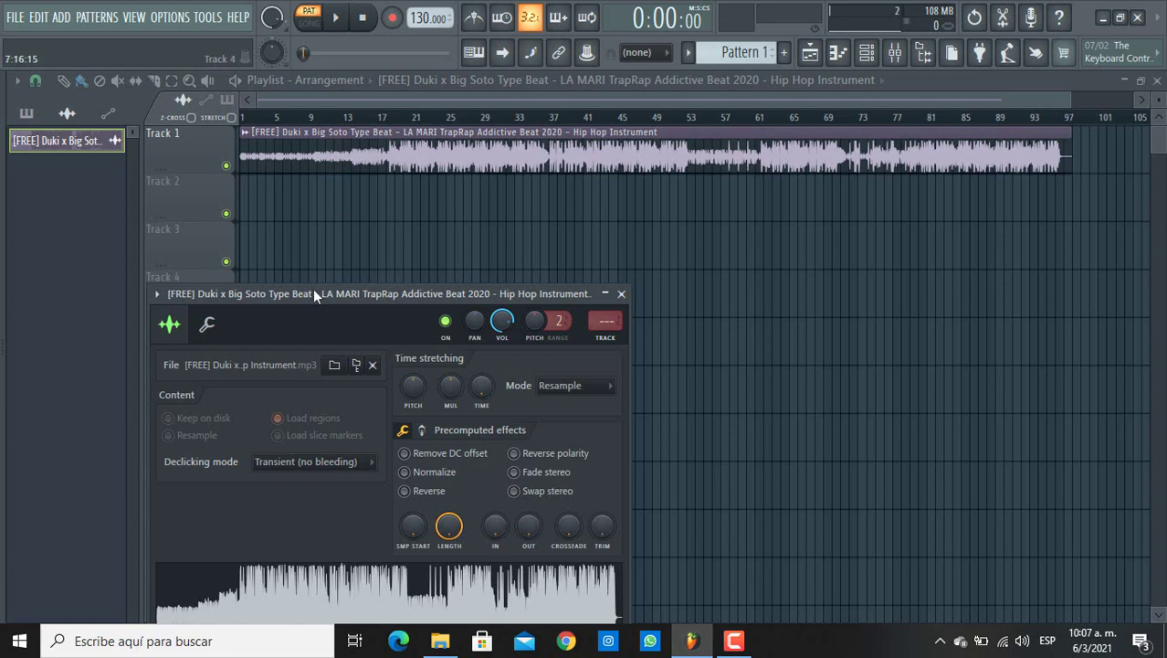
{"action": "left_click_drag", "start_coordinate": [313, 293], "coordinate": [339, 121]}
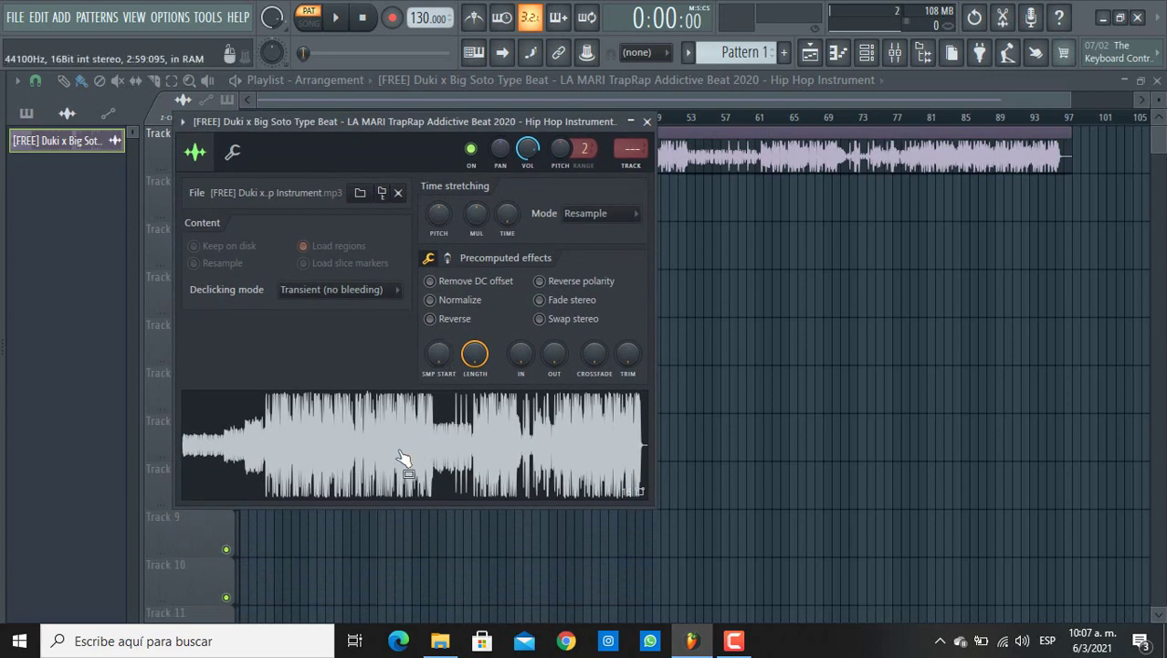
{"action": "right_click", "coordinate": [363, 437]}
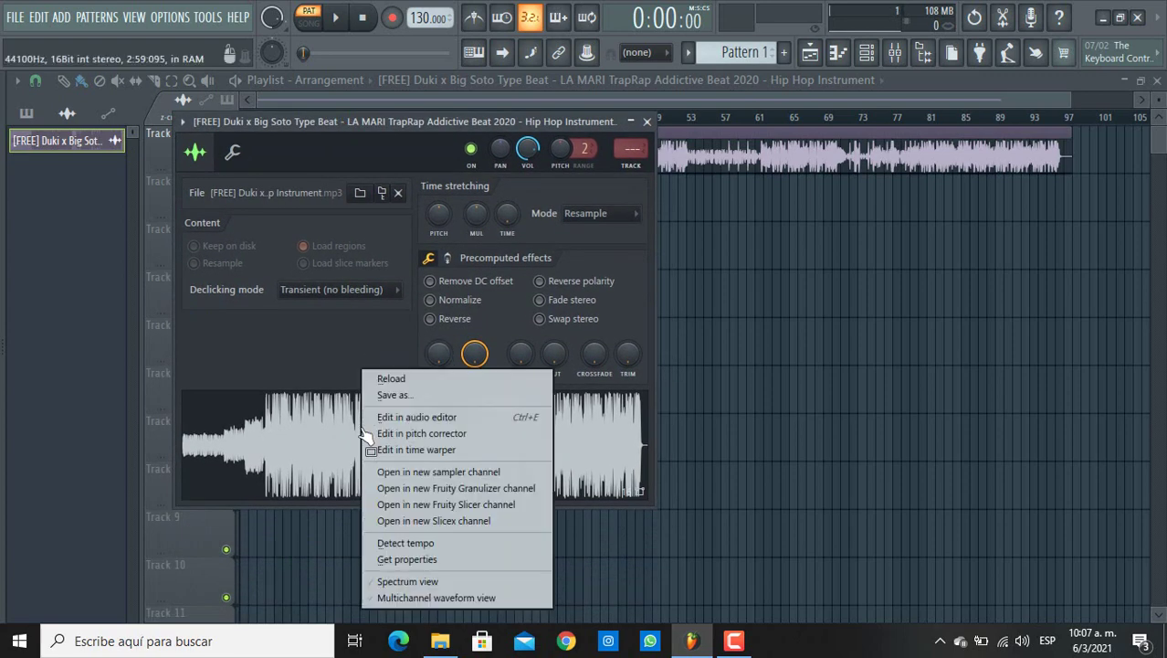
{"action": "left_click", "coordinate": [460, 547]}
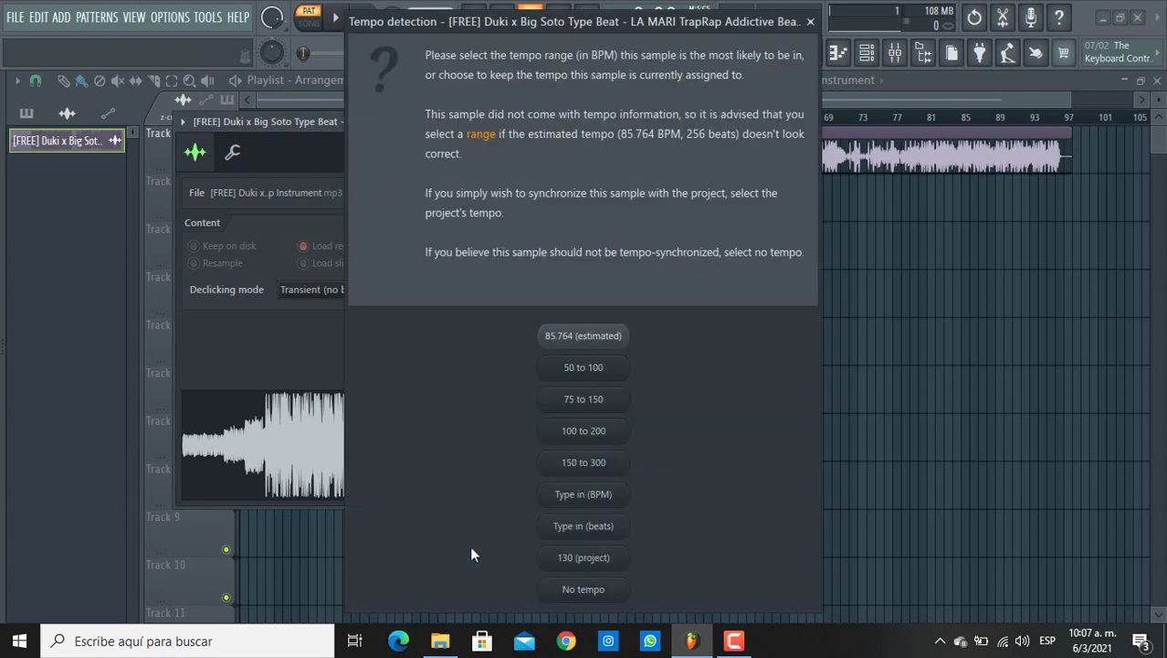
{"action": "left_click", "coordinate": [583, 431]}
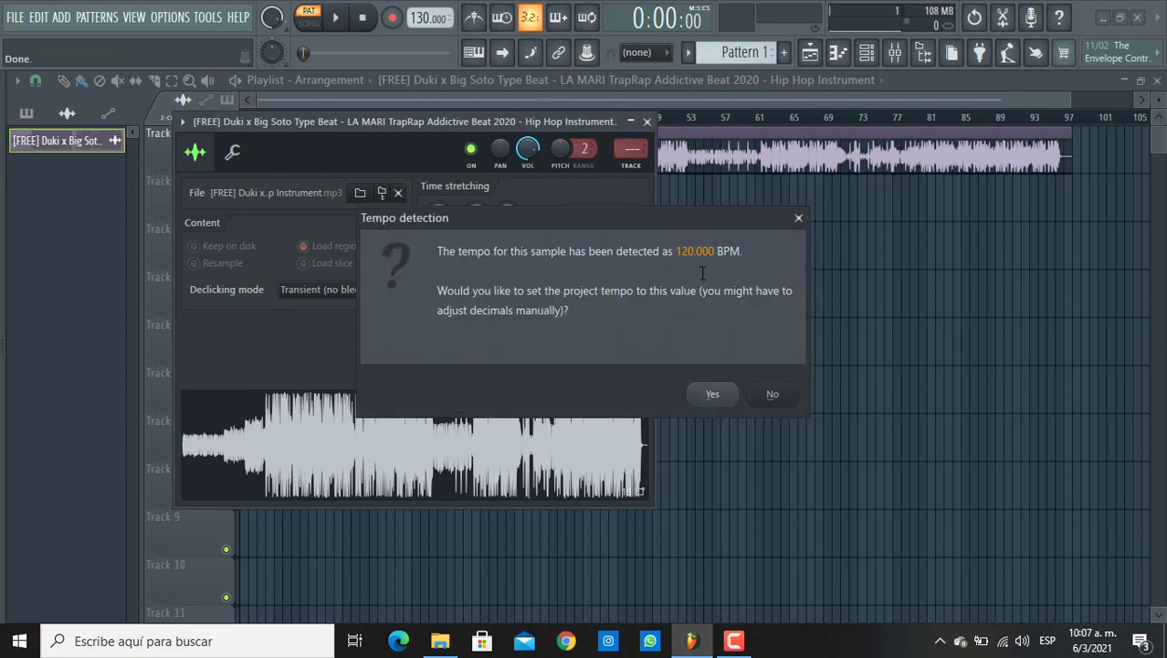
{"action": "left_click", "coordinate": [717, 396]}
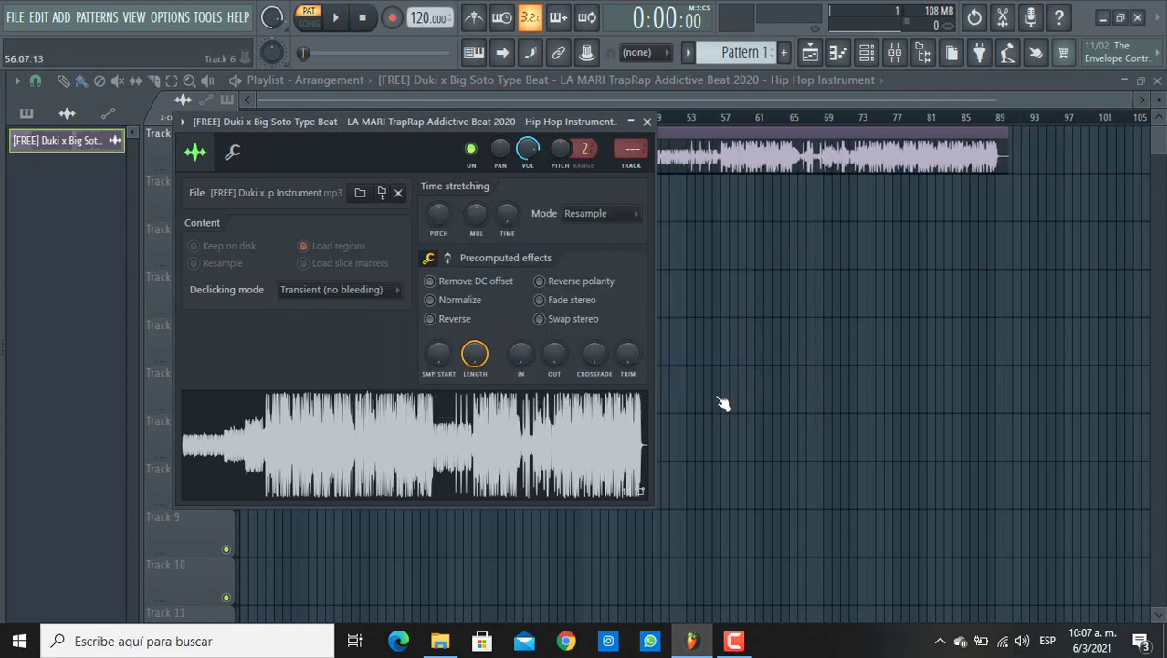
{"action": "left_click", "coordinate": [645, 120]}
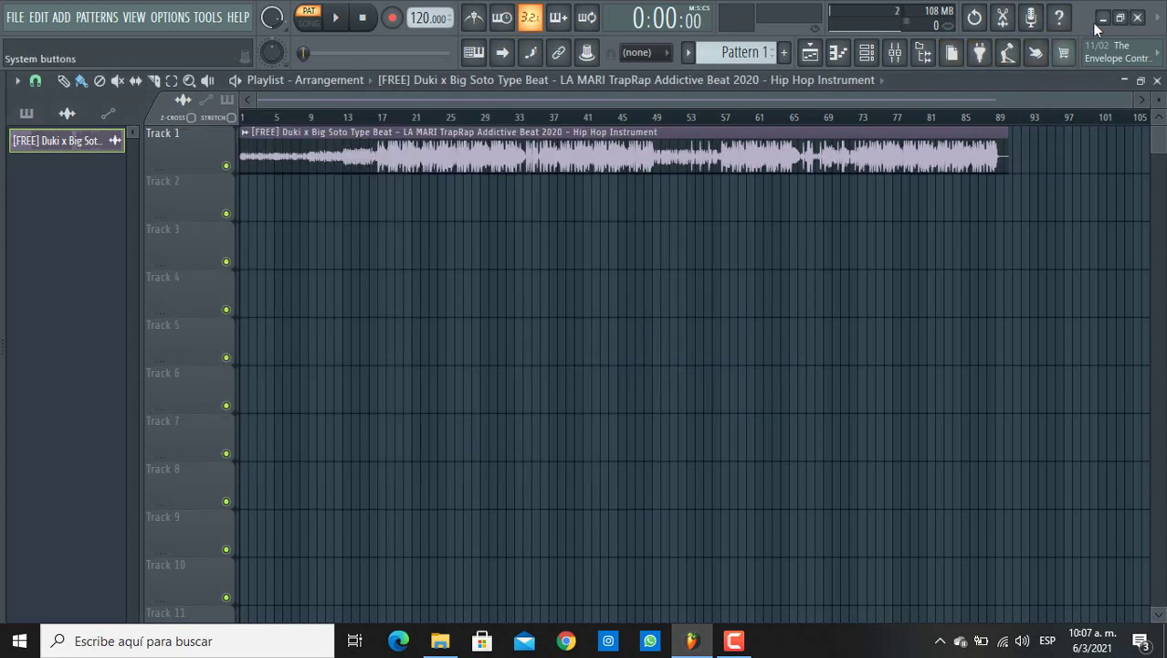
- Minimize FL Studio, clear the File Explorer window, and launch Mixed In Key from the desktop
{"action": "left_click", "coordinate": [1103, 18]}
{"action": "left_click", "coordinate": [978, 61]}
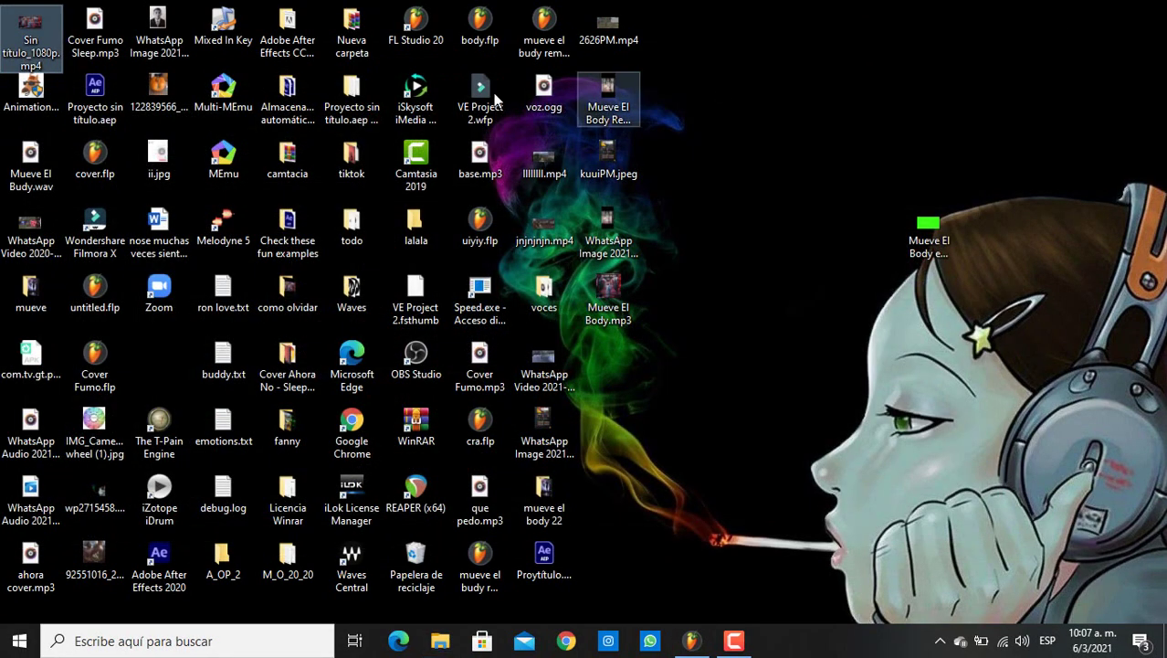
{"action": "left_click", "coordinate": [227, 31]}
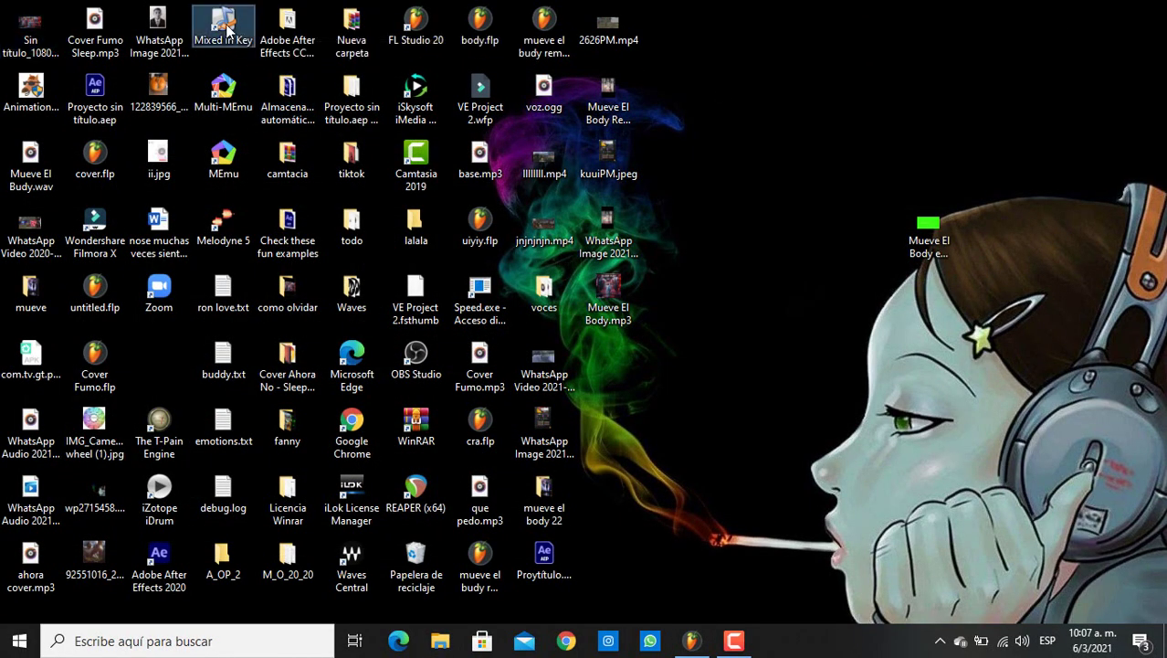
{"action": "double_click", "coordinate": [228, 30]}
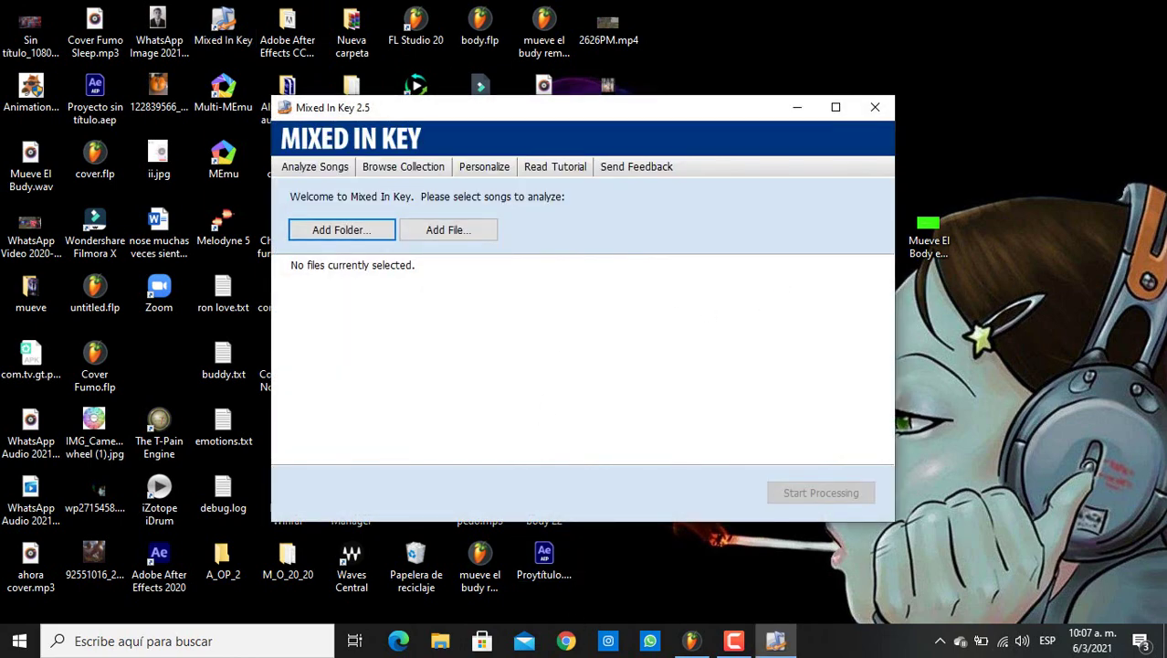
- Add the Duki x Big Soto beat MP3 from the Descargas folder to Mixed In Key and analyze its key
{"action": "left_click", "coordinate": [441, 641]}
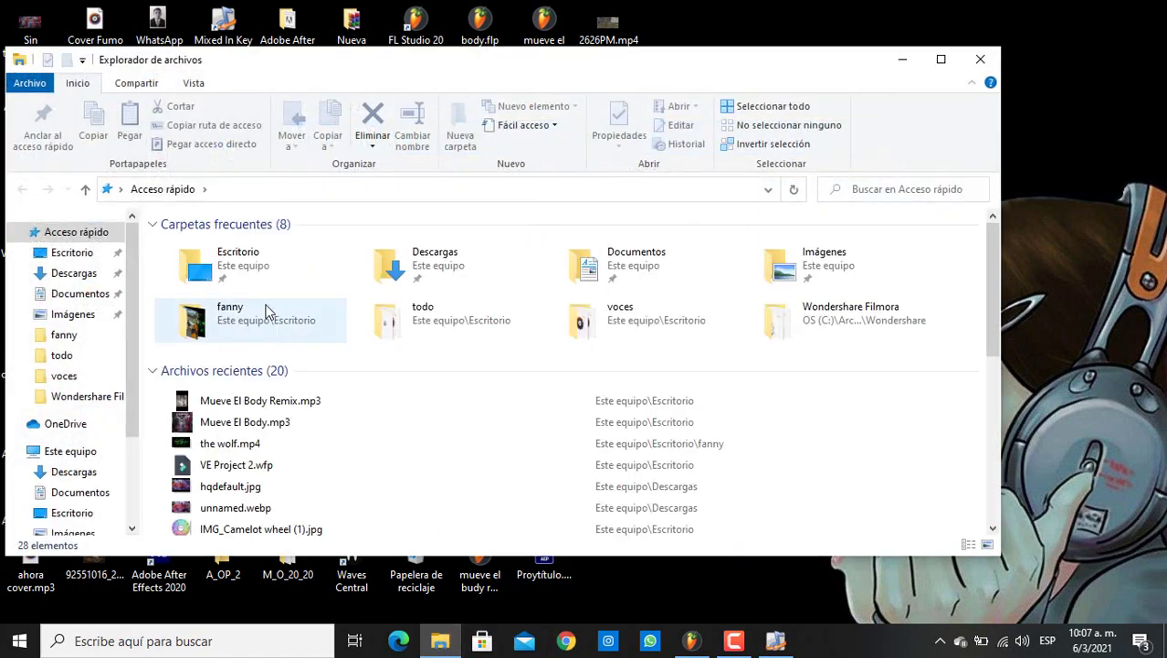
{"action": "double_click", "coordinate": [430, 260]}
{"action": "scroll", "coordinate": [625, 377], "scroll_direction": "down", "scroll_amount": 3}
{"action": "scroll", "coordinate": [624, 377], "scroll_direction": "down", "scroll_amount": 3}
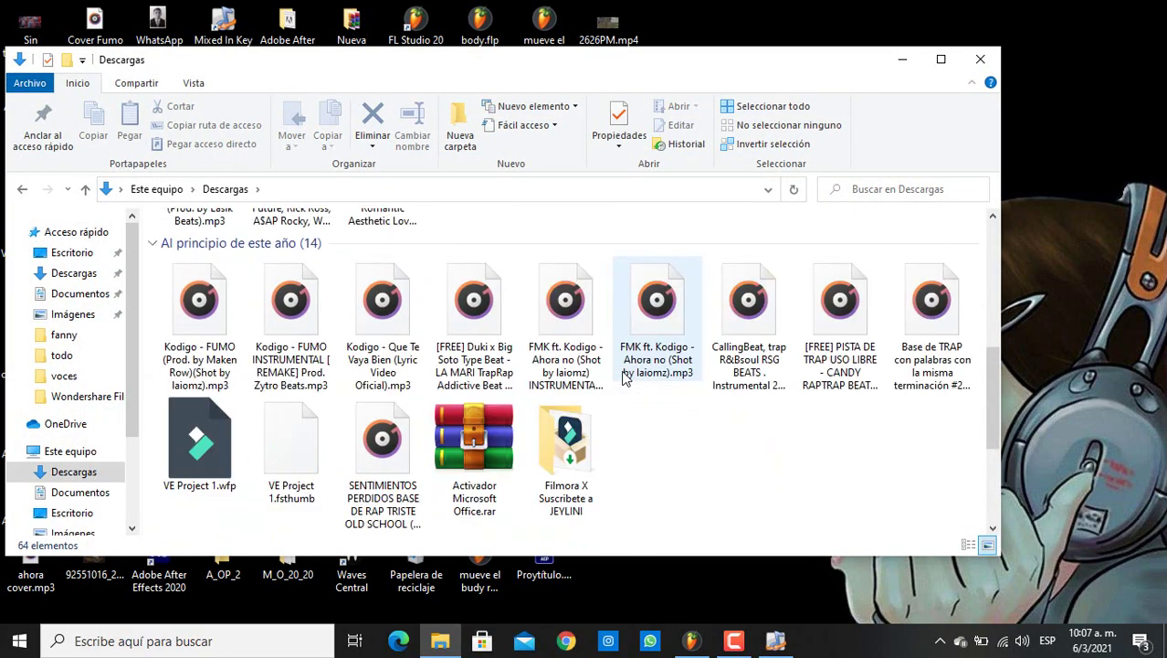
{"action": "left_click_drag", "start_coordinate": [455, 330], "coordinate": [425, 325]}
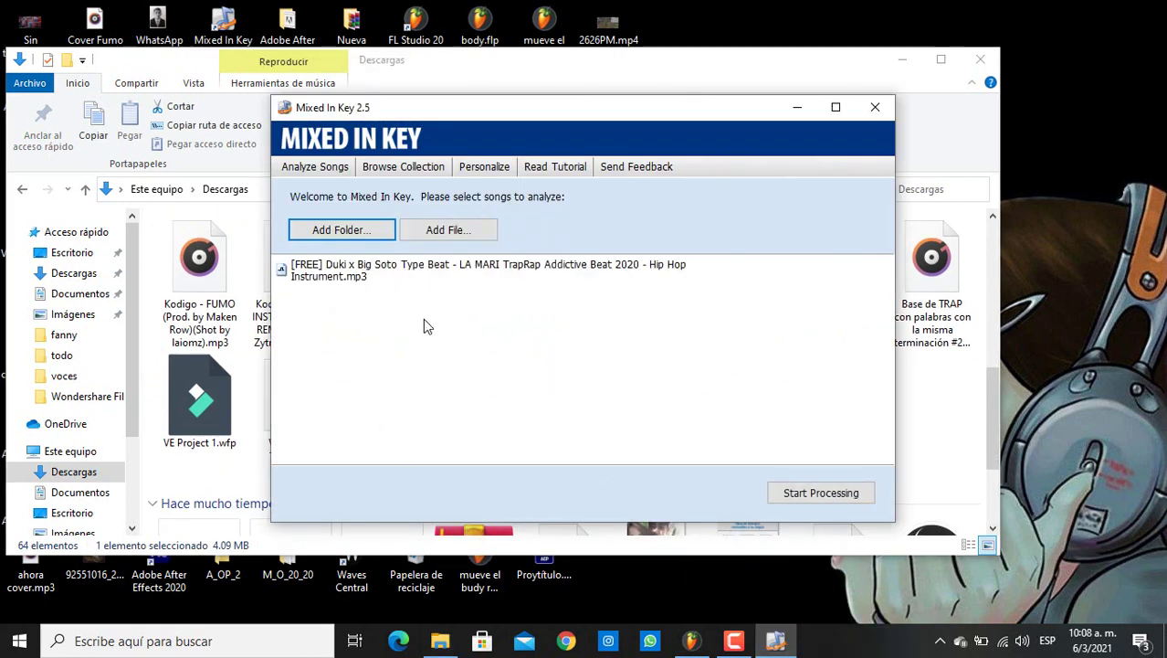
{"action": "left_click", "coordinate": [829, 494]}
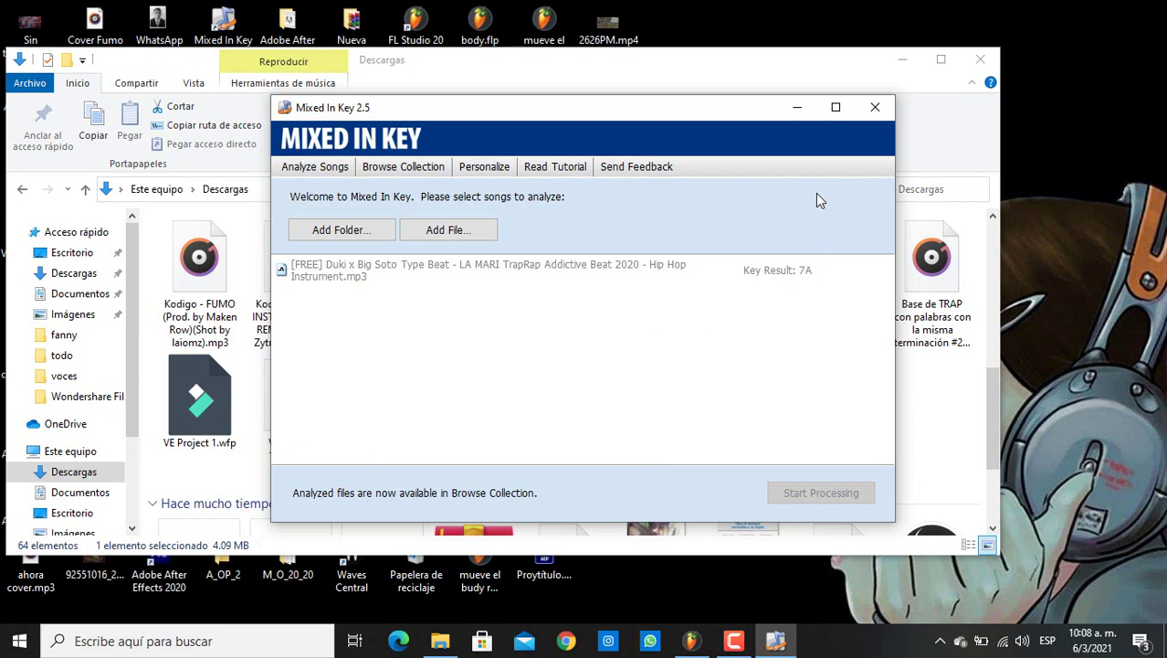
- Minimize the open windows and open the Camelot wheel image from the desktop to look up the beat's key code
{"action": "left_click", "coordinate": [797, 107]}
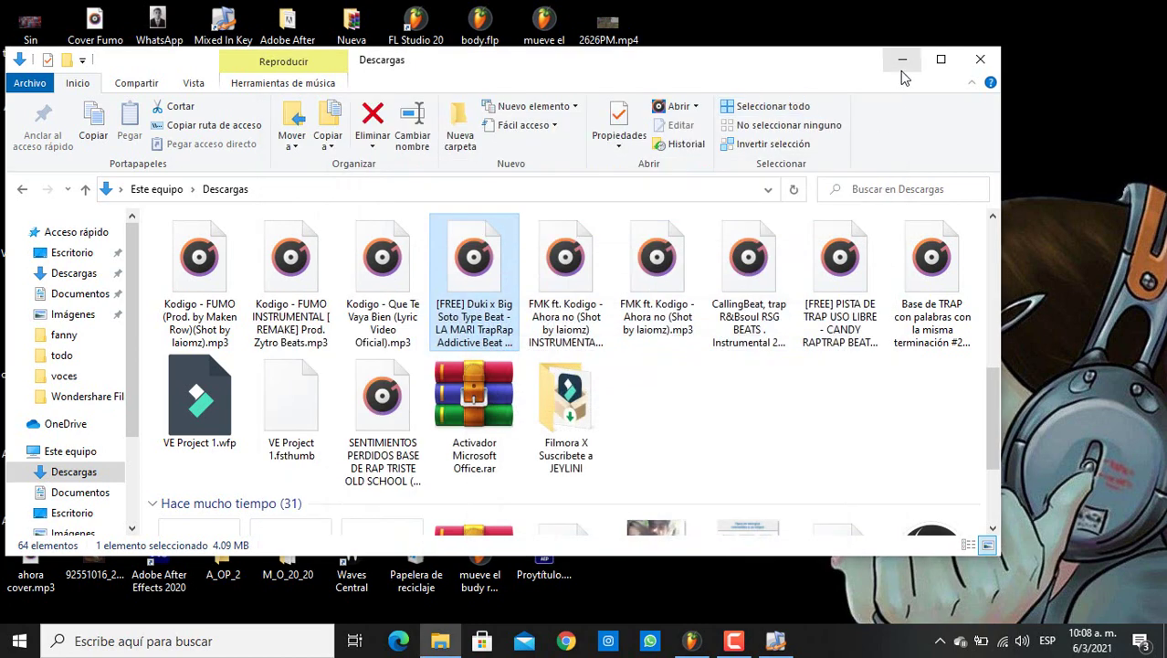
{"action": "left_click", "coordinate": [901, 68]}
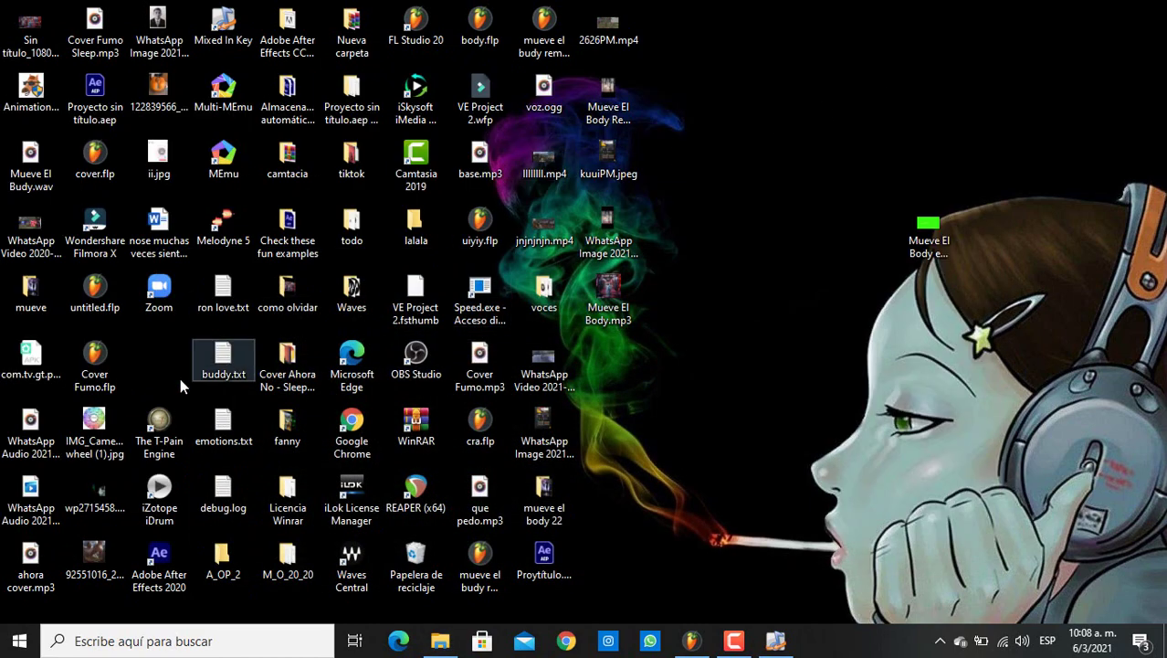
{"action": "double_click", "coordinate": [105, 420]}
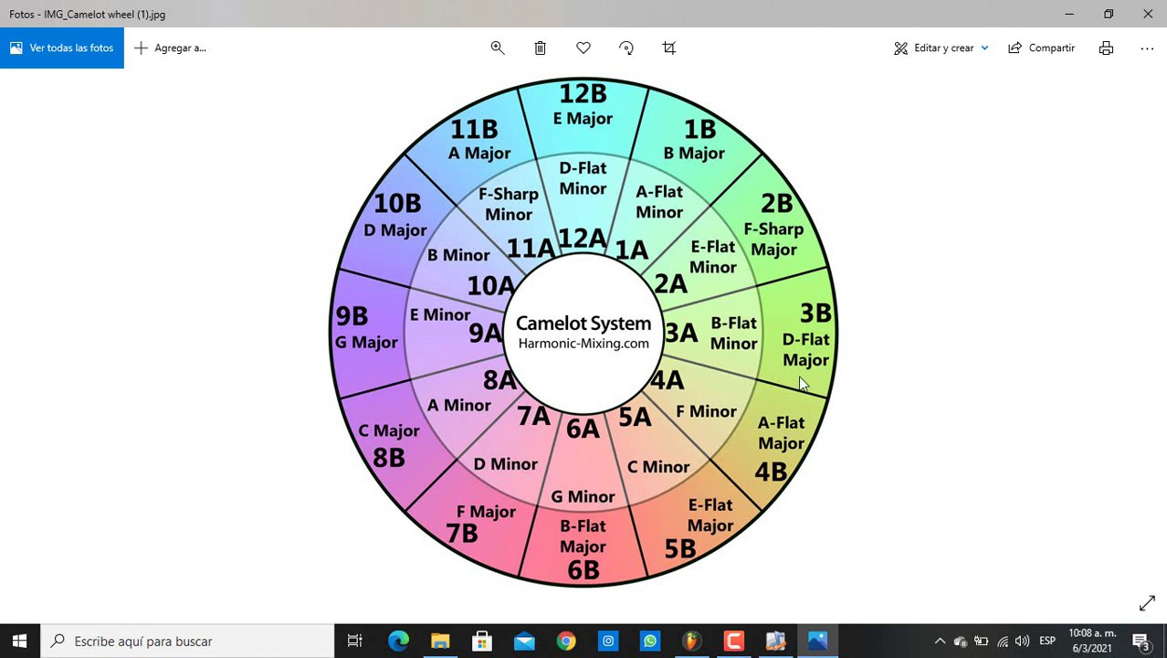
- Minimize the Camelot wheel image, switch back to FL Studio, and set playback to Song mode
{"action": "left_click", "coordinate": [1065, 13]}
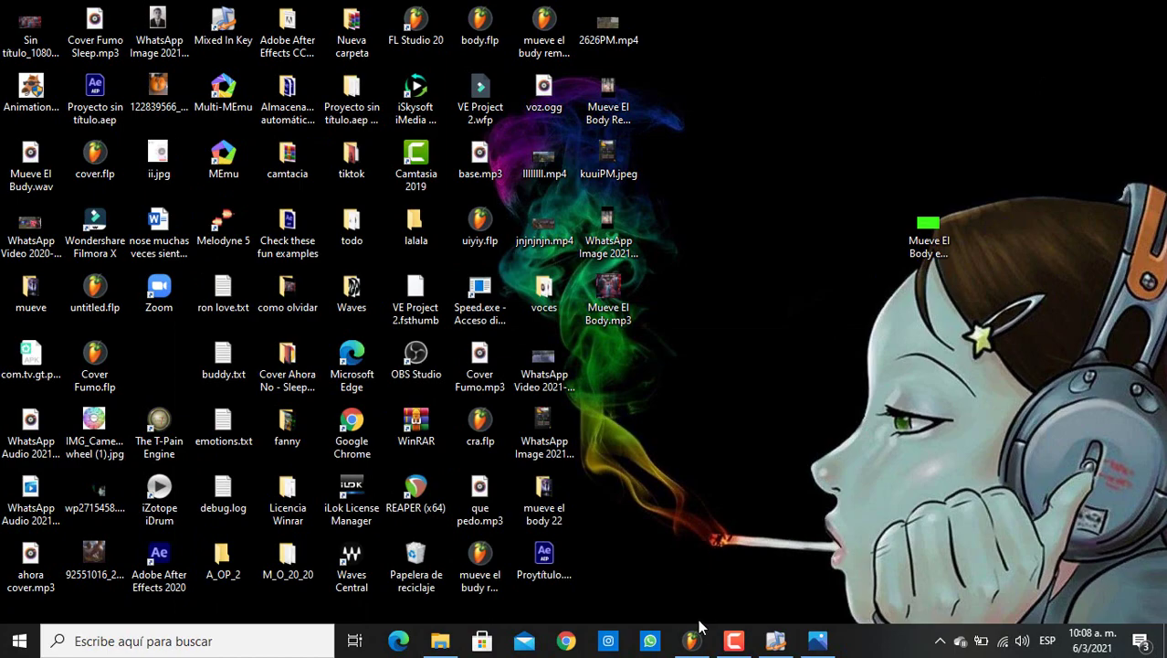
{"action": "left_click", "coordinate": [692, 639]}
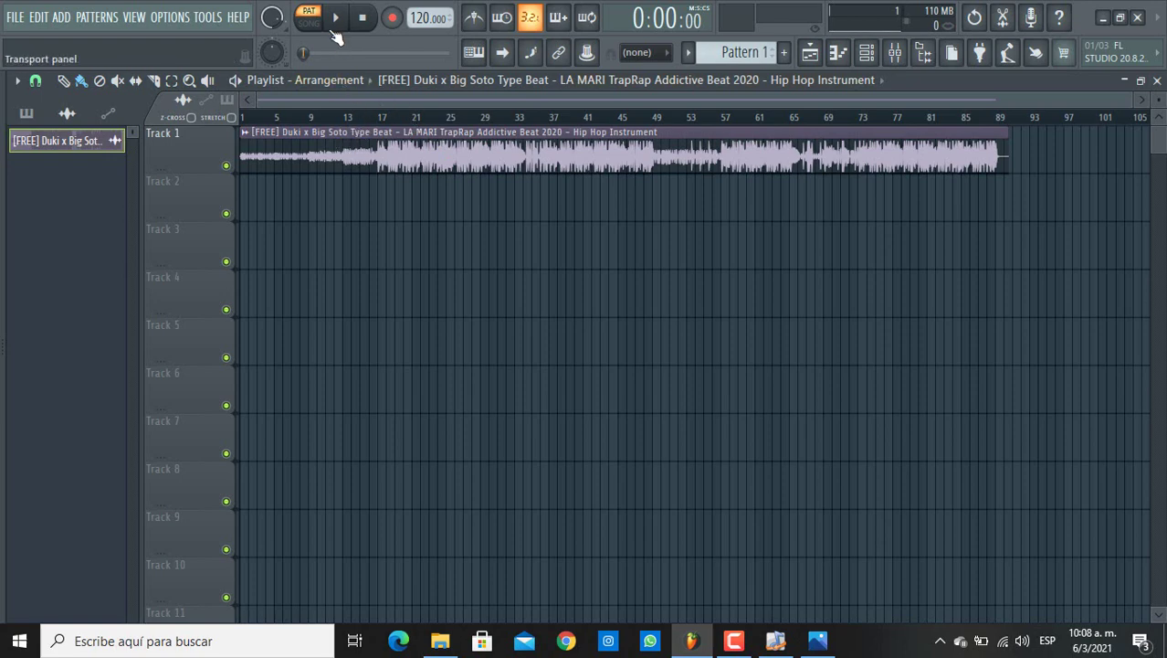
{"action": "left_click", "coordinate": [320, 28]}
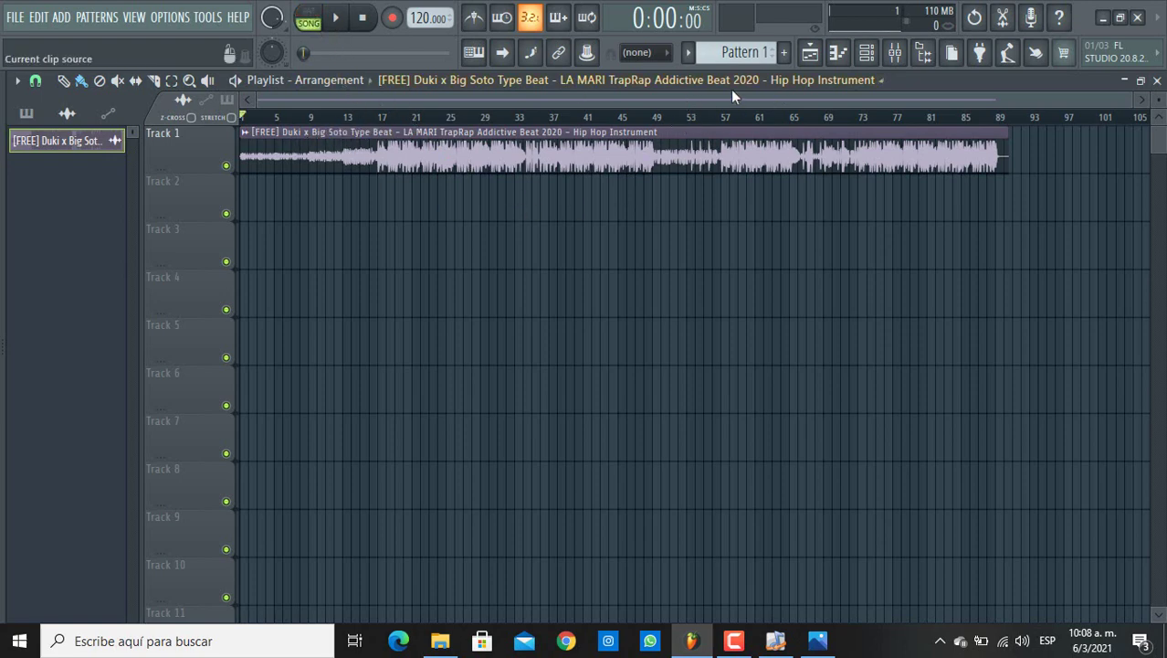
- Open the mixer and set the audio input of Insert 1 to the mono source In 1
{"action": "left_click", "coordinate": [896, 58]}
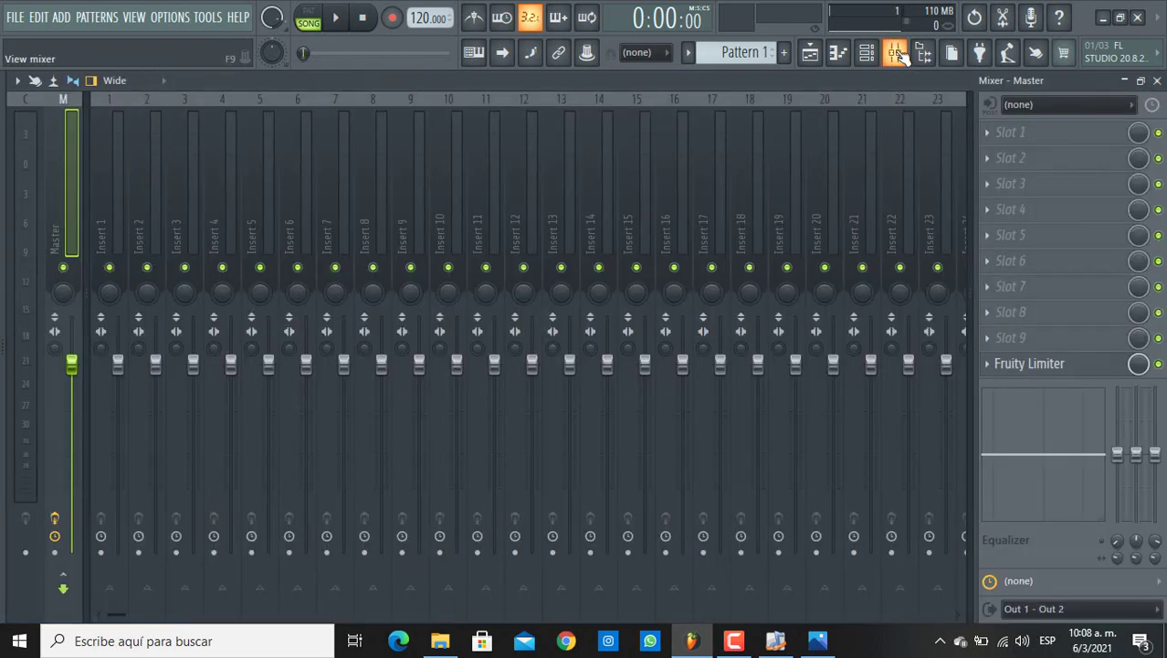
{"action": "left_click", "coordinate": [108, 192]}
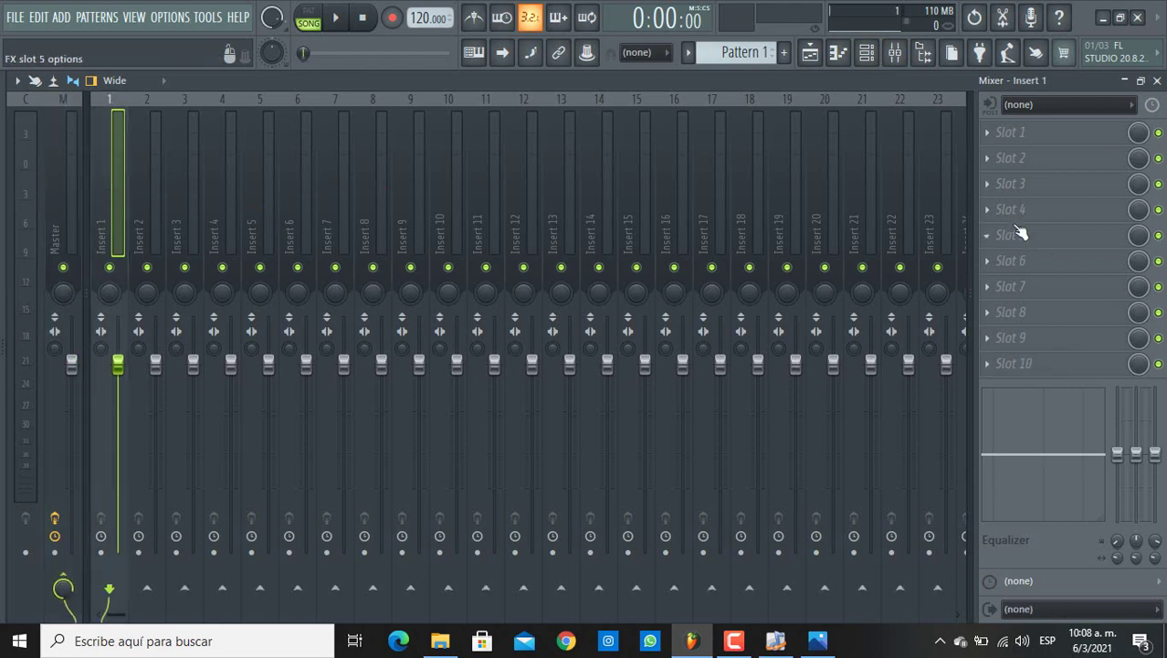
{"action": "left_click", "coordinate": [1045, 105]}
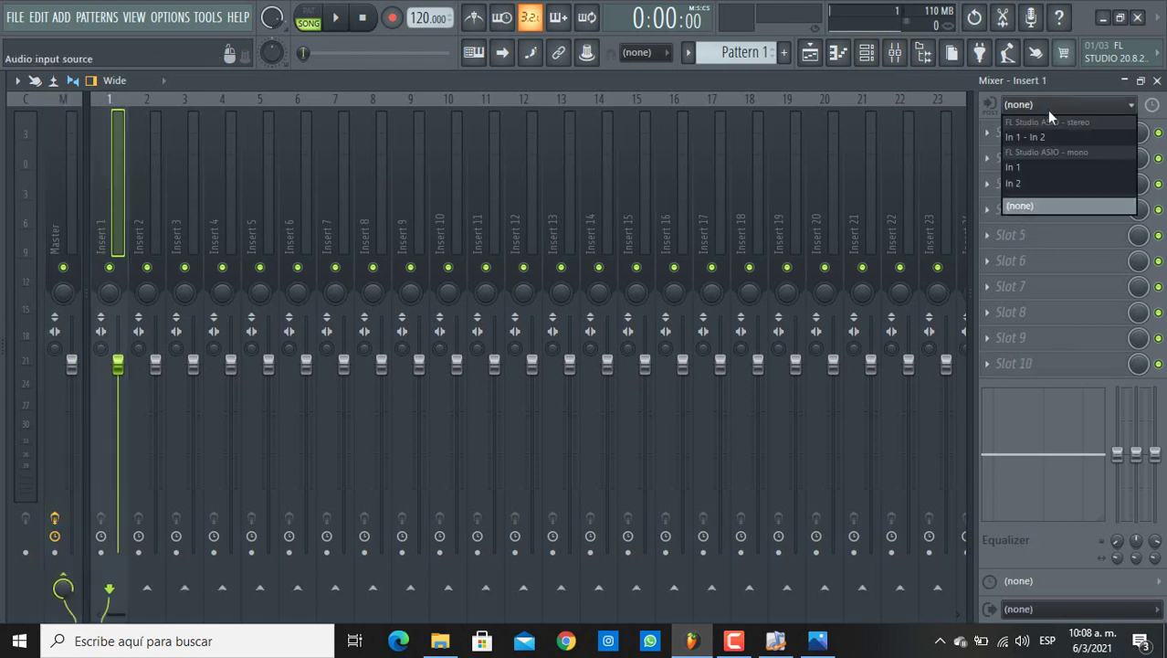
{"action": "left_click", "coordinate": [1025, 166]}
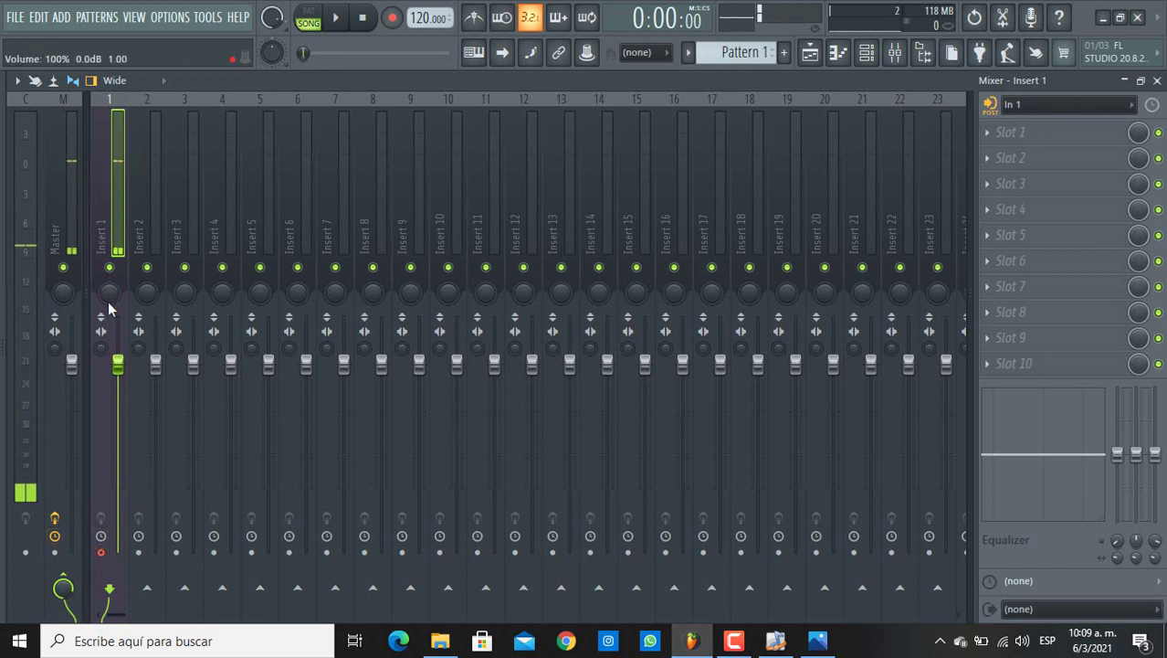
- Mute Insert 1 and load Fruity Limiter into its effect Slot 1
{"action": "left_click", "coordinate": [108, 266]}
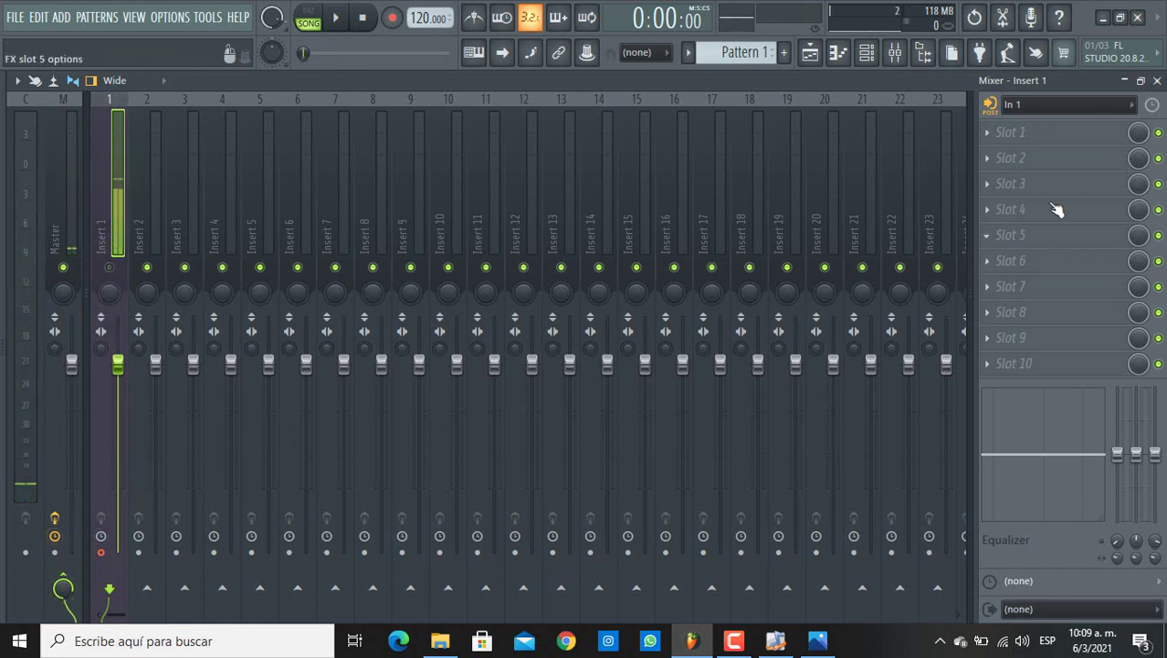
{"action": "left_click", "coordinate": [1021, 133]}
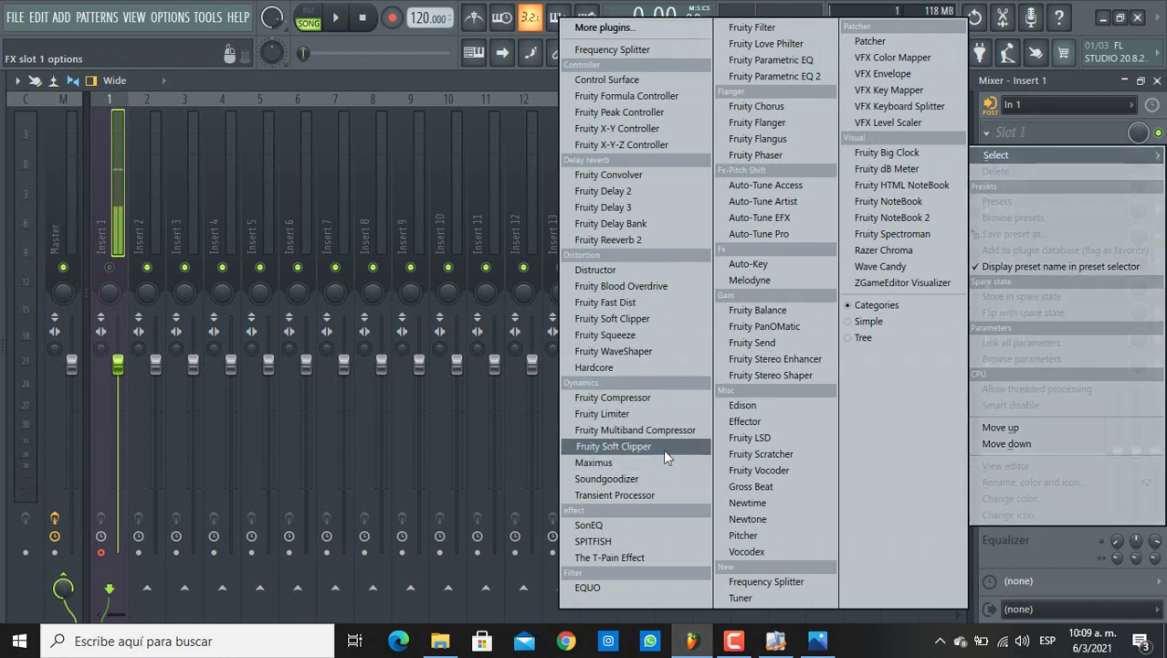
{"action": "left_click", "coordinate": [627, 413]}
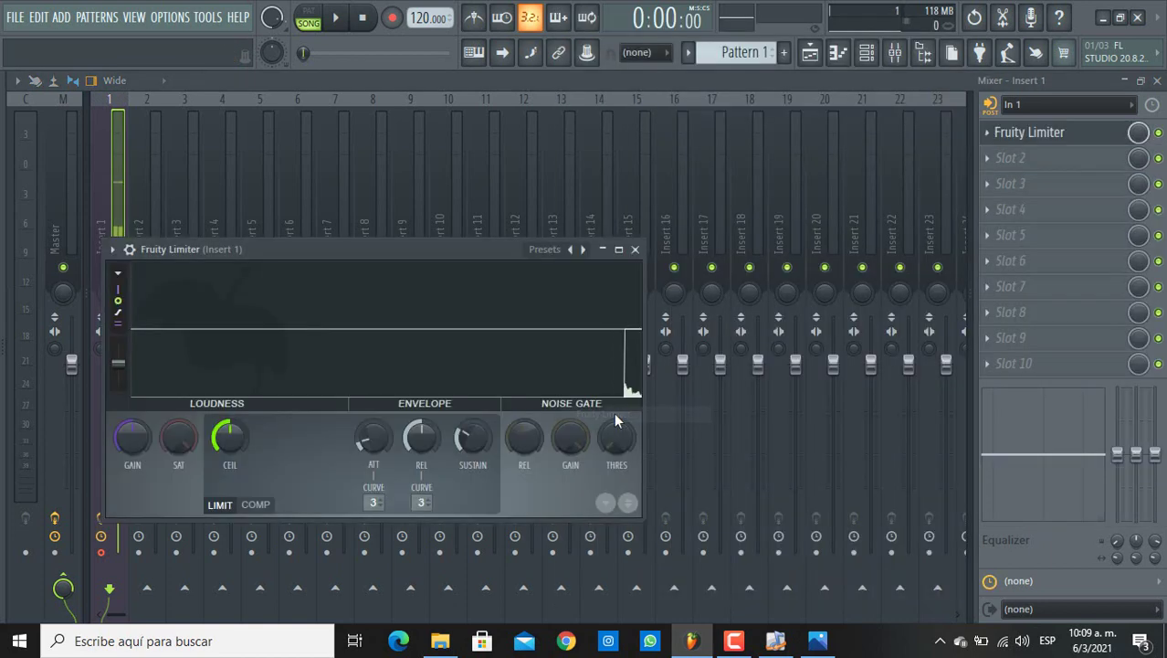
- Unmute Insert 1, reopen its Fruity Limiter and apply the silence preset
{"action": "left_click_drag", "start_coordinate": [320, 248], "coordinate": [364, 202]}
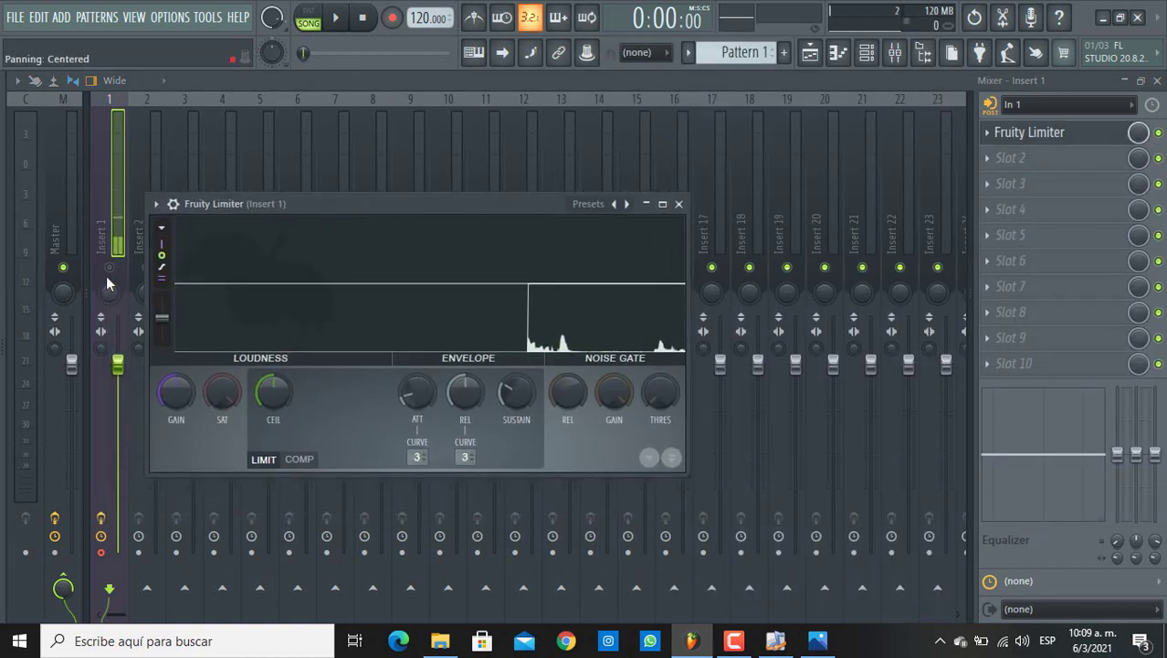
{"action": "left_click", "coordinate": [133, 282]}
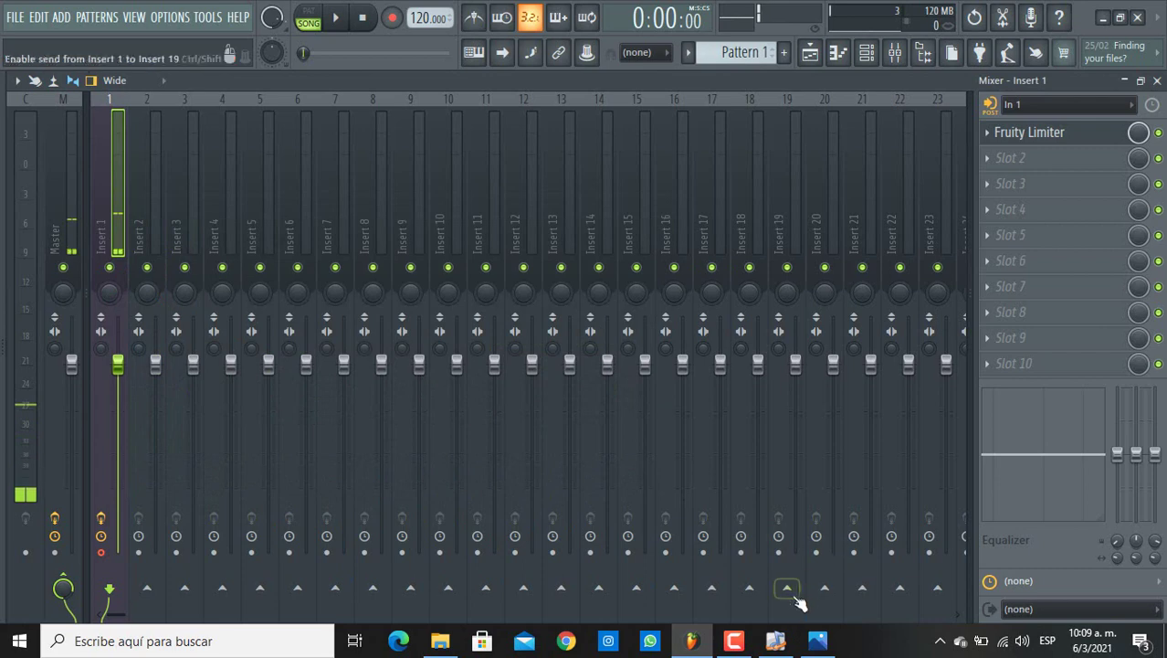
{"action": "left_click", "coordinate": [1032, 133]}
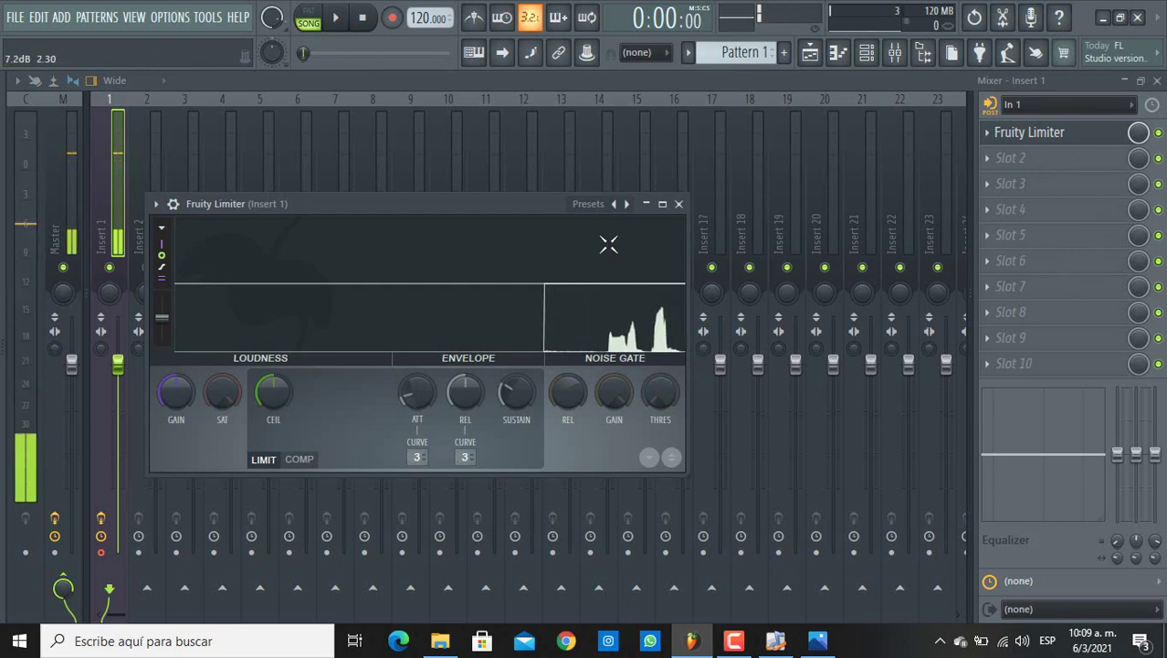
{"action": "left_click", "coordinate": [597, 205]}
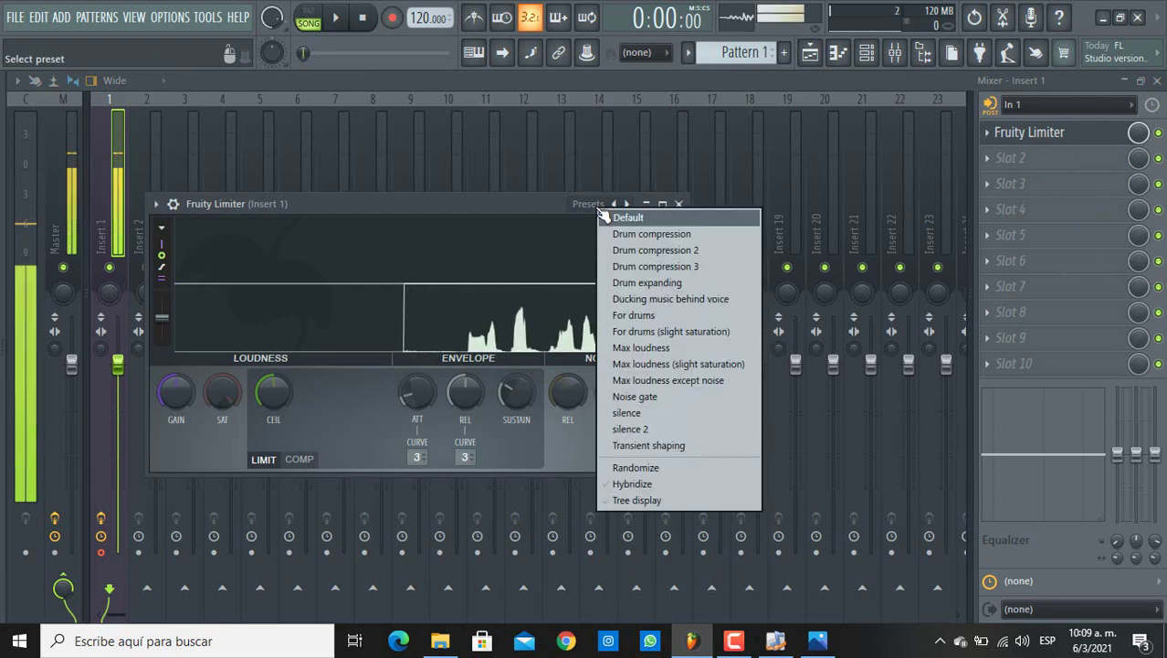
{"action": "left_click", "coordinate": [661, 418]}
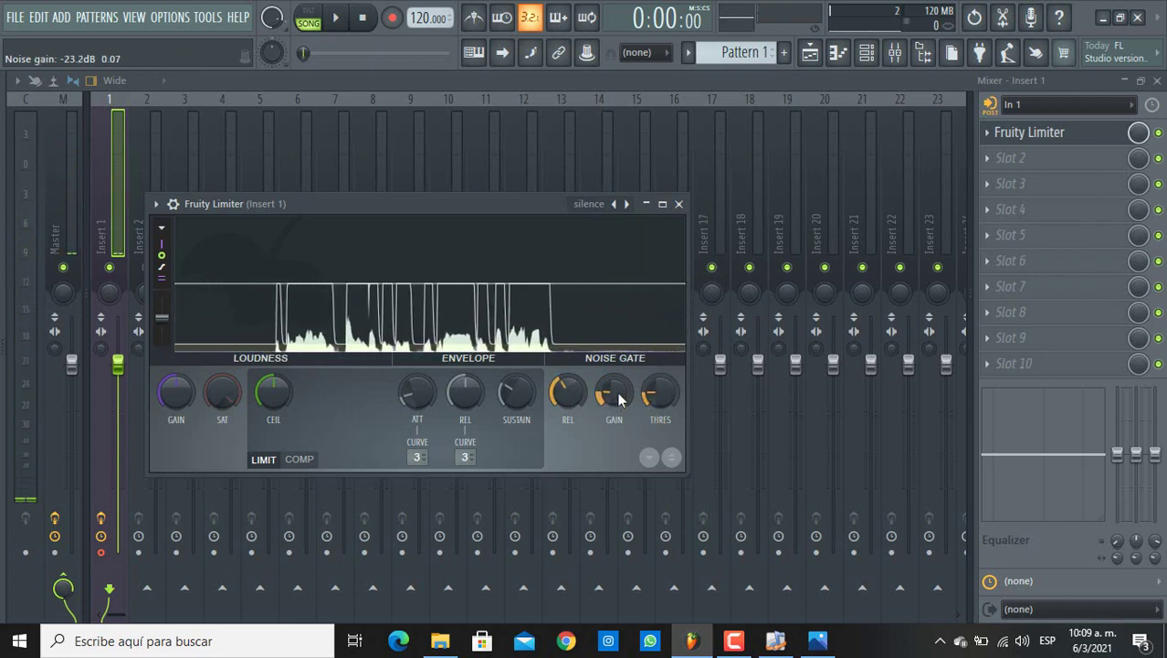
- Restore the limiter's Default preset and manually adjust its noise gate gain, threshold and release
{"action": "left_click", "coordinate": [598, 214]}
{"action": "left_click", "coordinate": [610, 221]}
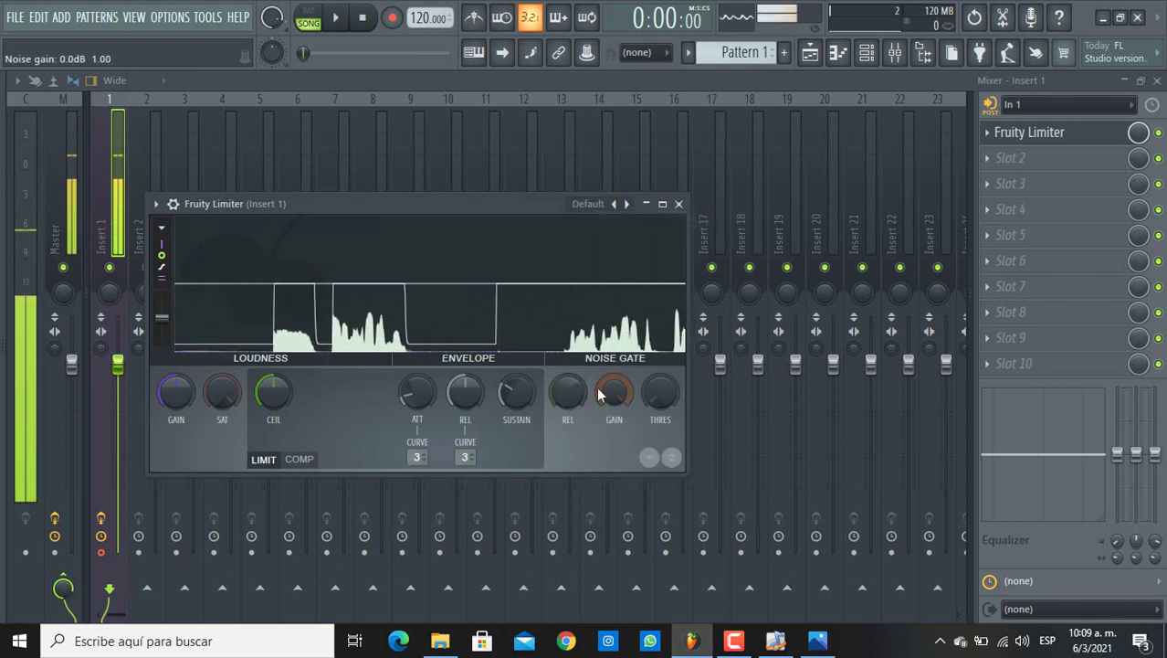
{"action": "left_click_drag", "start_coordinate": [614, 391], "coordinate": [614, 451]}
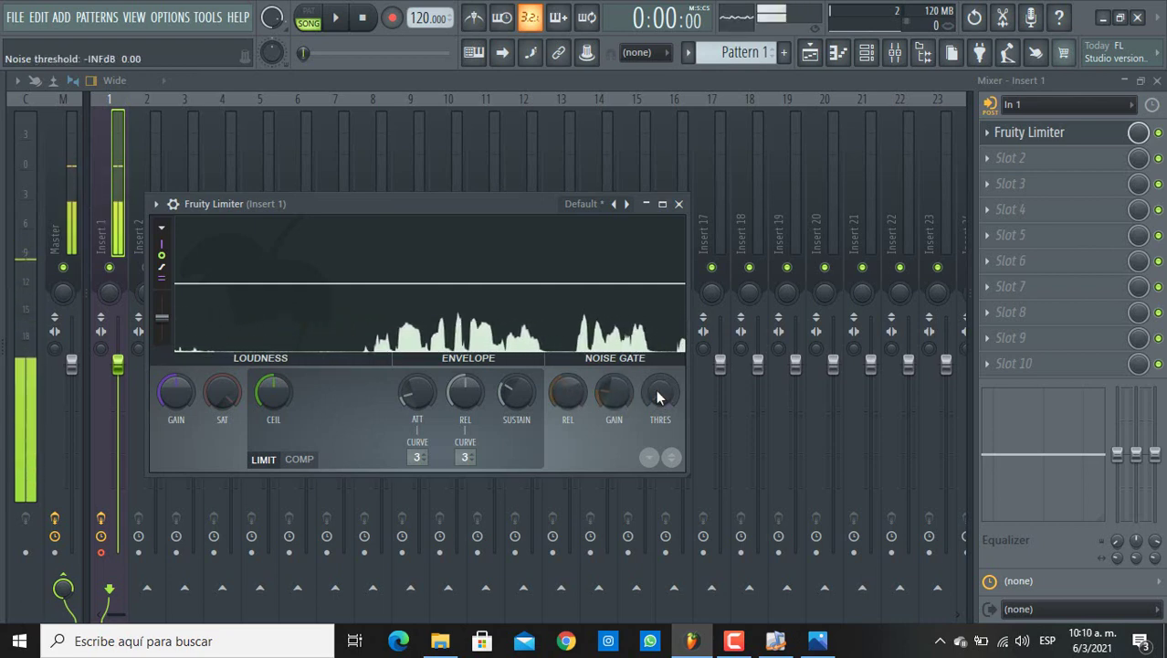
{"action": "left_click_drag", "start_coordinate": [655, 392], "coordinate": [664, 400]}
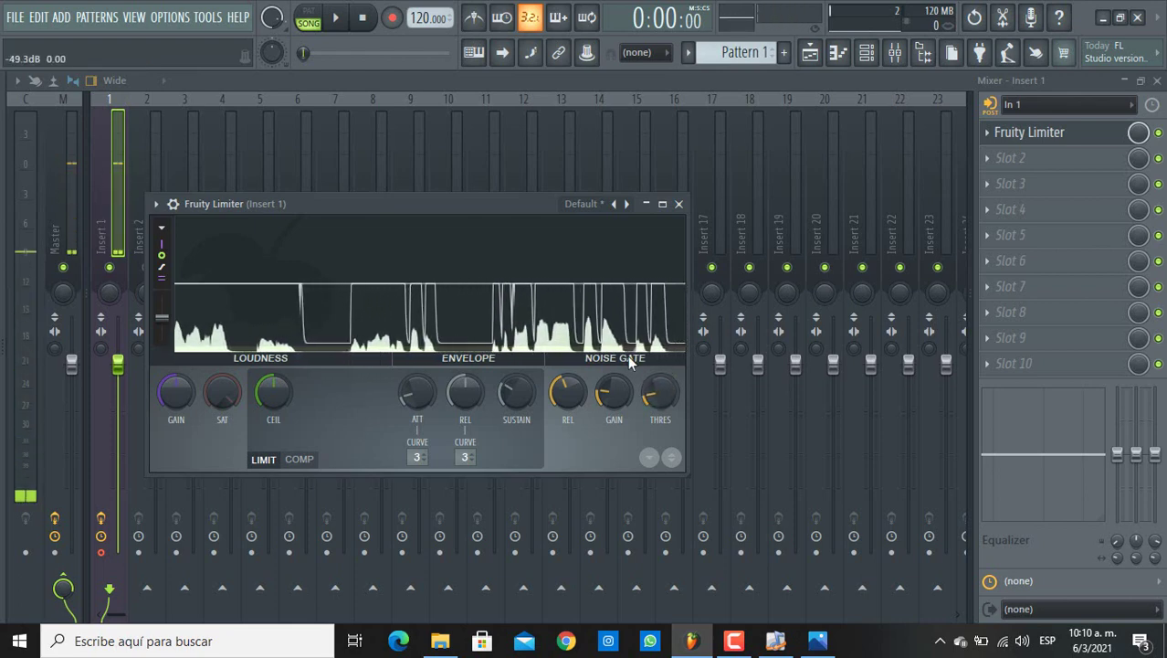
{"action": "left_click_drag", "start_coordinate": [660, 393], "coordinate": [659, 384]}
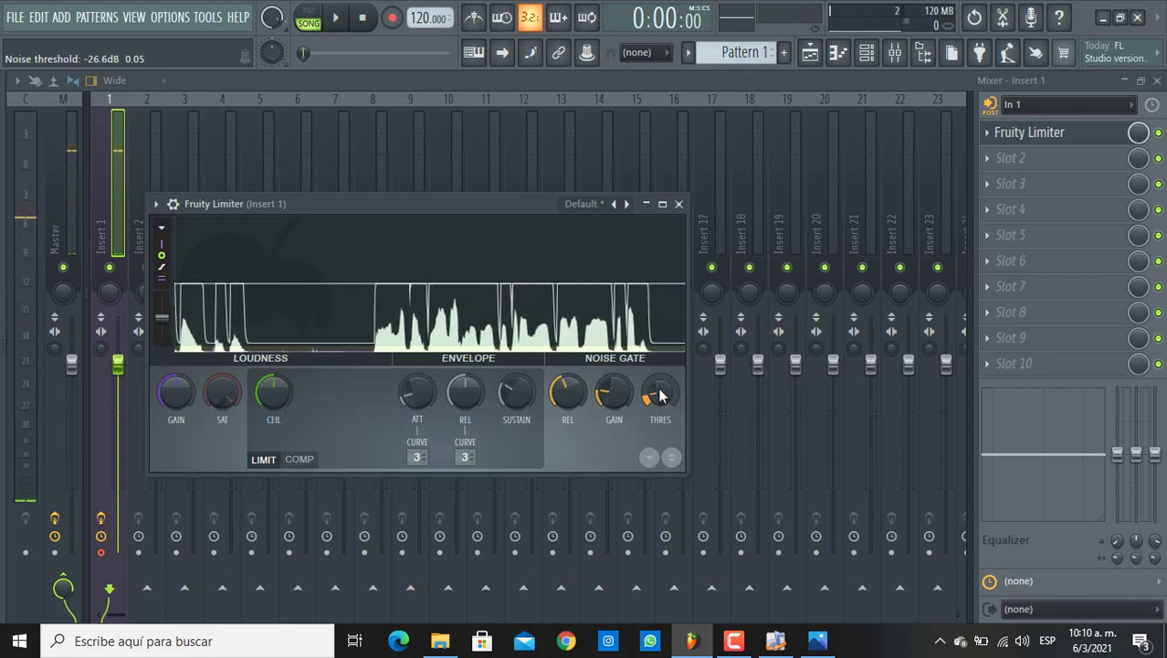
{"action": "left_click_drag", "start_coordinate": [659, 394], "coordinate": [660, 383]}
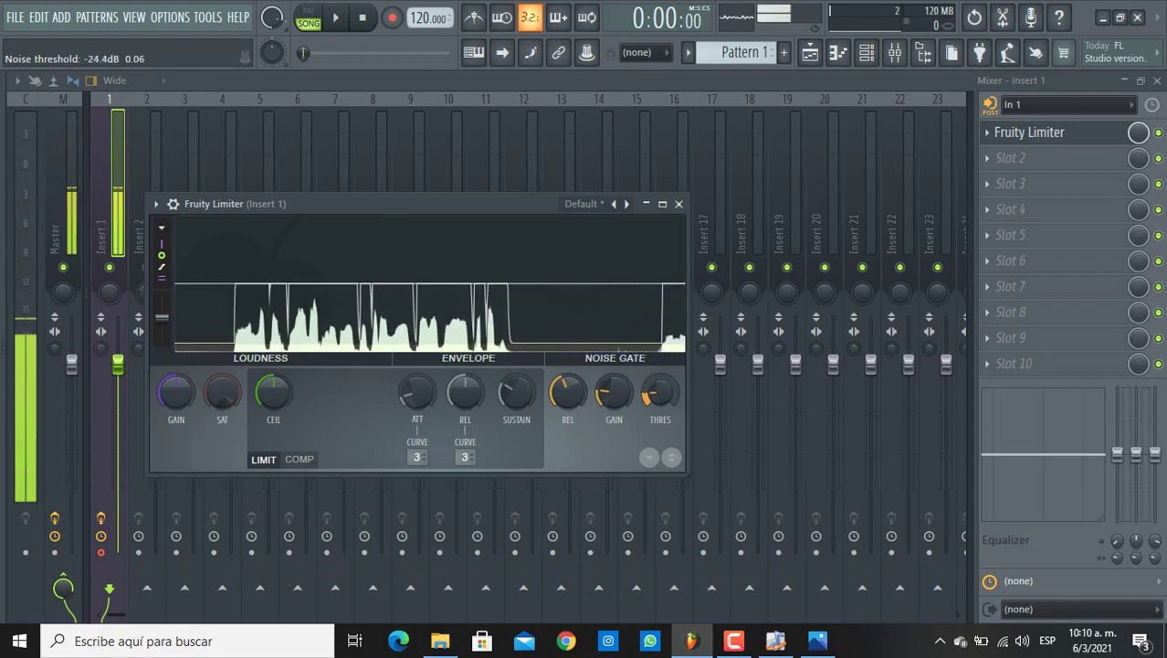
{"action": "left_click_drag", "start_coordinate": [568, 391], "coordinate": [568, 374]}
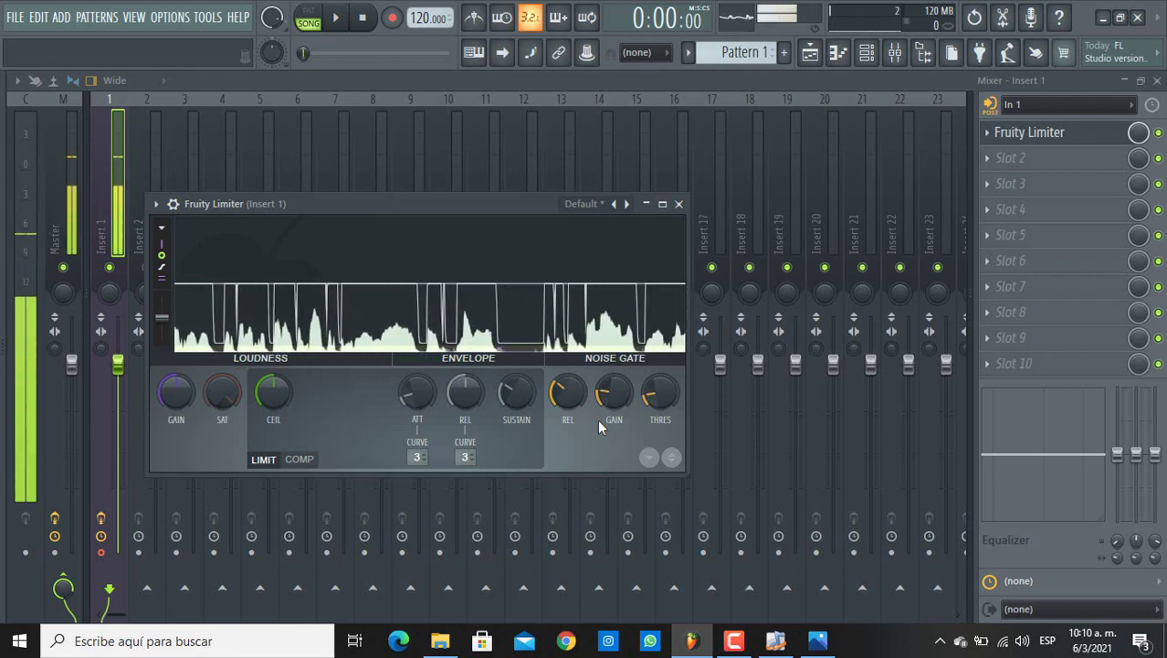
- Apply the silence preset to the Fruity Limiter again and close the limiter window
{"action": "left_click", "coordinate": [582, 204]}
{"action": "left_click", "coordinate": [667, 407]}
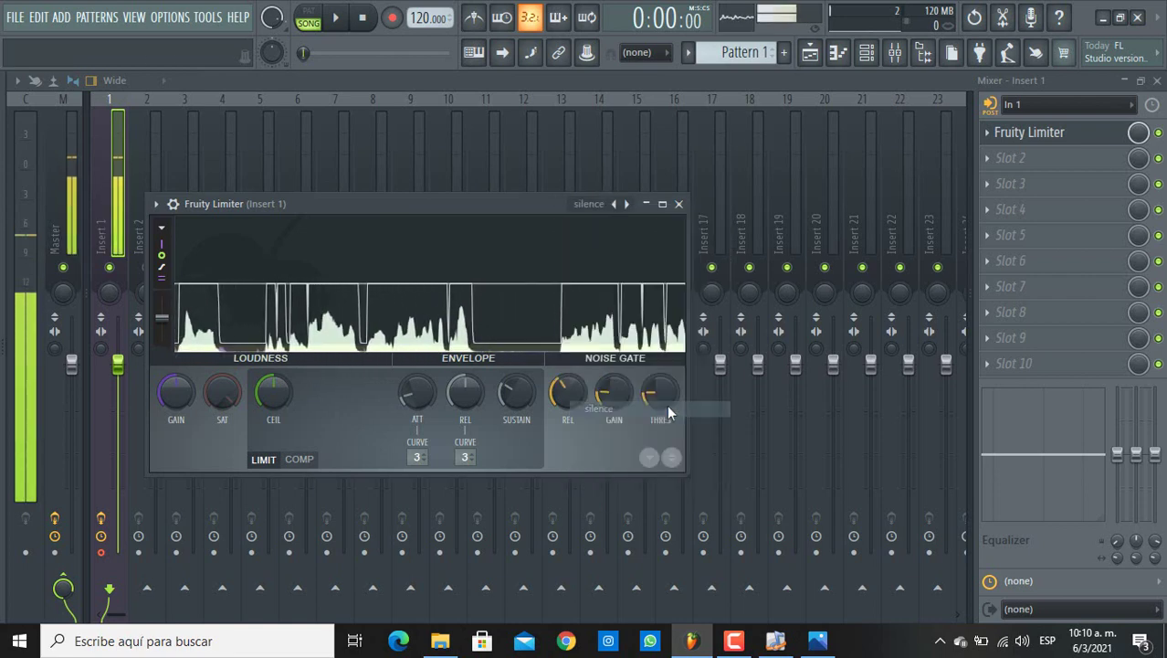
{"action": "left_click", "coordinate": [679, 203]}
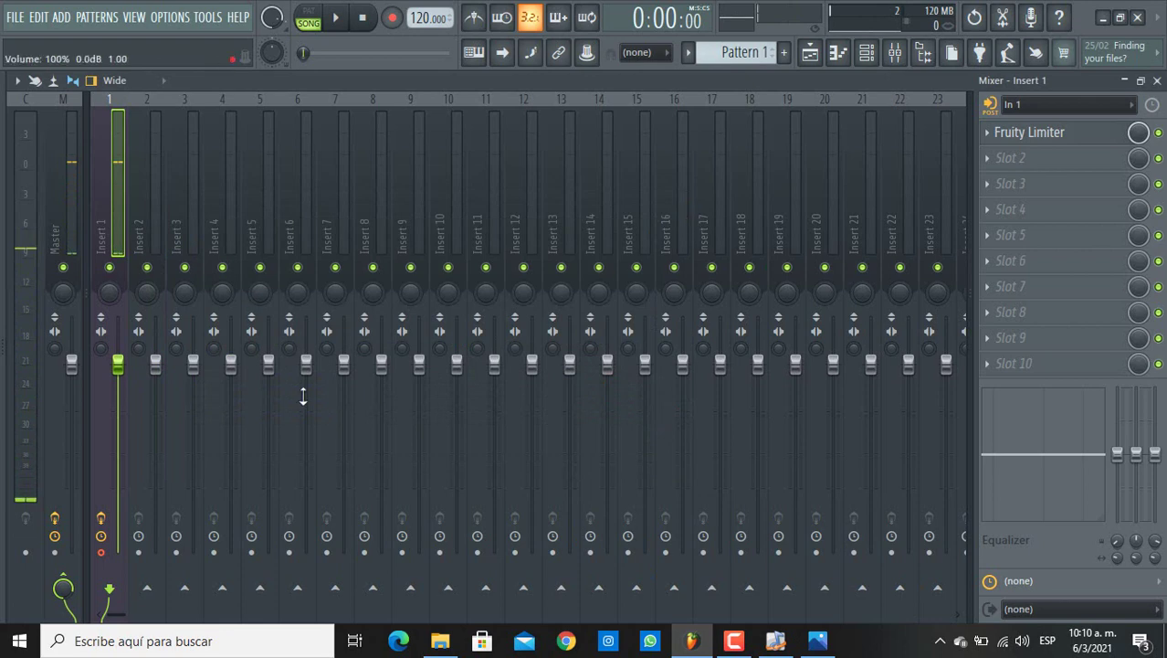
- Open the playlist and place the playhead at 0:26:00, shortly before the beat's full section begins
{"action": "left_click", "coordinate": [808, 55]}
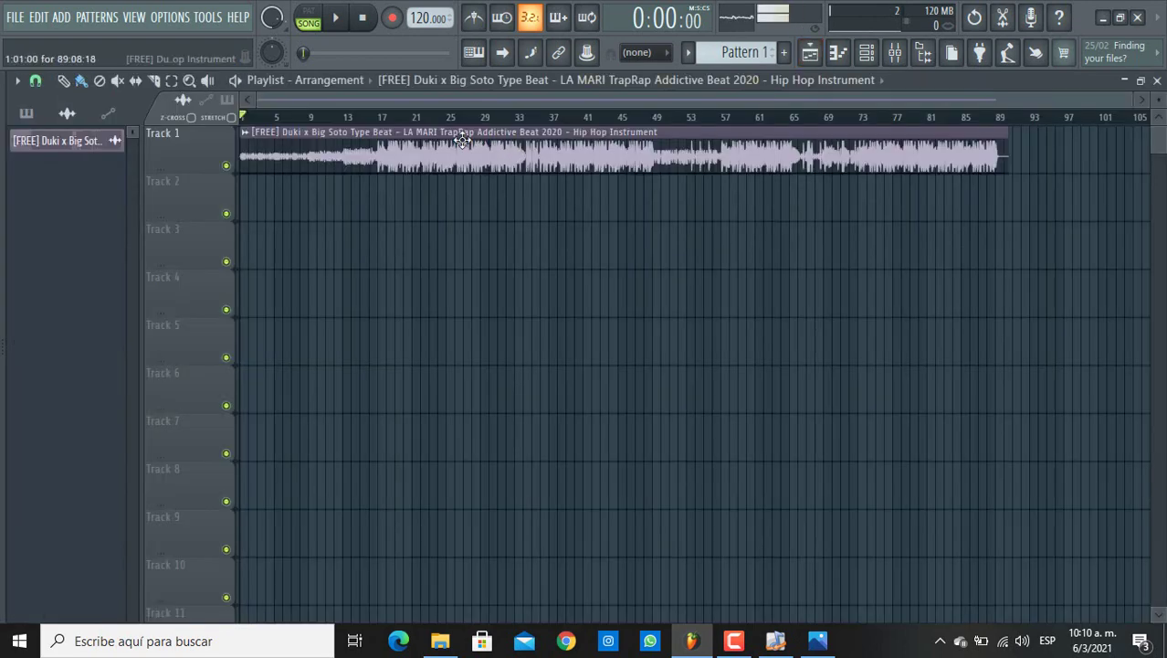
{"action": "left_click", "coordinate": [352, 117]}
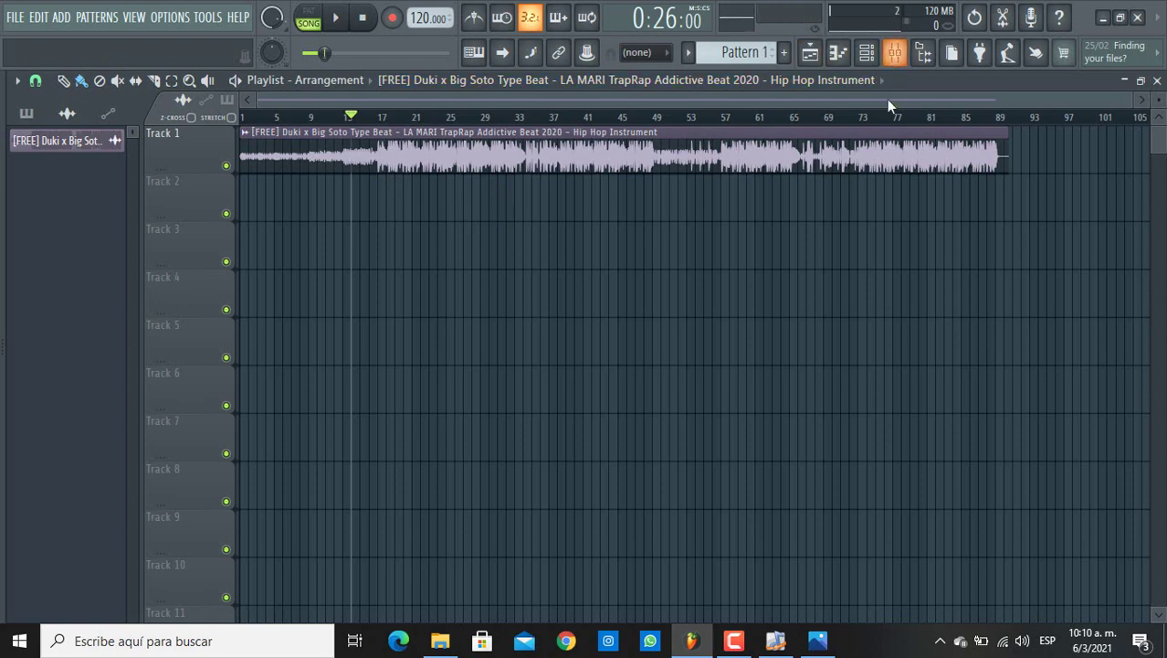
{"action": "left_click", "coordinate": [733, 642]}
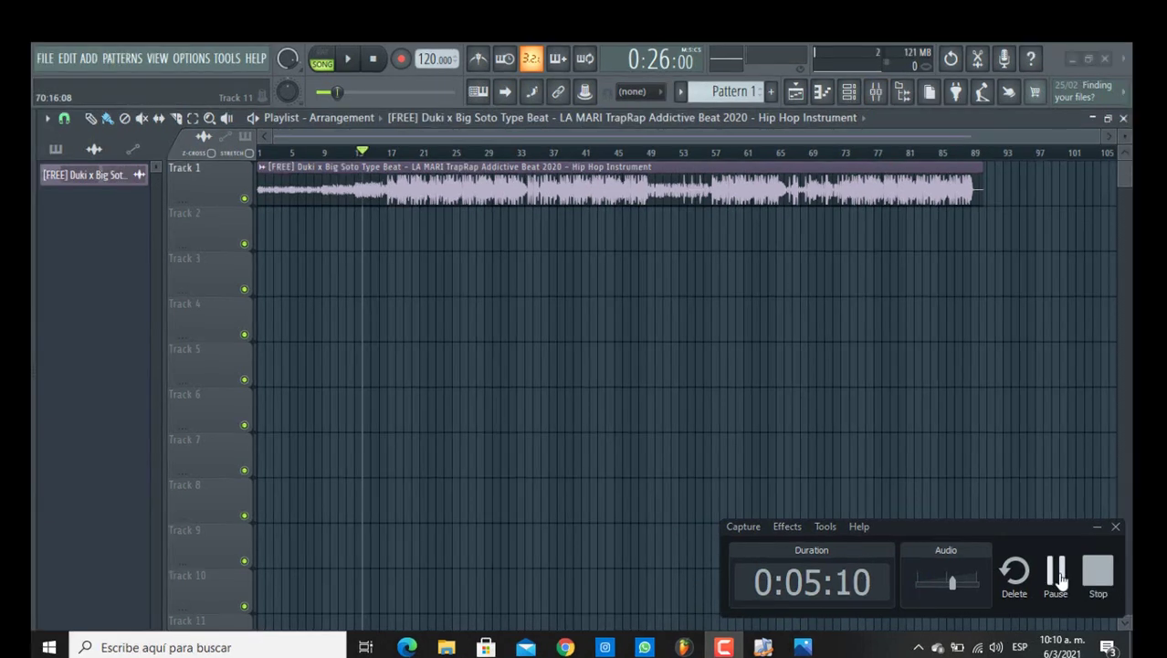
{"action": "left_click", "coordinate": [1057, 576]}
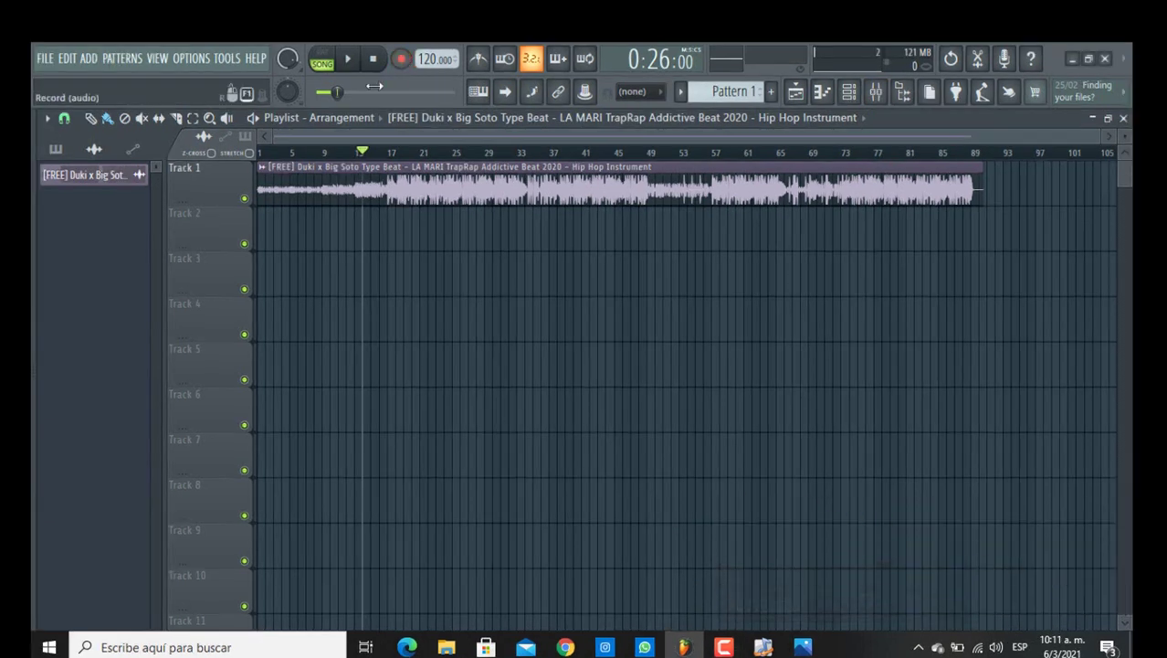
- Open the mixer and check the microphone's input level on Insert 1
{"action": "left_click", "coordinate": [849, 94]}
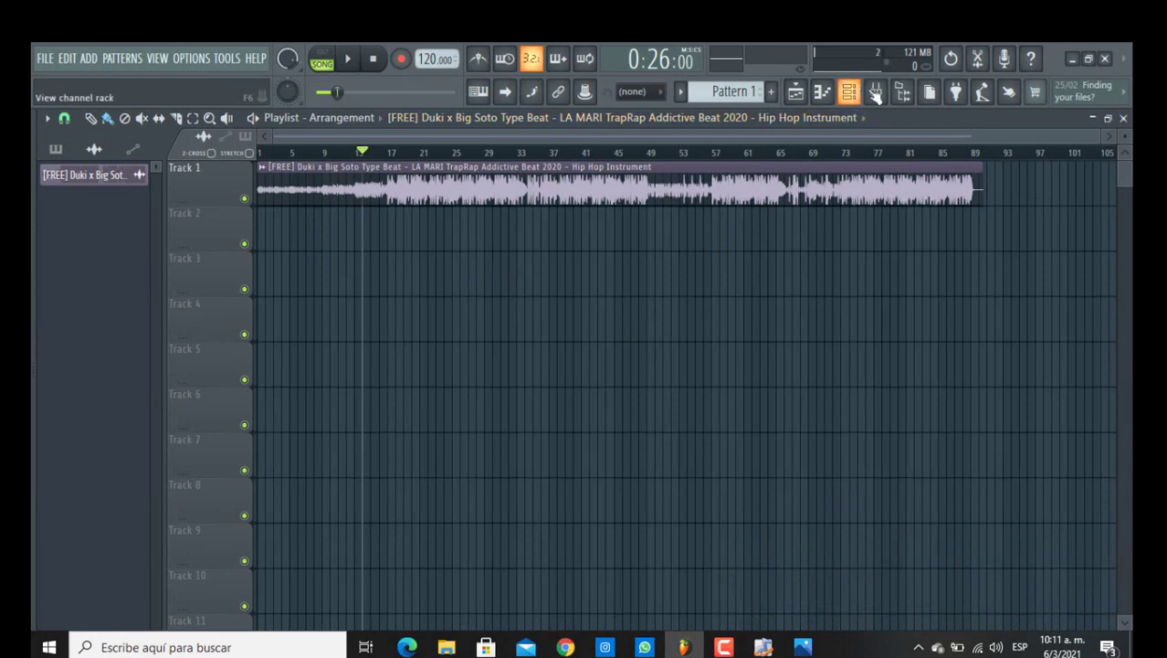
{"action": "left_click", "coordinate": [874, 92]}
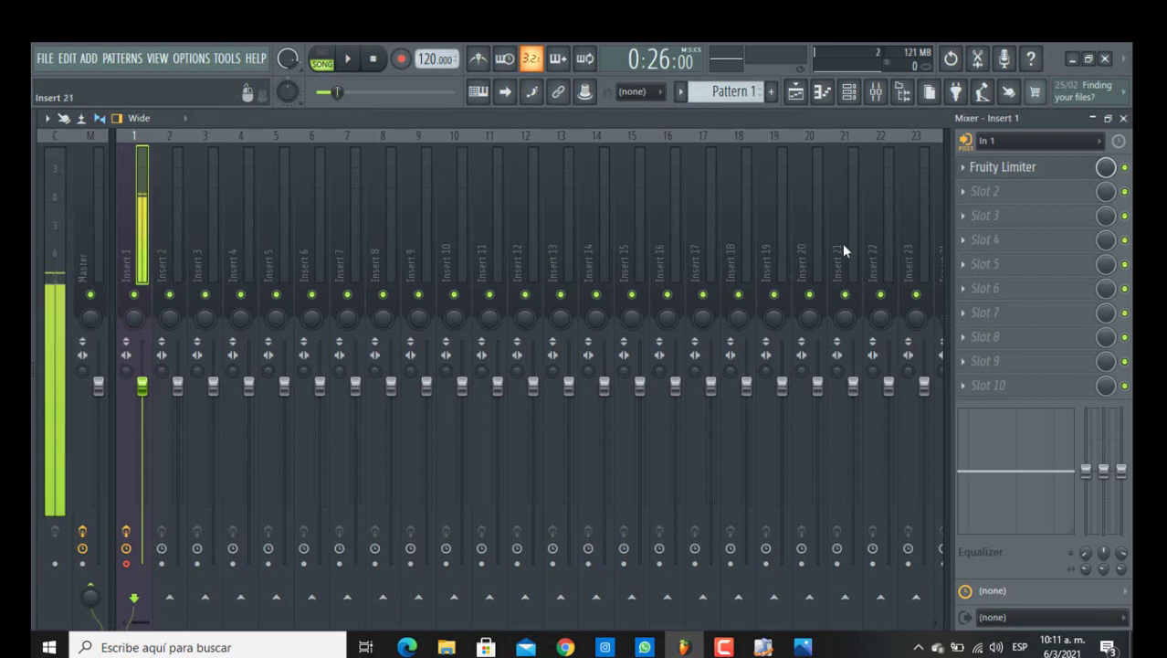
- Return to the playlist, arm audio recording and record the first vocal take onto Track 2 from 0:26:00
{"action": "left_click", "coordinate": [795, 94]}
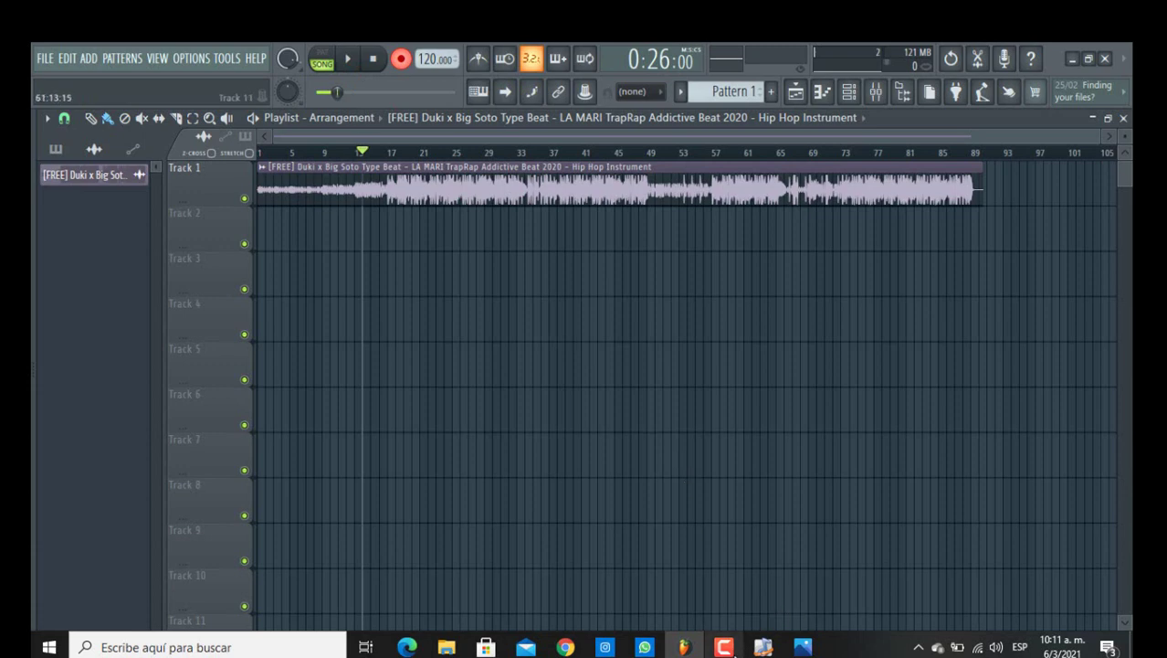
{"action": "left_click", "coordinate": [731, 648]}
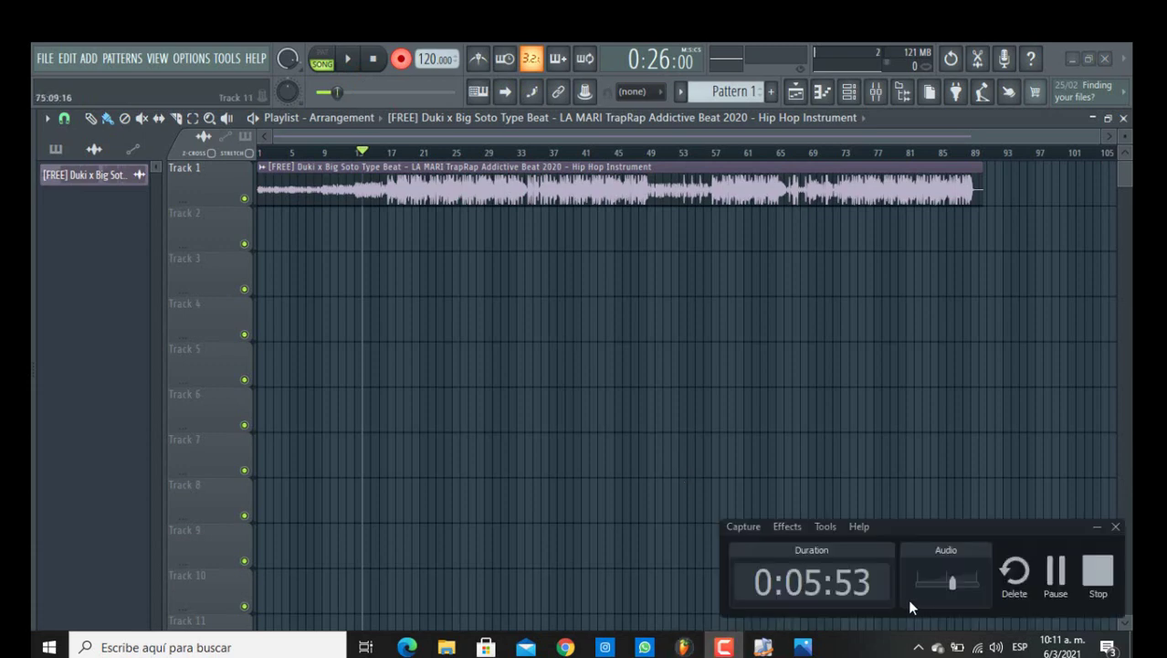
{"action": "left_click", "coordinate": [1062, 590]}
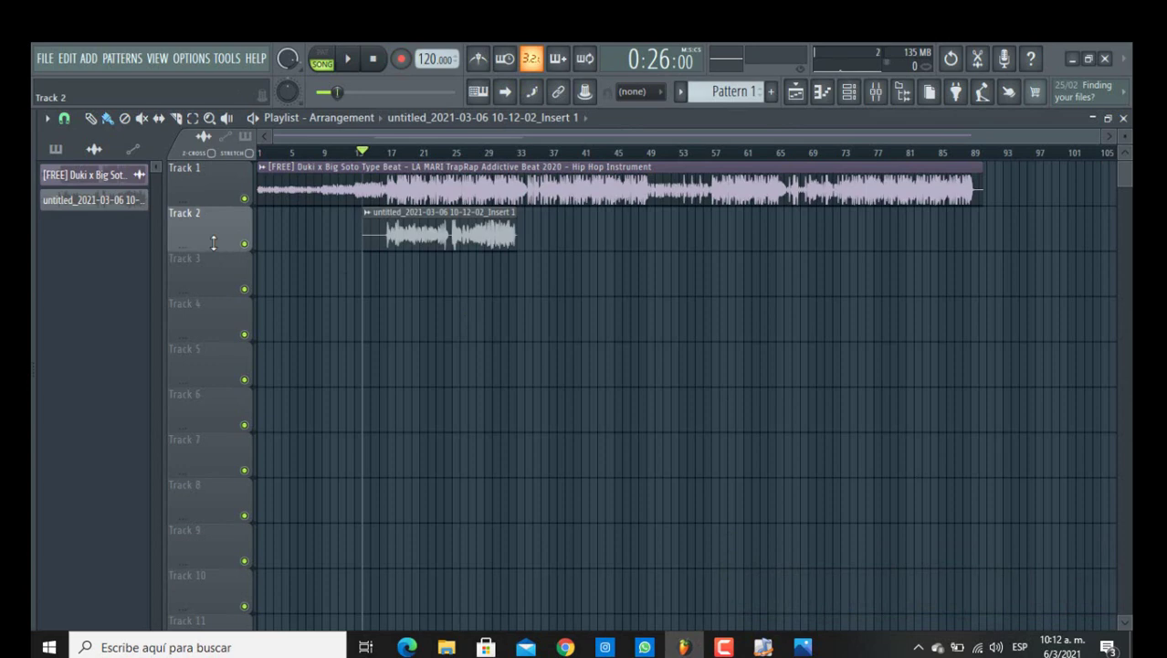
- Play back the beat with the first vocal take, including from around bar 17
{"action": "key", "text": "space"}
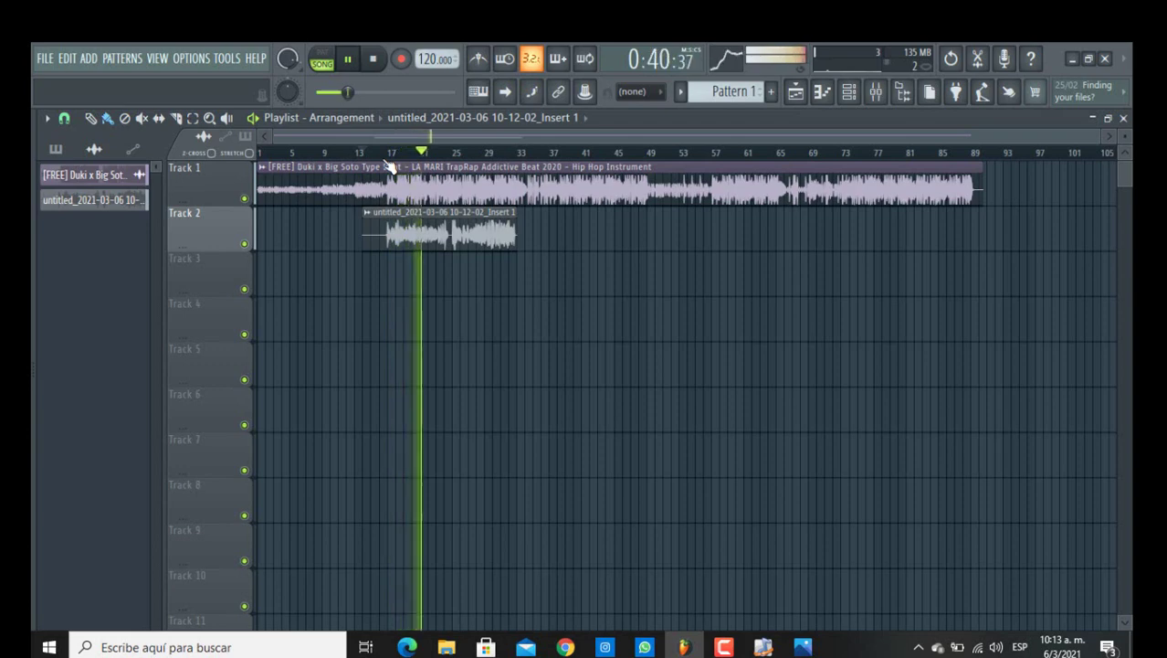
{"action": "key", "text": "space"}
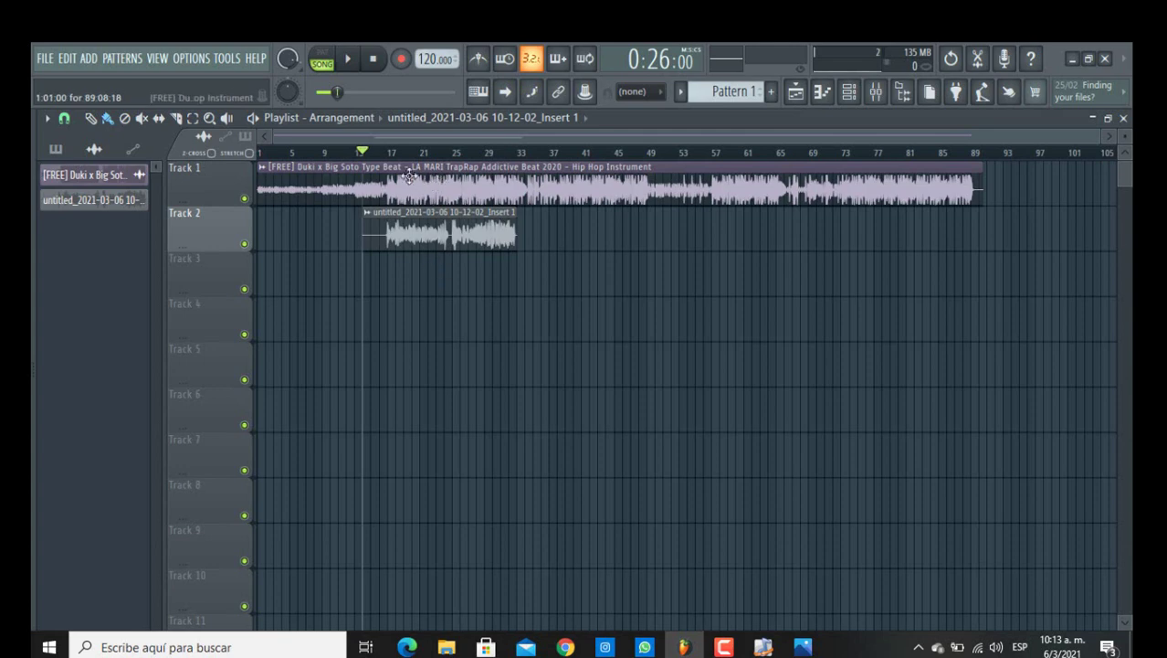
{"action": "left_click", "coordinate": [393, 154]}
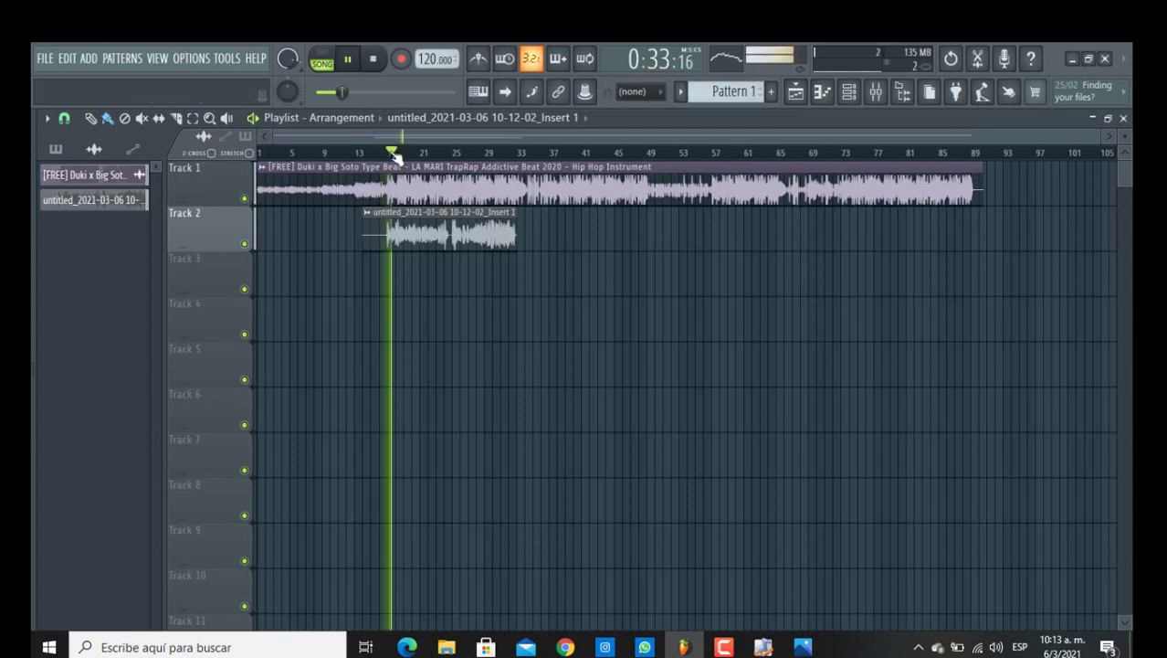
- Move the playhead to 0:28:00, arm audio recording and record a second vocal take onto Track 3
{"action": "left_click_drag", "start_coordinate": [396, 157], "coordinate": [379, 157]}
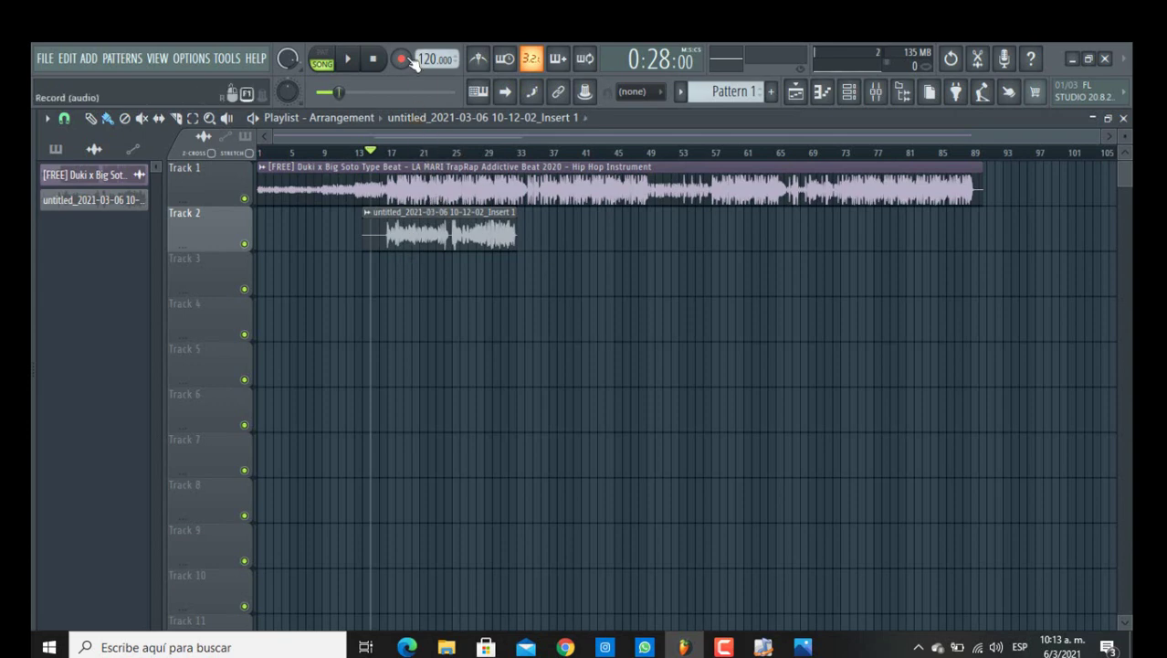
{"action": "key", "text": "r"}
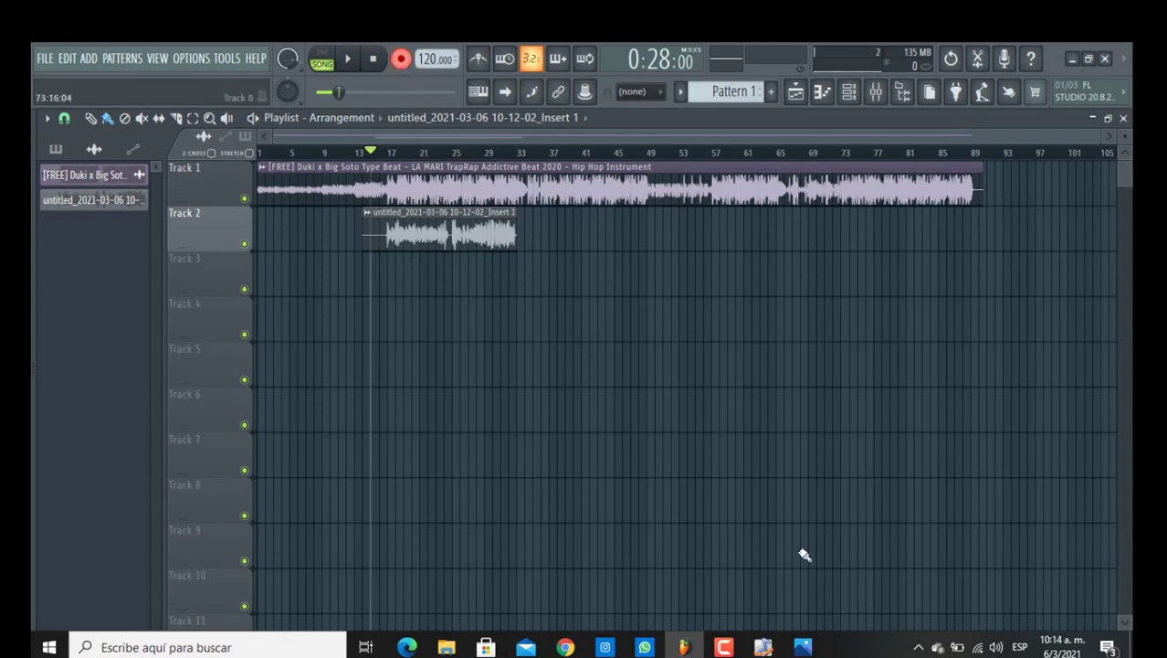
{"action": "left_click", "coordinate": [723, 647]}
{"action": "left_click", "coordinate": [1055, 571]}
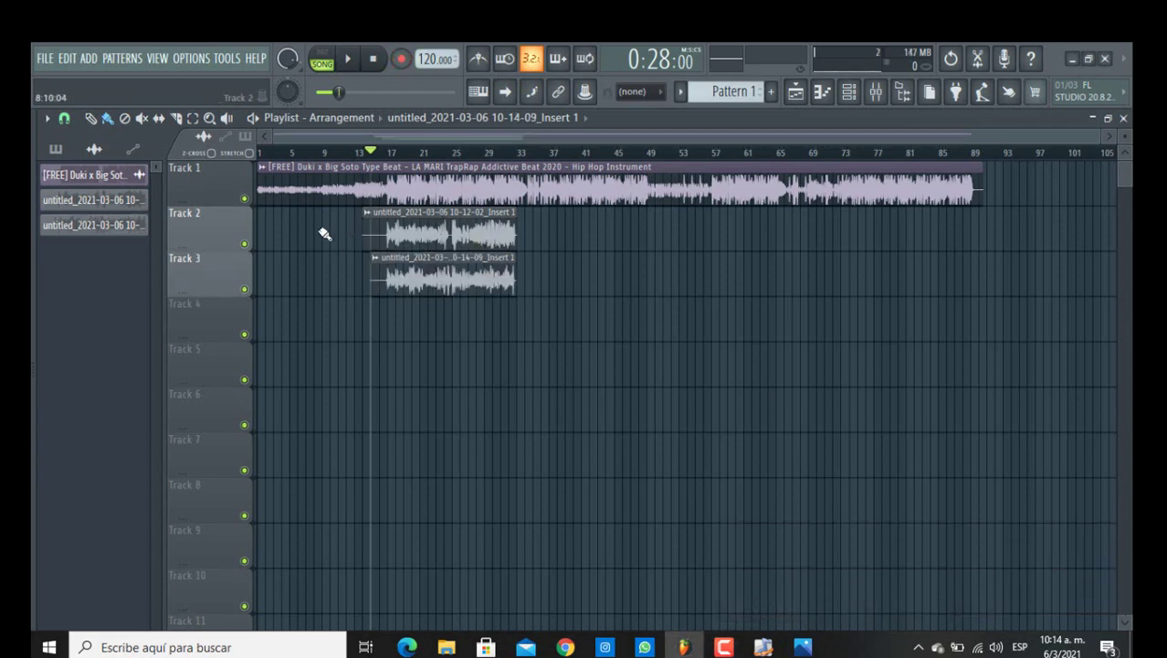
- Play back the beat with both vocal takes from 0:28:00, then stop
{"action": "key", "text": "space"}
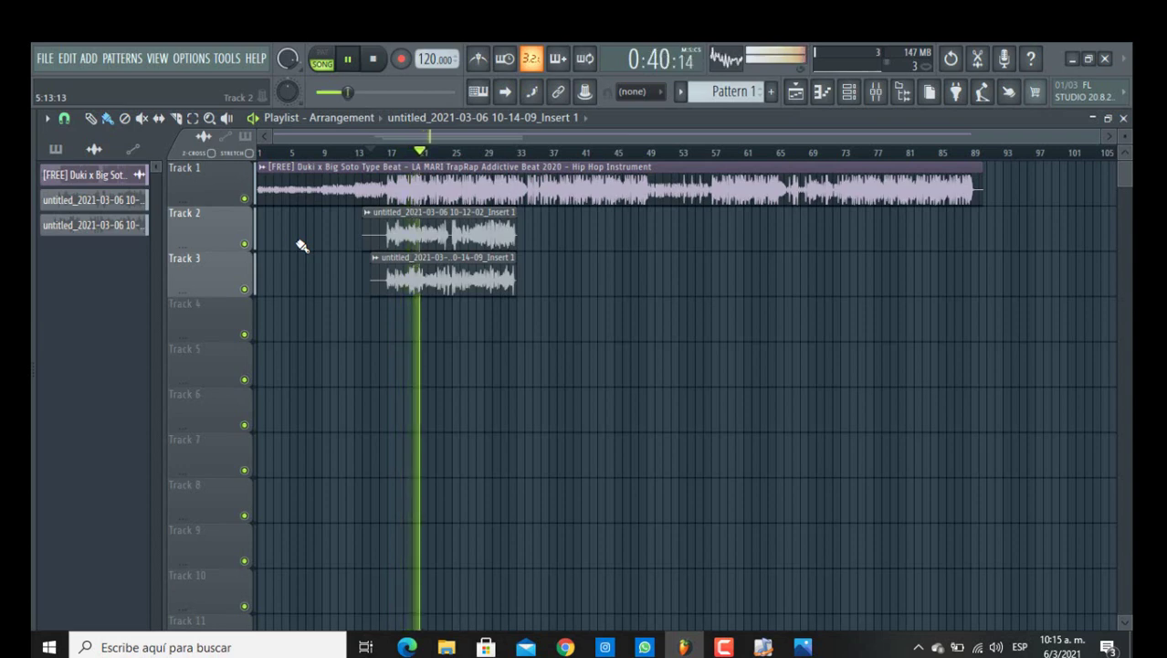
{"action": "key", "text": "space"}
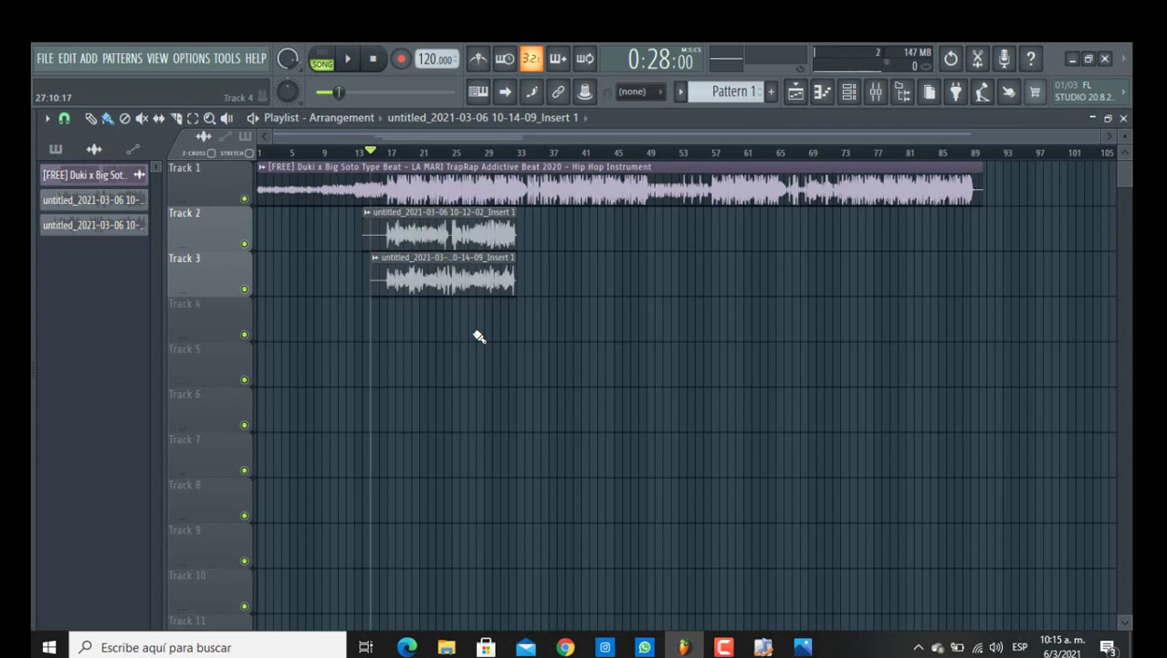
- Record a third take of short vocal accents onto Track 4 from 0:28:00 and stop at the end of the other takes
{"action": "left_click", "coordinate": [349, 60]}
{"action": "left_click", "coordinate": [350, 60]}
{"action": "left_click", "coordinate": [350, 59]}
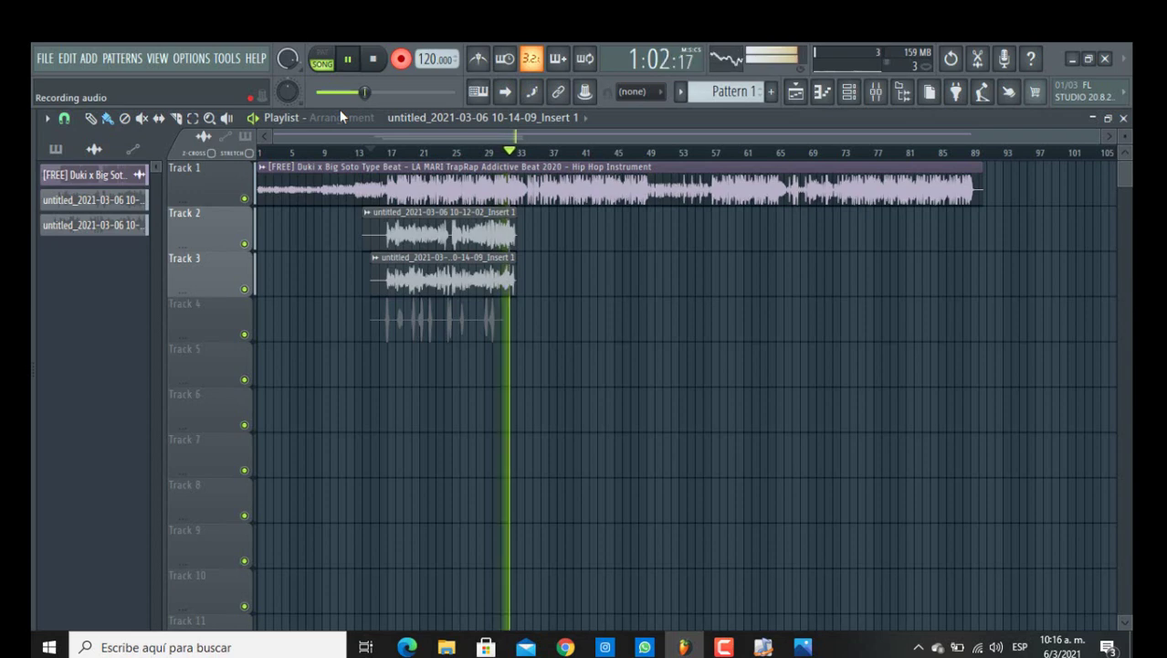
{"action": "key", "text": "space"}
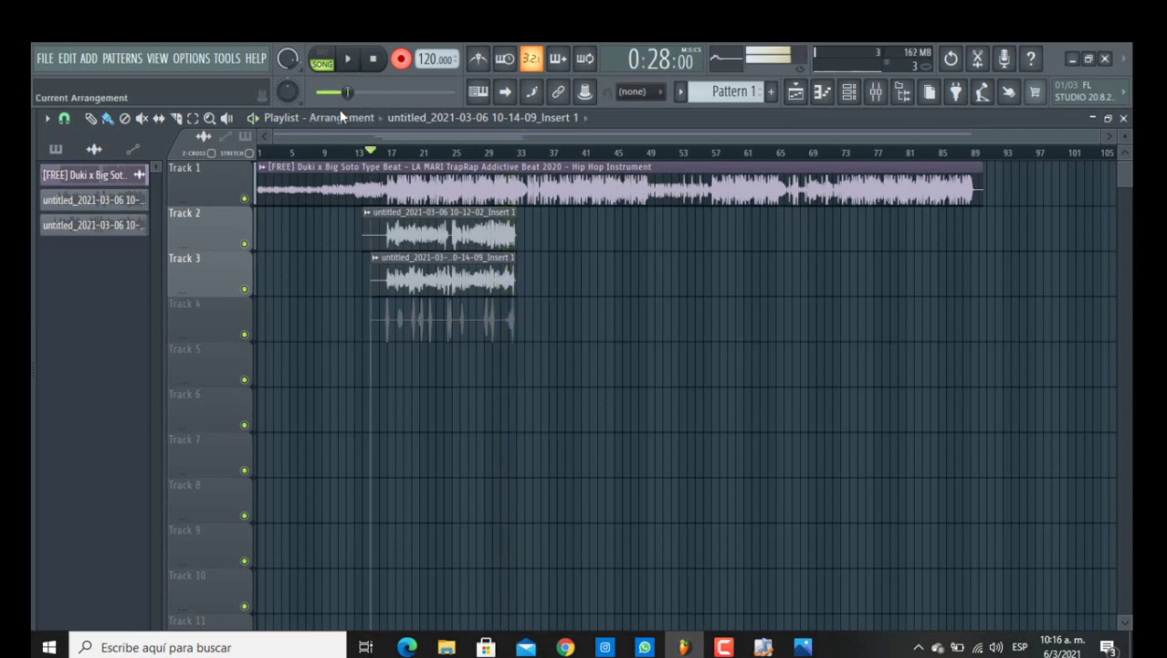
- Place the playhead at 0:26:00 and play back the beat with all three vocal takes
{"action": "left_click", "coordinate": [425, 155]}
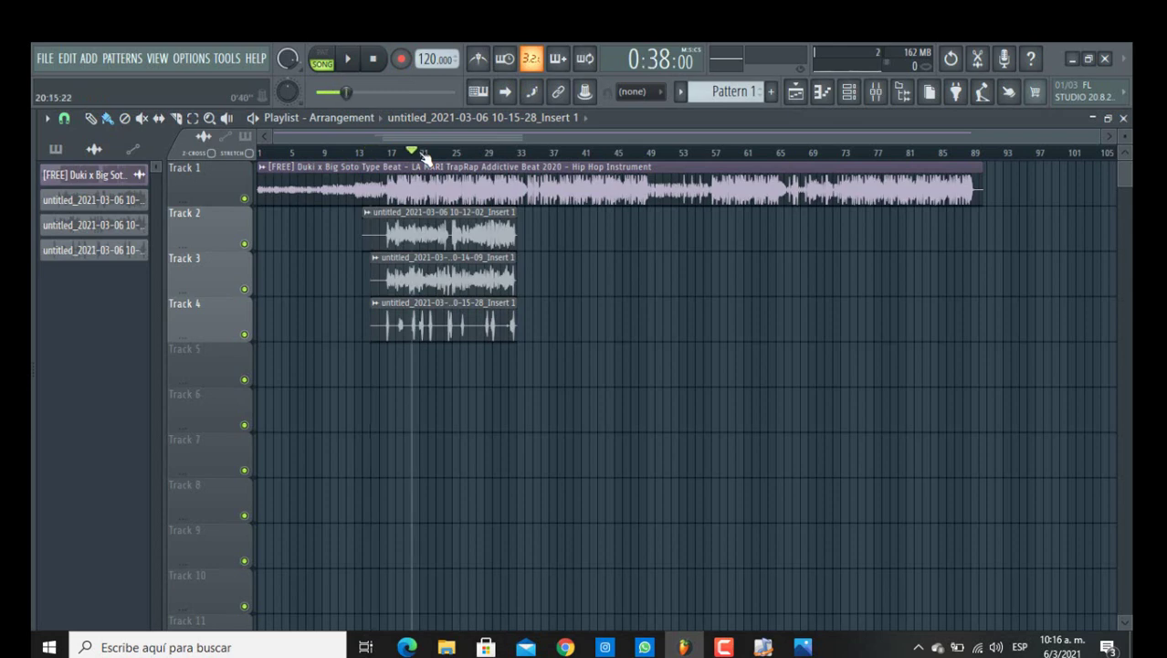
{"action": "left_click", "coordinate": [374, 155]}
{"action": "key", "text": "space"}
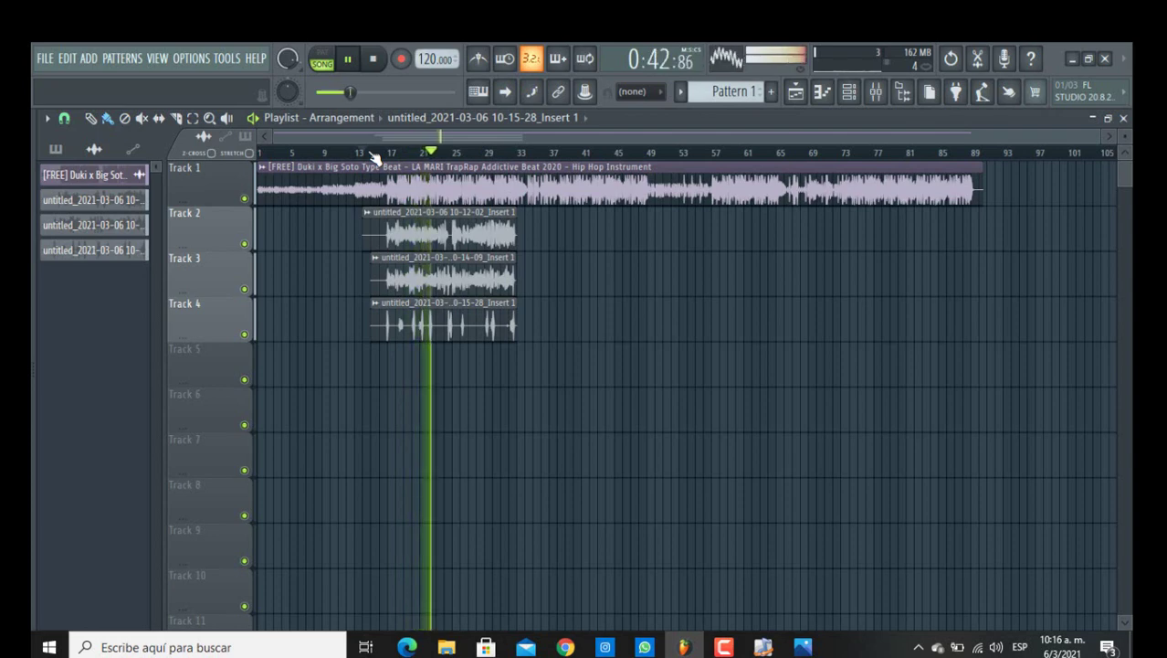
{"action": "key", "text": "space"}
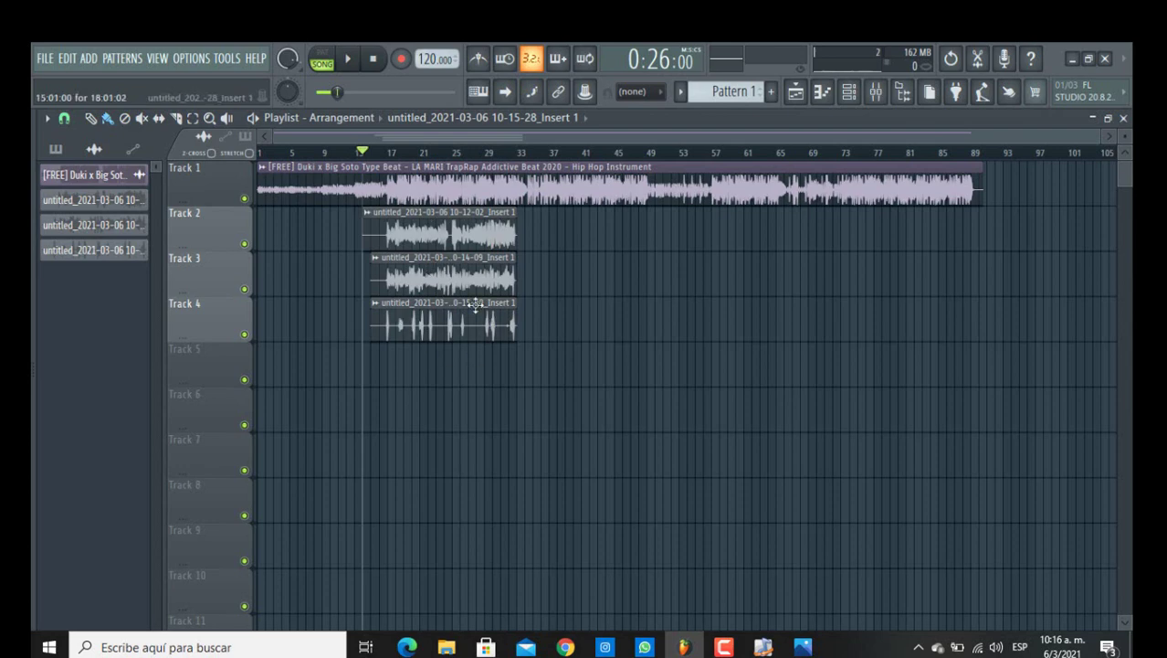
- Route the first vocal take on Track 2 of the playlist to mixer Insert 2
{"action": "left_click", "coordinate": [452, 240]}
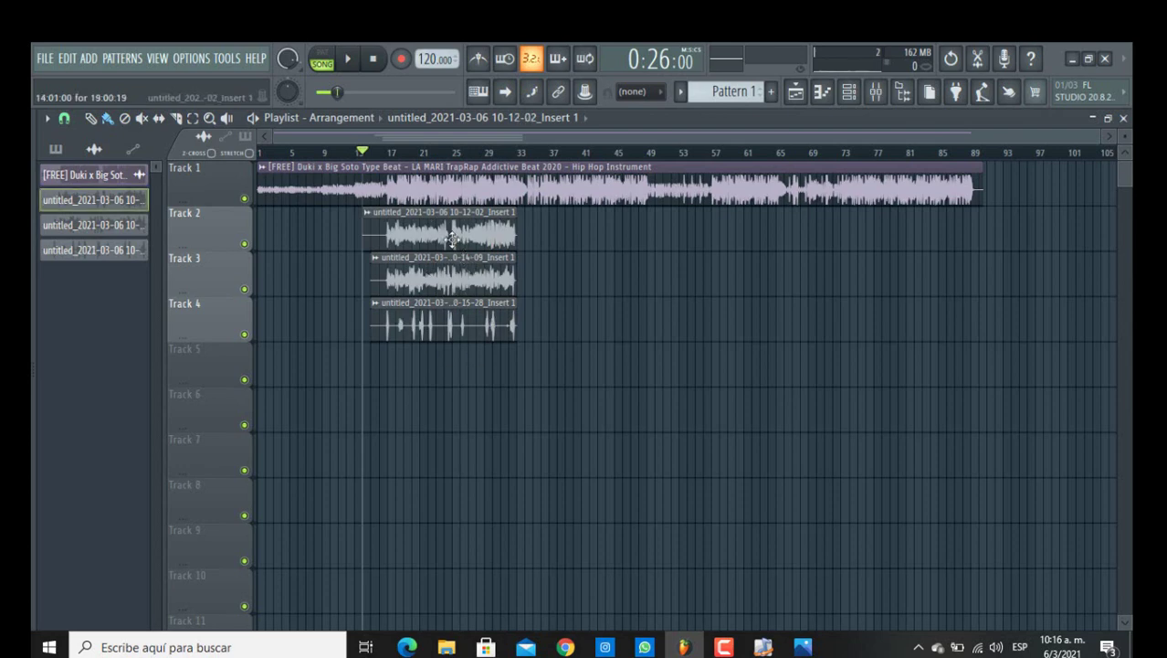
{"action": "left_click", "coordinate": [877, 93]}
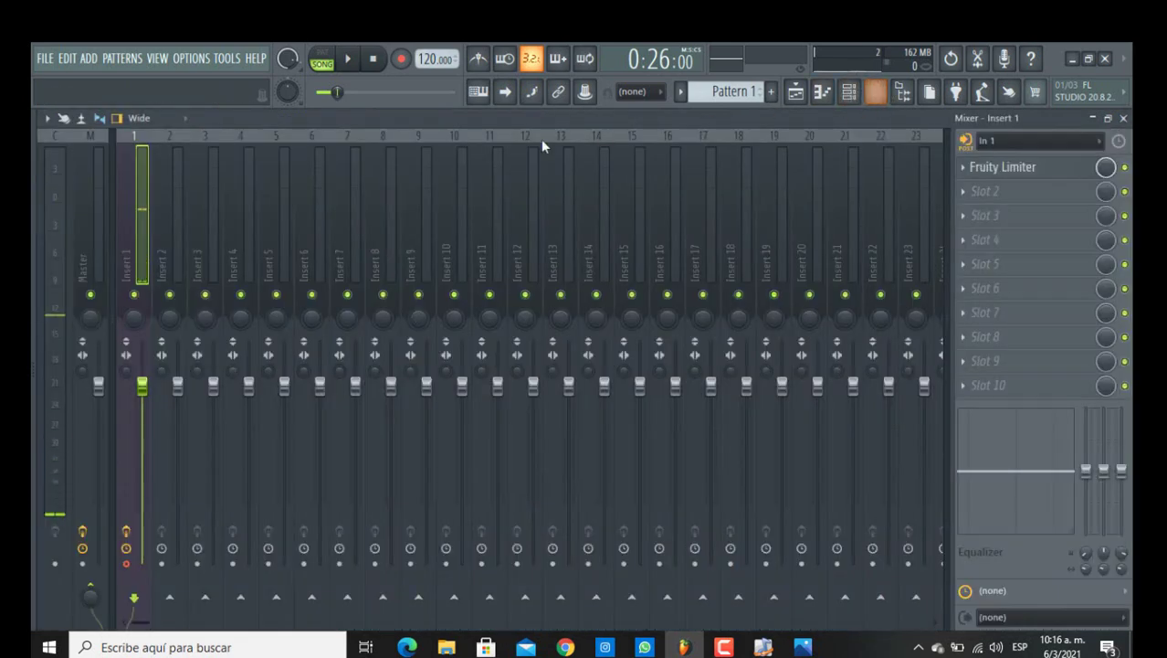
{"action": "left_click", "coordinate": [167, 250]}
{"action": "right_click", "coordinate": [167, 250]}
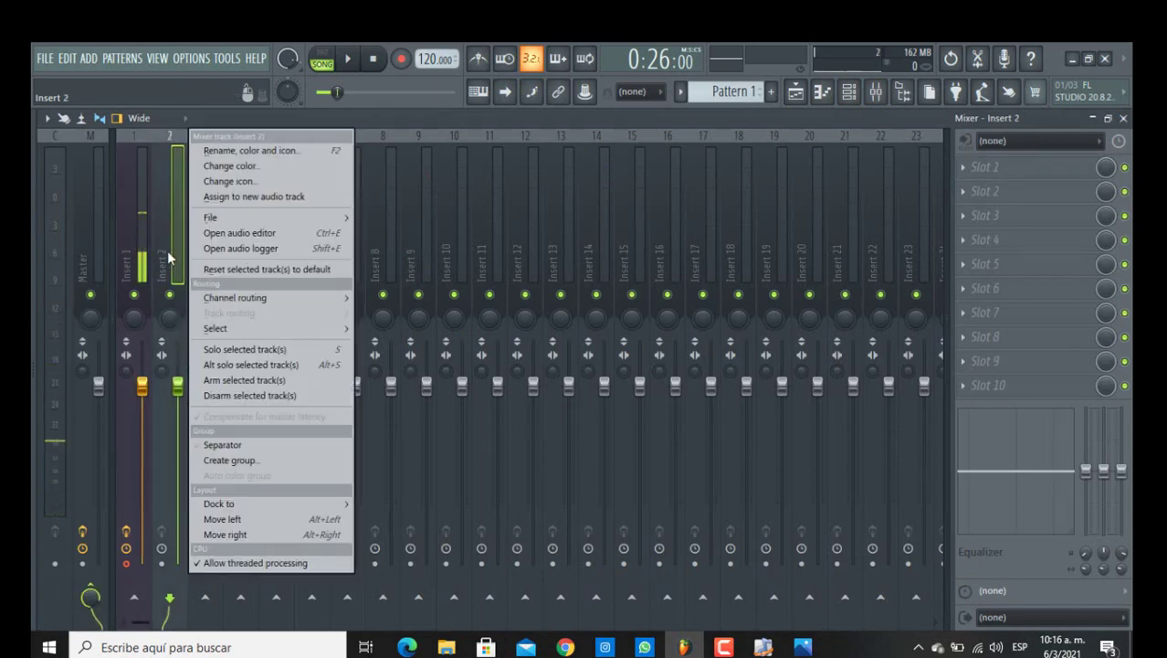
{"action": "mouse_move", "coordinate": [330, 304]}
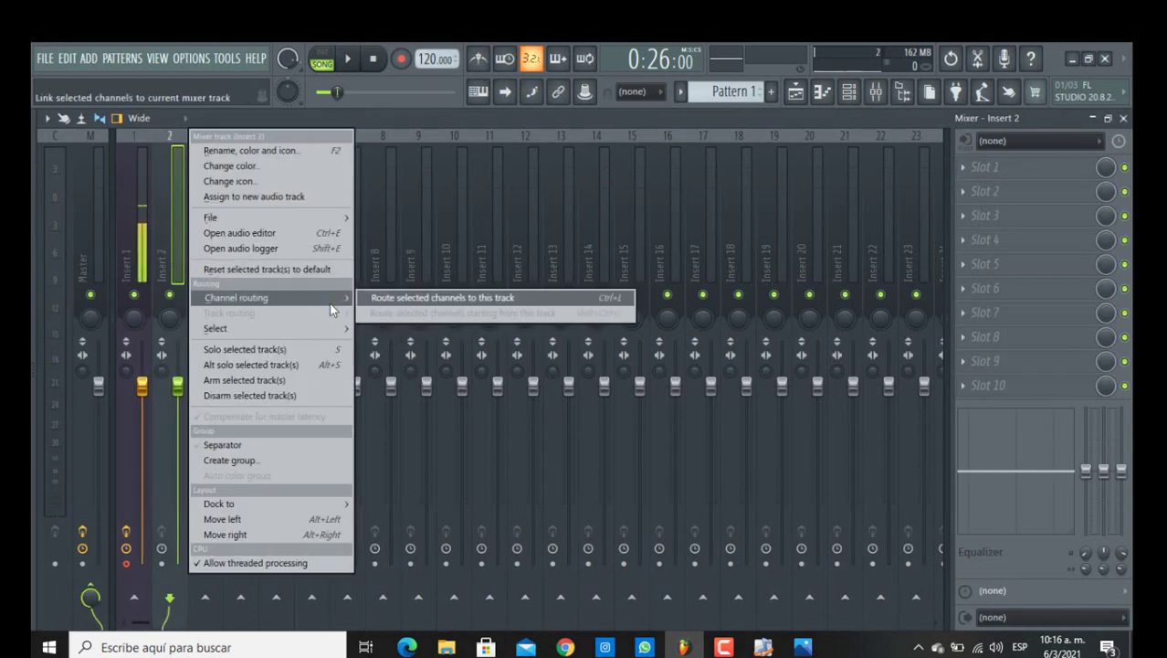
{"action": "left_click", "coordinate": [377, 301]}
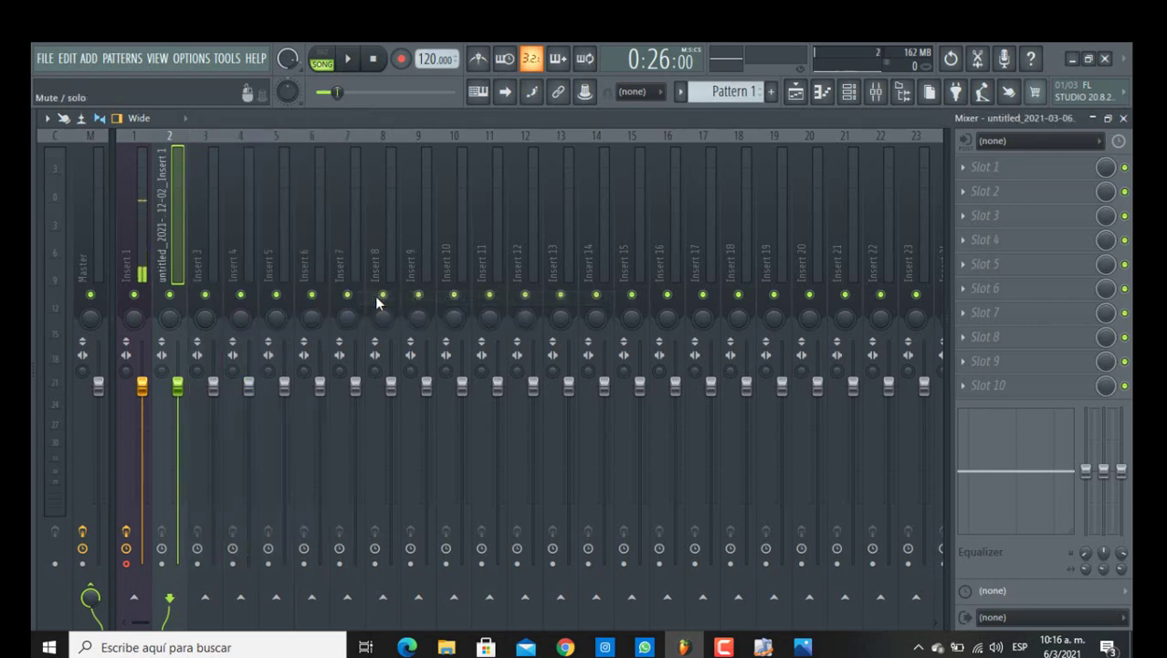
- Select the second vocal take on playlist Track 3 and route it to mixer Insert 3
{"action": "left_click", "coordinate": [795, 91]}
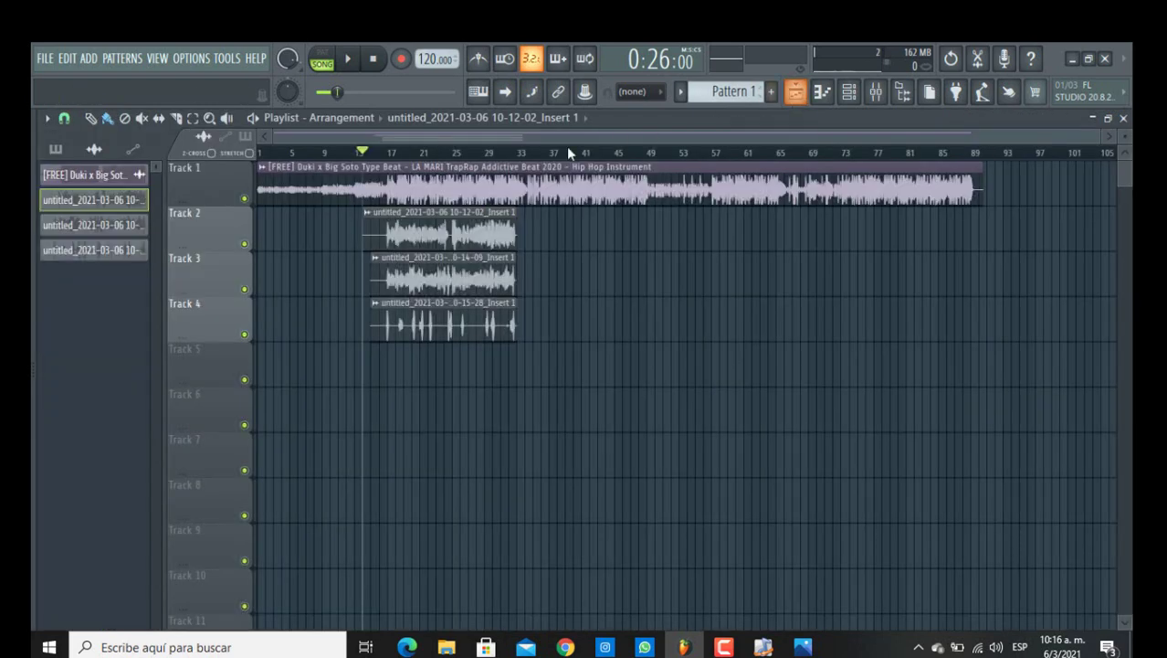
{"action": "left_click", "coordinate": [874, 91]}
{"action": "left_click", "coordinate": [199, 253]}
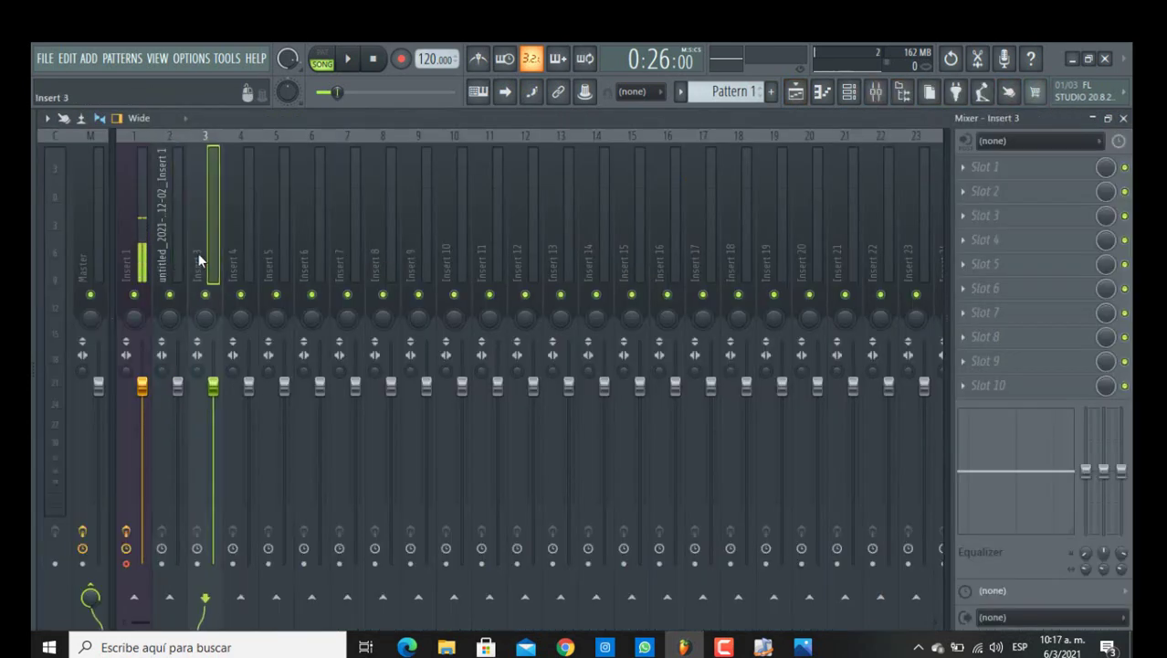
{"action": "key", "text": "ctrl+l"}
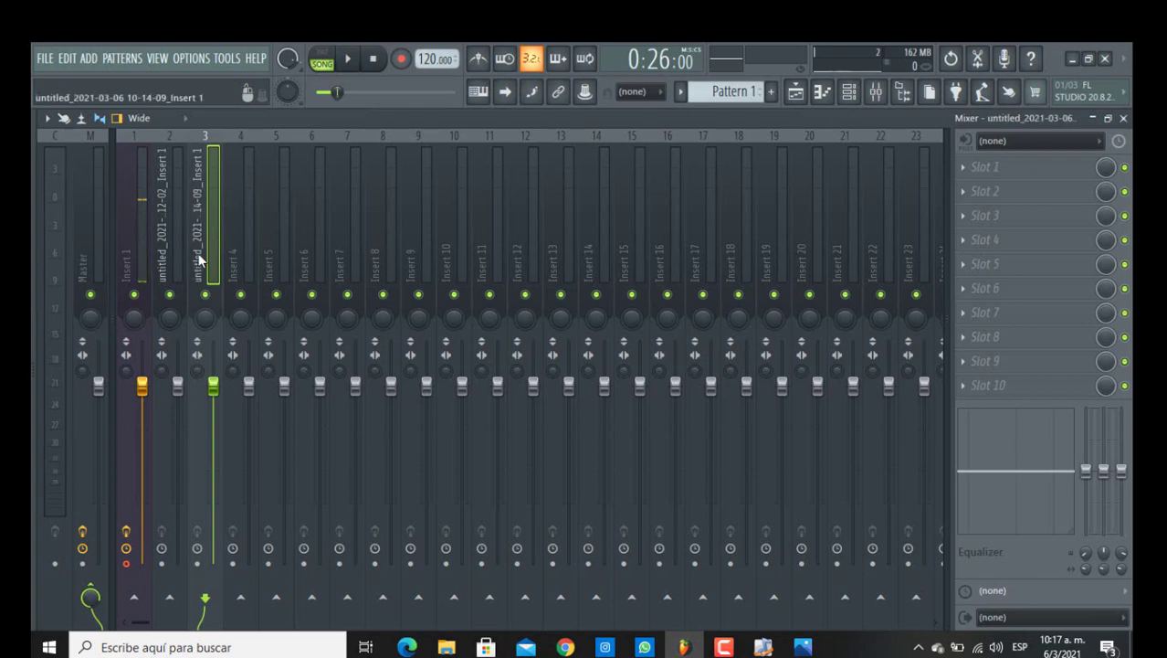
- Select the third vocal take on playlist Track 4 and route it to mixer Insert 4
{"action": "left_click", "coordinate": [796, 91]}
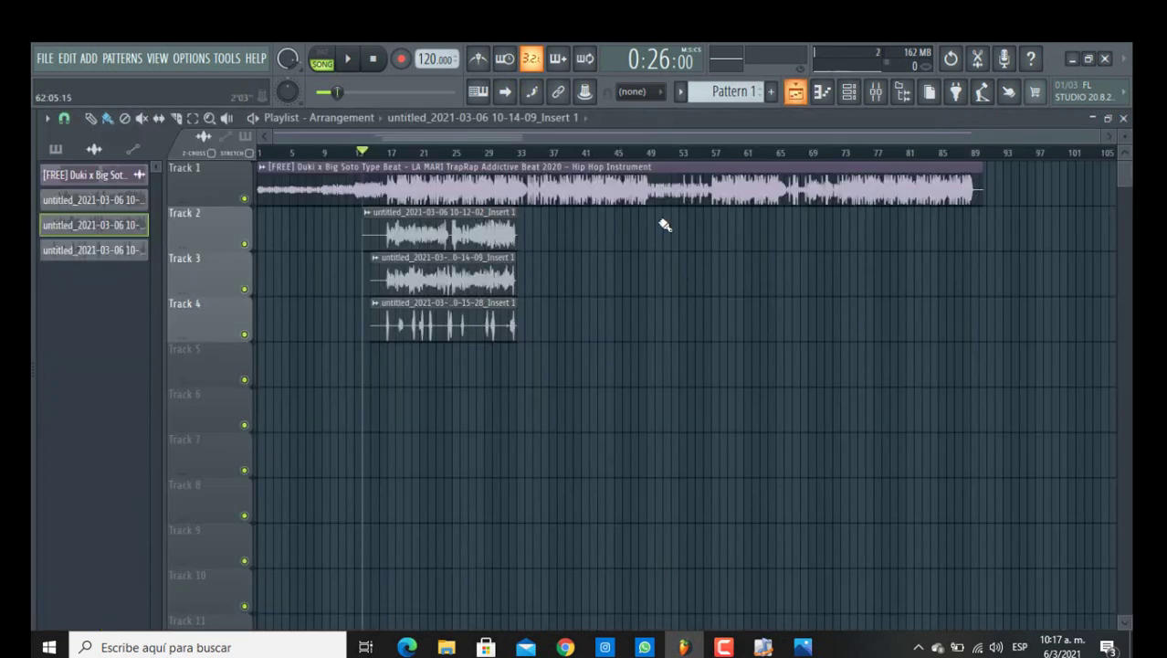
{"action": "left_click", "coordinate": [432, 334]}
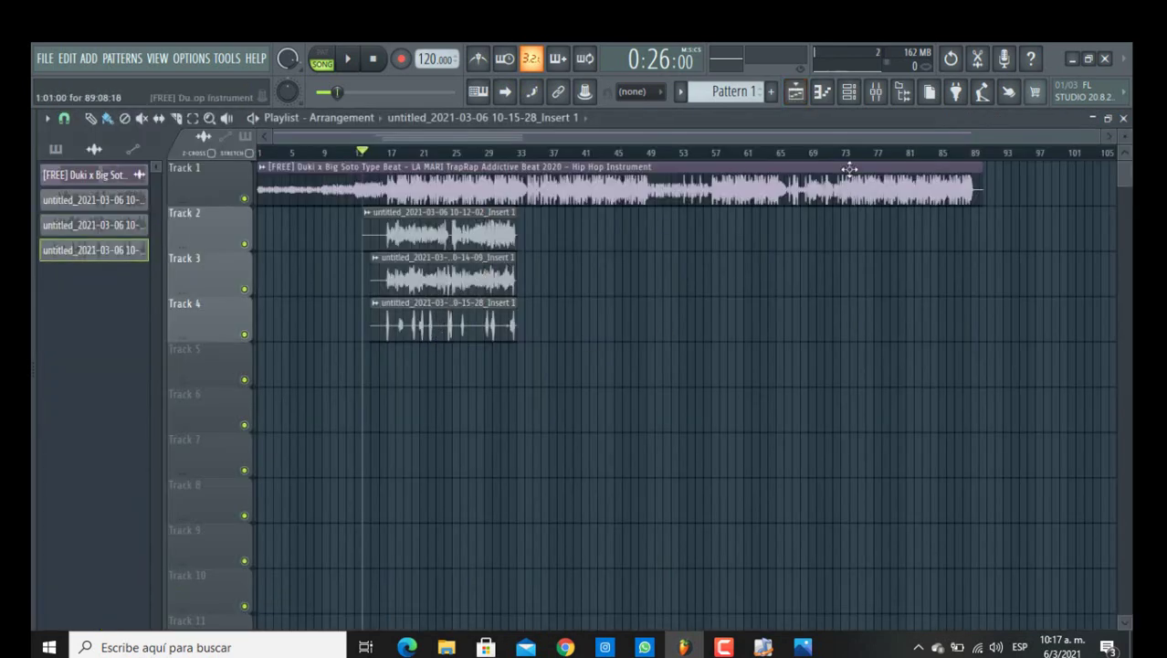
{"action": "left_click", "coordinate": [874, 92]}
{"action": "left_click", "coordinate": [229, 242]}
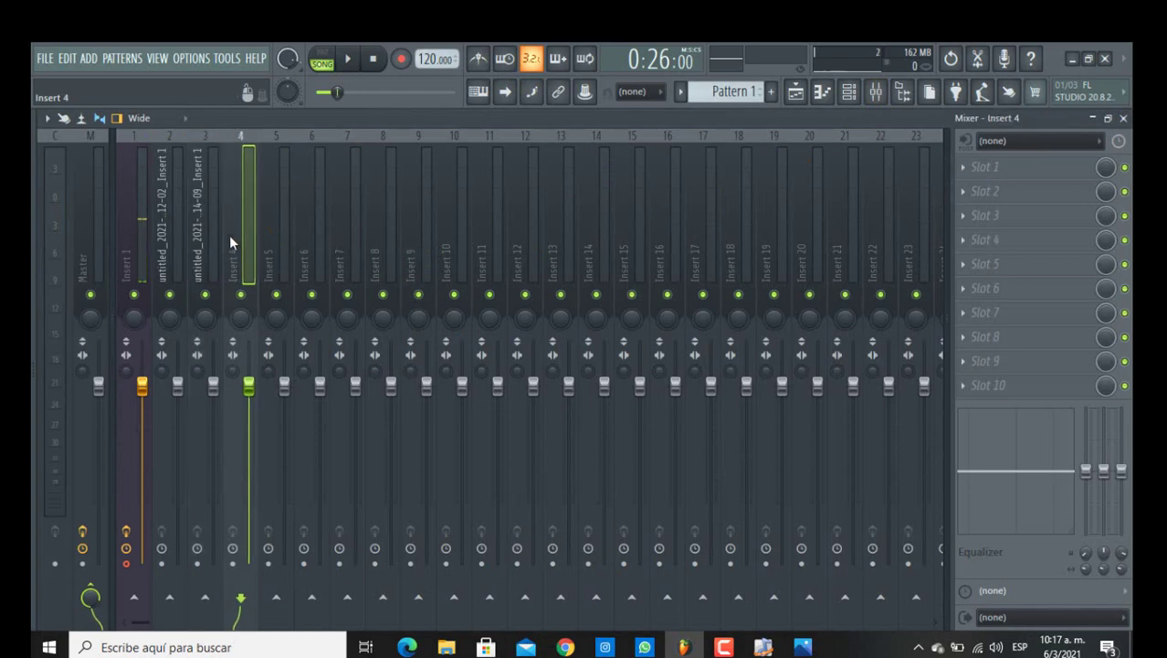
{"action": "key", "text": "ctrl+l"}
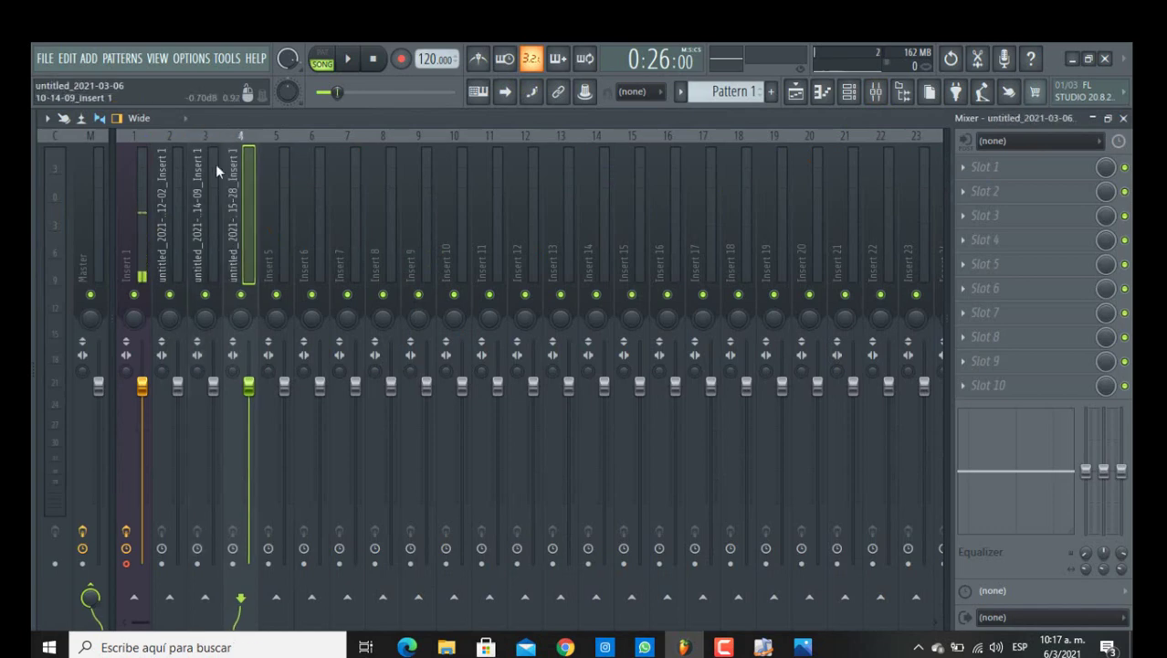
- Solo the first vocal take's mixer track and play it back from 0:26:00, then stop
{"action": "right_click", "coordinate": [169, 294]}
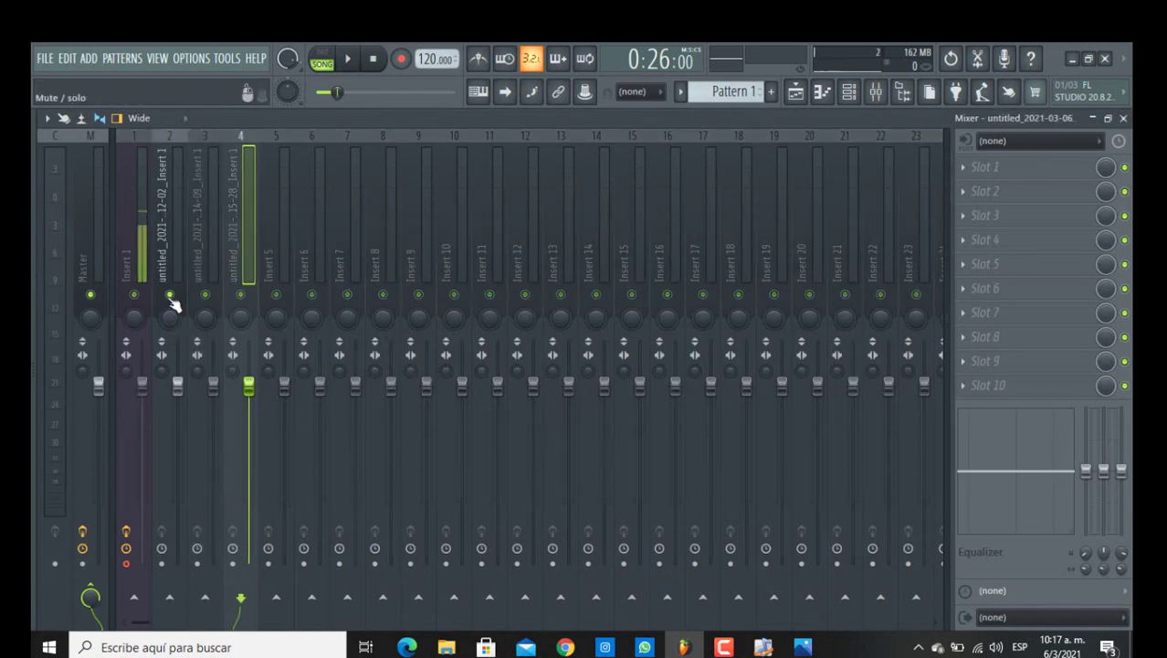
{"action": "left_click", "coordinate": [178, 224]}
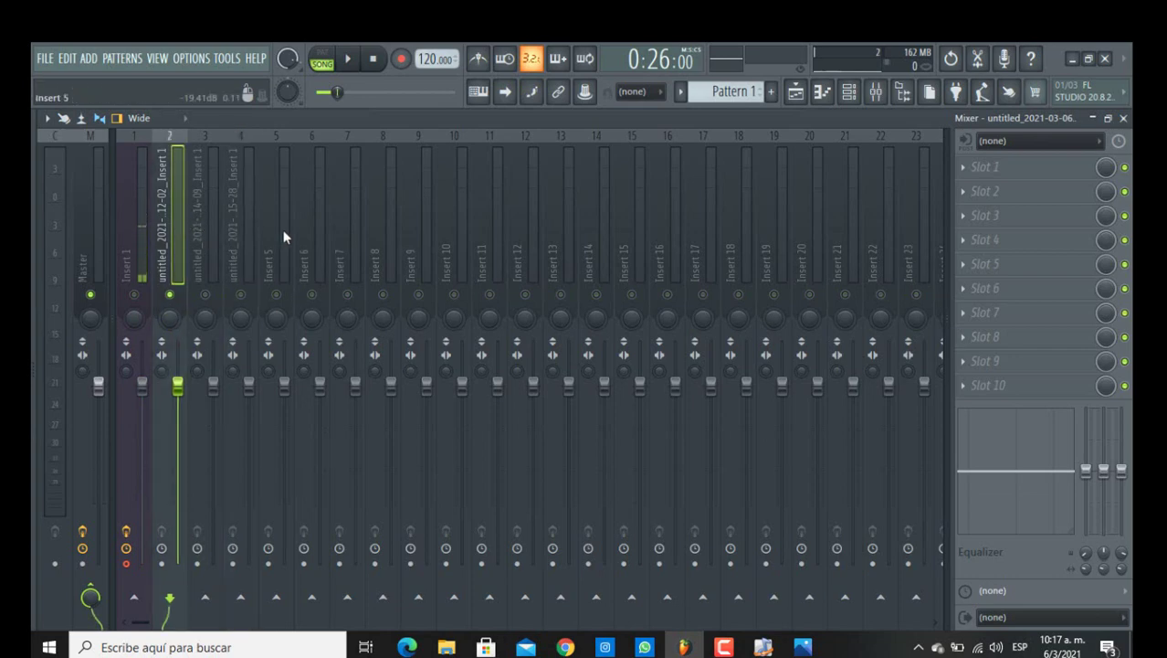
{"action": "key", "text": "space"}
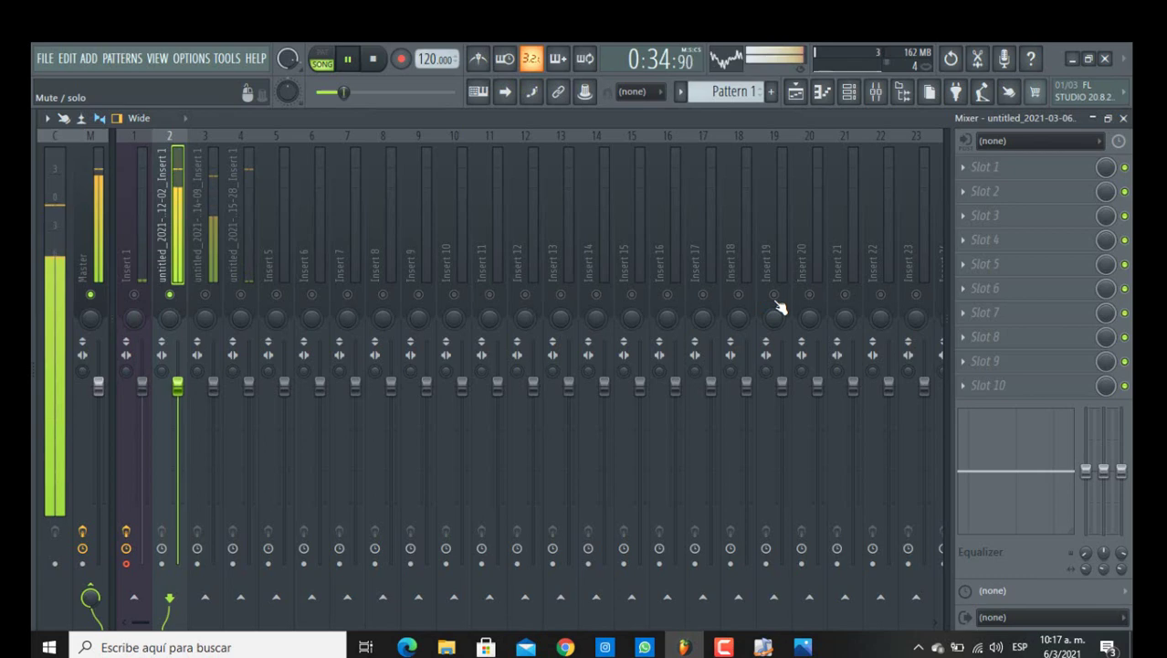
{"action": "key", "text": "space"}
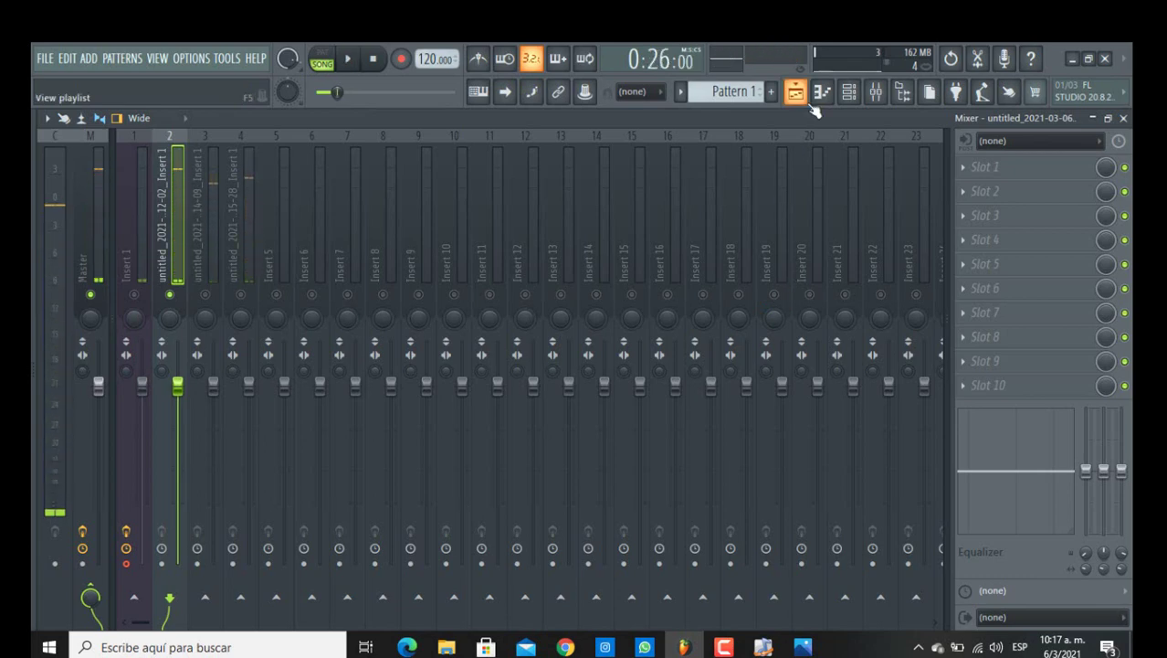
- Route the beat to mixer Insert 15 and unmute it, playing it back together with the soloed first vocal take
{"action": "left_click", "coordinate": [807, 102]}
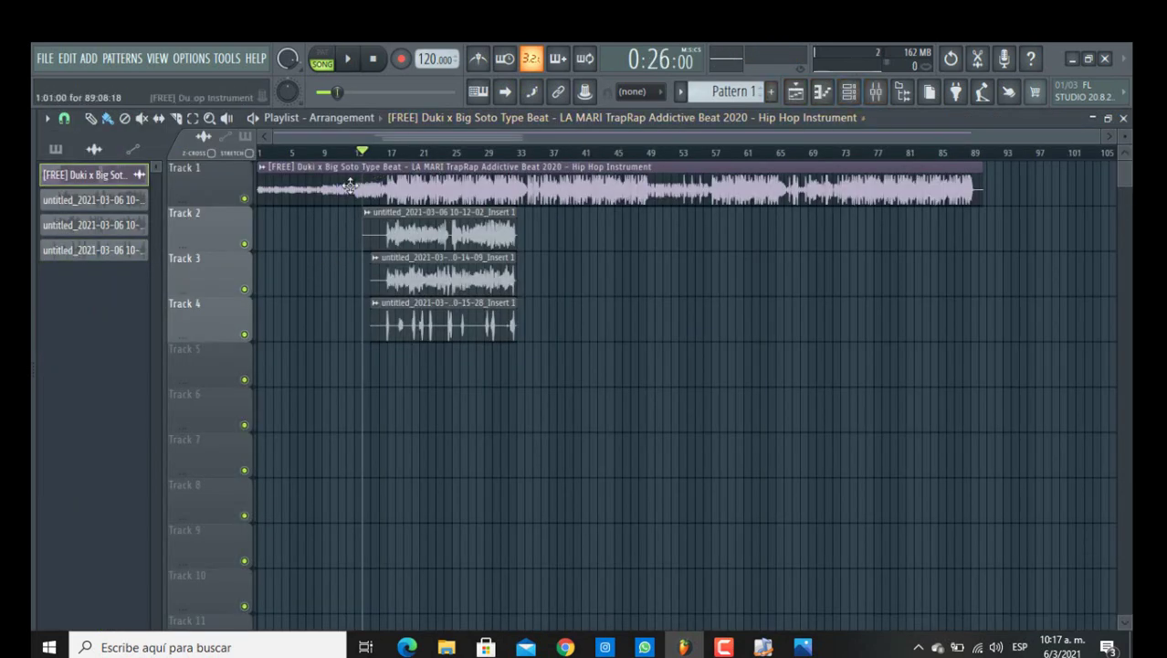
{"action": "left_click", "coordinate": [875, 91]}
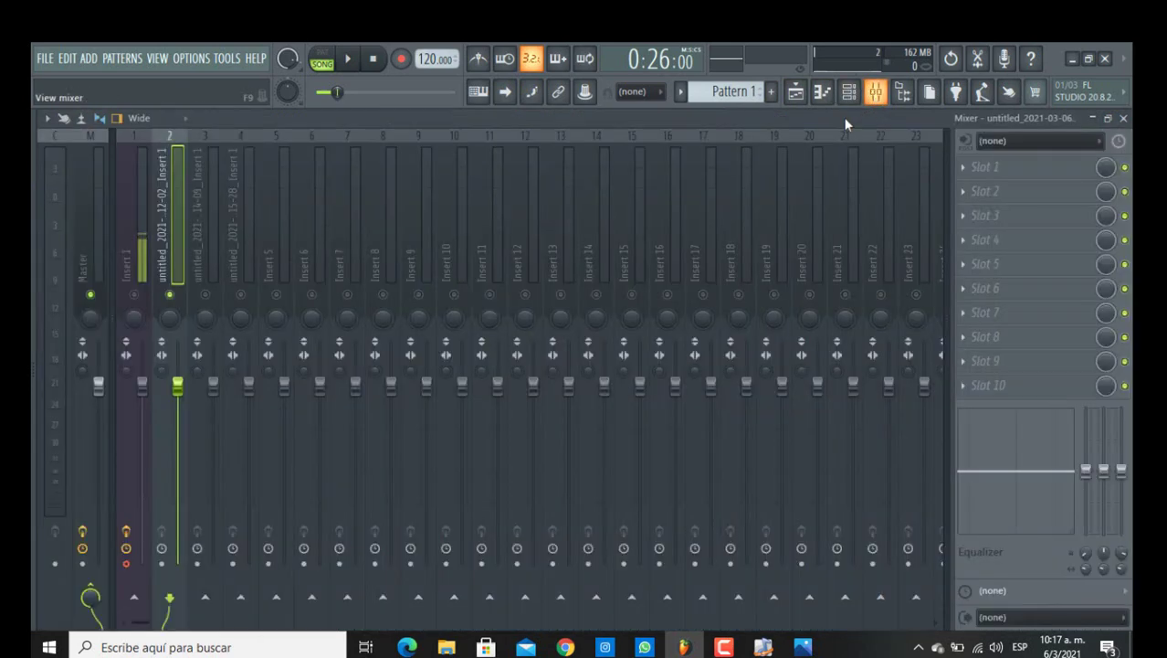
{"action": "left_click", "coordinate": [626, 260]}
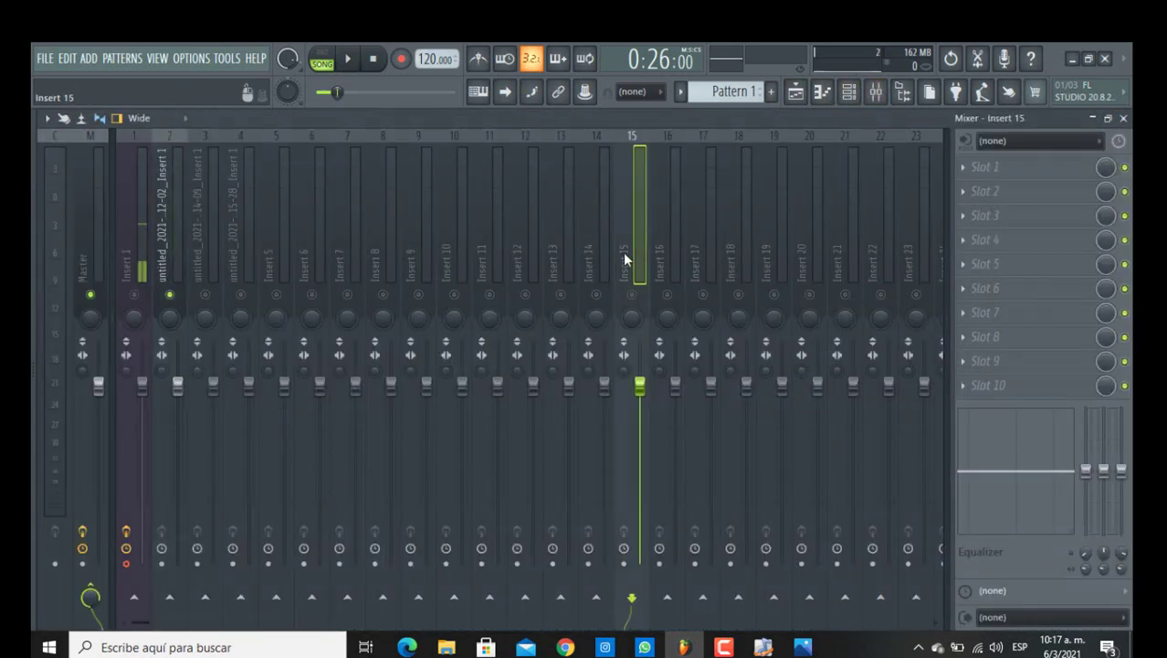
{"action": "key", "text": "ctrl+l"}
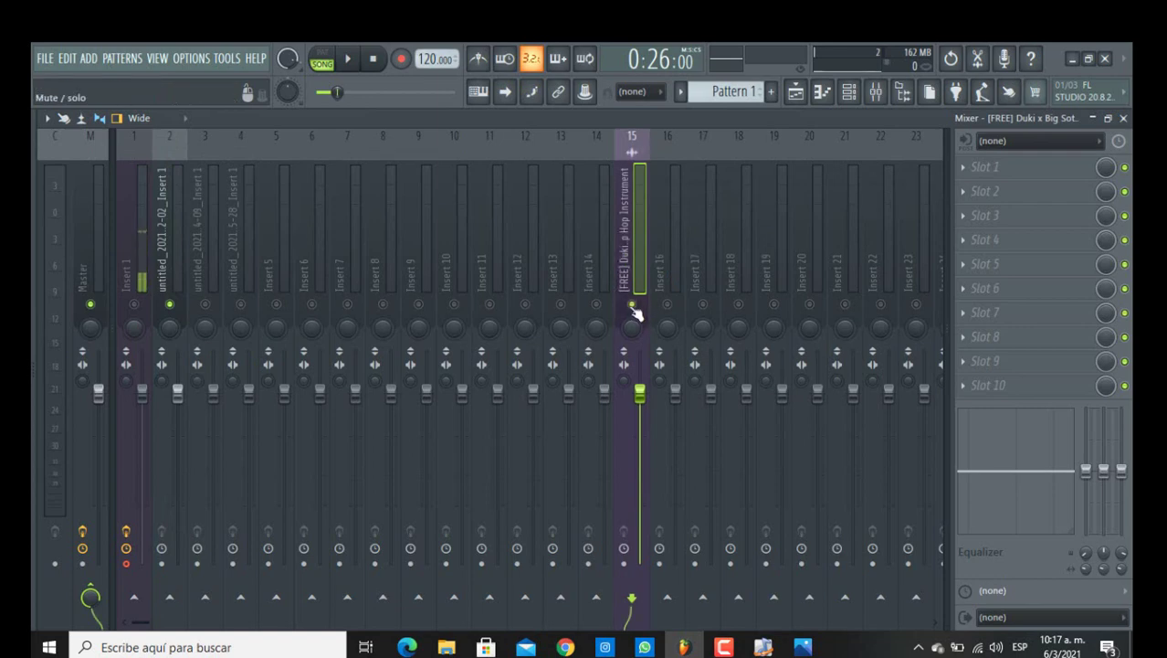
{"action": "key", "text": "space"}
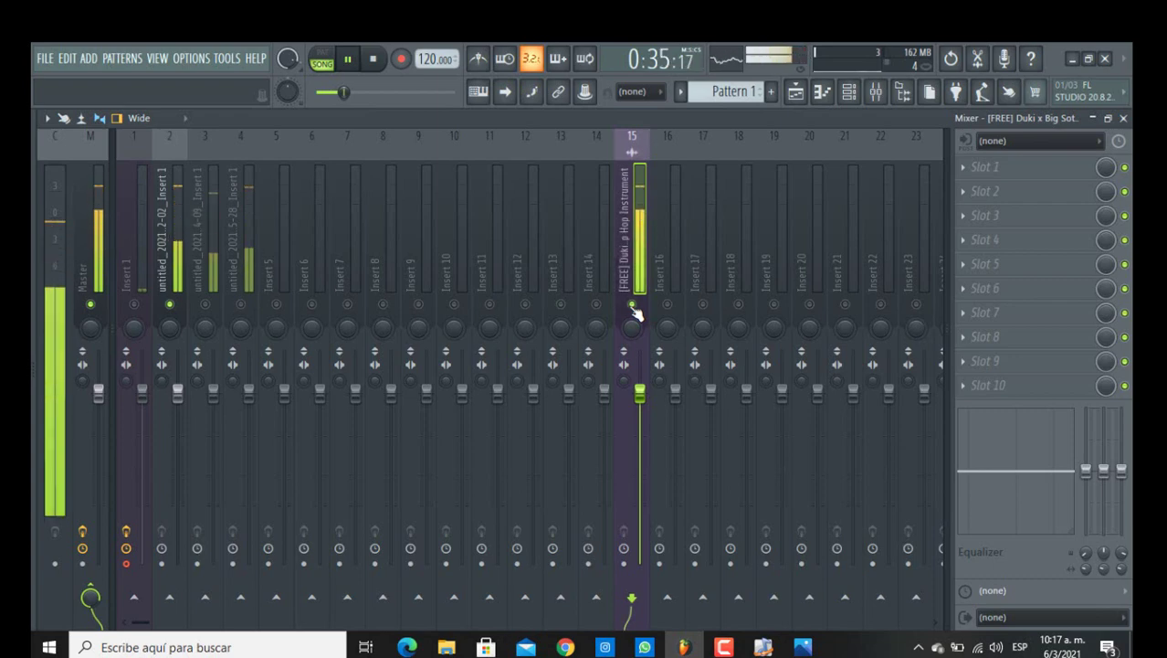
{"action": "key", "text": "space"}
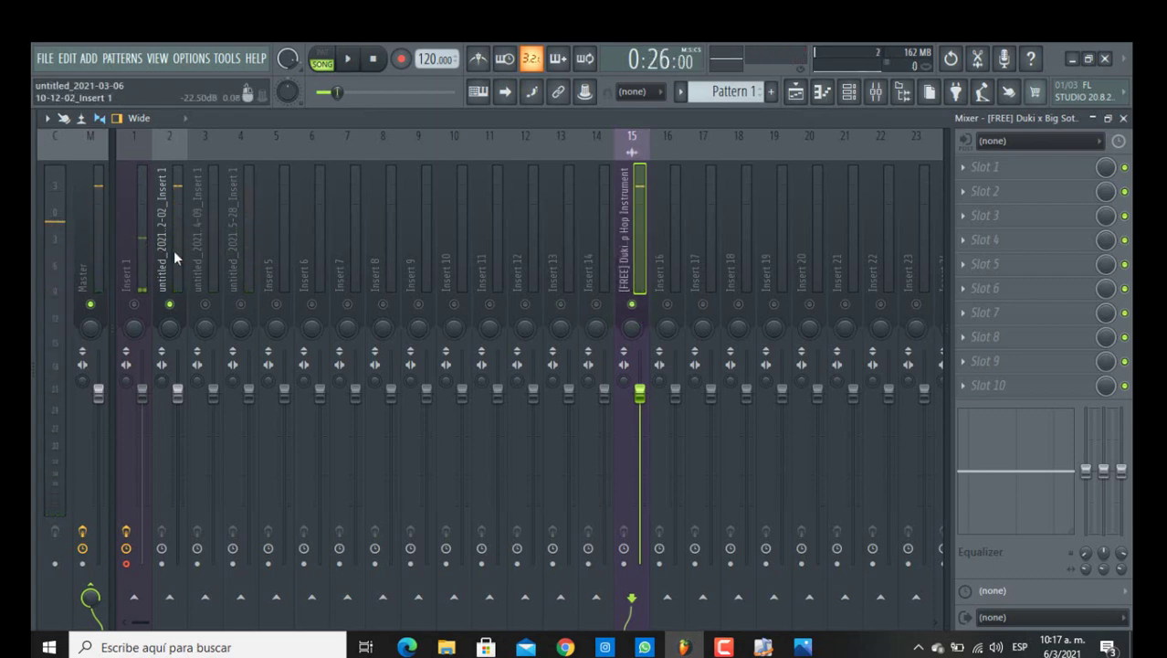
- Load Fruity Parametric EQ 2 into slot 1 of the first vocal take's mixer track and move its window higher
{"action": "left_click", "coordinate": [162, 249]}
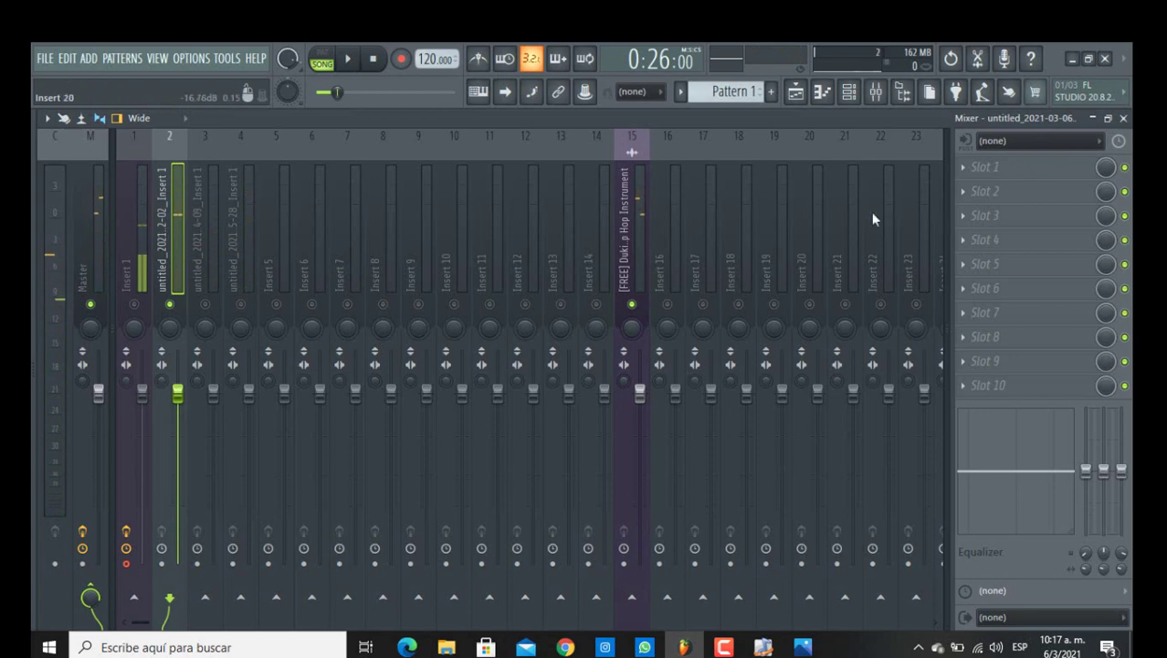
{"action": "left_click", "coordinate": [968, 178]}
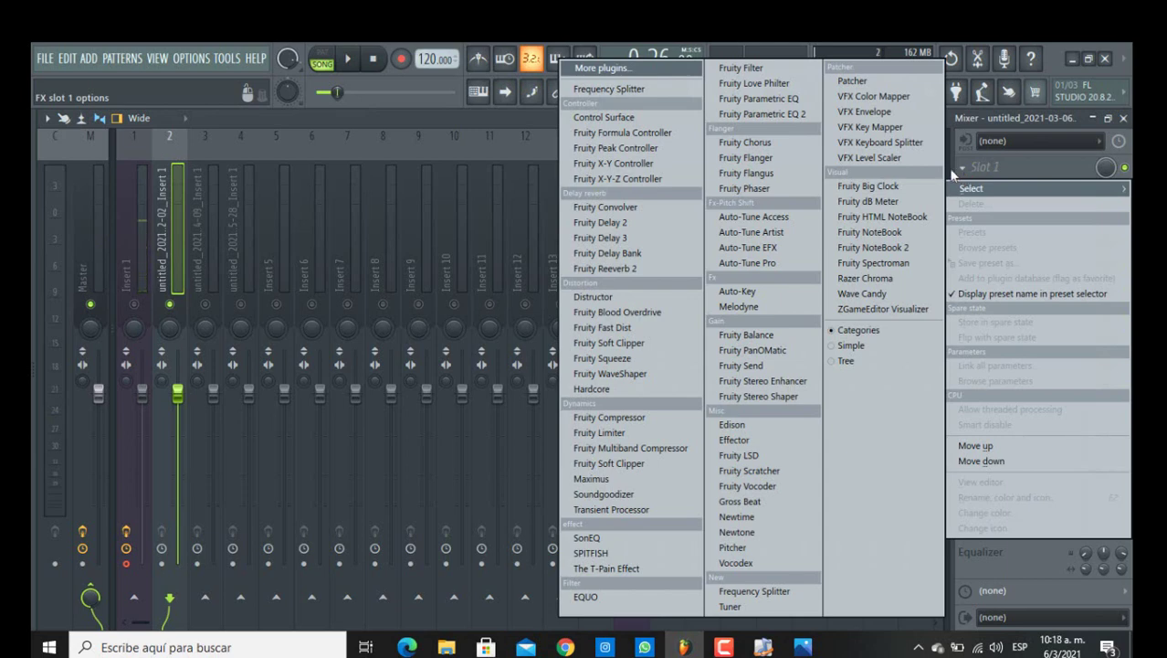
{"action": "left_click", "coordinate": [770, 112]}
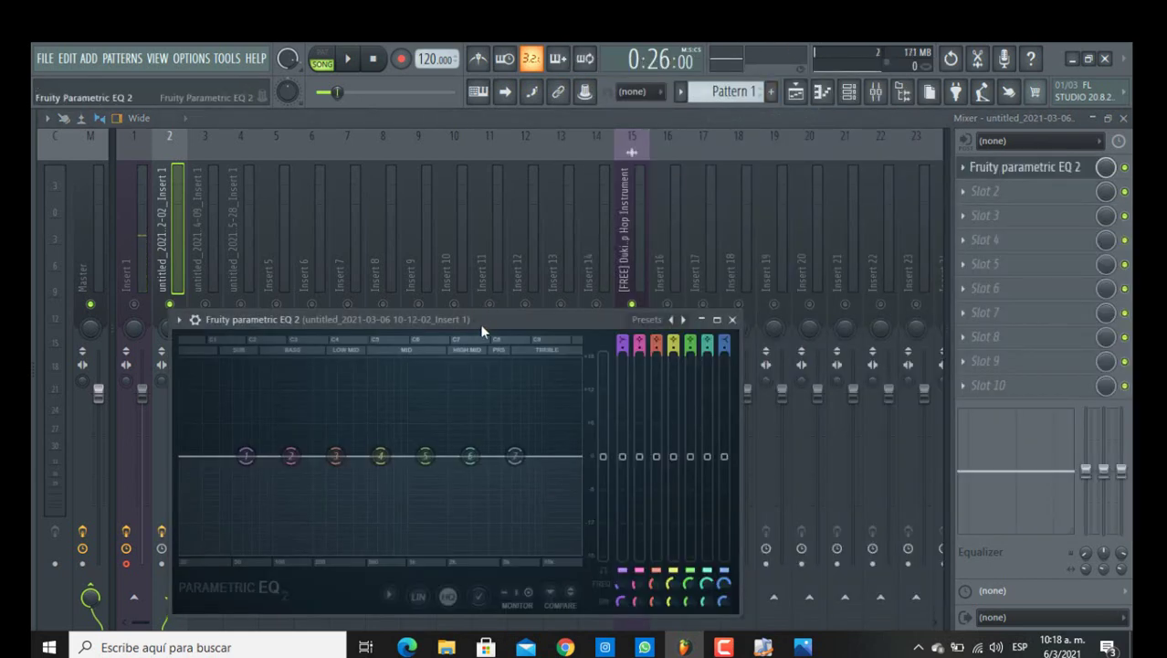
{"action": "left_click_drag", "start_coordinate": [481, 326], "coordinate": [563, 196]}
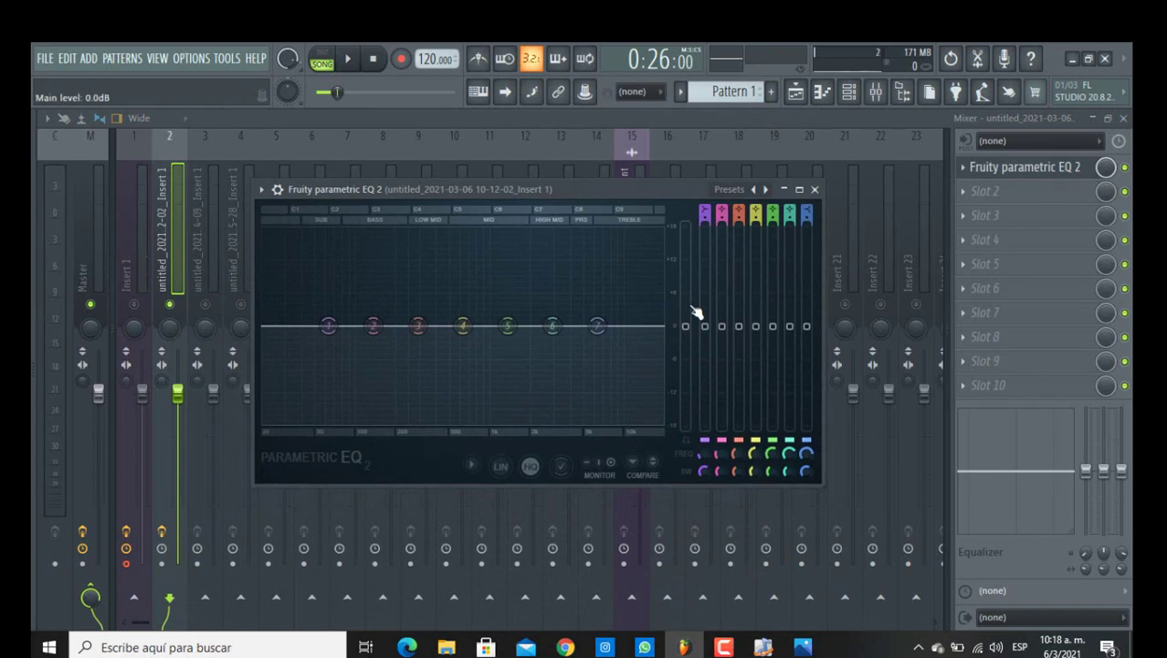
- Mute the beat's mixer track during playback and examine the first vocal take's spectrum in the equalizer, then stop
{"action": "key", "text": "space"}
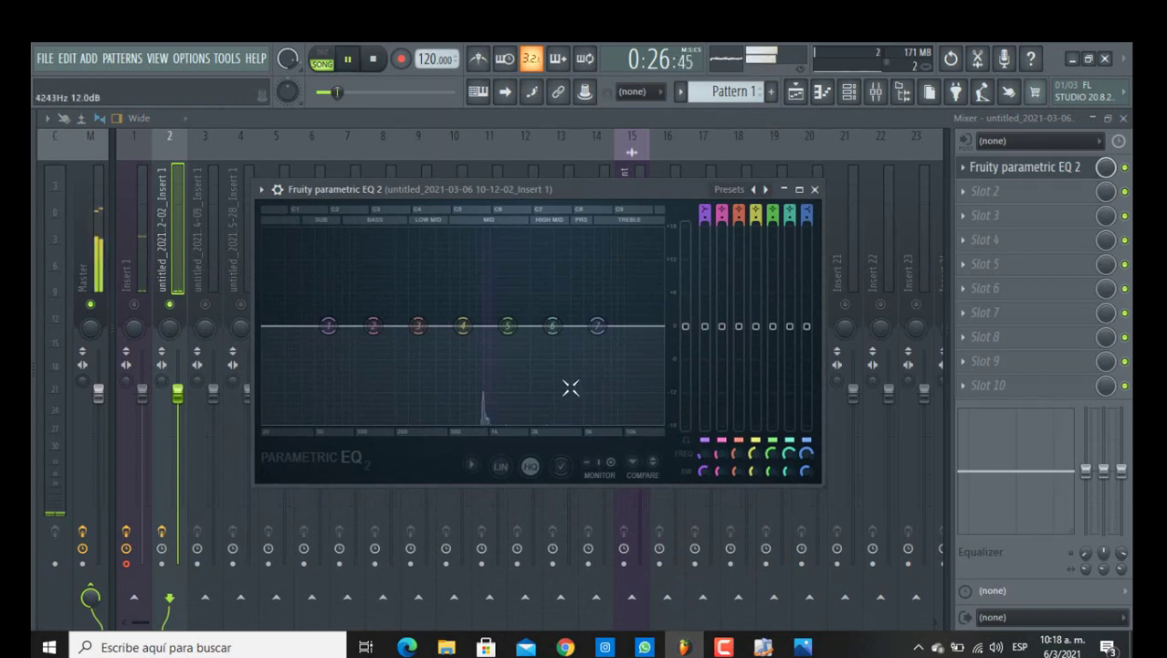
{"action": "left_click_drag", "start_coordinate": [678, 189], "coordinate": [653, 336]}
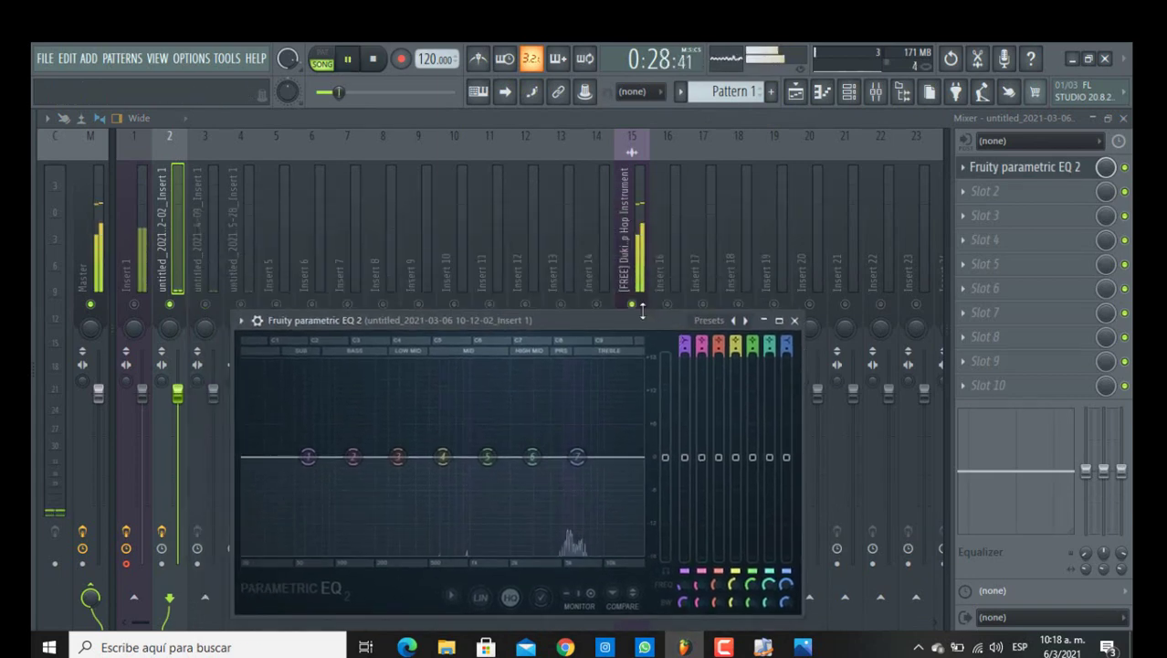
{"action": "key", "text": "Escape"}
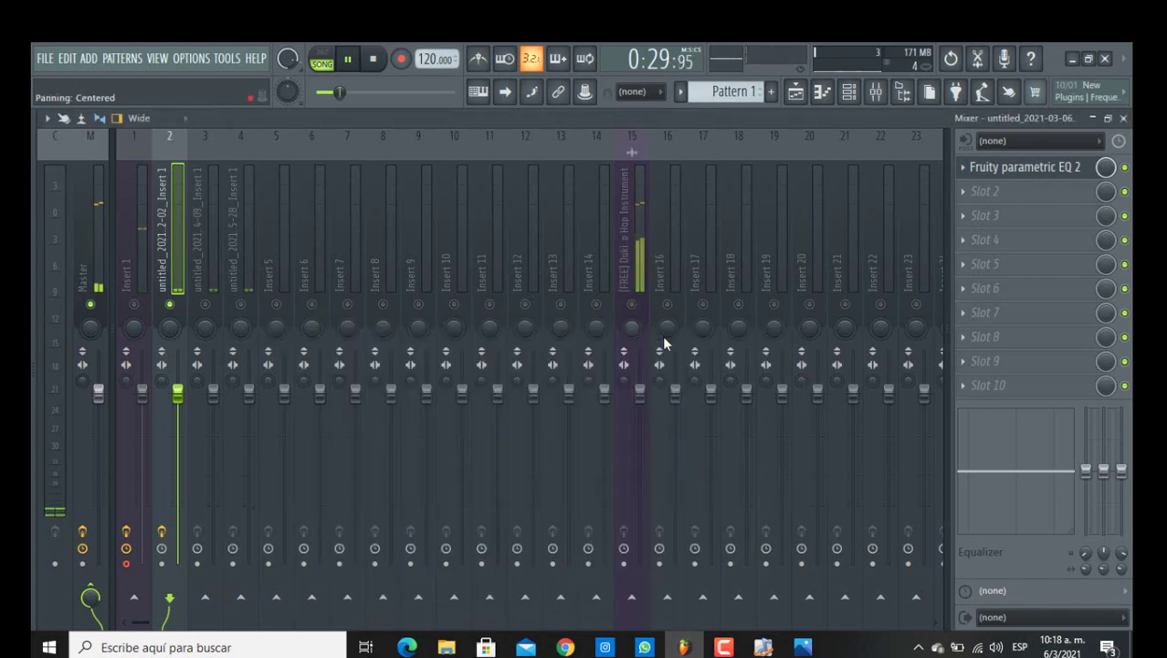
{"action": "left_click", "coordinate": [986, 179]}
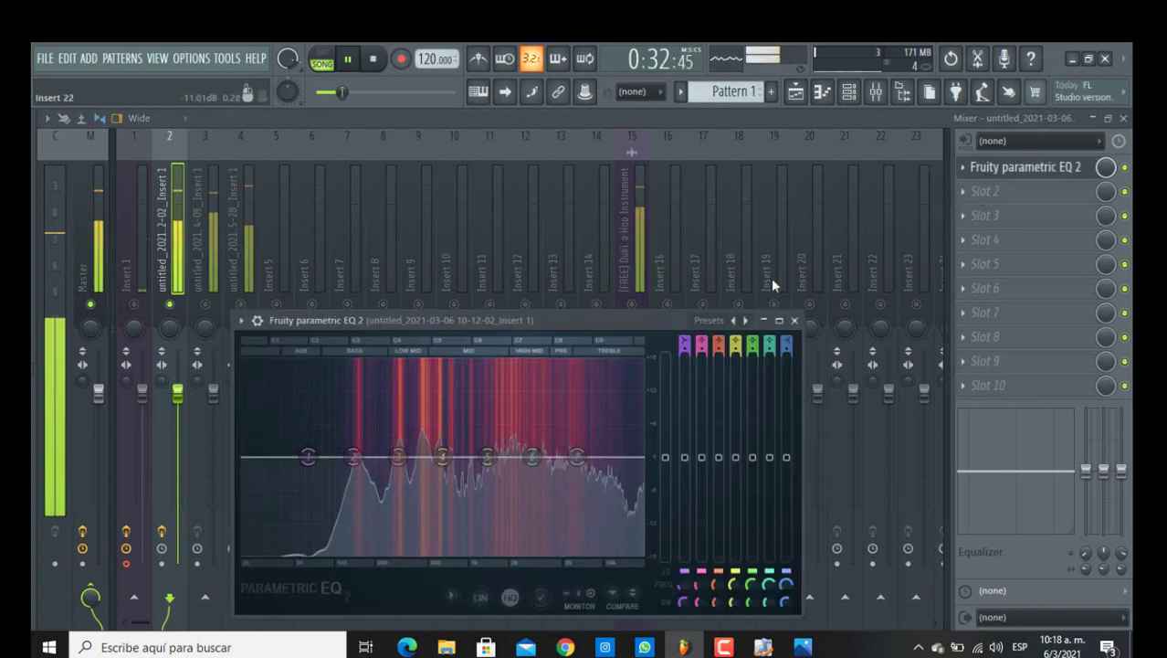
{"action": "left_click_drag", "start_coordinate": [617, 321], "coordinate": [690, 175]}
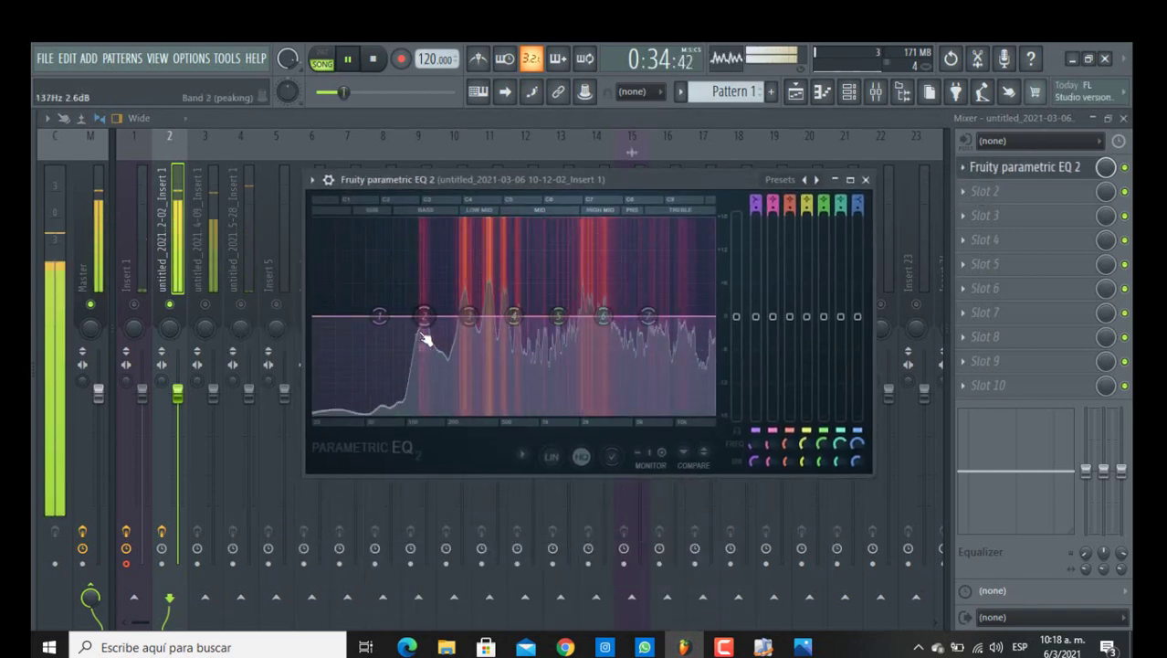
{"action": "key", "text": "space"}
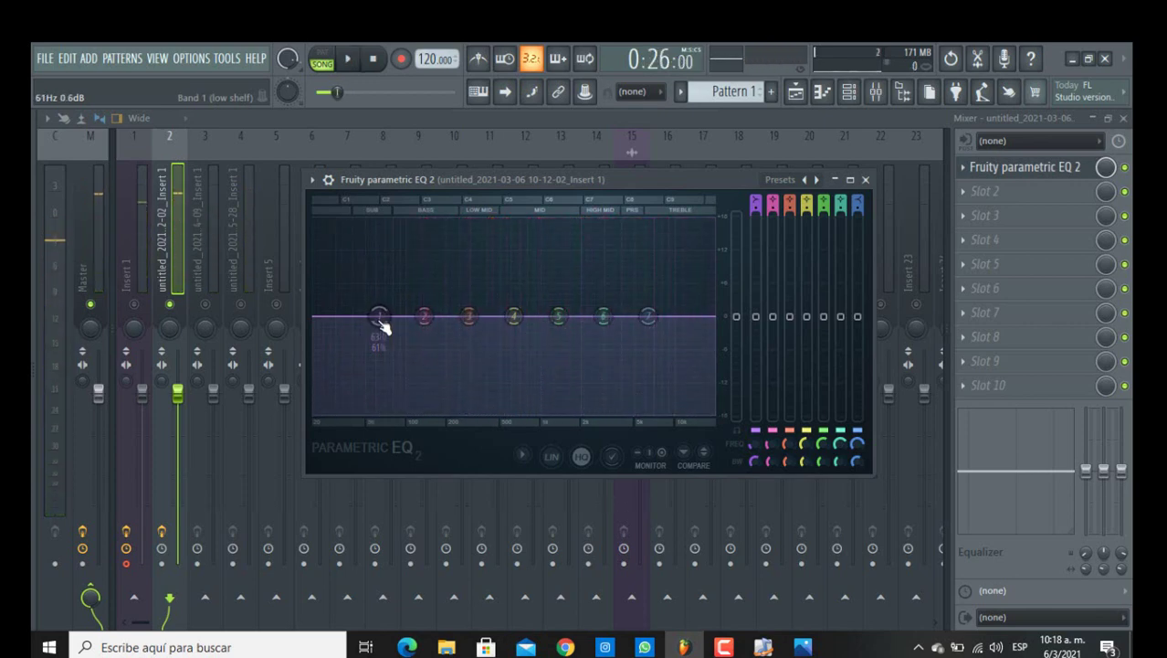
- Change EQ band 1 to a High pass filter and shift its cutoff frequency slightly higher
{"action": "right_click", "coordinate": [380, 321]}
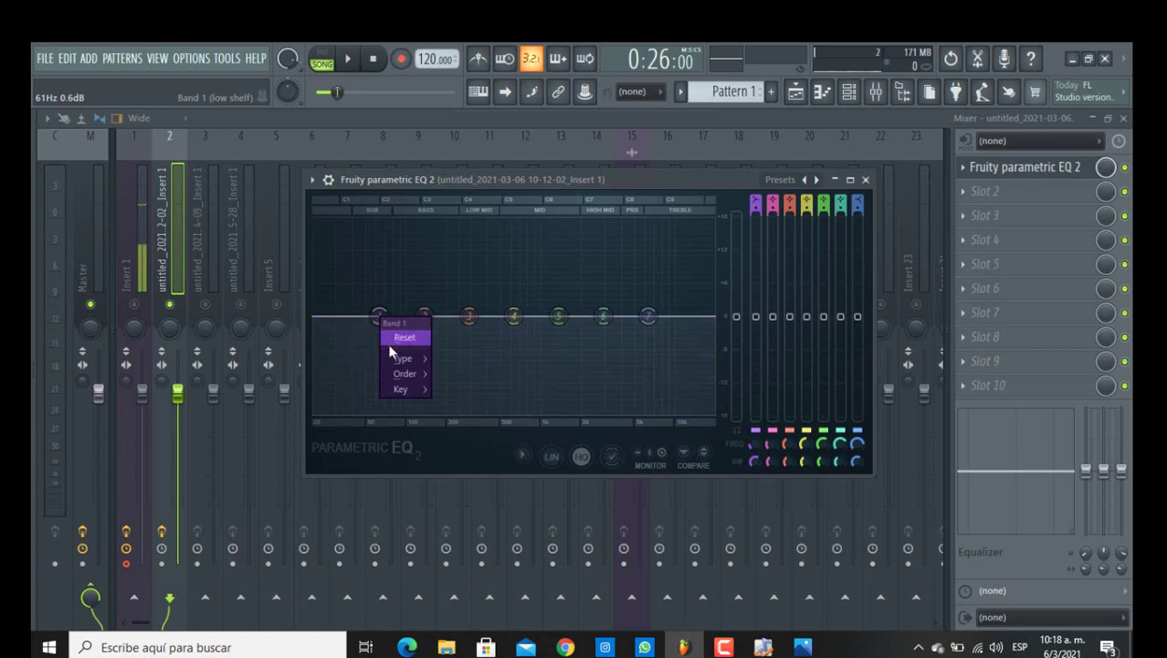
{"action": "mouse_move", "coordinate": [396, 360]}
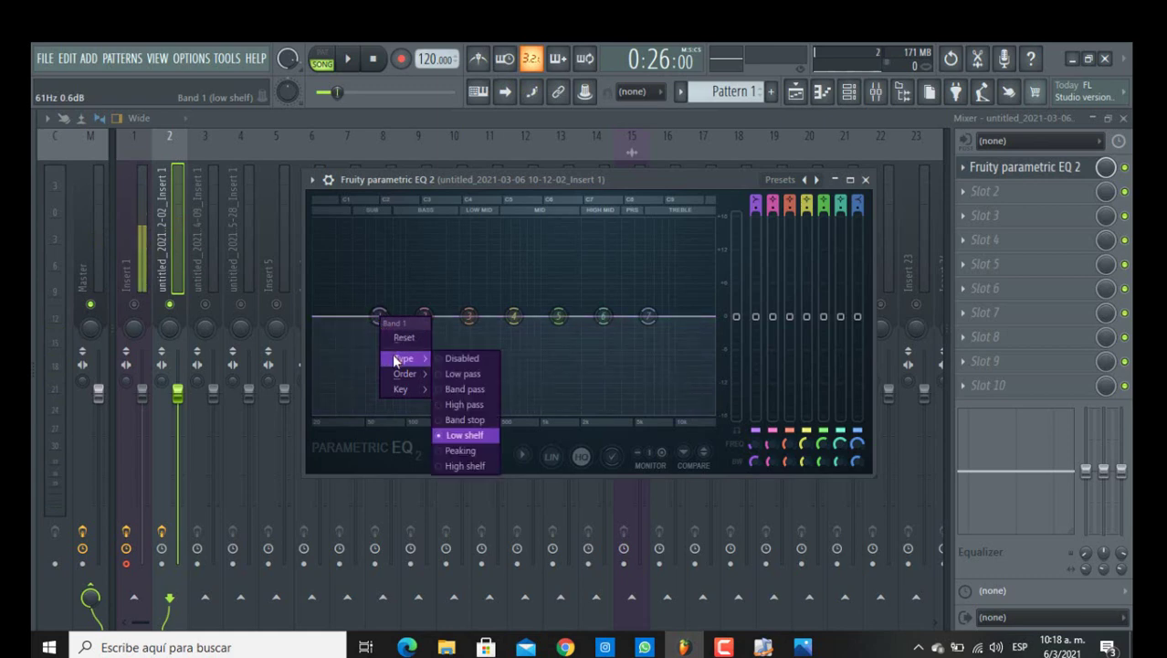
{"action": "left_click", "coordinate": [465, 403]}
{"action": "left_click_drag", "start_coordinate": [379, 316], "coordinate": [382, 316]}
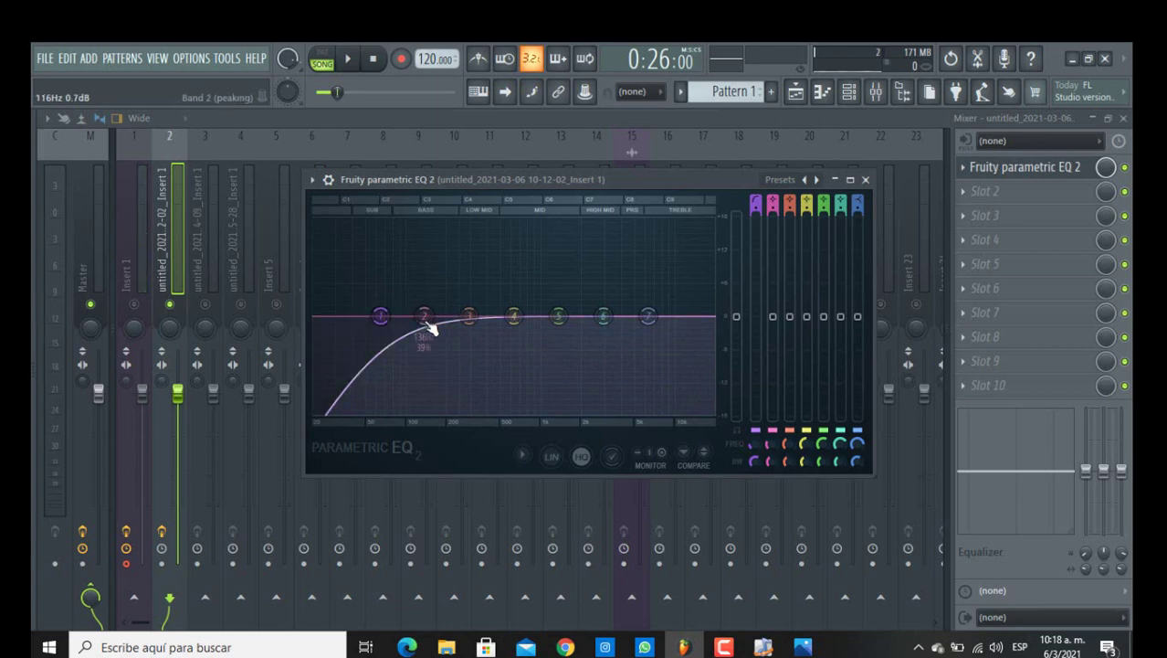
- Play back the first vocal take, slightly lower EQ bands 3 and 4, and raise the band 7 high shelf strongly to just above 12 kHz
{"action": "key", "text": "space"}
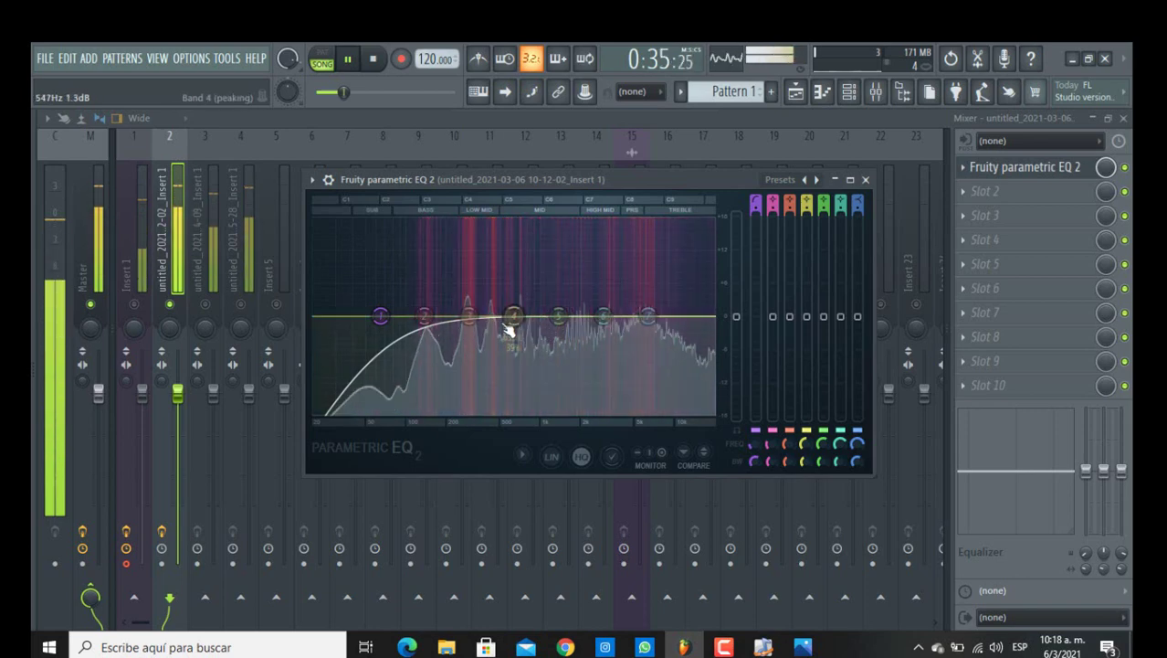
{"action": "key", "text": "space"}
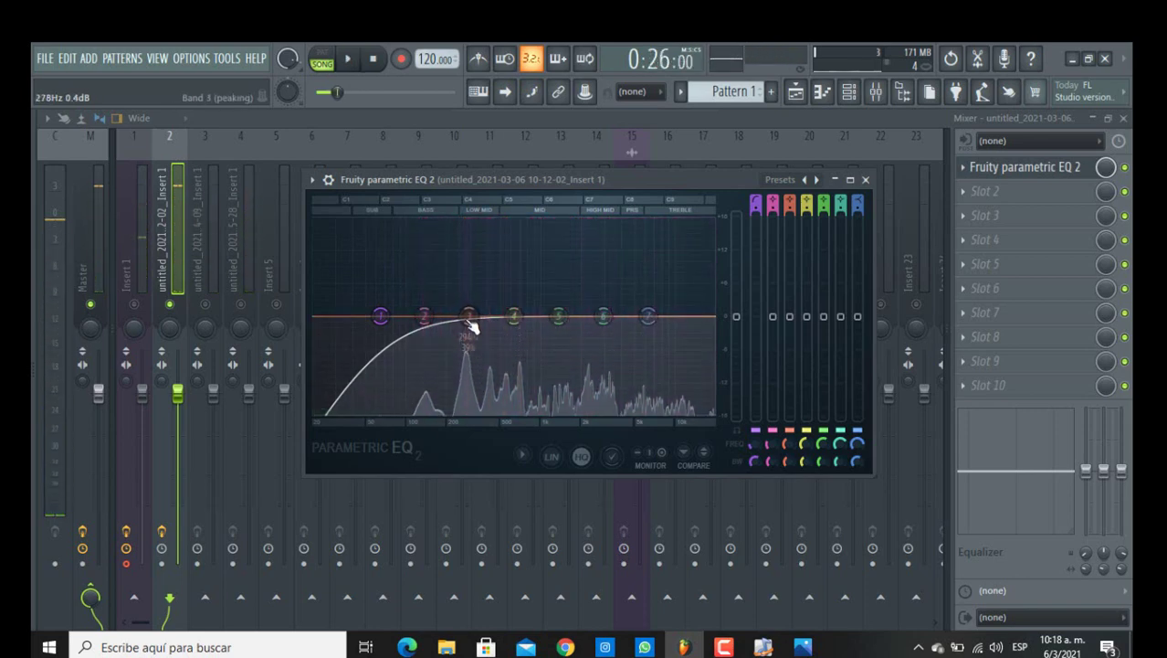
{"action": "left_click_drag", "start_coordinate": [468, 316], "coordinate": [517, 331]}
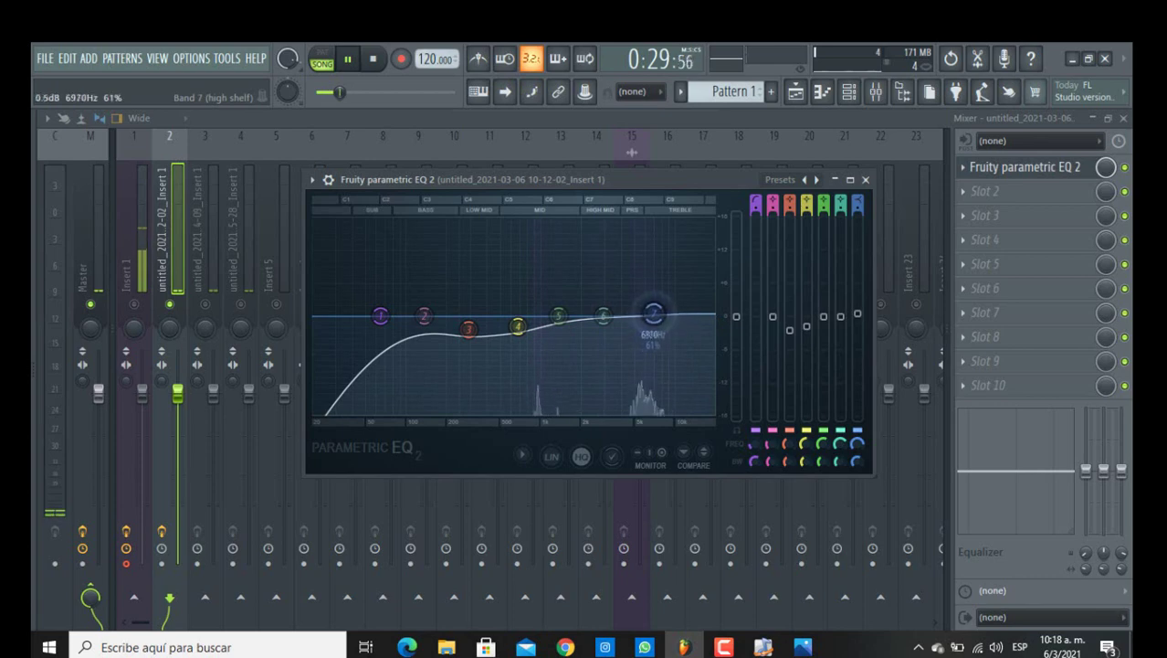
{"action": "left_click_drag", "start_coordinate": [654, 314], "coordinate": [687, 263]}
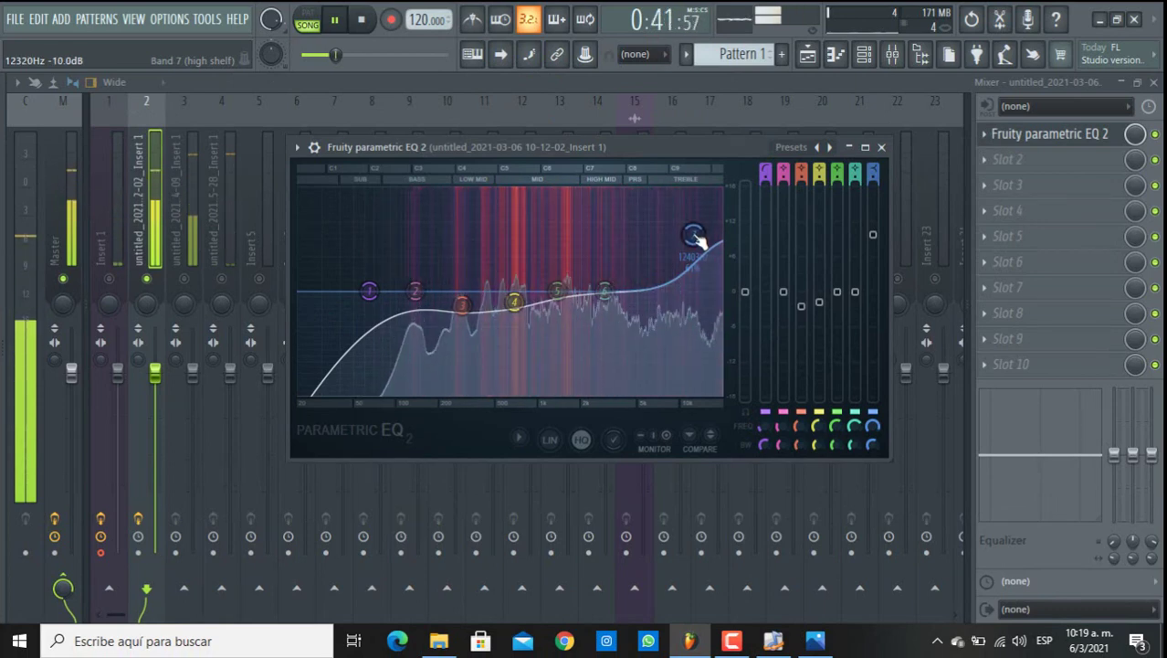
{"action": "mouse_move", "coordinate": [694, 235]}
{"action": "left_mouse_down"}
{"action": "mouse_move", "coordinate": [695, 248]}
{"action": "mouse_move", "coordinate": [702, 231]}
{"action": "left_mouse_up"}
- Dip EQ band 5 slightly, bring bands 3 and 4 back near 0 dB, then stop playback and close the equalizer
{"action": "left_click_drag", "start_coordinate": [556, 291], "coordinate": [611, 291]}
{"action": "left_click_drag", "start_coordinate": [463, 304], "coordinate": [522, 290]}
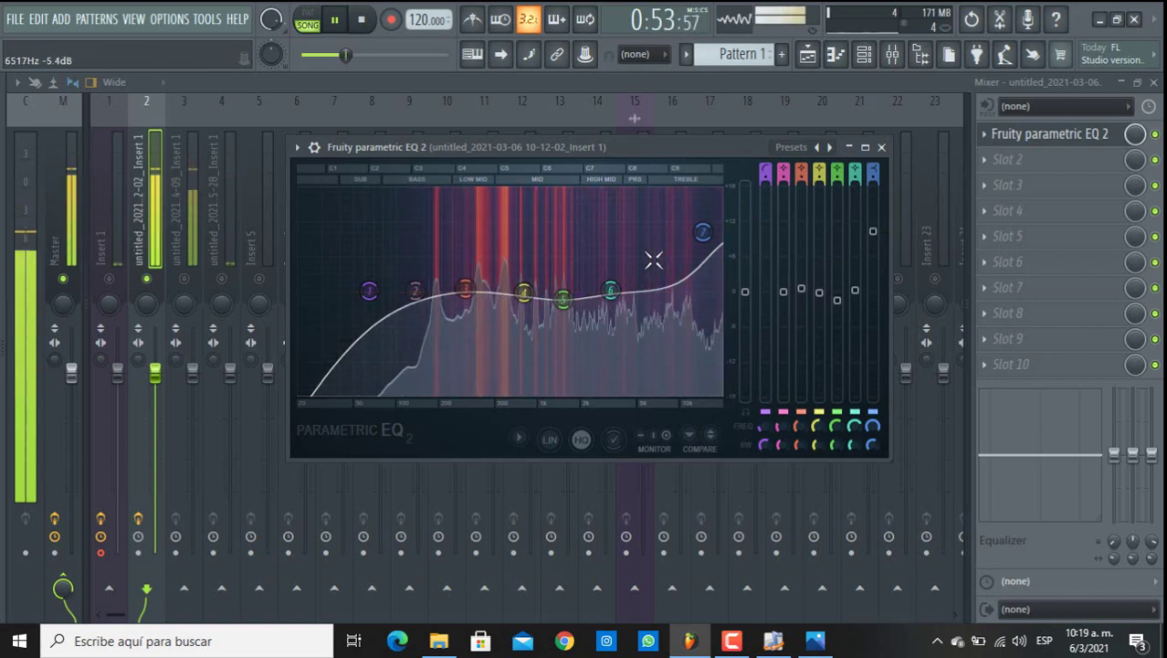
{"action": "key", "text": "space"}
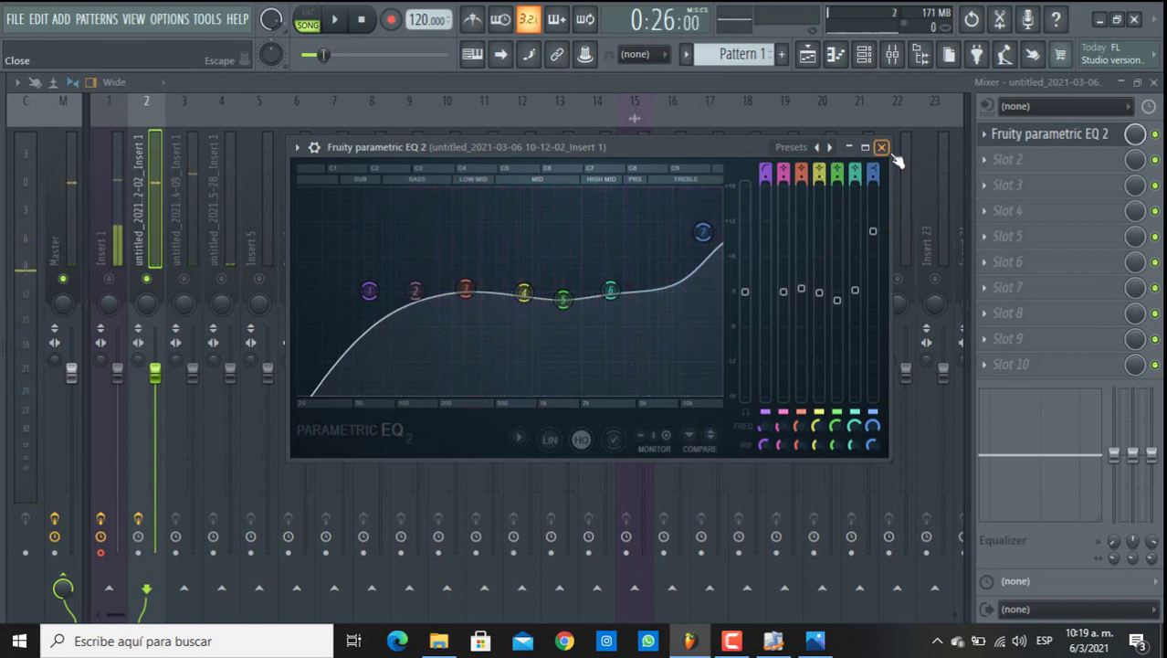
{"action": "left_click", "coordinate": [881, 147]}
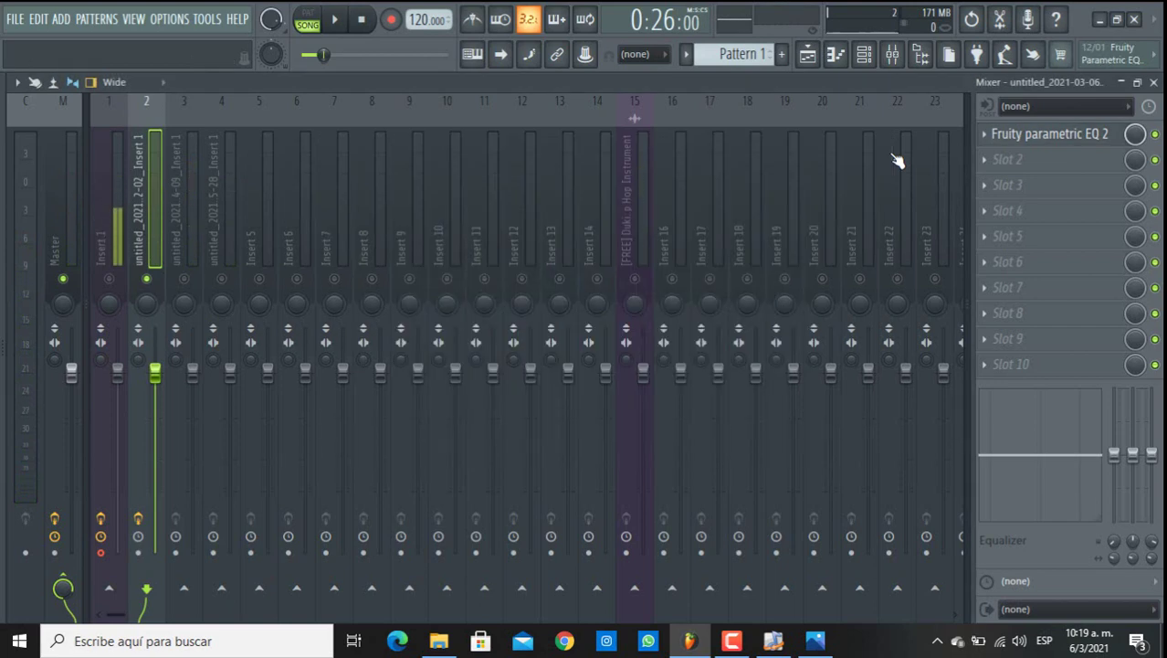
- Load the SPITFISH de-esser into slot 2 of the first vocal take, raise its sense to about halfway and set depth to 18
{"action": "left_click", "coordinate": [1061, 159]}
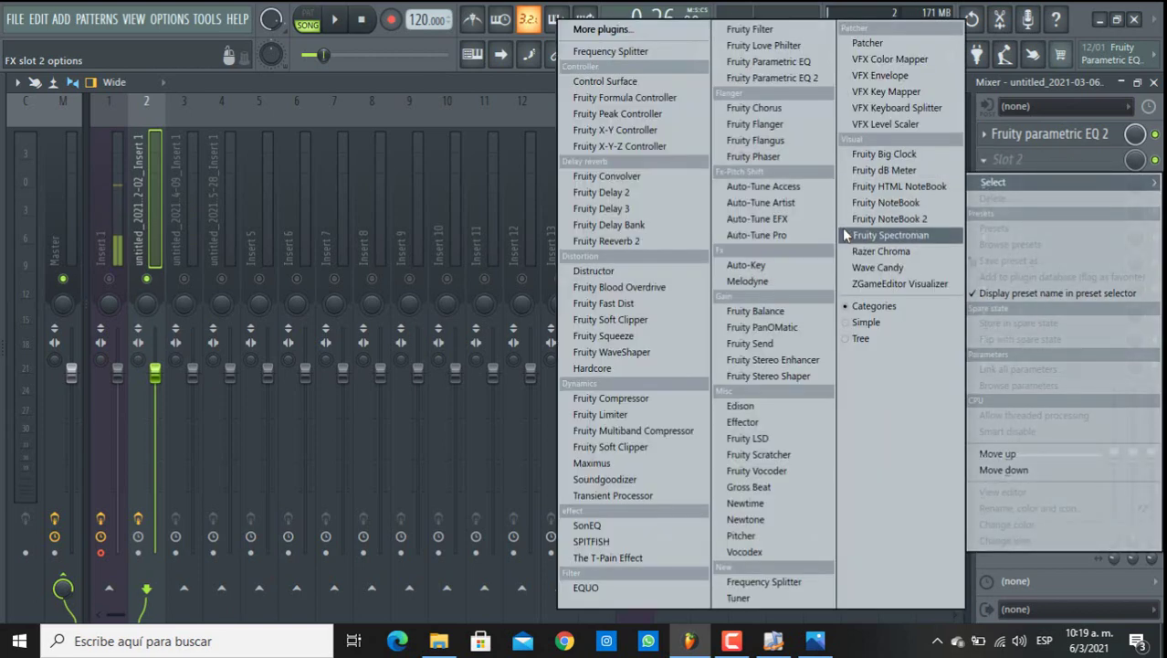
{"action": "left_click", "coordinate": [606, 541]}
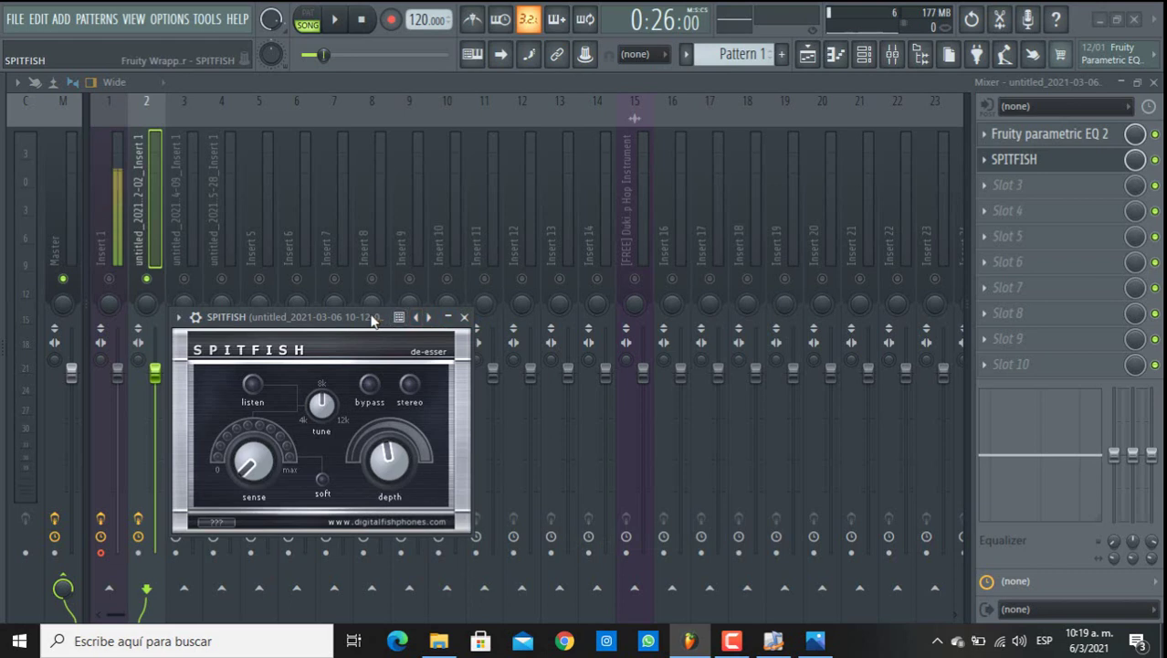
{"action": "left_click_drag", "start_coordinate": [373, 319], "coordinate": [450, 216]}
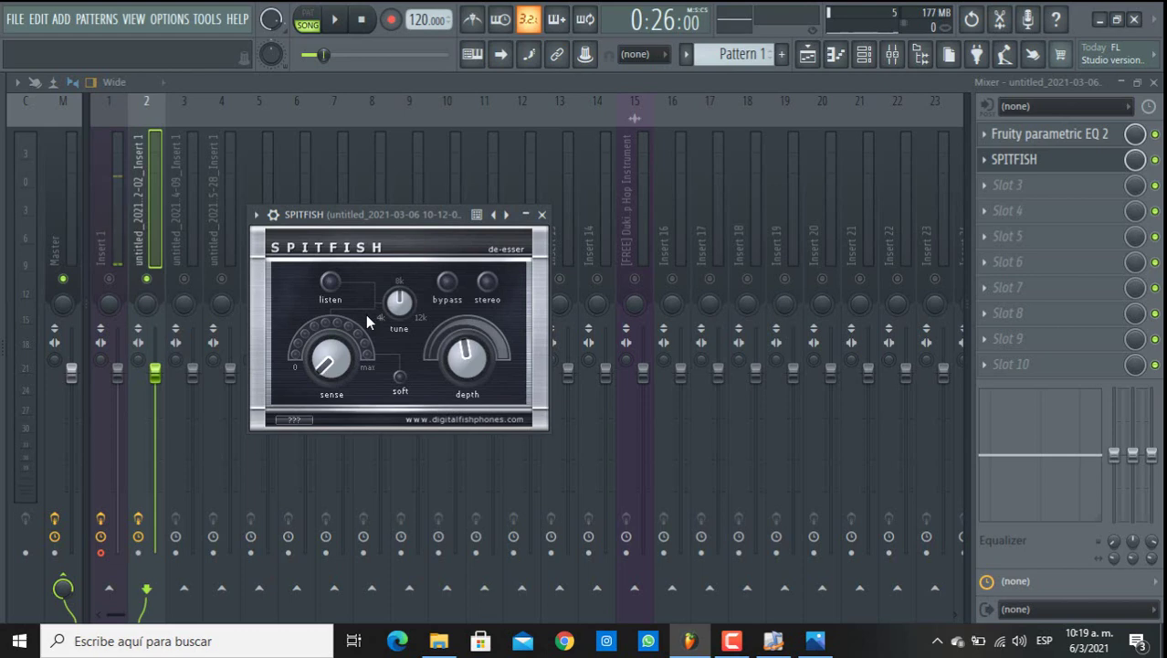
{"action": "left_click_drag", "start_coordinate": [330, 356], "coordinate": [309, 327]}
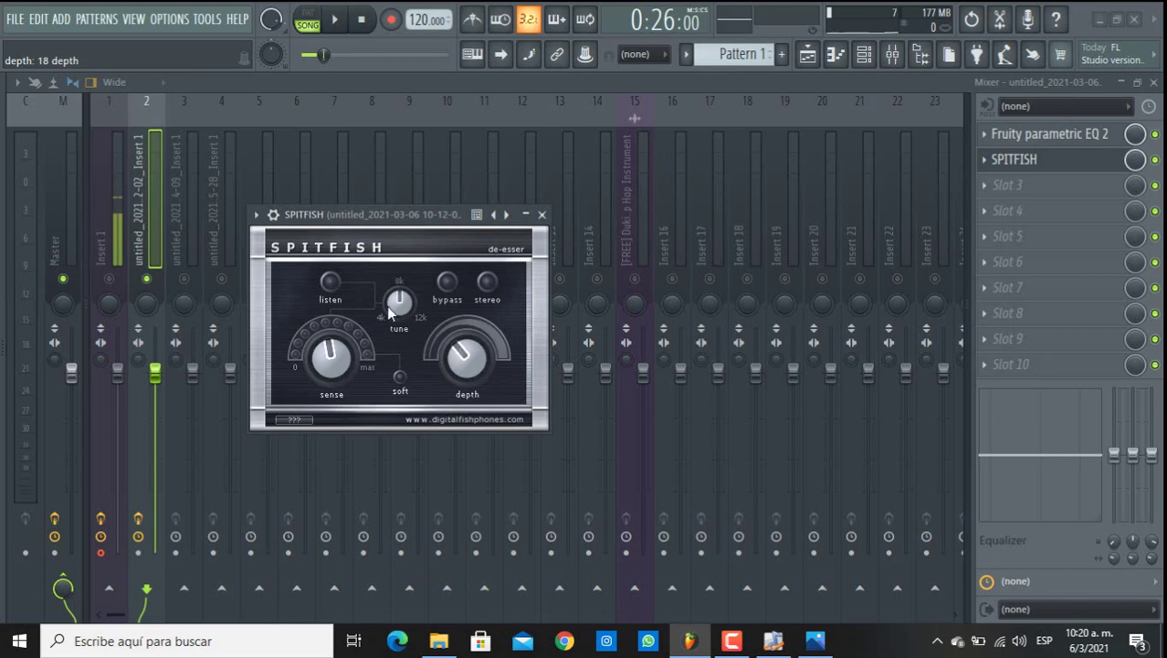
- Turn on SPITFISH's listen mode, audition the vocal take through it, then stop playback and close the de-esser
{"action": "left_click", "coordinate": [330, 283]}
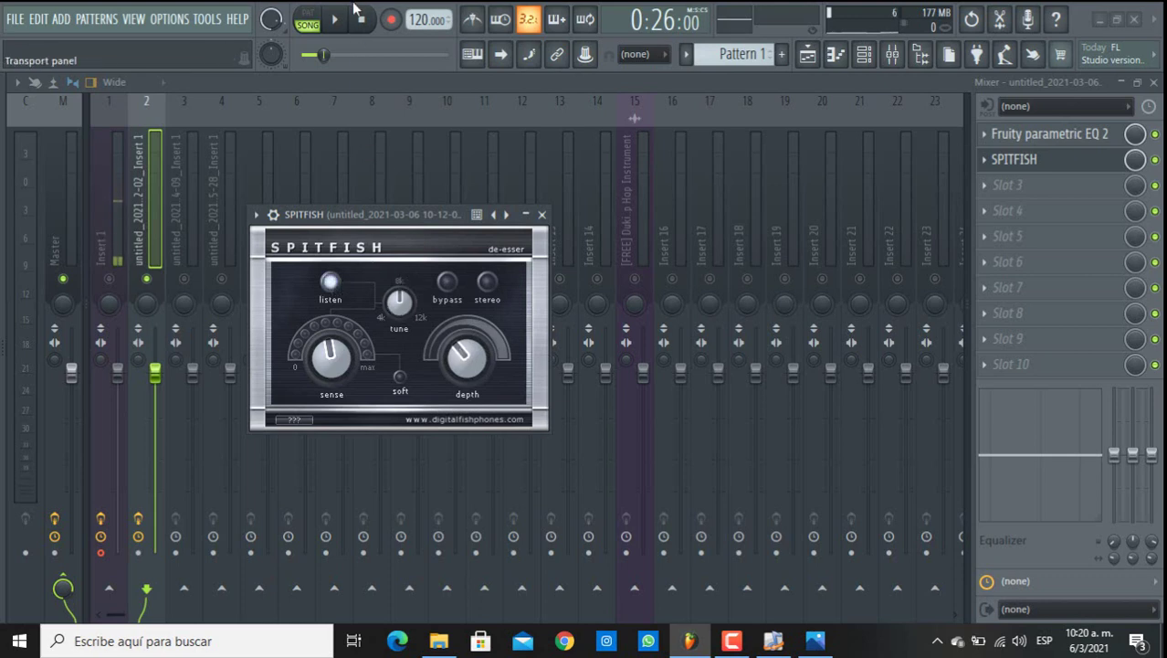
{"action": "key", "text": "space"}
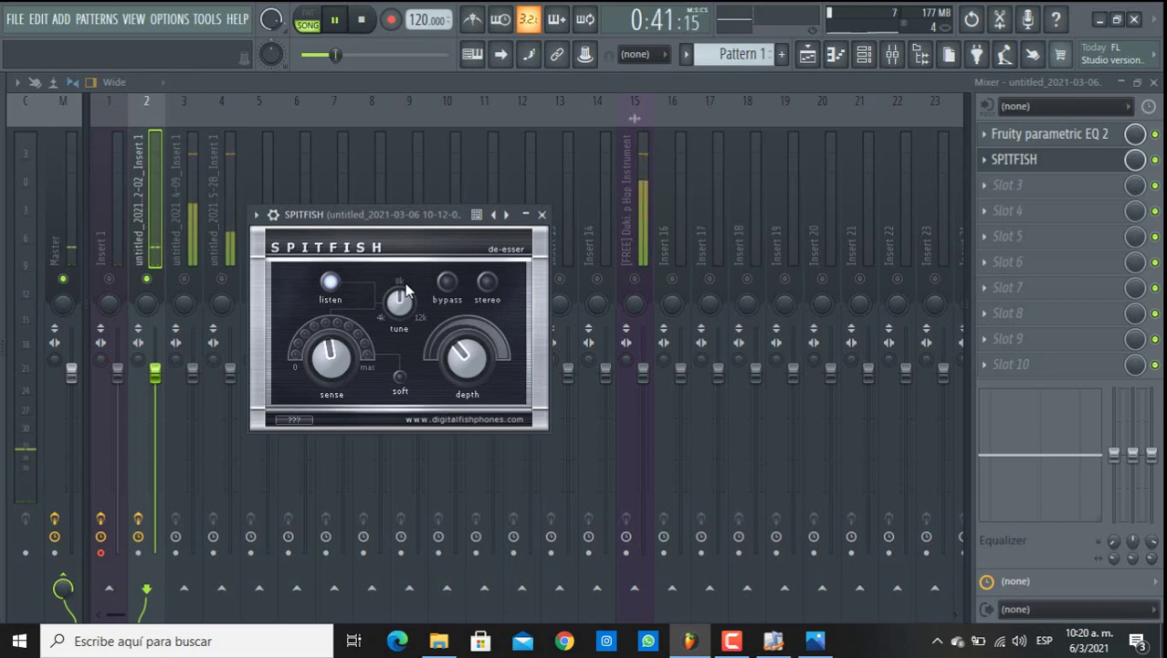
{"action": "key", "text": "space"}
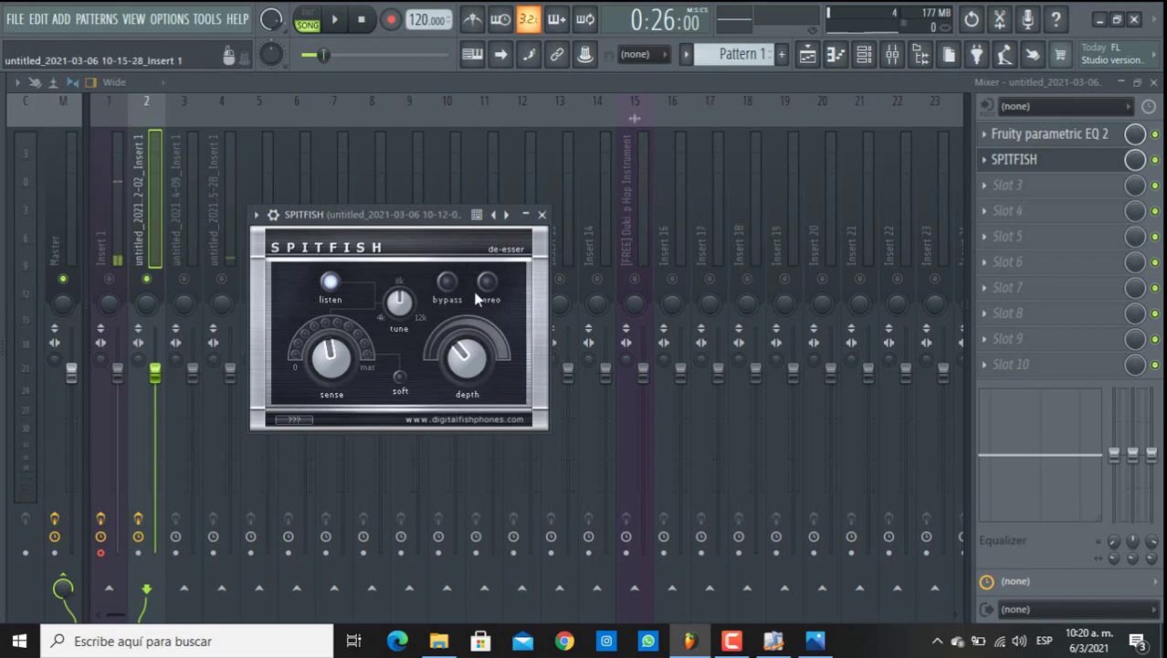
{"action": "left_click", "coordinate": [541, 215]}
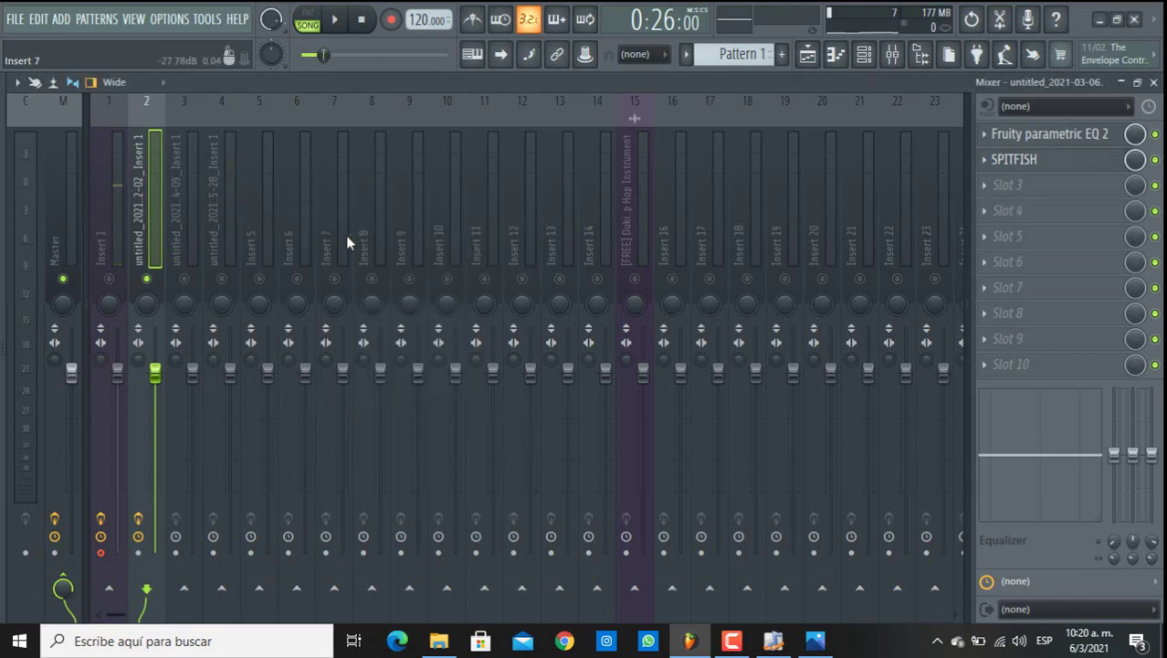
- Play the soloed vocal take from a later song position to check the equalized and de-essed sound, then stop
{"action": "key", "text": "space"}
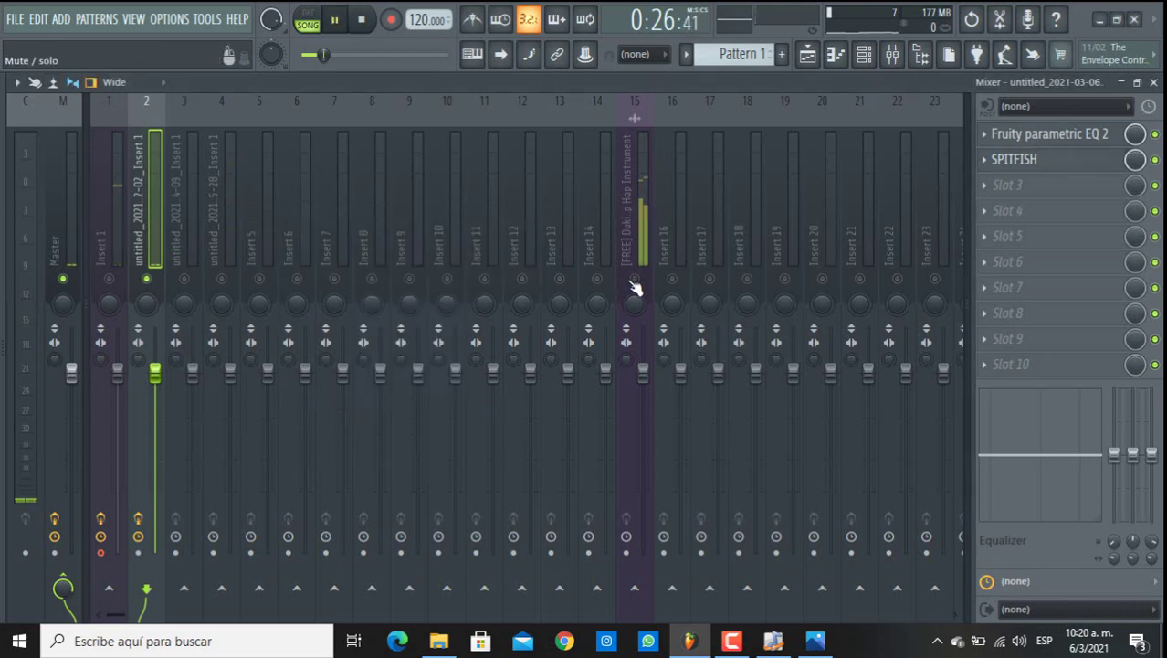
{"action": "left_click", "coordinate": [334, 57]}
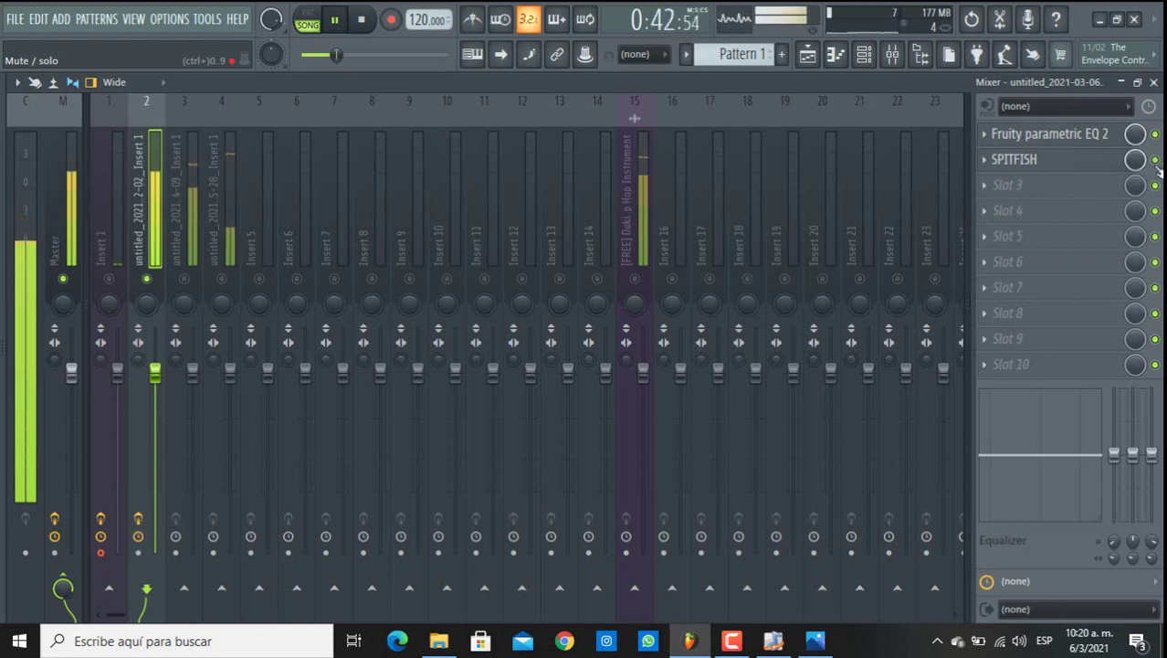
{"action": "key", "text": "space"}
- Load Fruity Compressor into slot 3, set its threshold to -9.6 dB and move its window clear of the vocal tracks
{"action": "left_click", "coordinate": [1024, 185]}
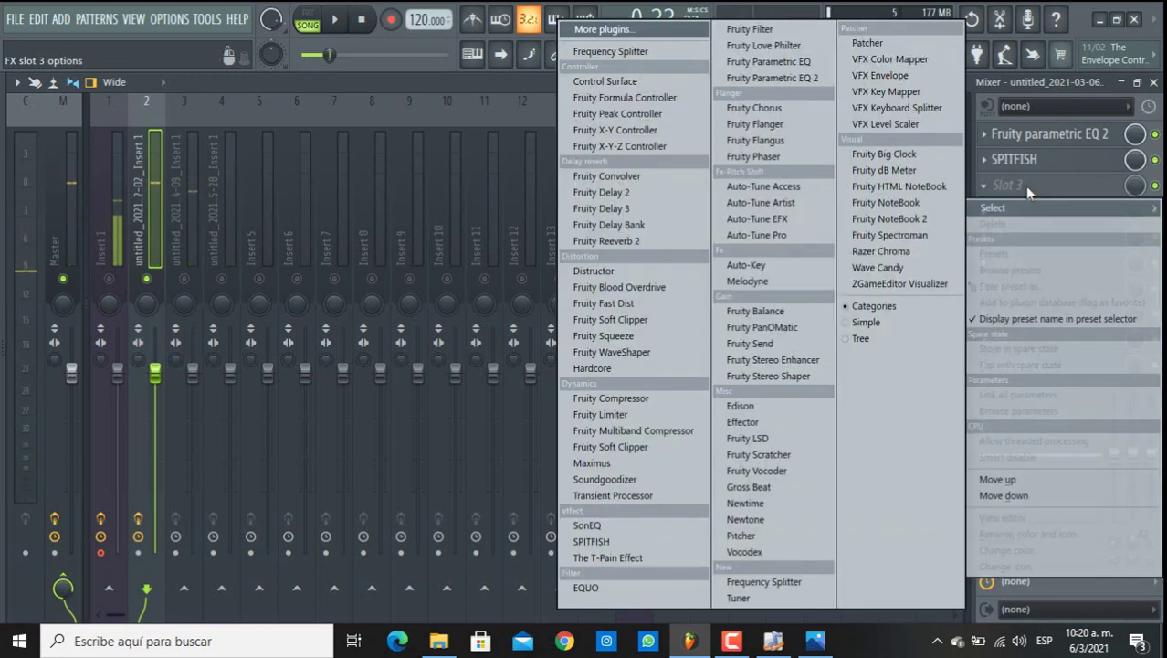
{"action": "left_click", "coordinate": [616, 399]}
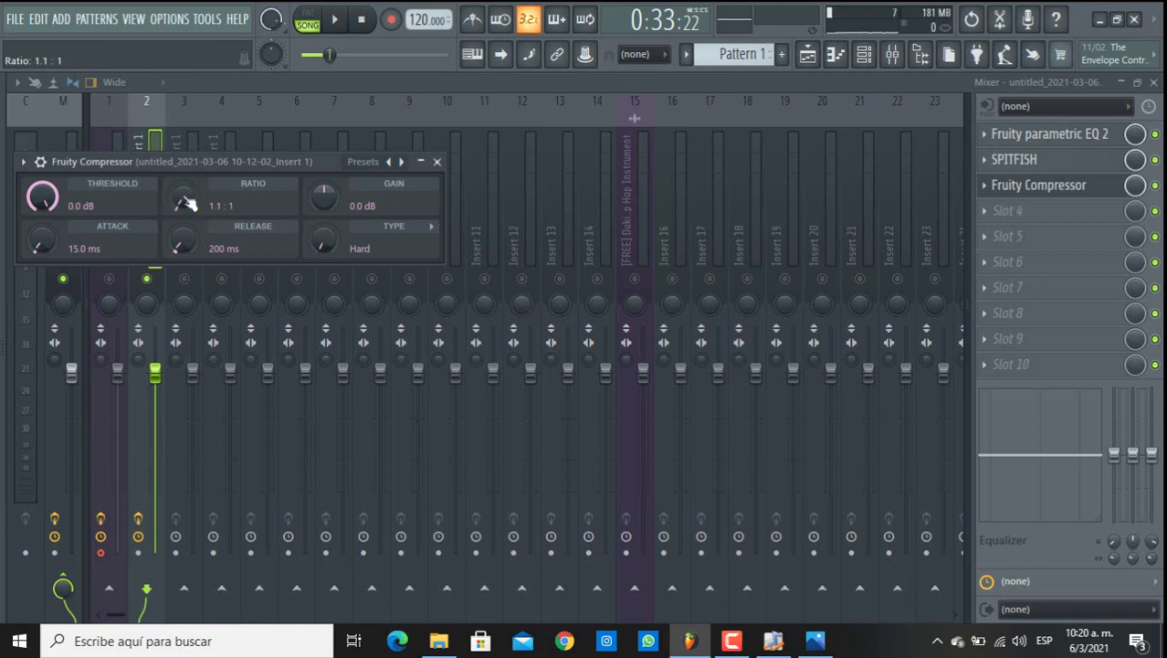
{"action": "left_click_drag", "start_coordinate": [47, 200], "coordinate": [48, 206]}
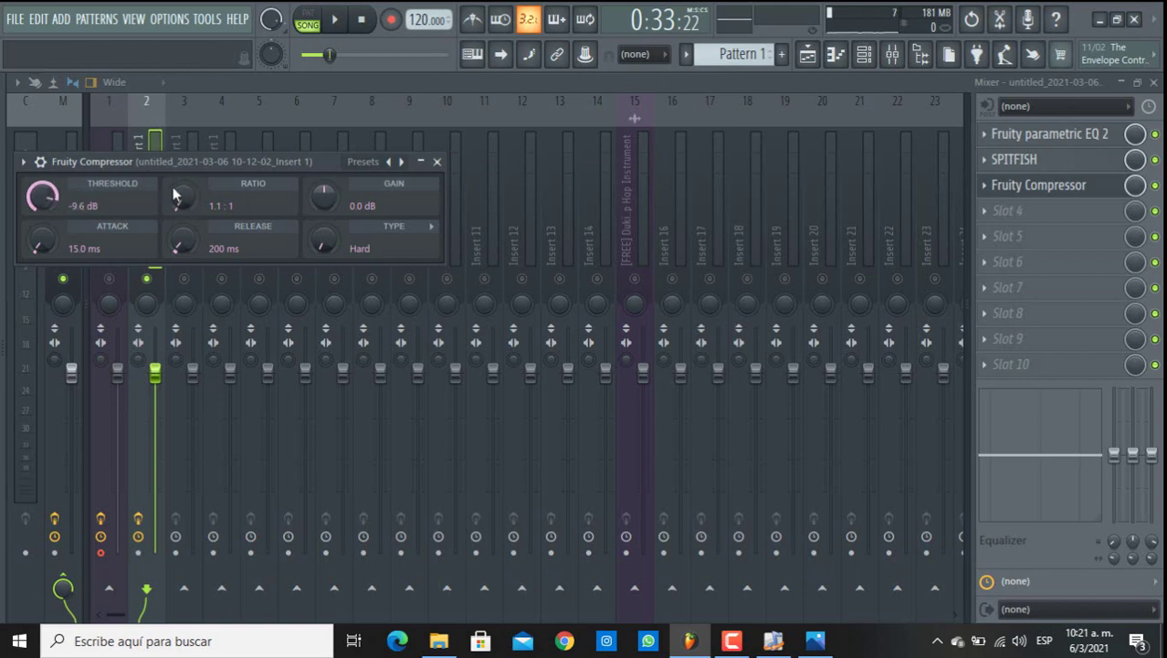
{"action": "left_click_drag", "start_coordinate": [238, 167], "coordinate": [619, 194]}
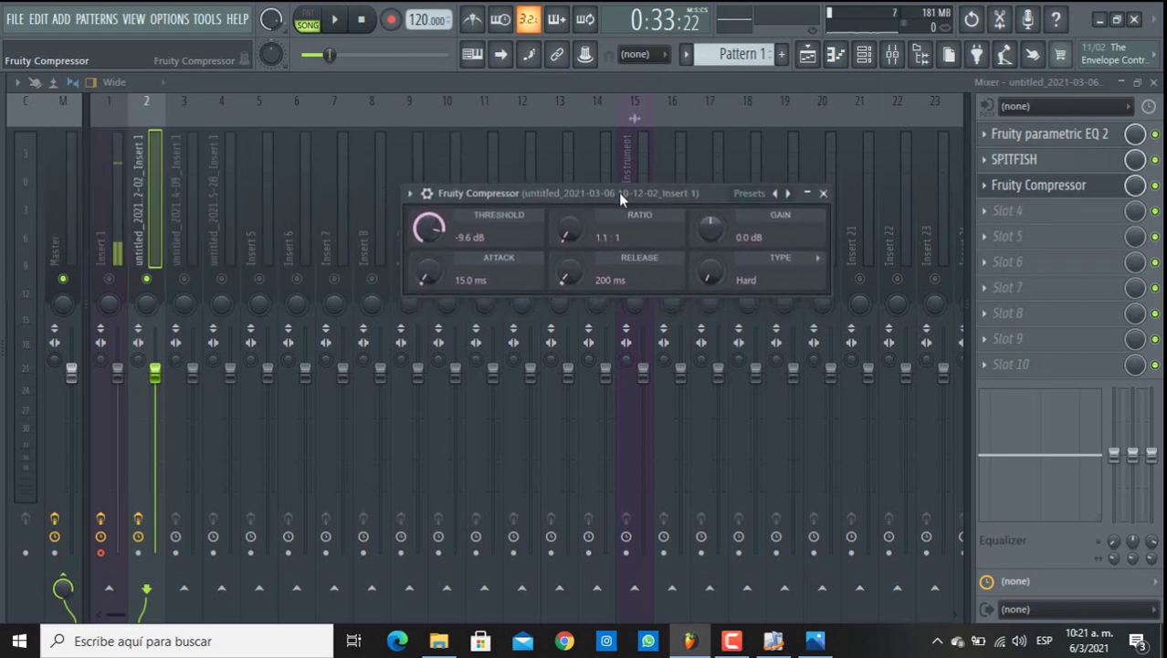
- Play the vocal while trying compressor thresholds of -60 dB and -5.4 dB and a ratio of 14:1
{"action": "key", "text": "space"}
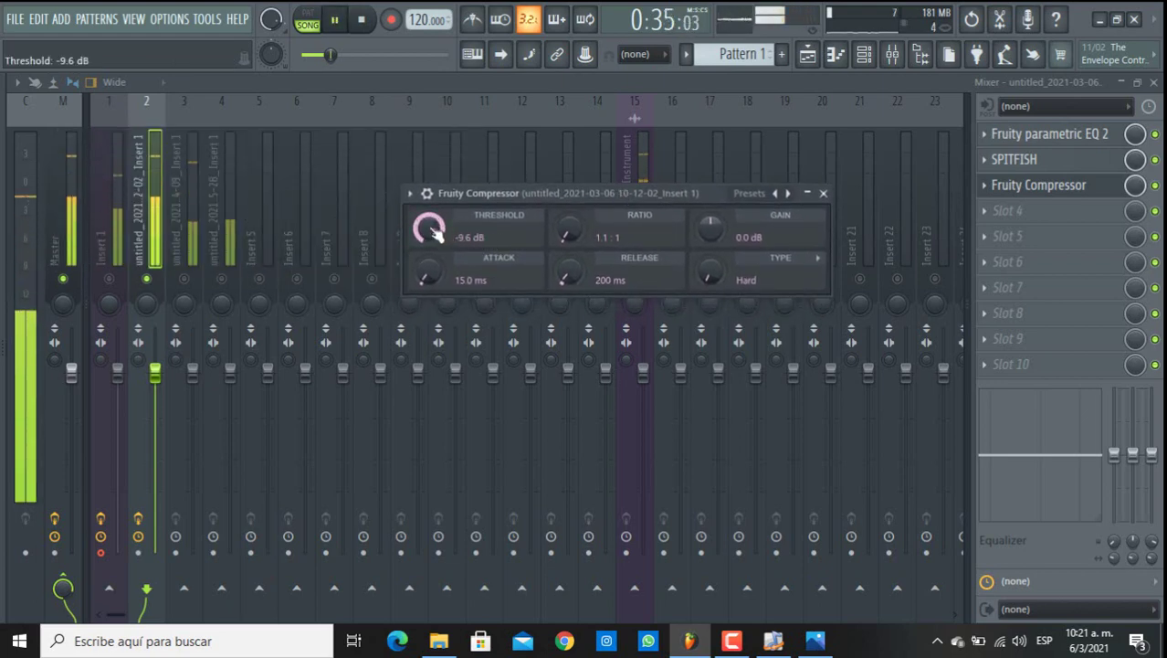
{"action": "left_click_drag", "start_coordinate": [435, 234], "coordinate": [435, 365]}
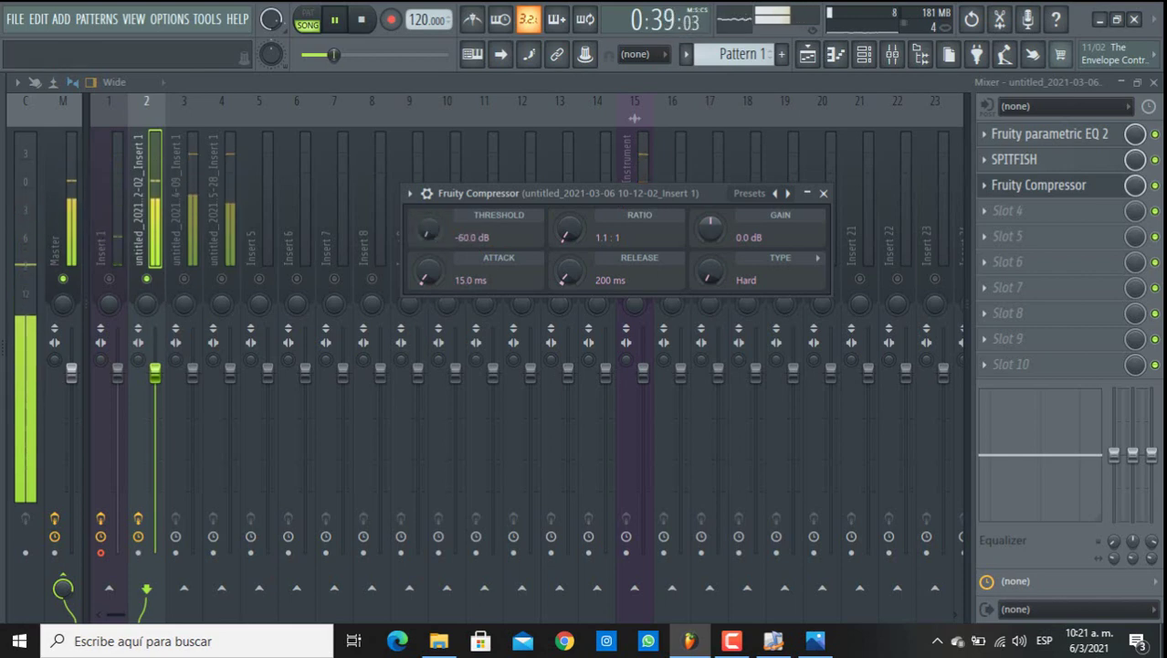
{"action": "mouse_move", "coordinate": [428, 230]}
{"action": "left_mouse_down"}
{"action": "mouse_move", "coordinate": [428, 92]}
{"action": "mouse_move", "coordinate": [429, 243]}
{"action": "left_mouse_up"}
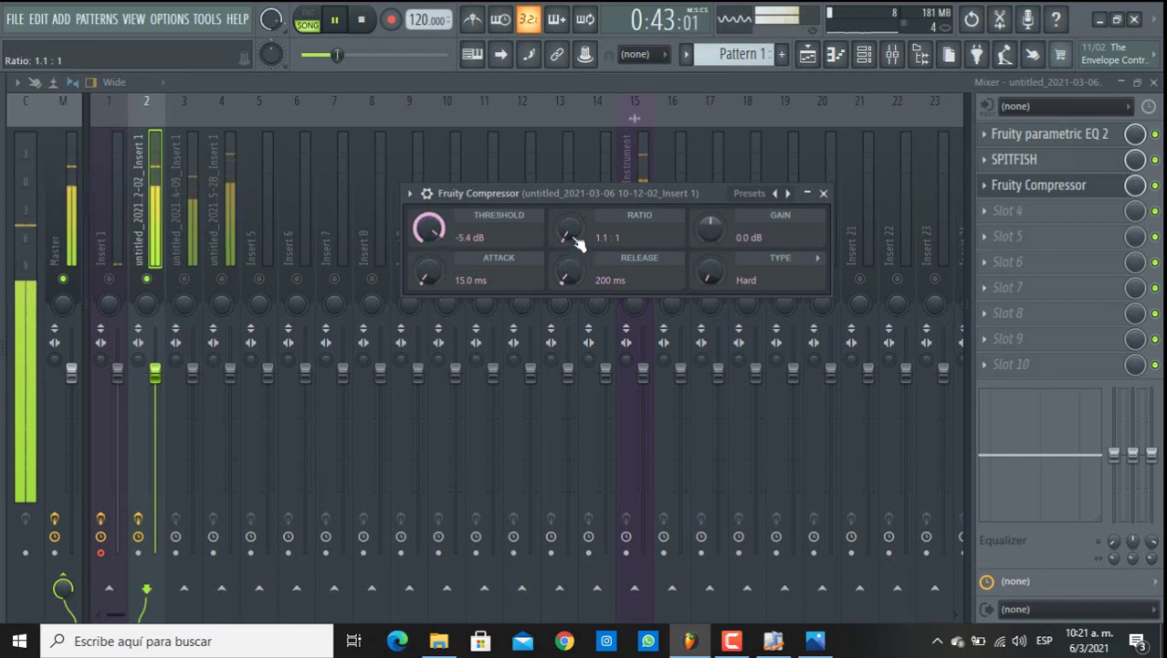
{"action": "left_click_drag", "start_coordinate": [575, 242], "coordinate": [576, 156]}
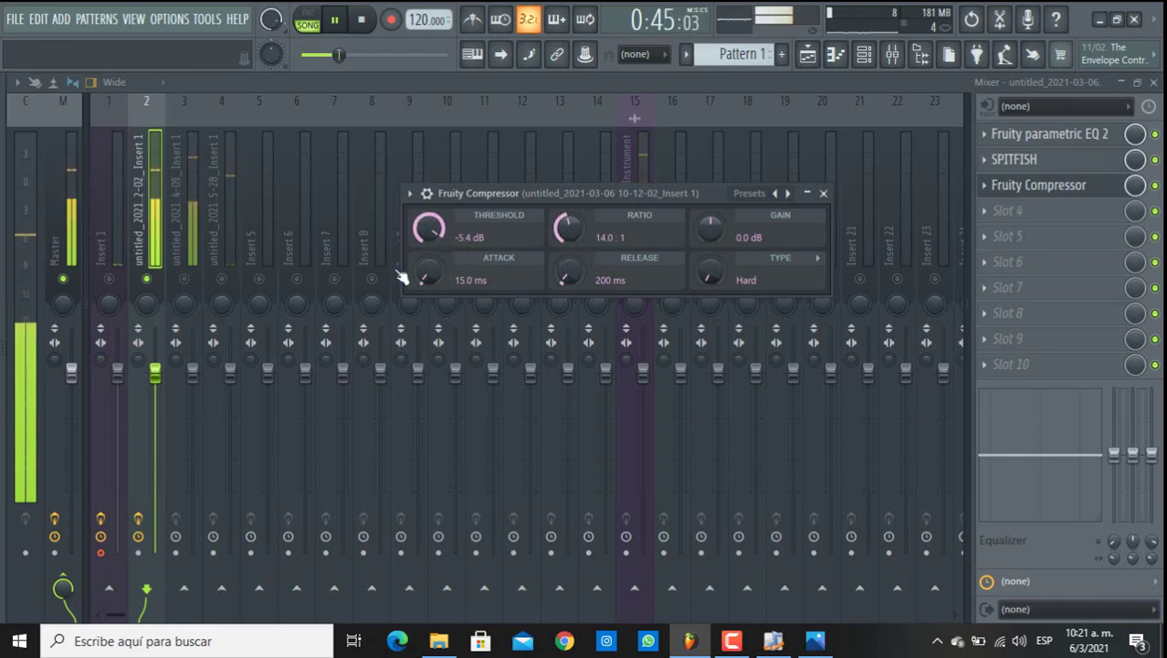
{"action": "left_click_drag", "start_coordinate": [428, 229], "coordinate": [429, 302]}
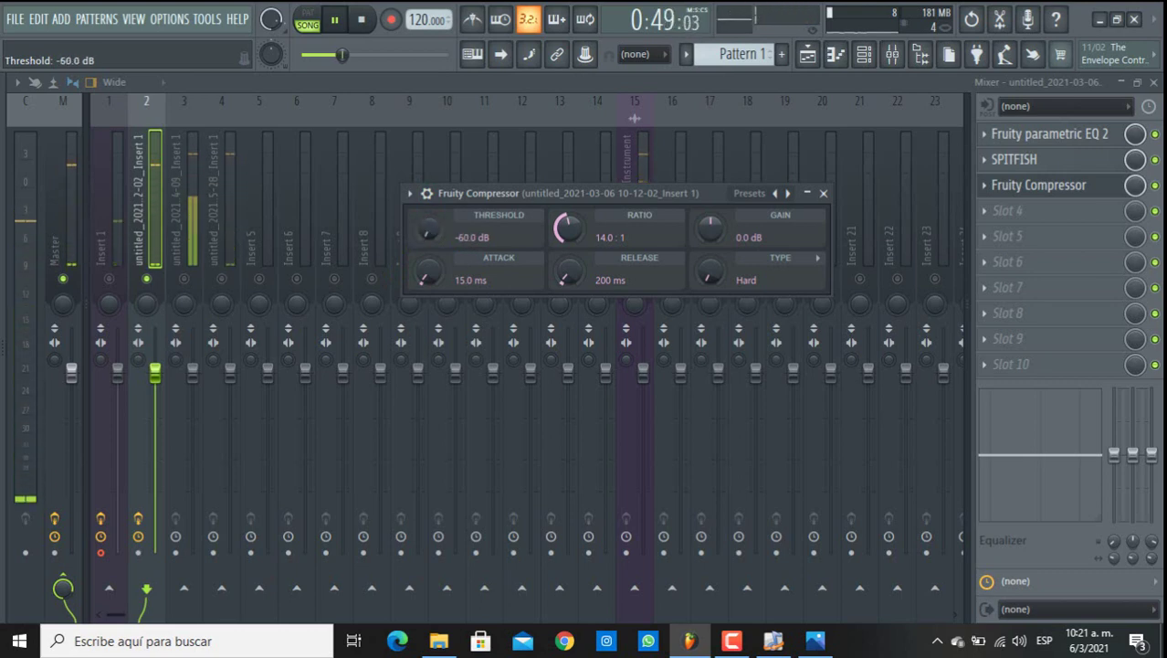
- Set the compressor's threshold to -8.4 dB, ratio to 2.0:1 and attack to 17.7 ms, then close it and stop playback
{"action": "left_click_drag", "start_coordinate": [428, 301], "coordinate": [428, 235]}
{"action": "left_click_drag", "start_coordinate": [567, 230], "coordinate": [568, 272]}
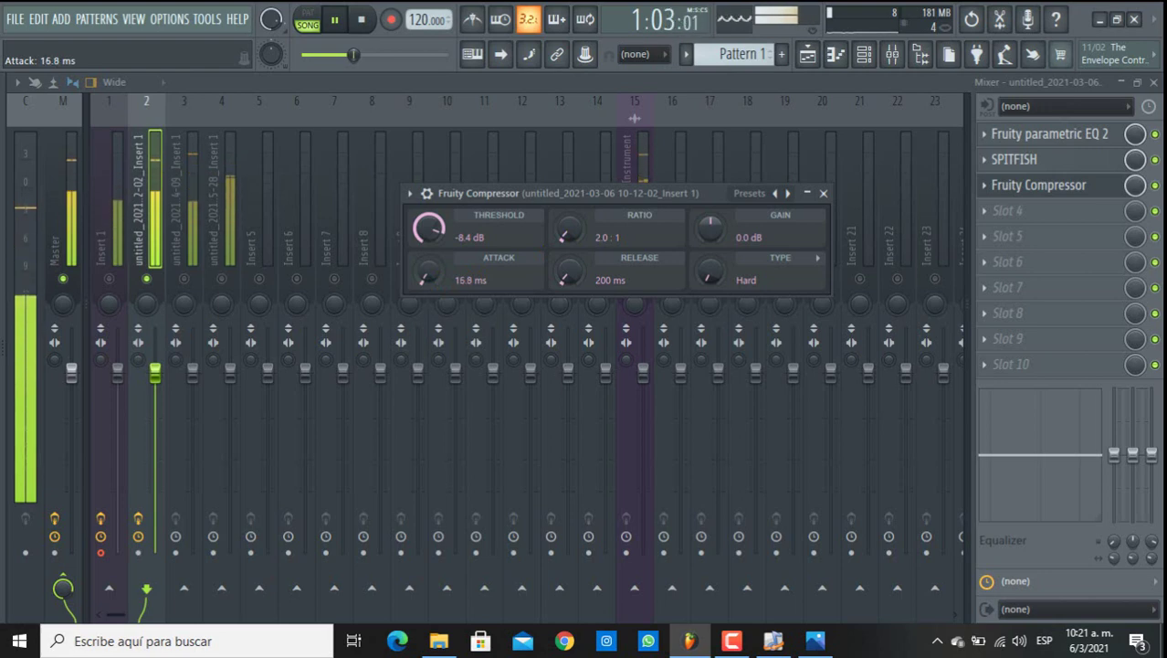
{"action": "left_click_drag", "start_coordinate": [426, 274], "coordinate": [427, 271]}
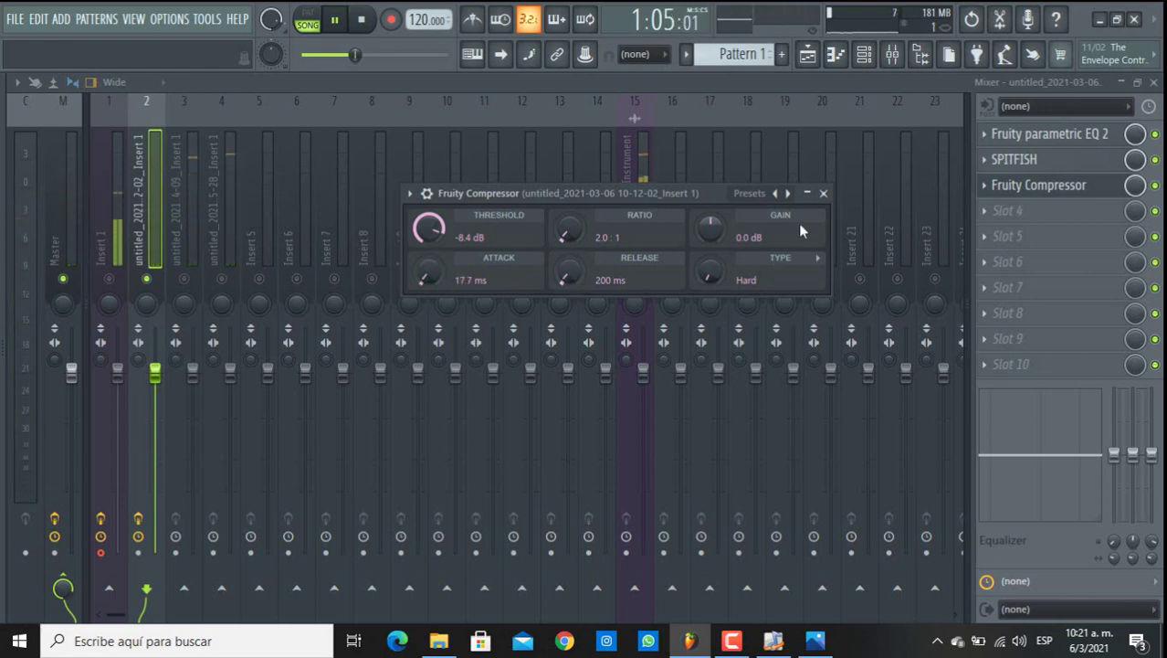
{"action": "left_click", "coordinate": [823, 193]}
{"action": "key", "text": "space"}
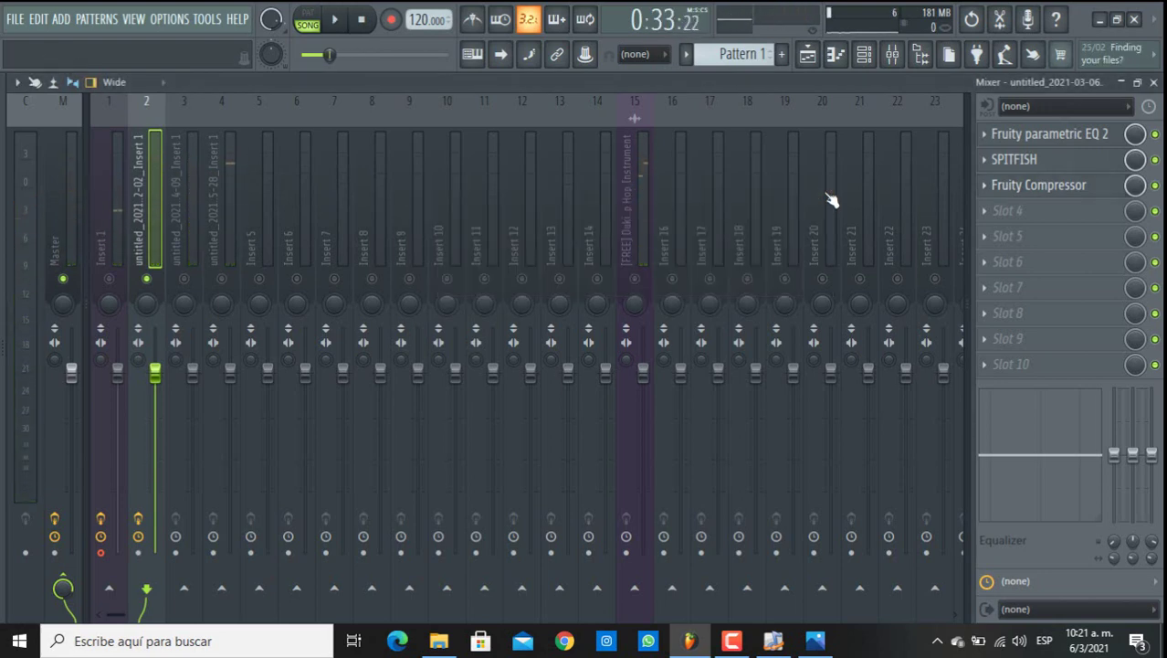
- Unmute the beat on mixer track 15 and play it together with the processed vocal take, then stop
{"action": "left_click", "coordinate": [636, 281]}
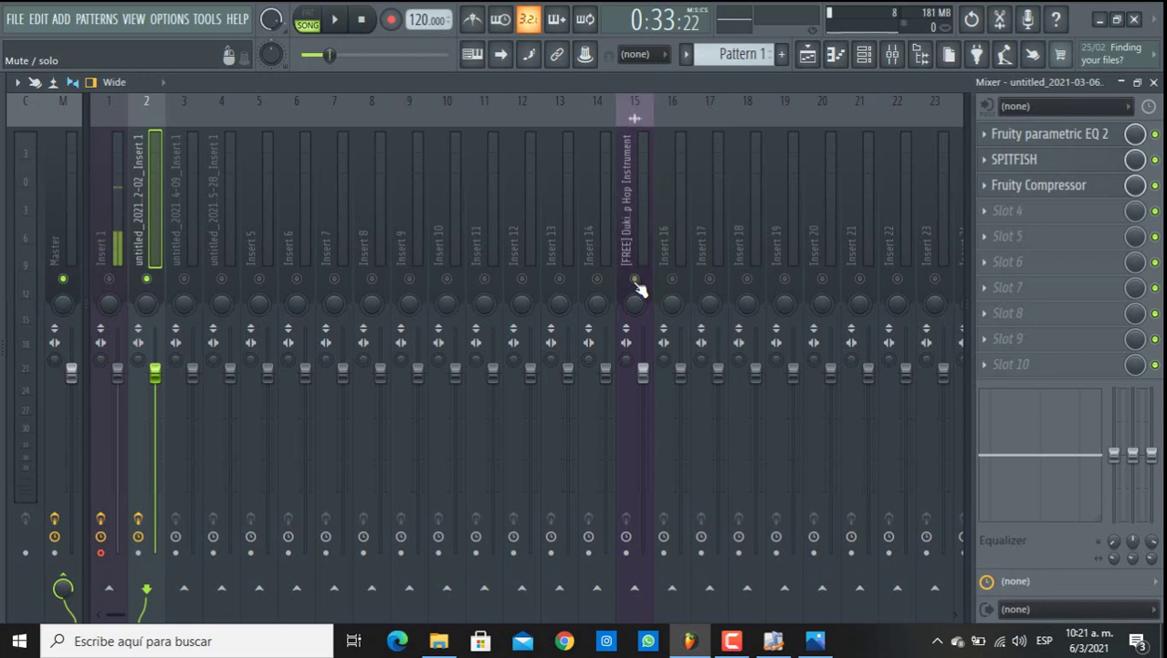
{"action": "key", "text": "space"}
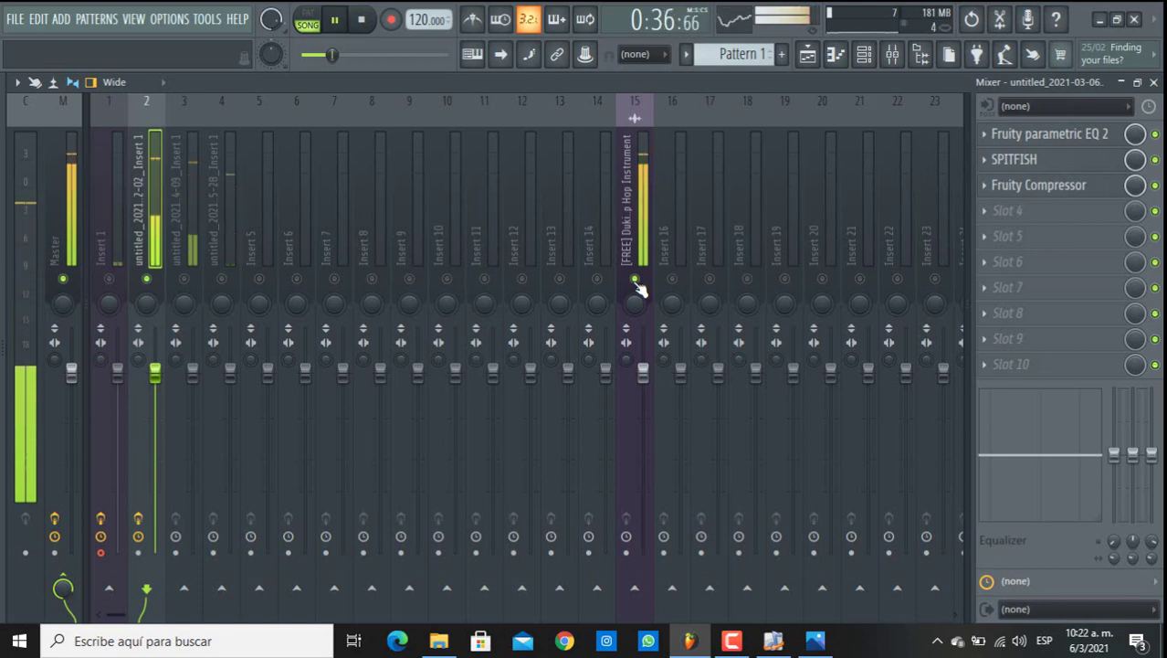
{"action": "key", "text": "space"}
- Load SonEQ into slot 4 of the first vocal take and move its window below the track meters
{"action": "left_click", "coordinate": [997, 219]}
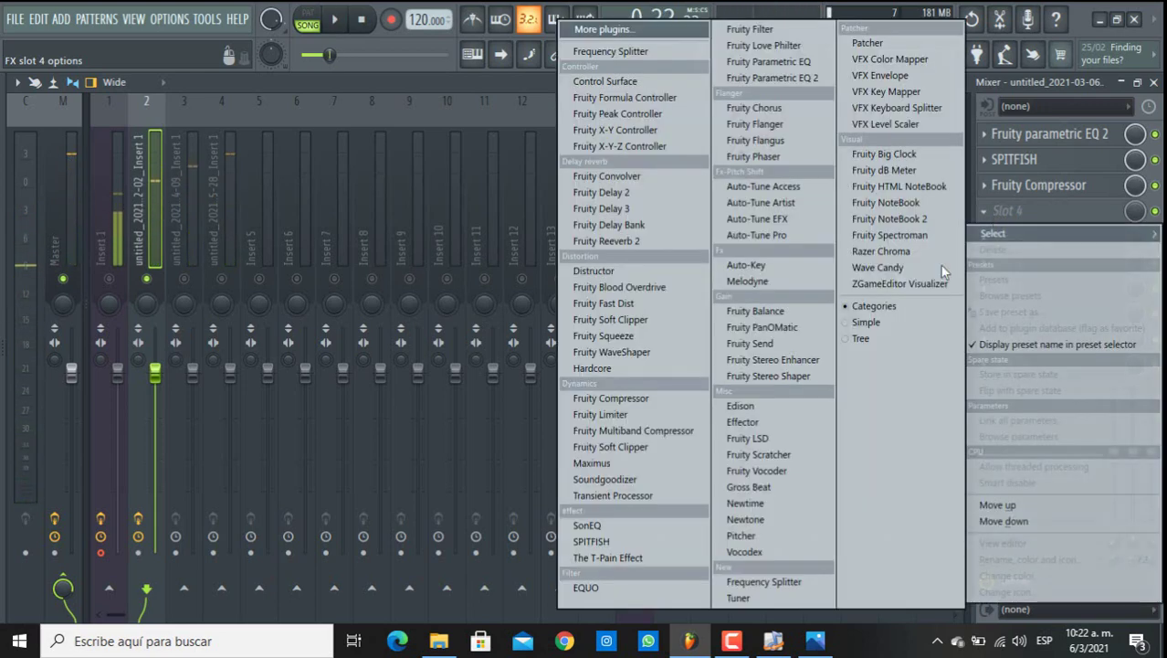
{"action": "left_click", "coordinate": [589, 525]}
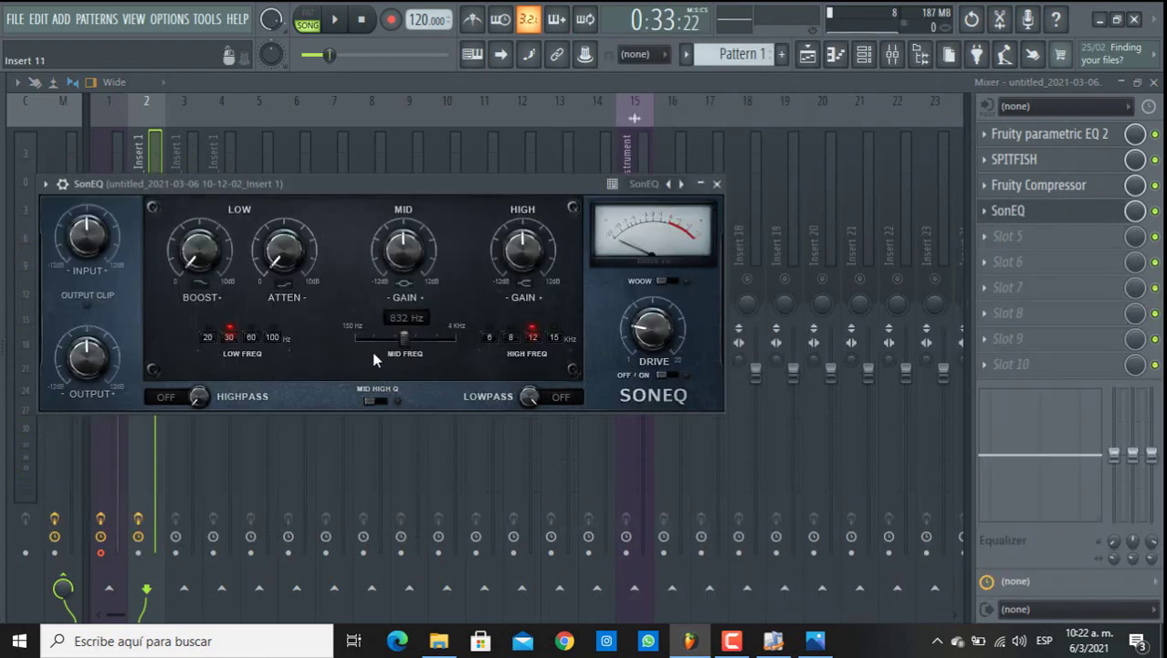
{"action": "left_click_drag", "start_coordinate": [283, 184], "coordinate": [564, 209]}
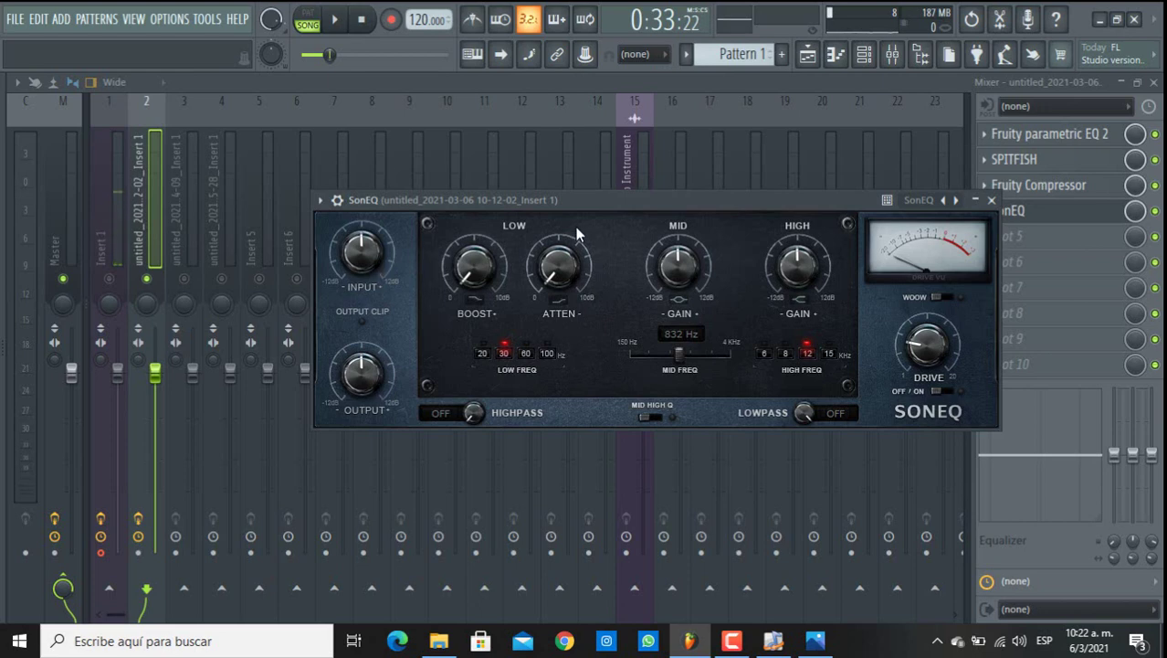
{"action": "left_click_drag", "start_coordinate": [601, 199], "coordinate": [514, 304]}
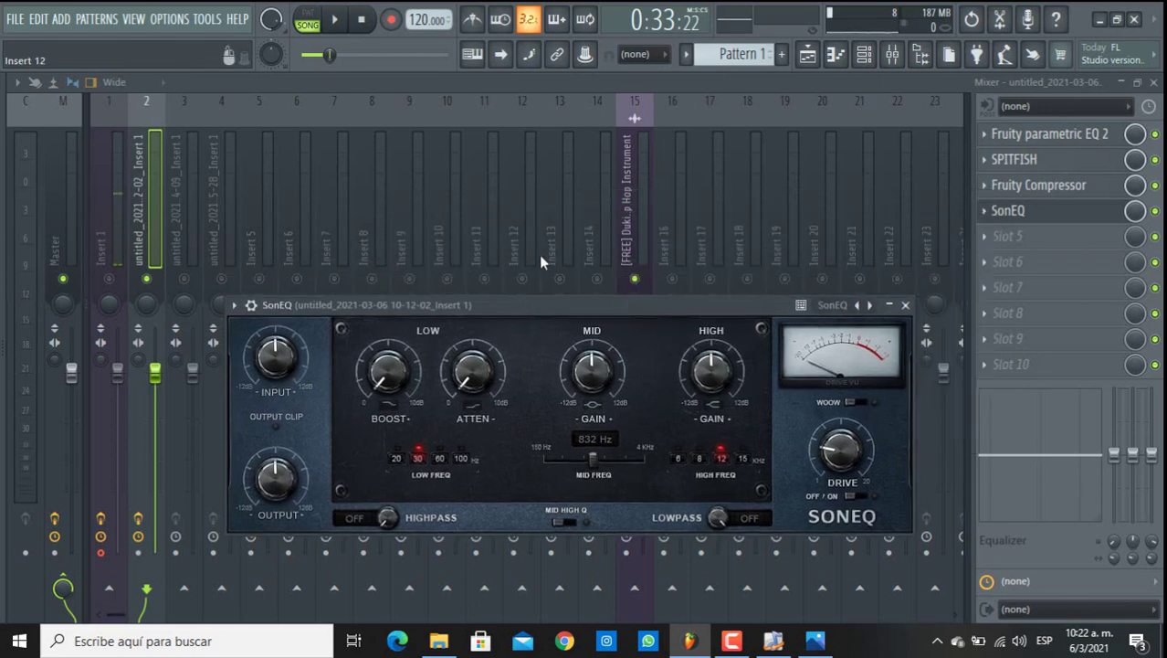
- Mute the beat on mixer track 15, reopen SonEQ on the first vocal take and play the song
{"action": "left_click", "coordinate": [639, 283]}
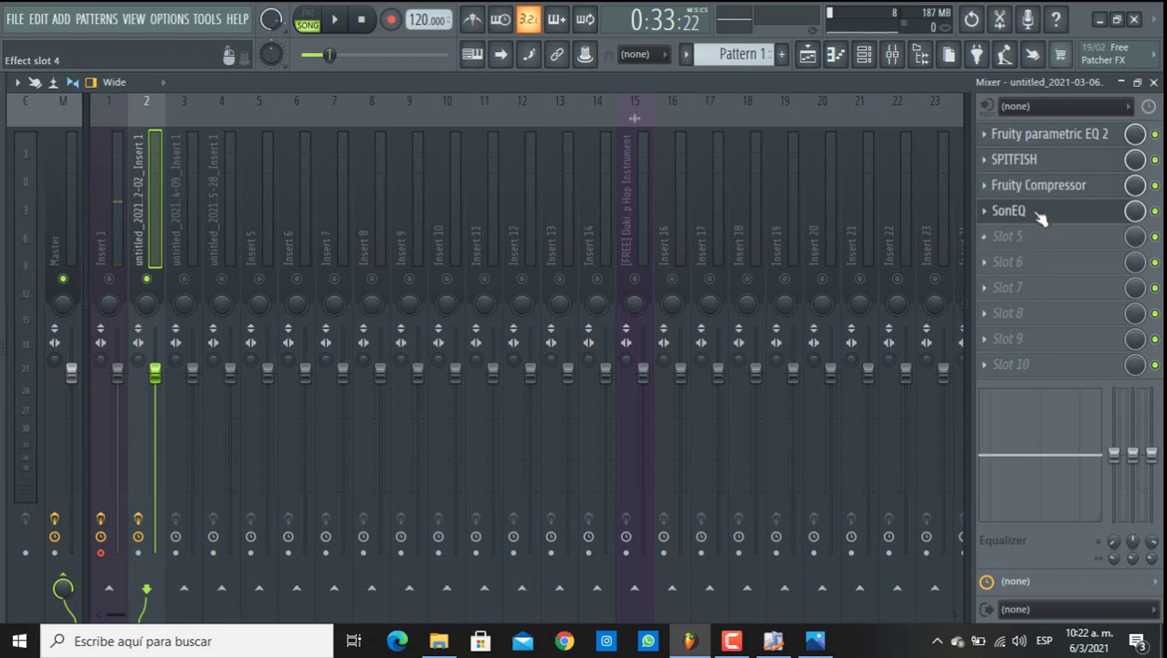
{"action": "left_click", "coordinate": [1005, 213]}
{"action": "key", "text": "space"}
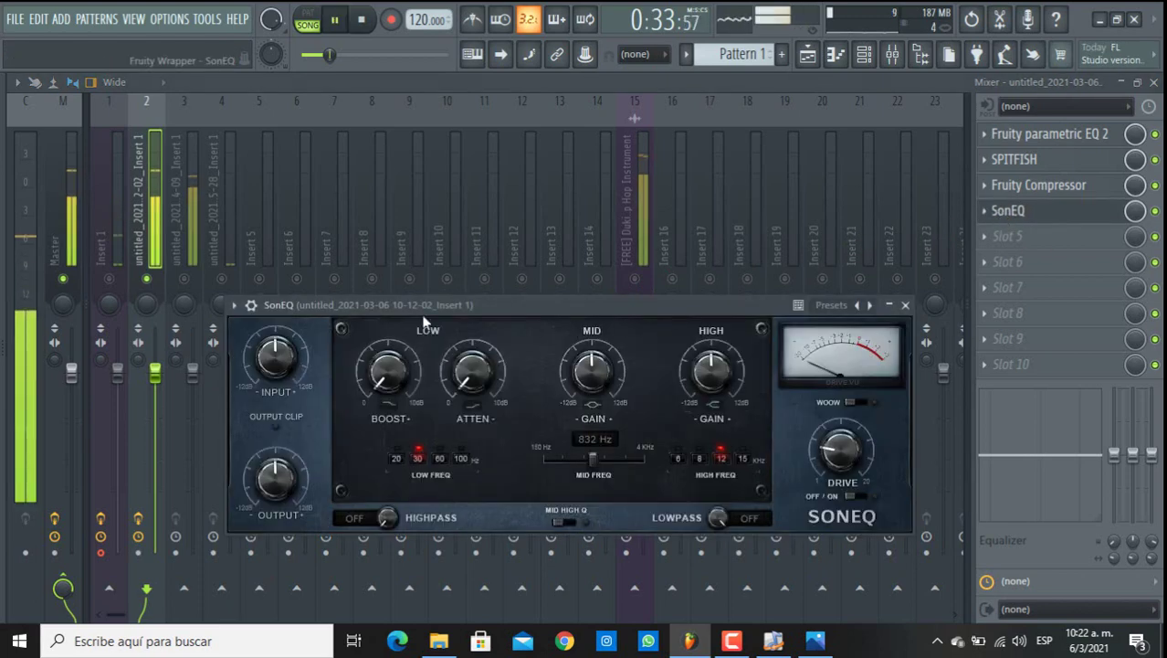
- Try lowering SonEQ's input gain to -10.65 dB, restore it to centre and set the output gain to -1.26 dB
{"action": "left_click_drag", "start_coordinate": [274, 358], "coordinate": [266, 420]}
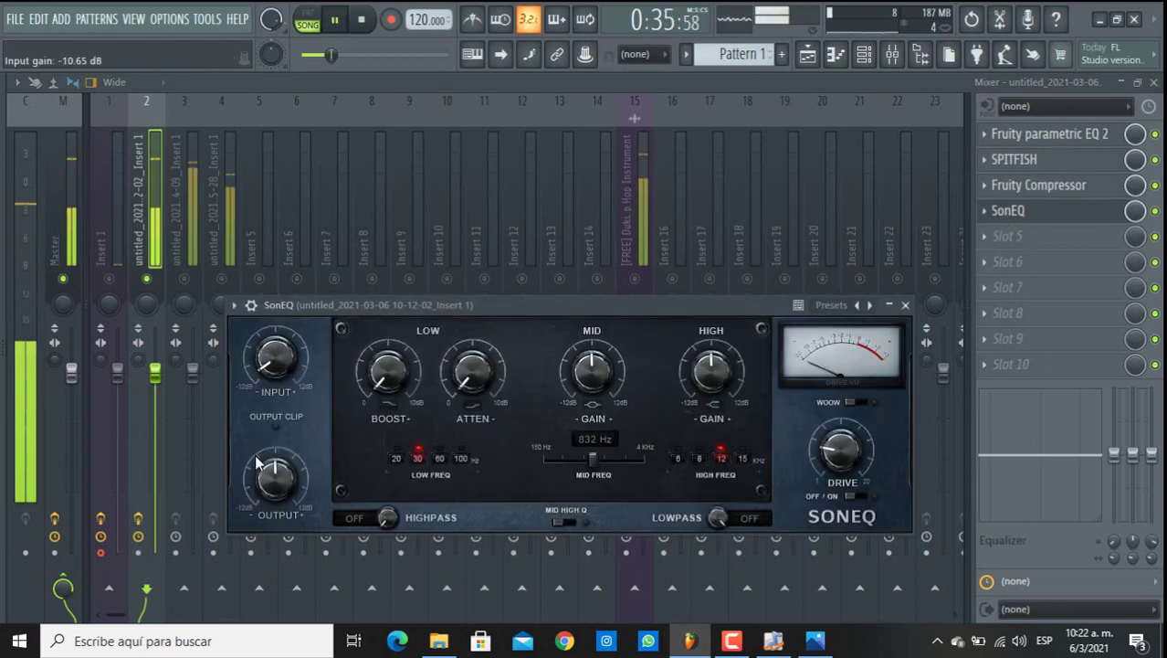
{"action": "left_click_drag", "start_coordinate": [258, 463], "coordinate": [267, 311]}
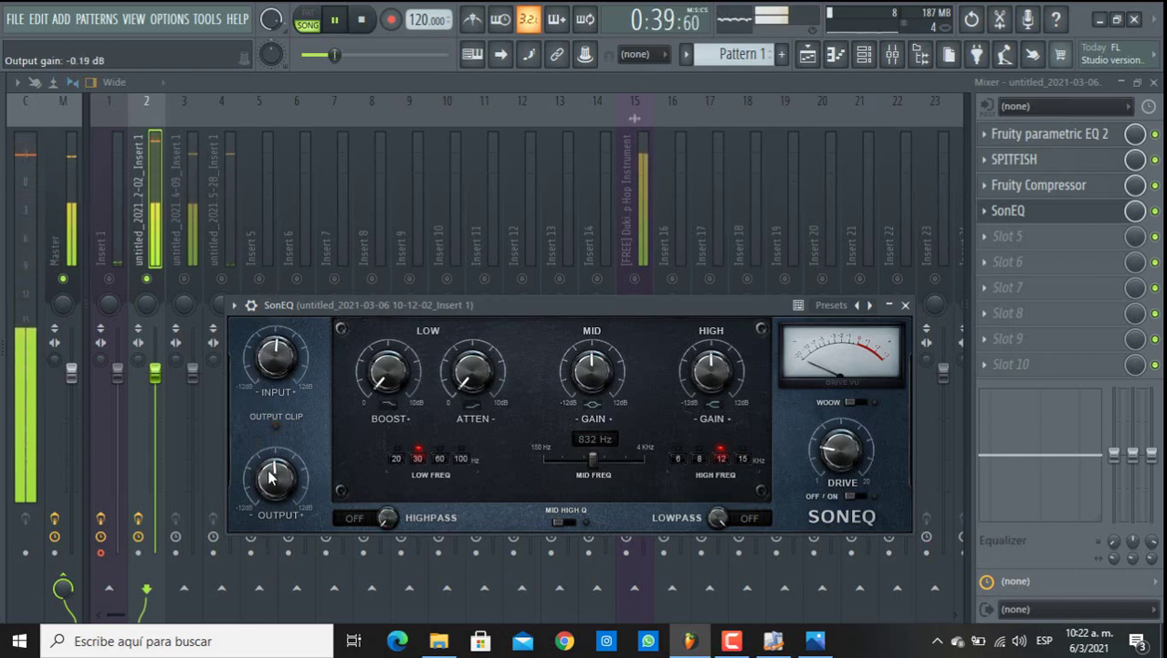
{"action": "left_click_drag", "start_coordinate": [269, 477], "coordinate": [270, 493]}
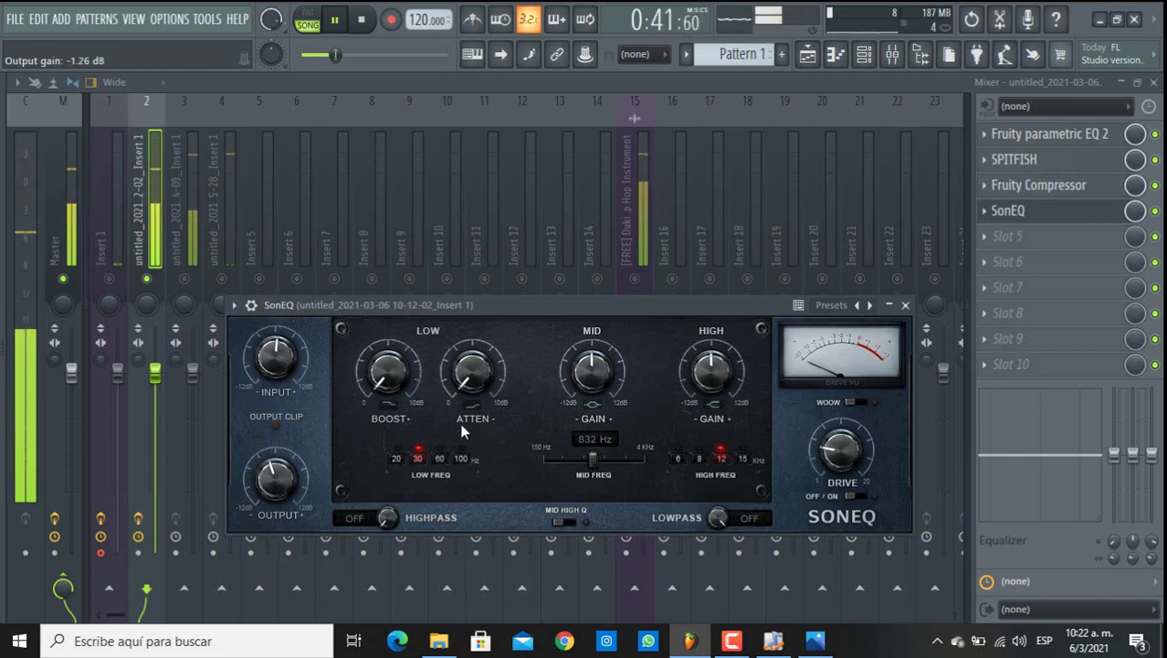
- Switch on SonEQ's Woow and Drive with the drive at 1.0 dB, close it, and stop playback with the beat unmuted
{"action": "left_click", "coordinate": [858, 402]}
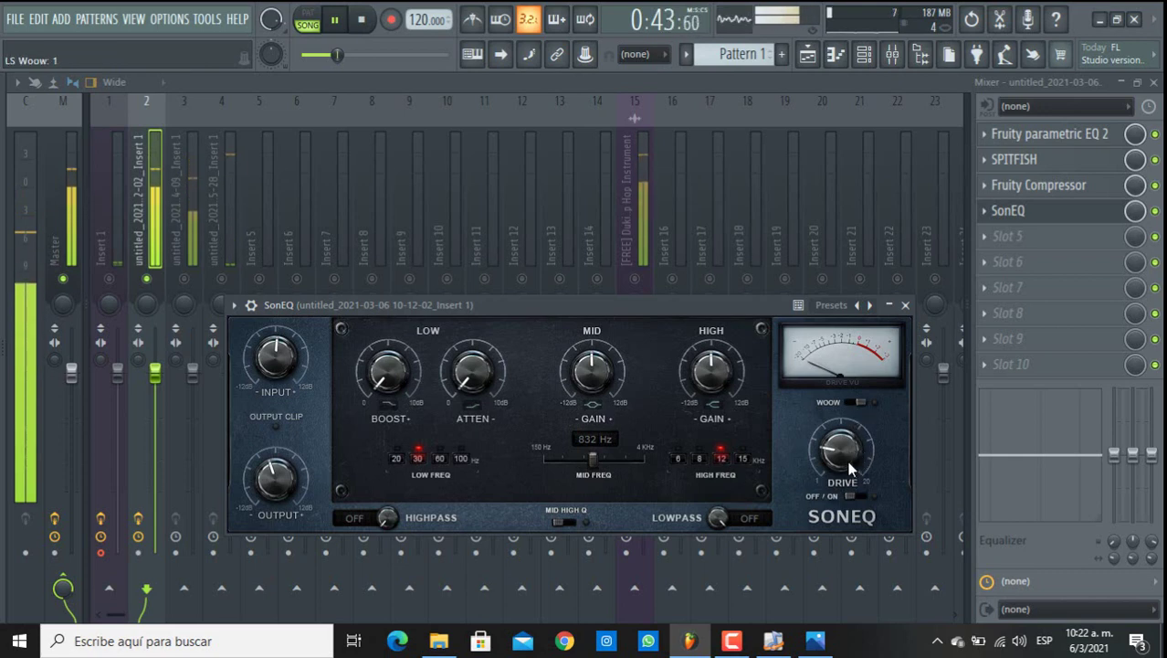
{"action": "left_click", "coordinate": [851, 492]}
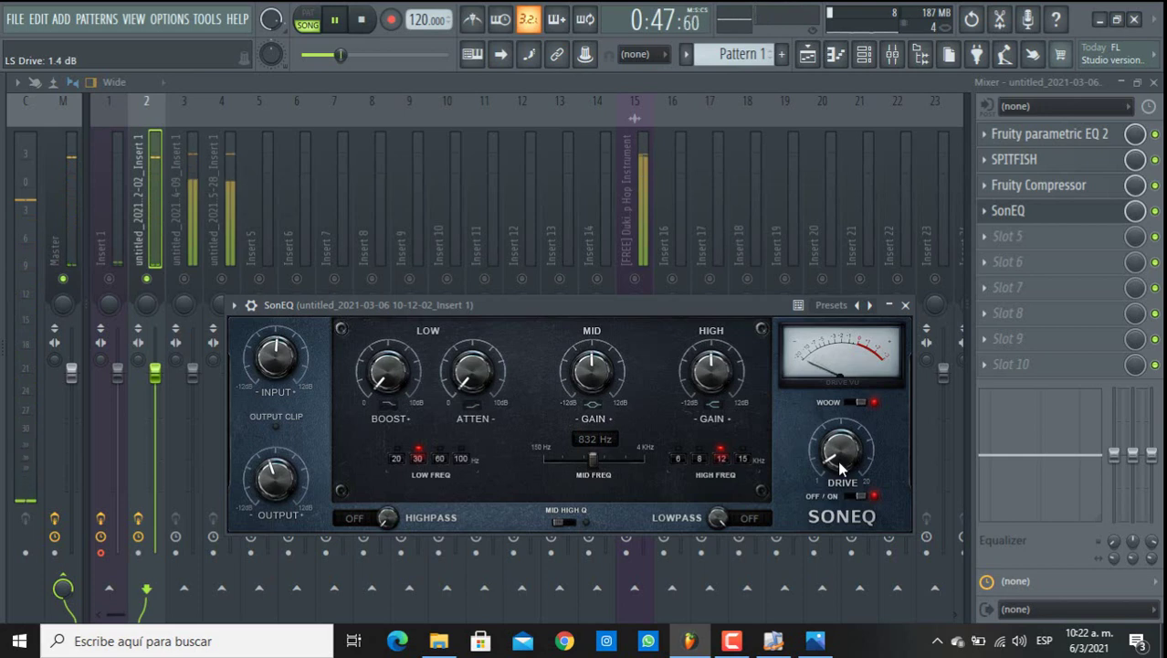
{"action": "left_click_drag", "start_coordinate": [840, 469], "coordinate": [842, 474]}
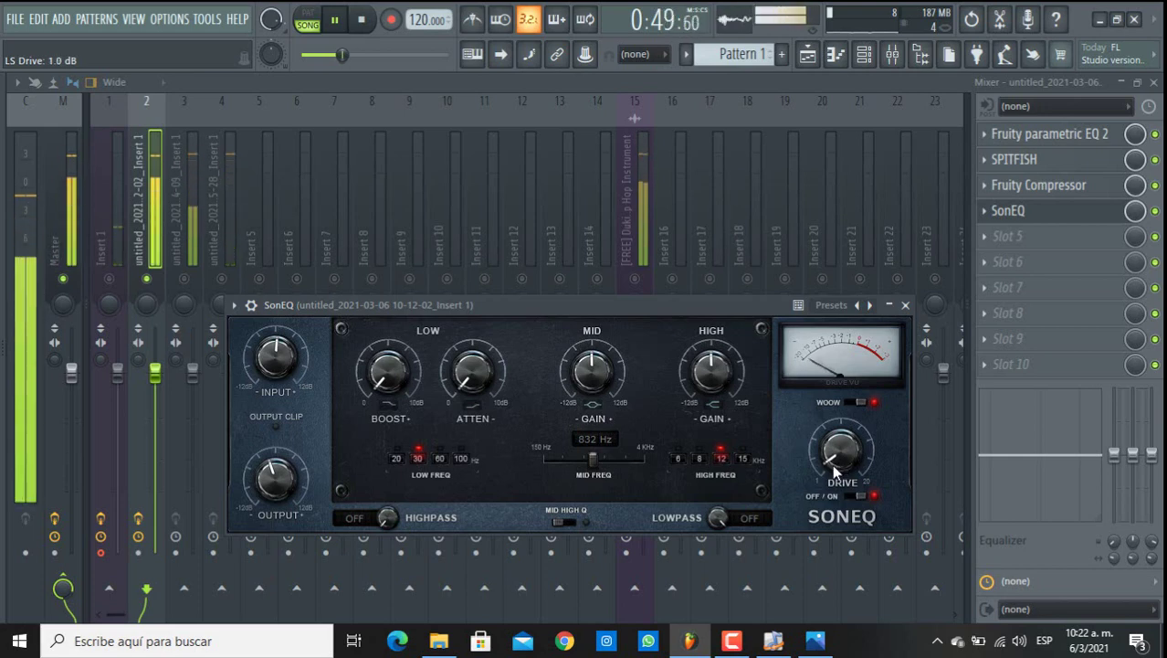
{"action": "left_click", "coordinate": [905, 305]}
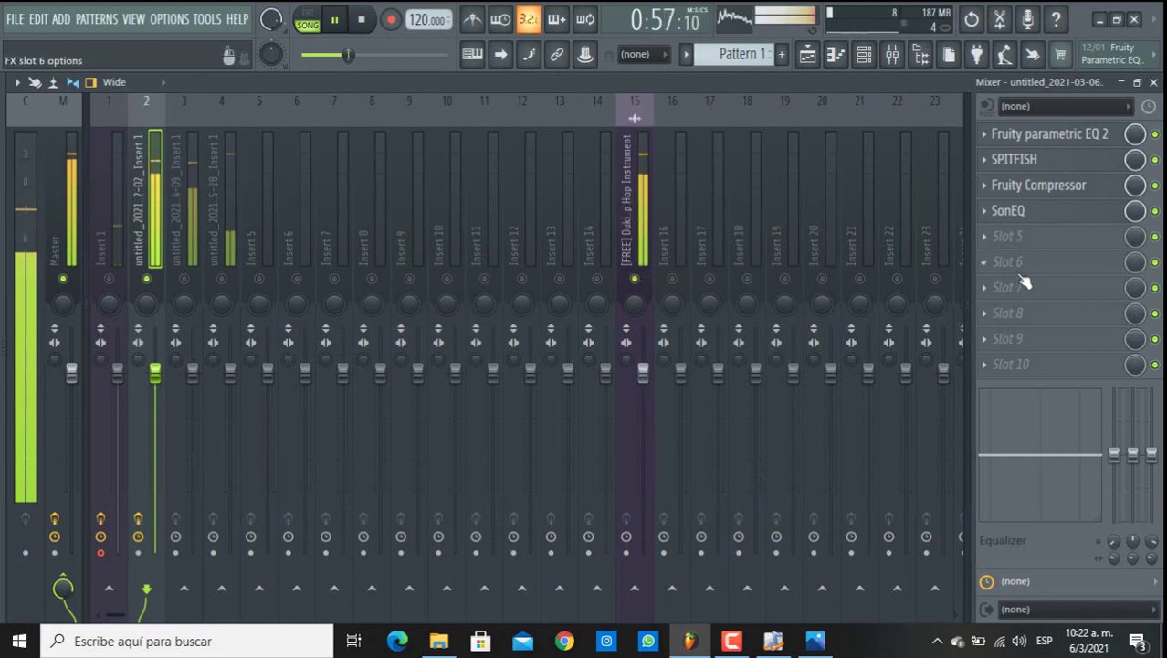
{"action": "key", "text": "space"}
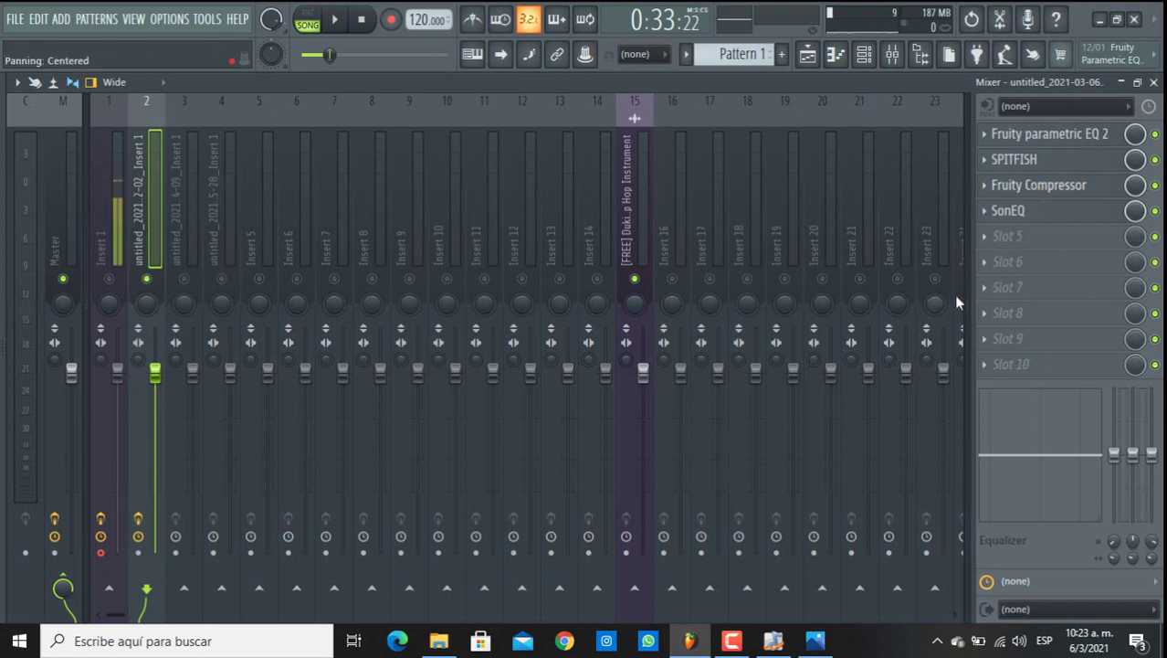
- Load The T-Pain Effect into slot 5 of the first vocal take, keeping its style fully Hard, with its whole window in view
{"action": "left_click", "coordinate": [1026, 239]}
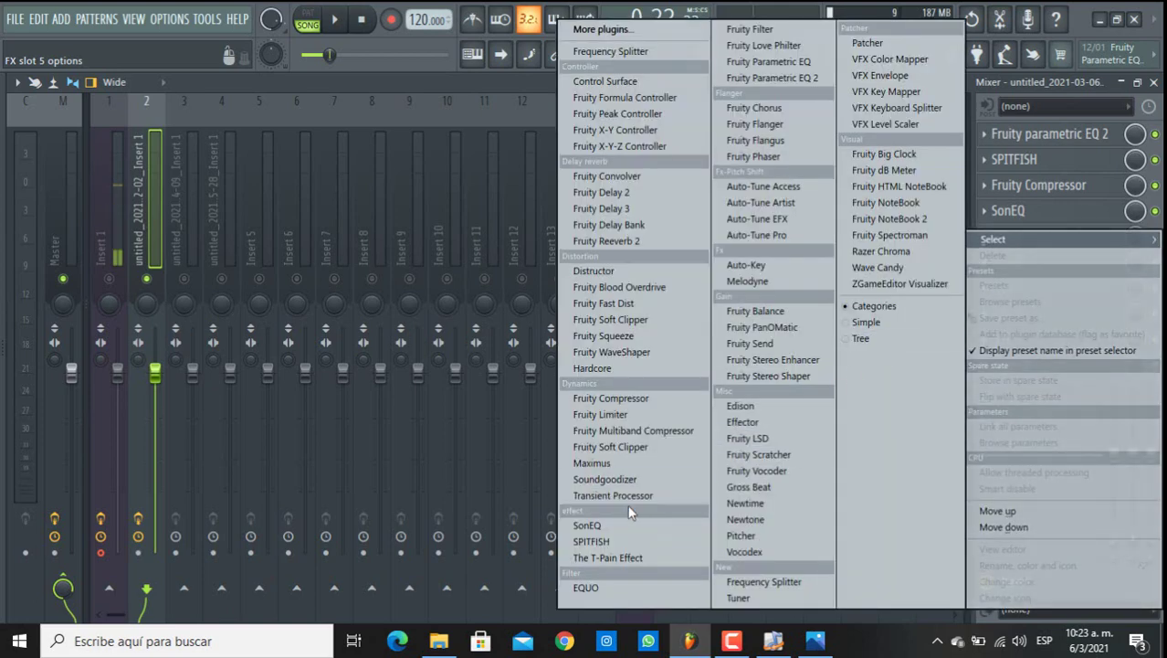
{"action": "left_click", "coordinate": [596, 558]}
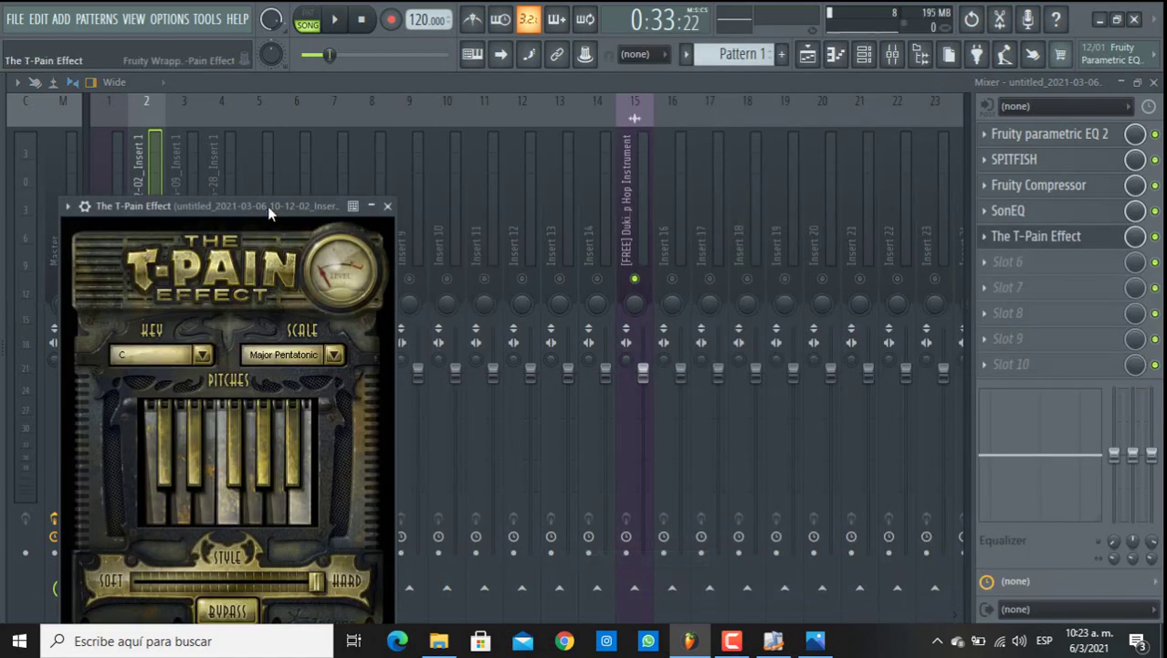
{"action": "left_click_drag", "start_coordinate": [267, 206], "coordinate": [337, 139]}
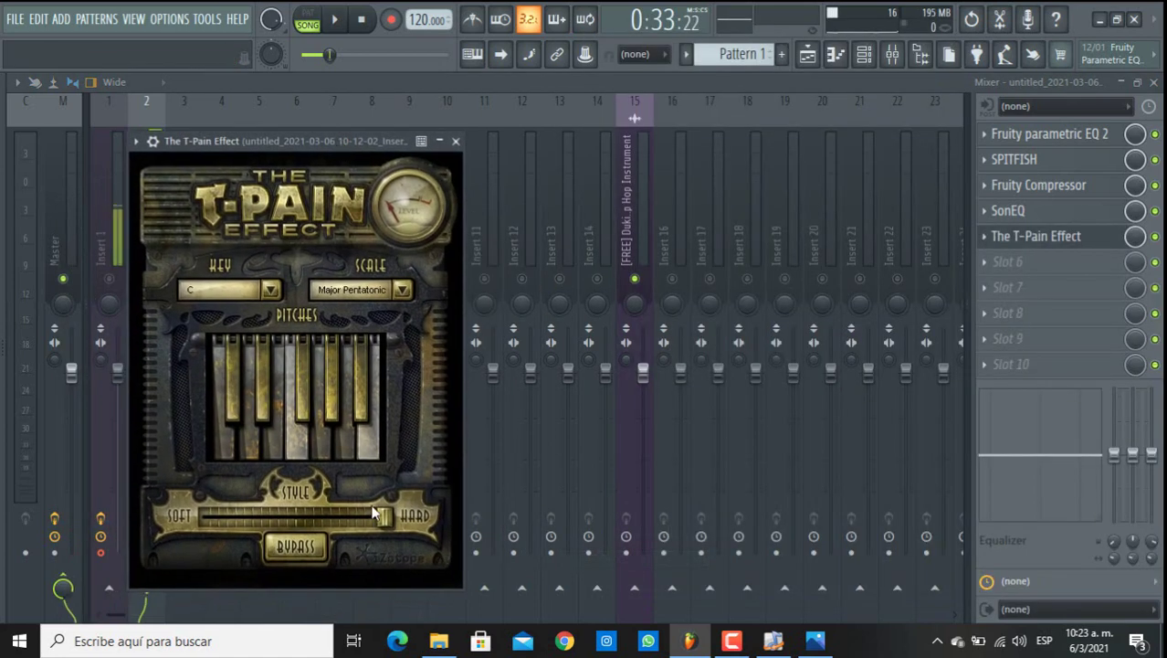
{"action": "mouse_move", "coordinate": [383, 521]}
{"action": "left_mouse_down"}
{"action": "mouse_move", "coordinate": [218, 517]}
{"action": "mouse_move", "coordinate": [301, 511]}
{"action": "mouse_move", "coordinate": [395, 526]}
{"action": "left_mouse_up"}
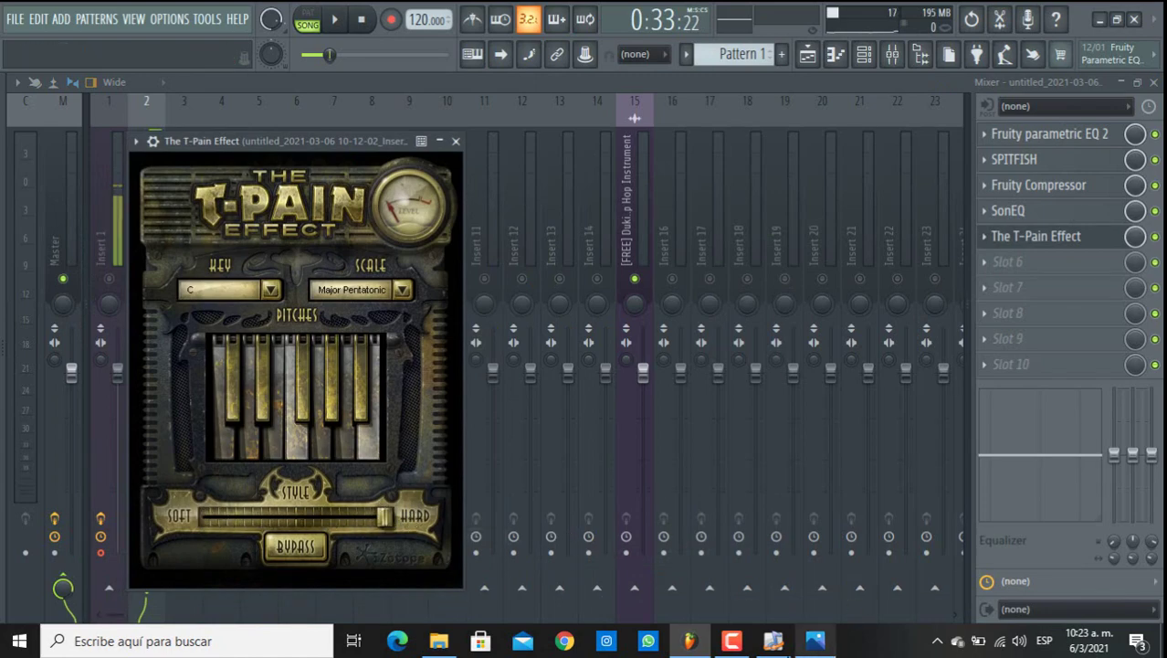
- Look up the beat's key code in Mixed In Key and its matching key on the Camelot wheel image, and return to FL Studio
{"action": "left_click", "coordinate": [774, 641]}
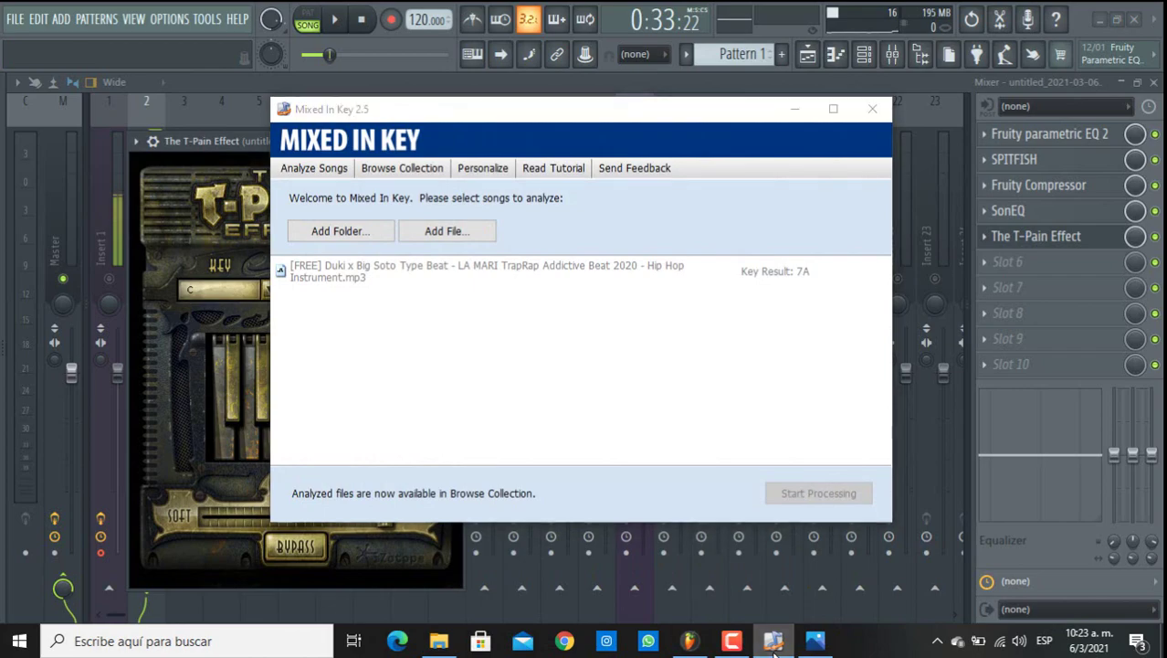
{"action": "left_click", "coordinate": [773, 641]}
{"action": "left_click", "coordinate": [815, 641]}
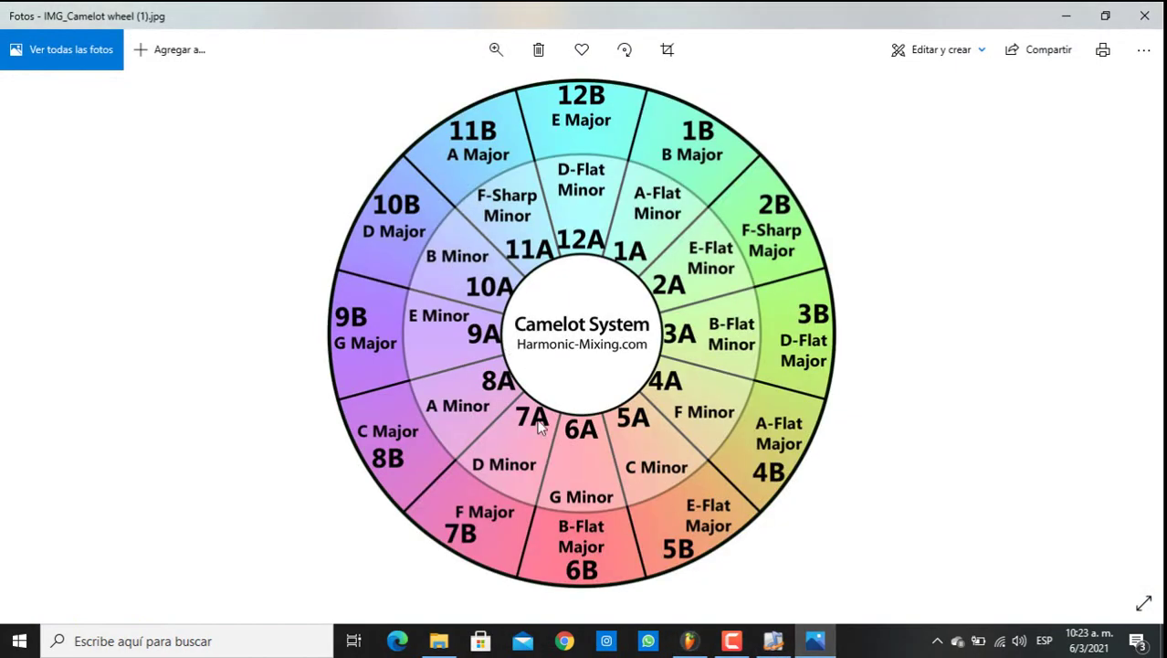
{"action": "left_click", "coordinate": [689, 641]}
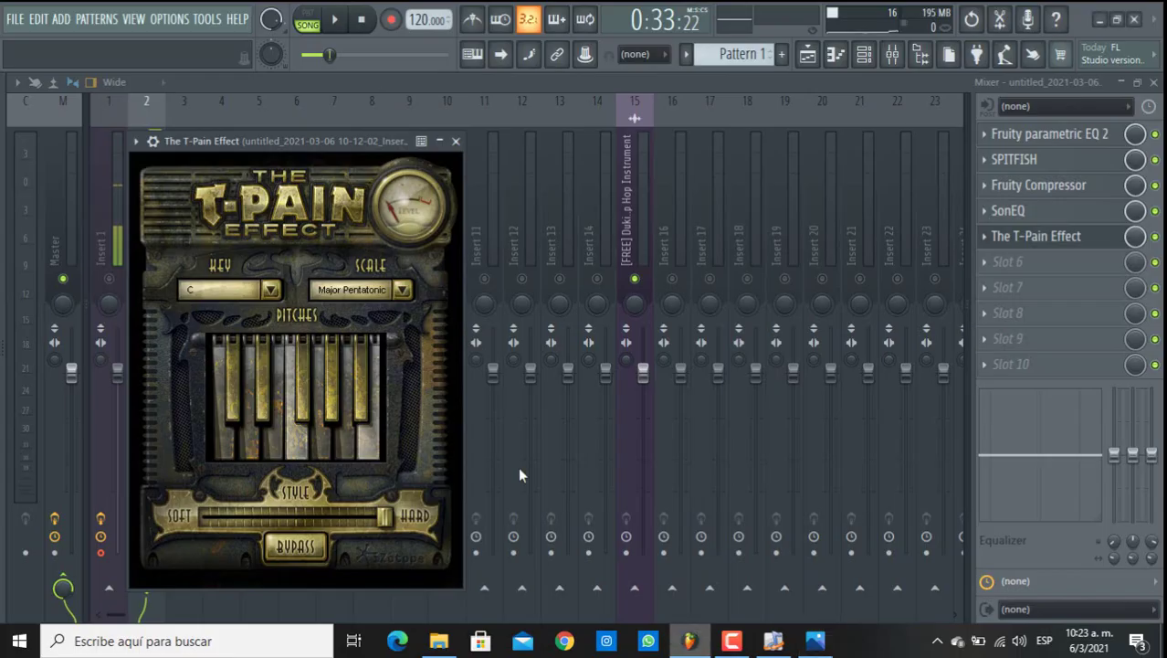
- Set The T-Pain Effect's key to D and its scale to Minor
{"action": "left_click", "coordinate": [197, 288]}
{"action": "left_click", "coordinate": [228, 342]}
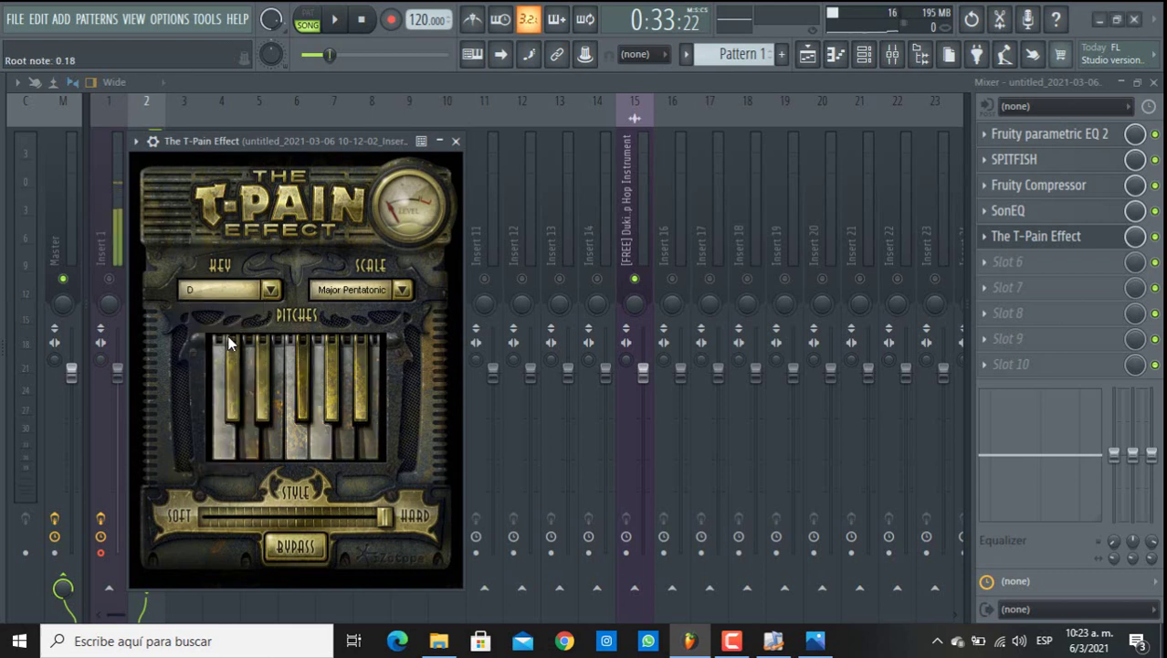
{"action": "left_click", "coordinate": [353, 290]}
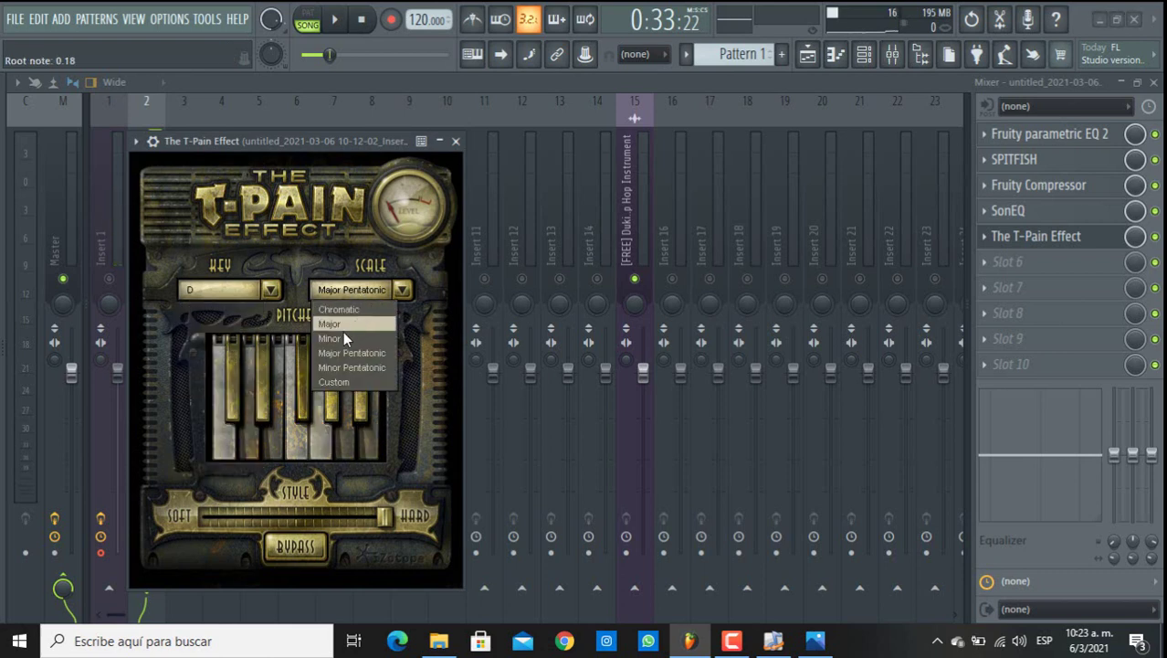
{"action": "left_click", "coordinate": [340, 338]}
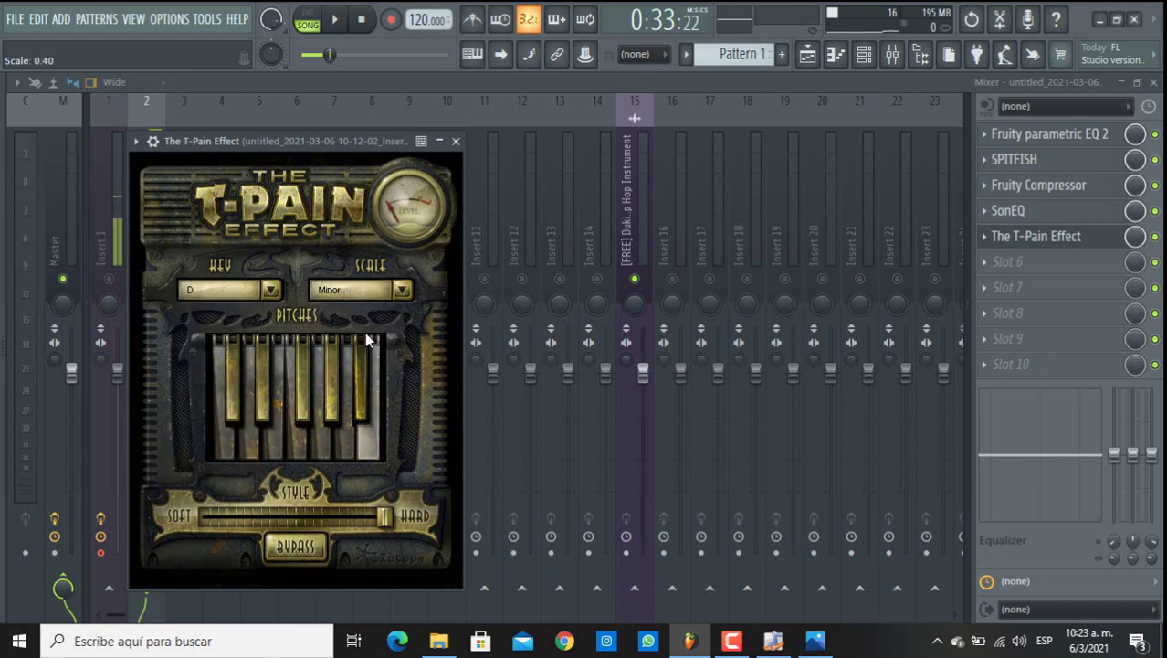
- Uncover the track meters, play the song while softening the T-Pain style to a hardness of 0.54, and close the plugin and stop
{"action": "left_click_drag", "start_coordinate": [307, 129], "coordinate": [564, 118]}
{"action": "key", "text": "space"}
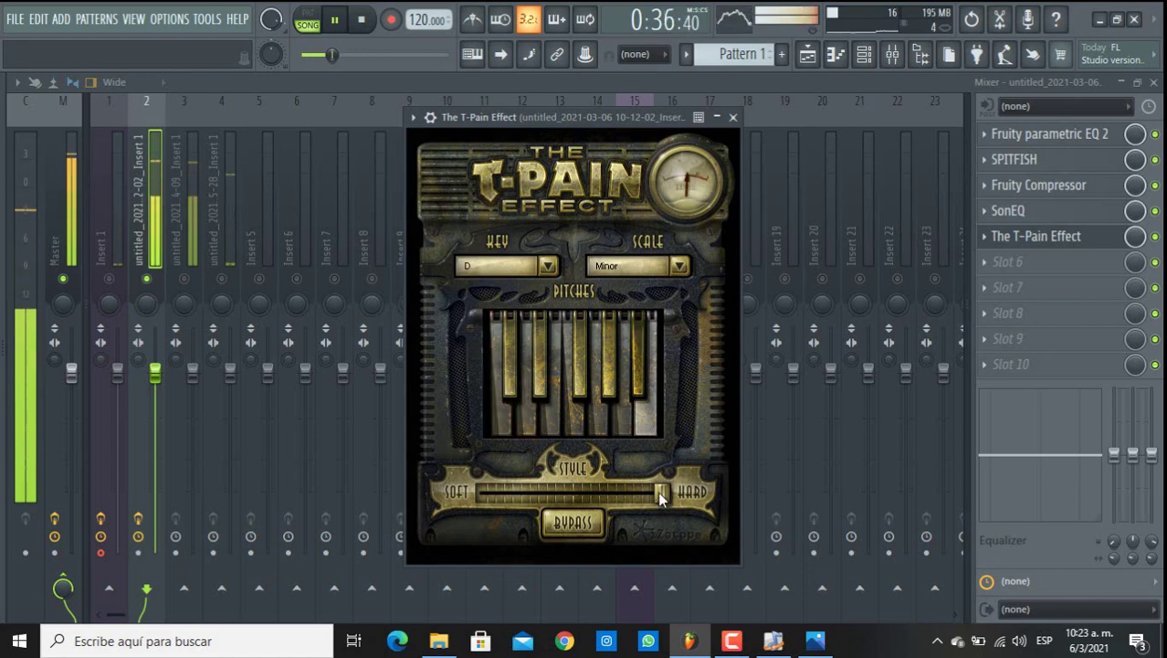
{"action": "left_click_drag", "start_coordinate": [657, 491], "coordinate": [581, 497]}
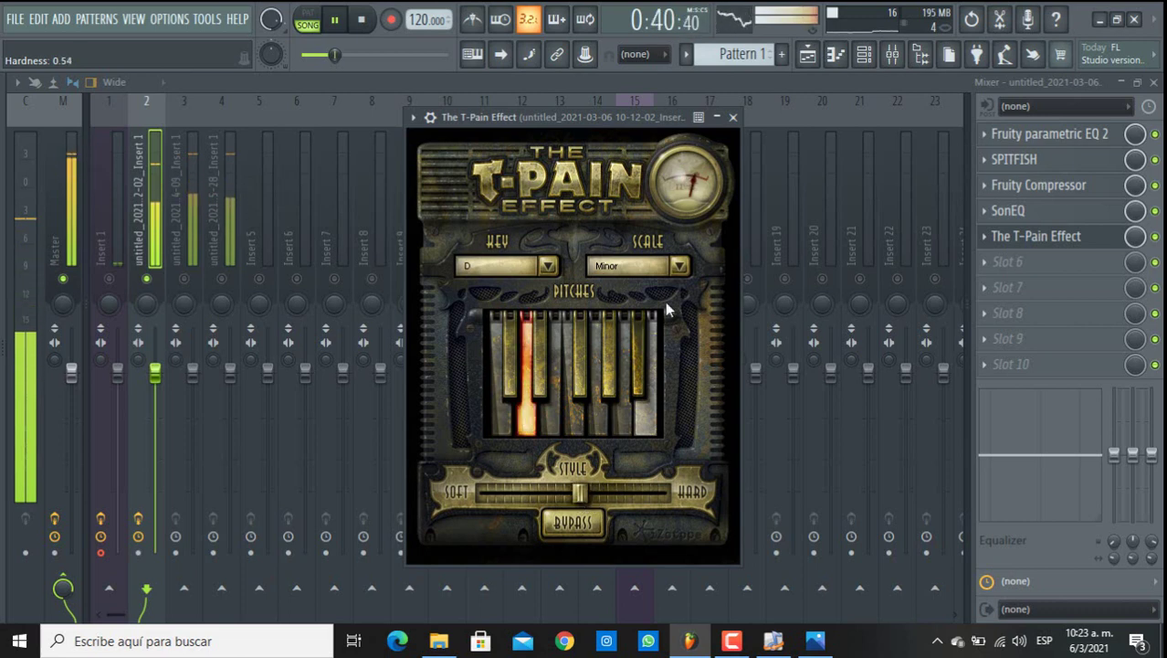
{"action": "left_click", "coordinate": [734, 119]}
{"action": "key", "text": "space"}
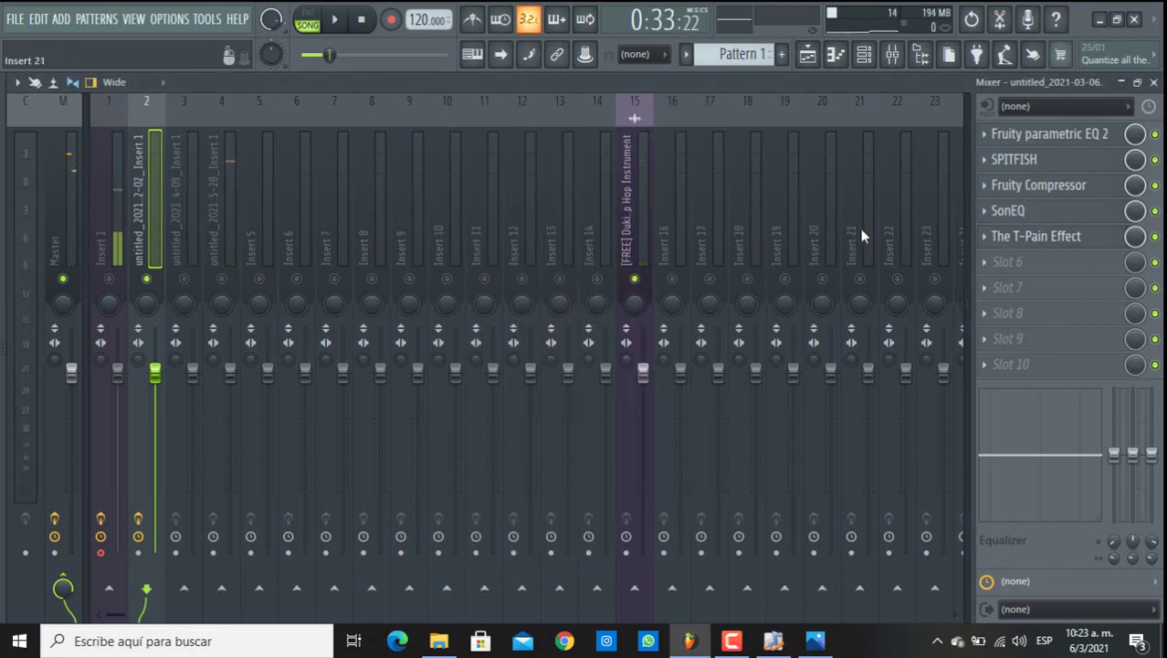
- Load Fruity Delay 3 into slot 6 of the first vocal take
{"action": "left_click", "coordinate": [1002, 264]}
{"action": "mouse_move", "coordinate": [1041, 241]}
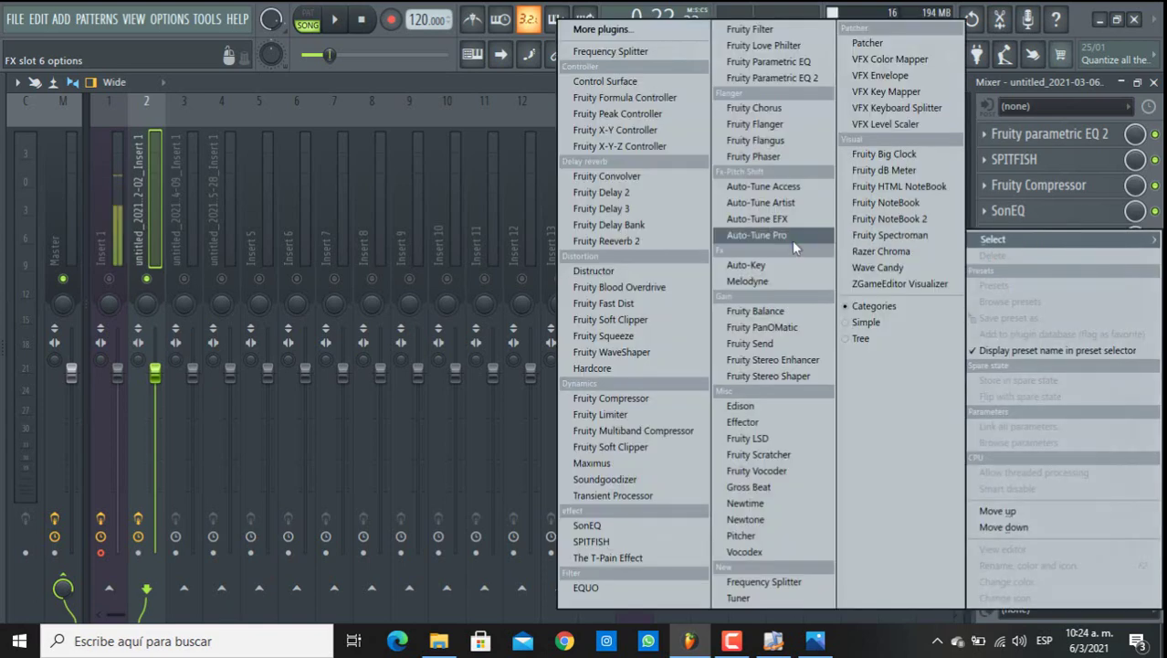
{"action": "left_click", "coordinate": [640, 217]}
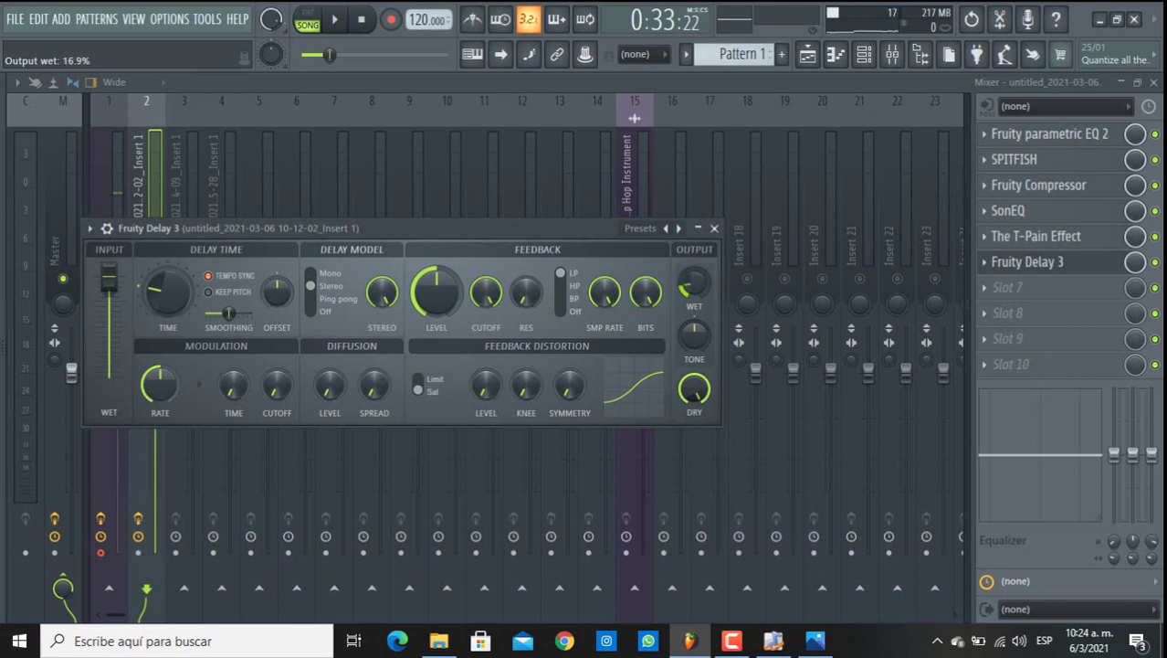
- Set the delay time to 3:0, lower the feedback level, output wet and input wet, and audition the result with the beat
{"action": "left_click_drag", "start_coordinate": [692, 285], "coordinate": [692, 283]}
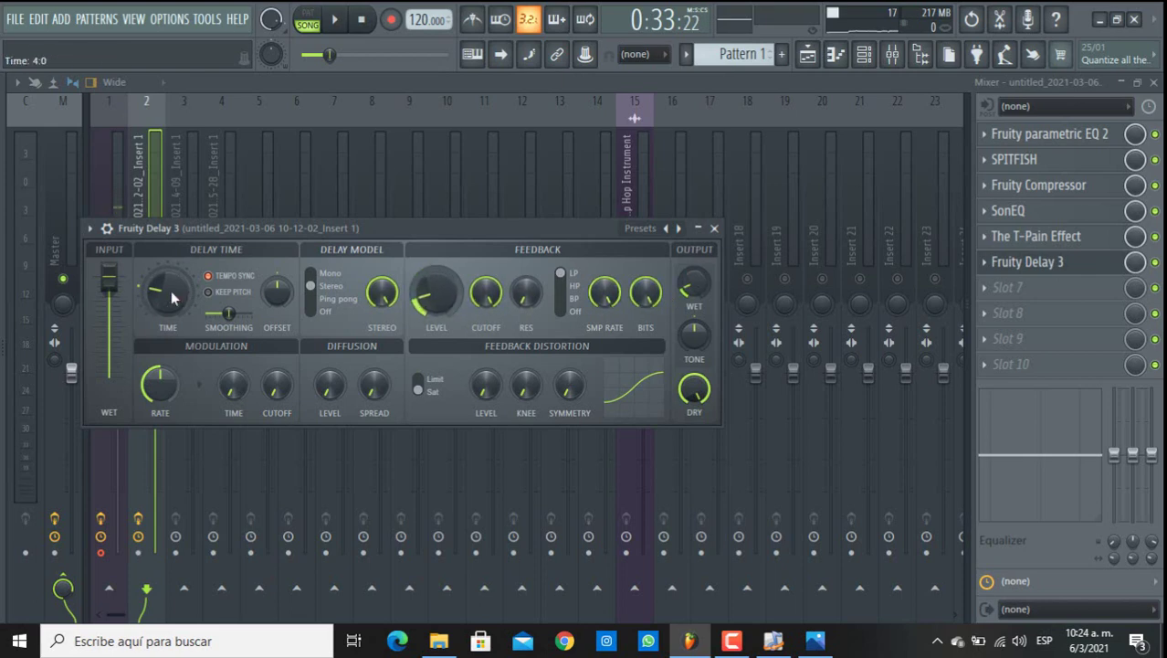
{"action": "left_click_drag", "start_coordinate": [108, 274], "coordinate": [109, 327]}
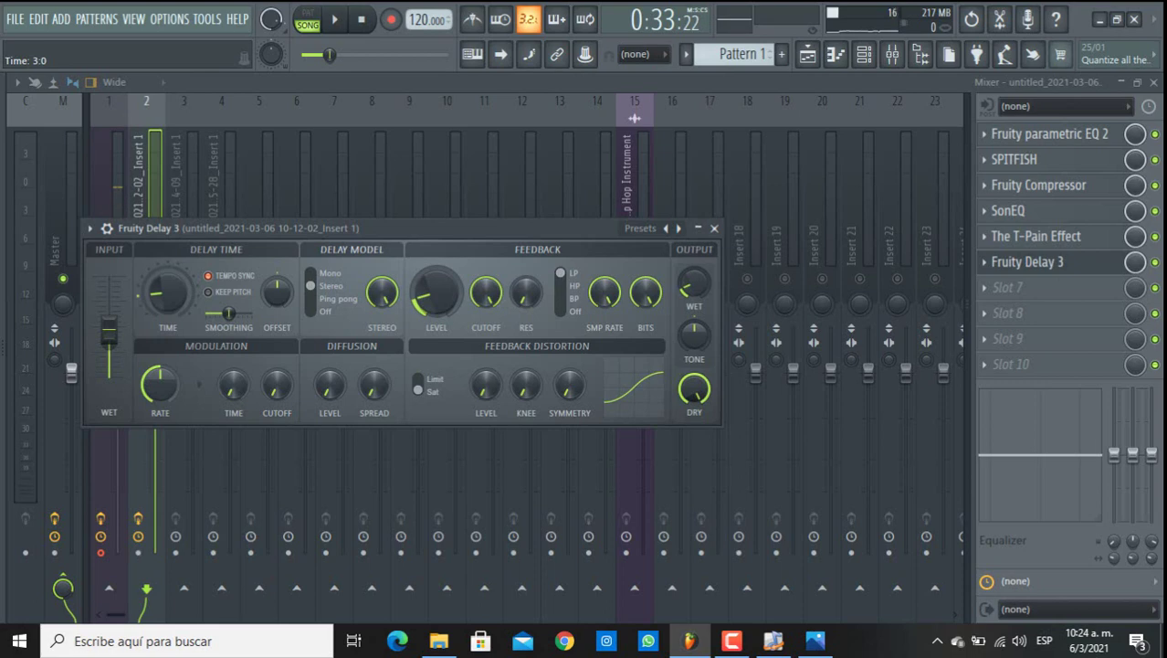
{"action": "key", "text": "space"}
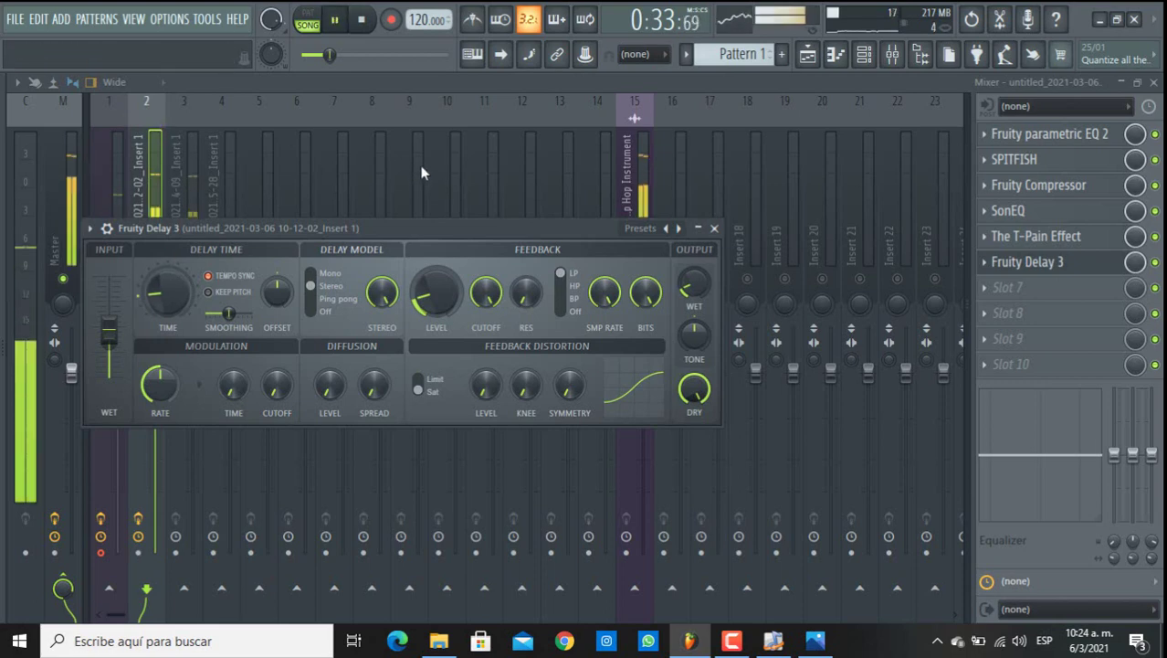
{"action": "key", "text": "space"}
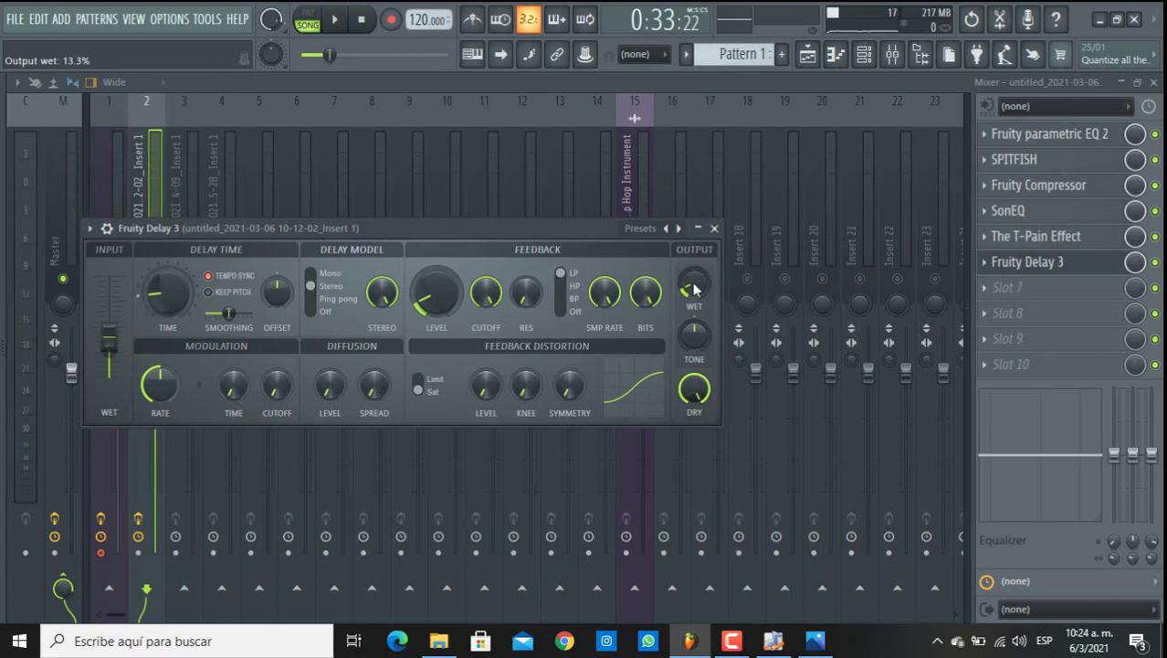
- Audition the delay while raising its input wet and feedback level, set the output wet to 14.2%, and close the plugin
{"action": "key", "text": "space"}
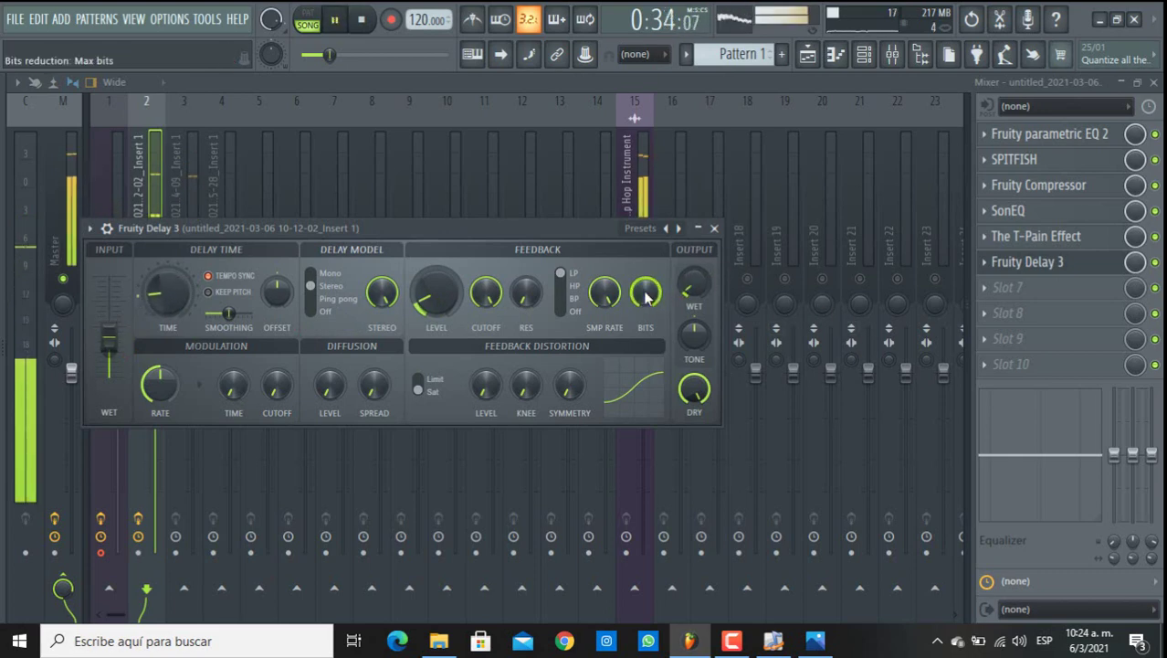
{"action": "key", "text": "space"}
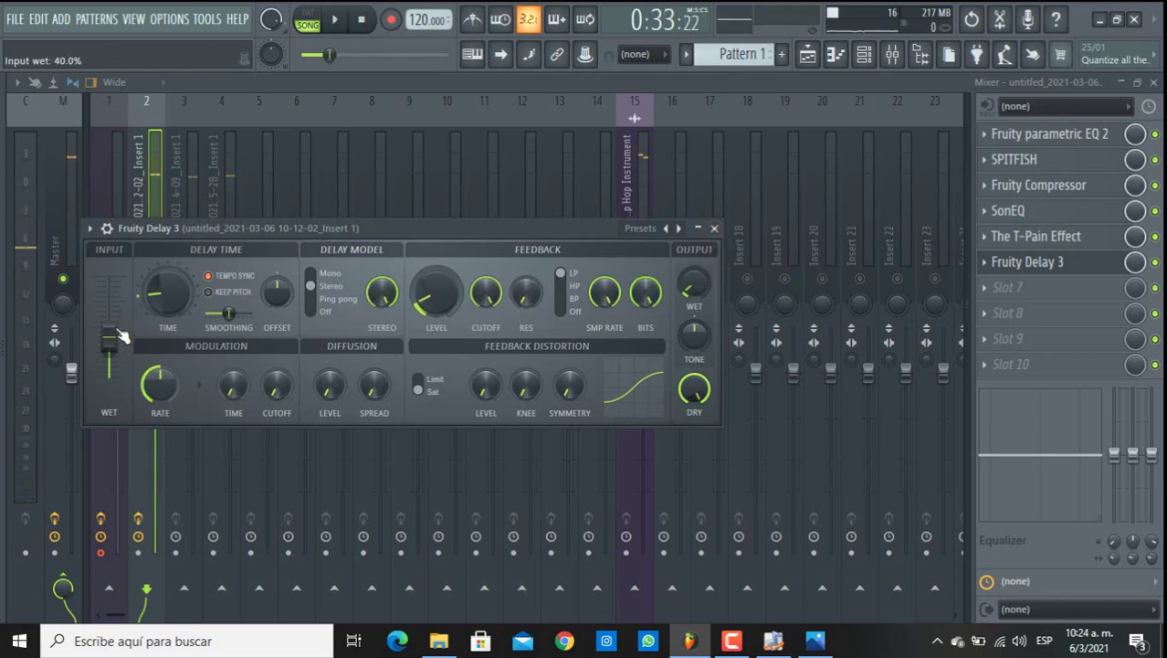
{"action": "left_click_drag", "start_coordinate": [108, 340], "coordinate": [109, 321]}
{"action": "key", "text": "space"}
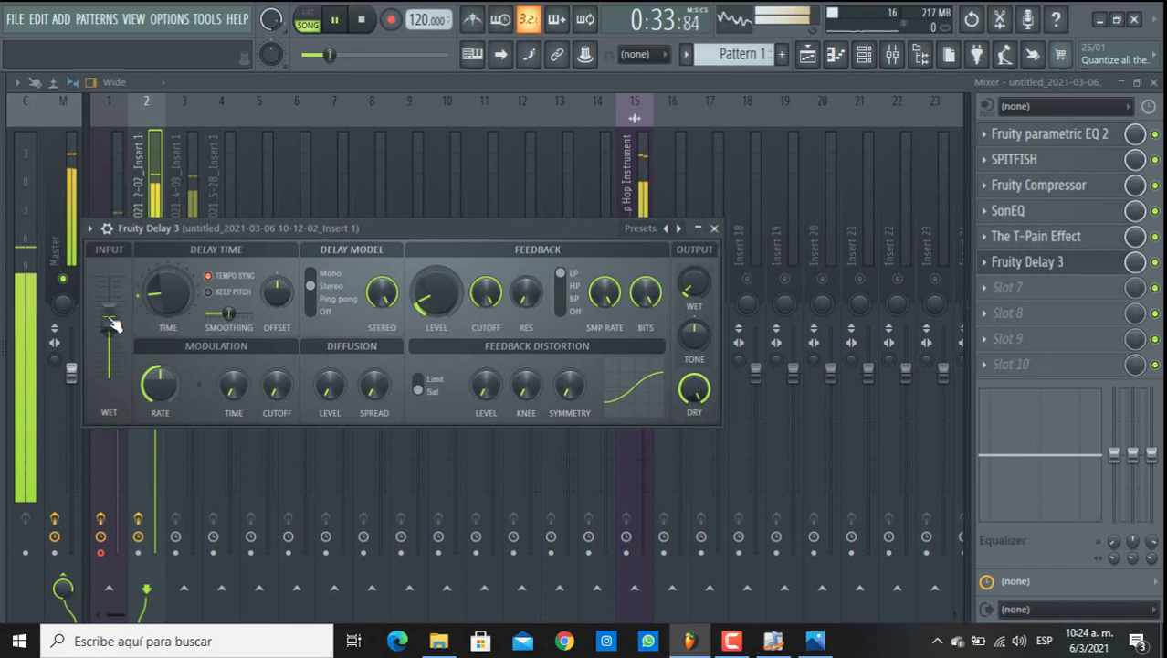
{"action": "key", "text": "space"}
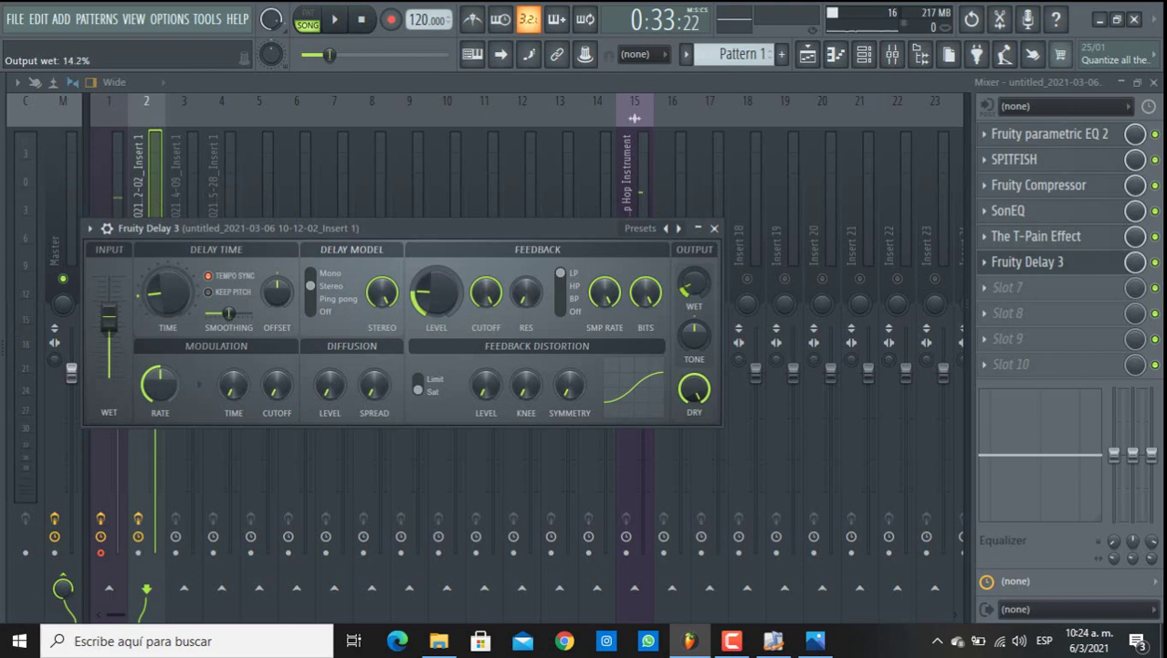
{"action": "left_click", "coordinate": [716, 227]}
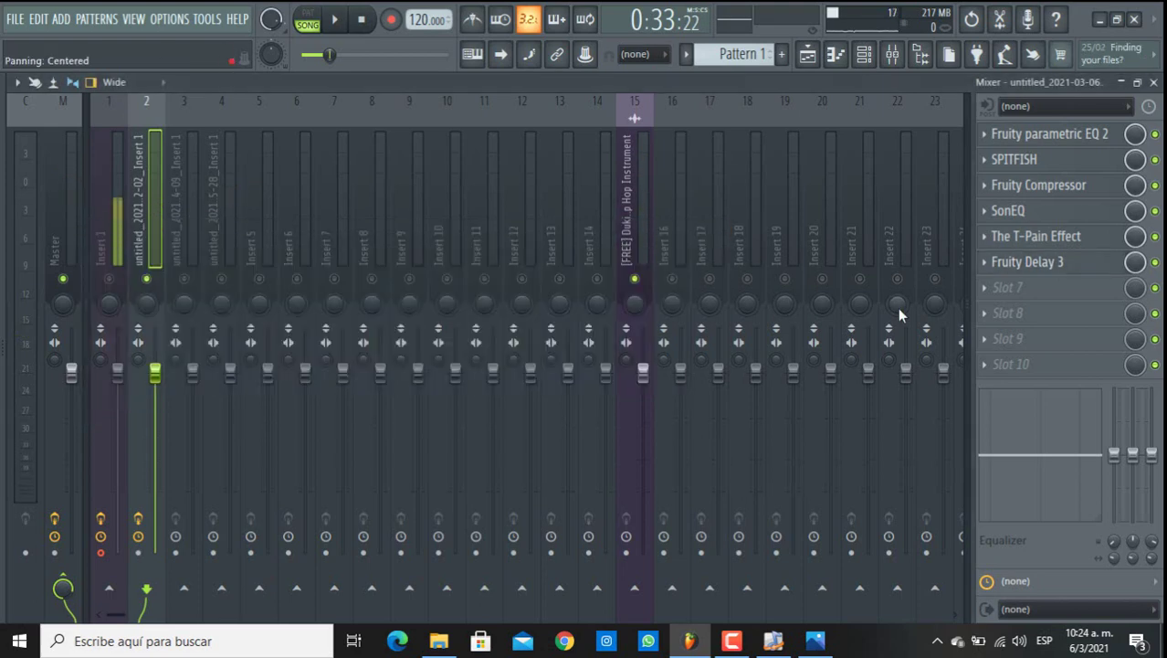
- Load Fruity Reeverb 2 into slot 7 of the first vocal take and choose preset 1
{"action": "left_click", "coordinate": [1007, 287]}
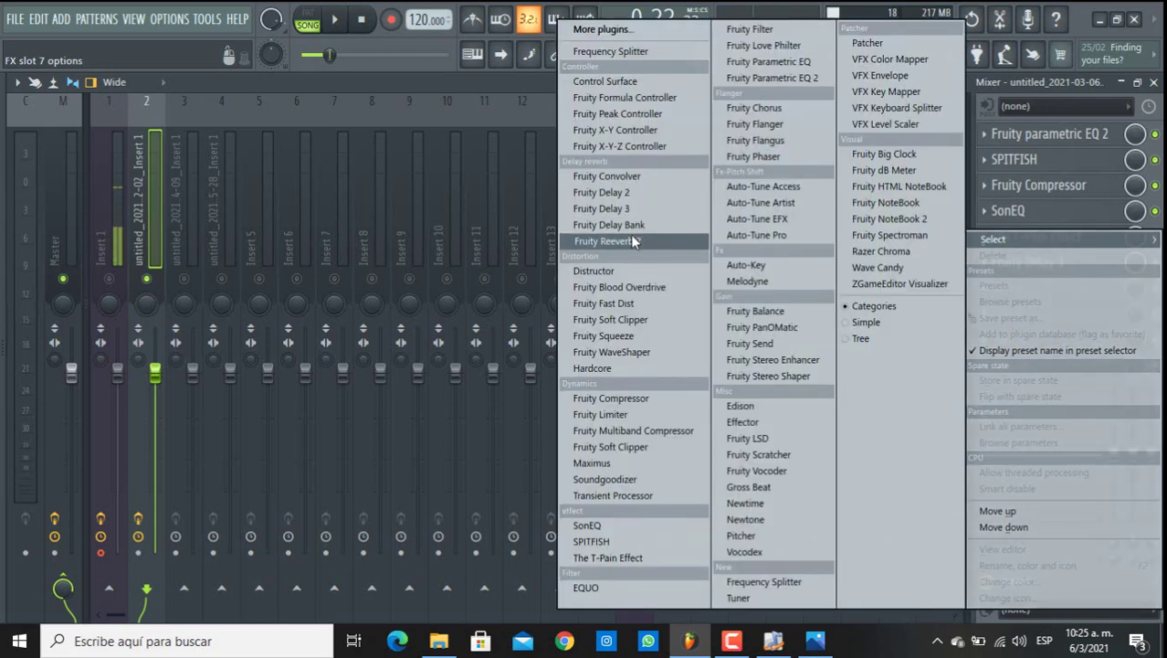
{"action": "left_click", "coordinate": [604, 241]}
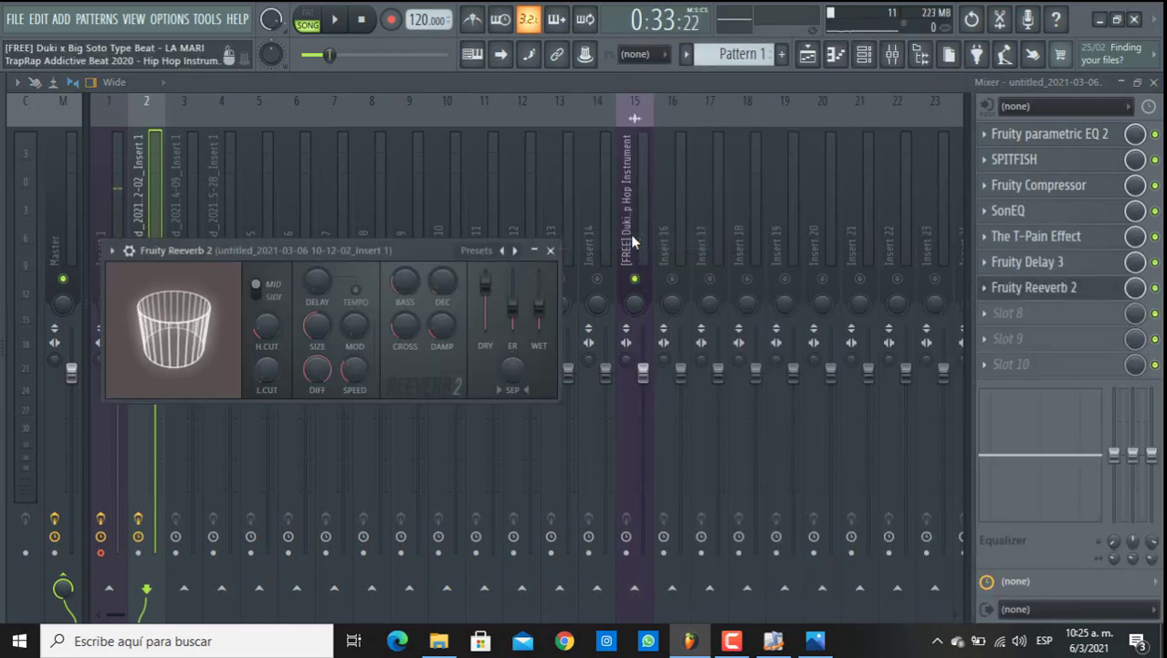
{"action": "left_click", "coordinate": [514, 251]}
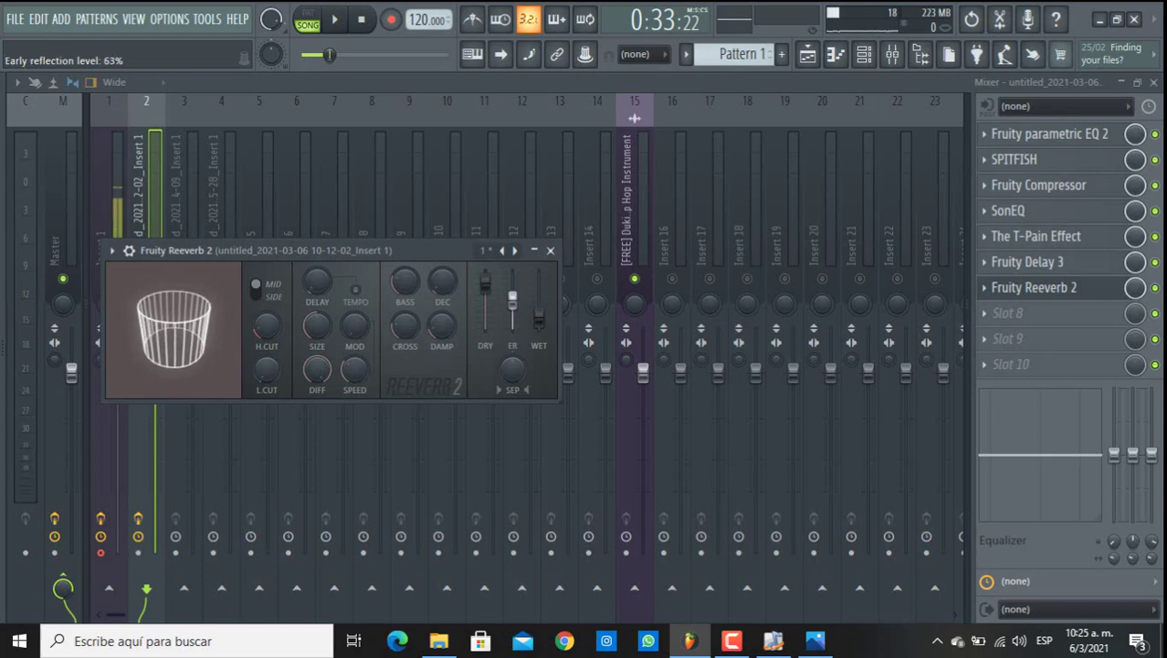
- Play the song while adjusting the reverb's wet and early reflection levels, close the plugin and stop playback
{"action": "key", "text": "space"}
{"action": "mouse_move", "coordinate": [539, 315]}
{"action": "left_mouse_down"}
{"action": "mouse_move", "coordinate": [539, 291]}
{"action": "mouse_move", "coordinate": [539, 315]}
{"action": "left_mouse_up"}
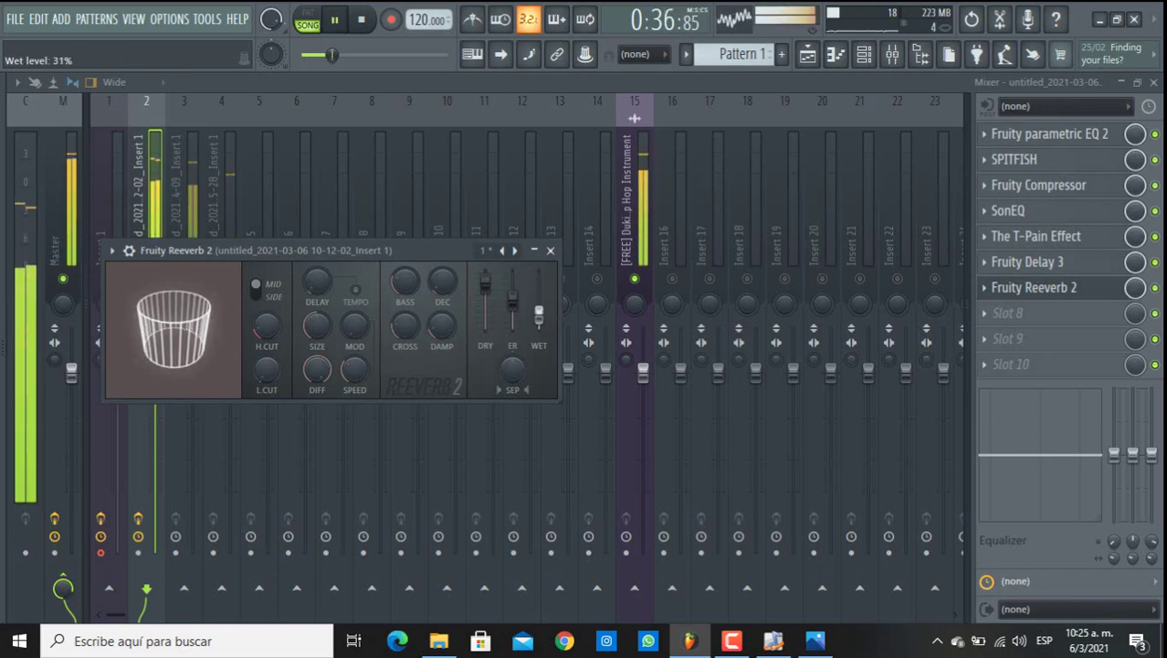
{"action": "left_click_drag", "start_coordinate": [513, 304], "coordinate": [538, 318]}
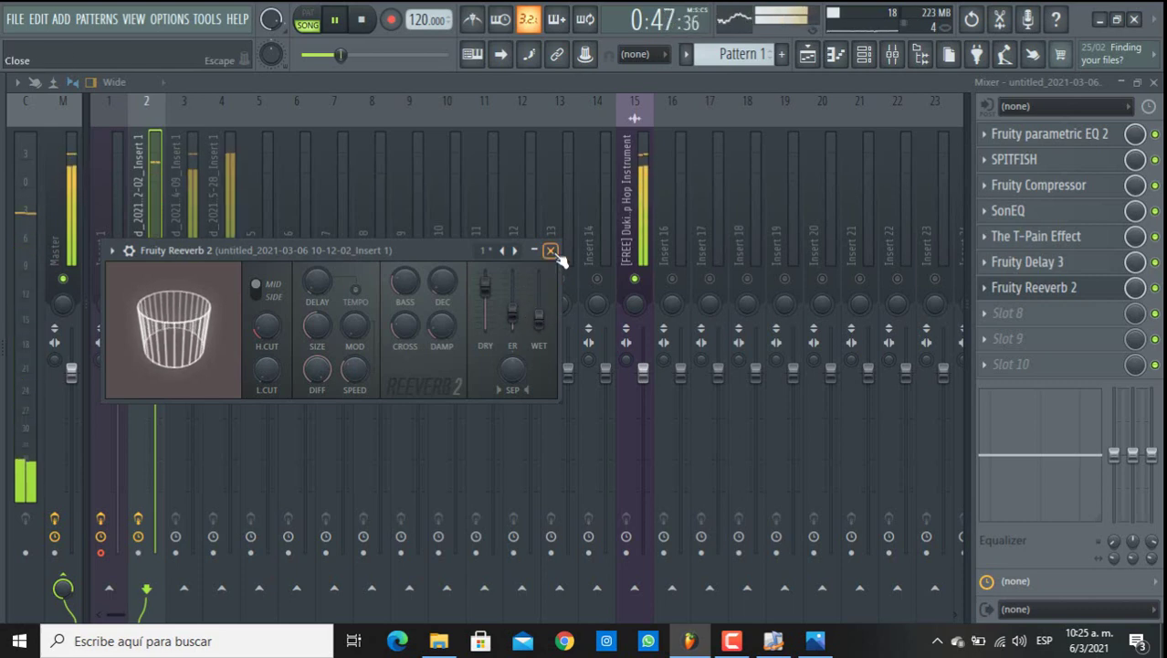
{"action": "left_click", "coordinate": [550, 250]}
{"action": "key", "text": "space"}
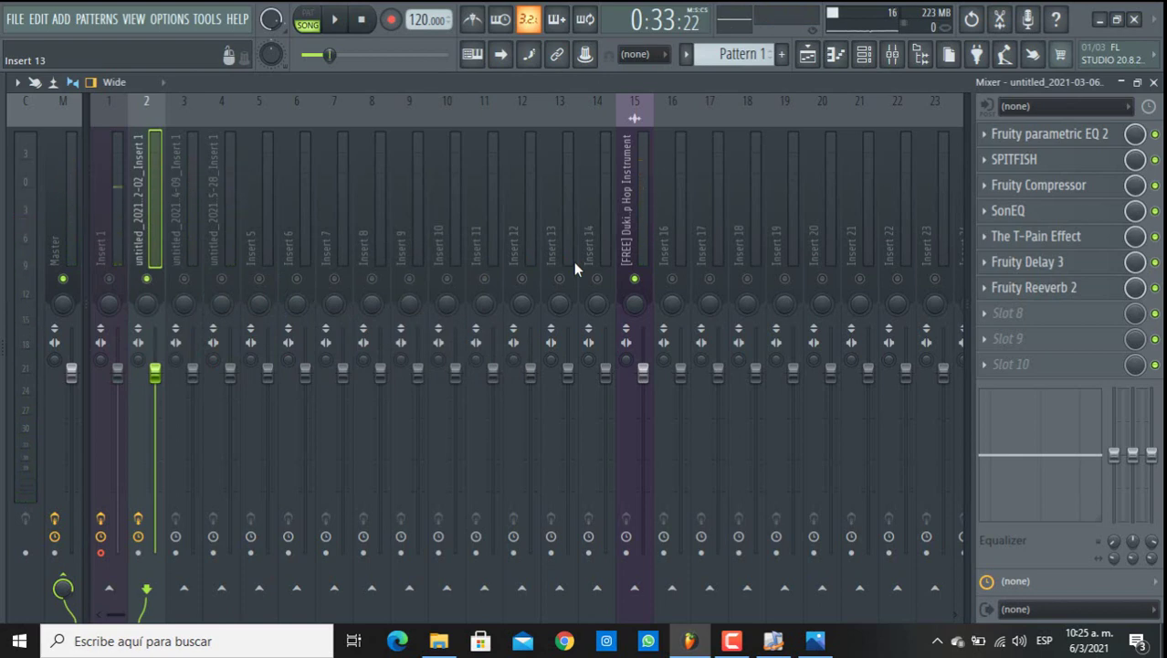
- Mute the beat on mixer track 15 and play the processed first vocal take on its own
{"action": "left_click", "coordinate": [634, 280]}
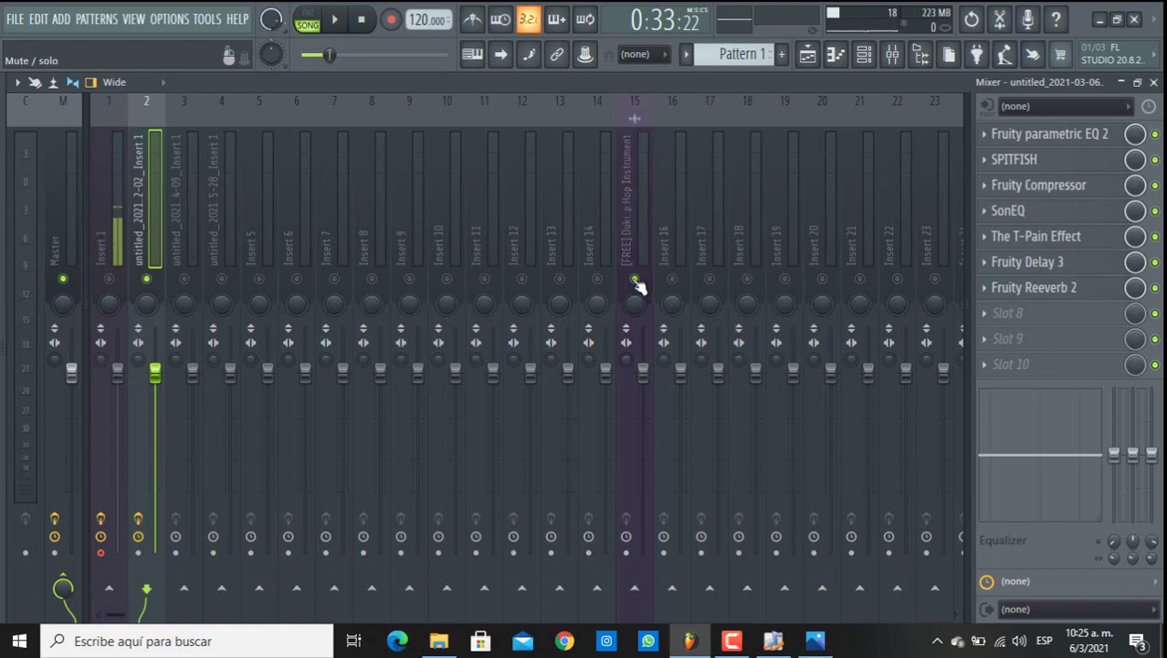
{"action": "key", "text": "space"}
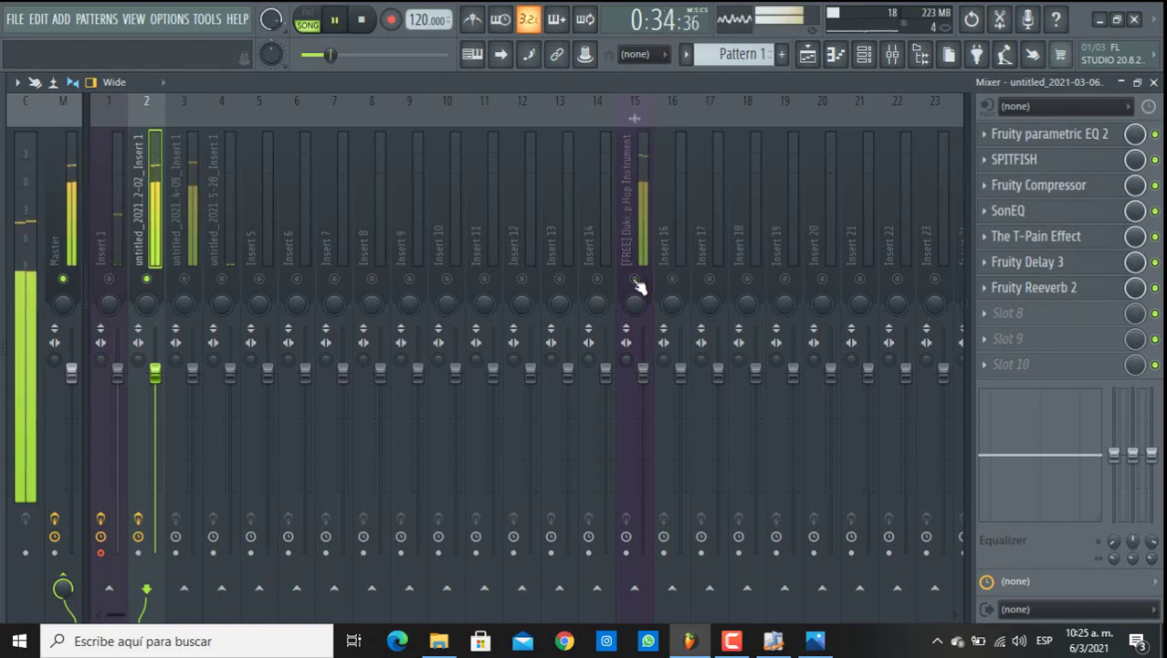
{"action": "key", "text": "space"}
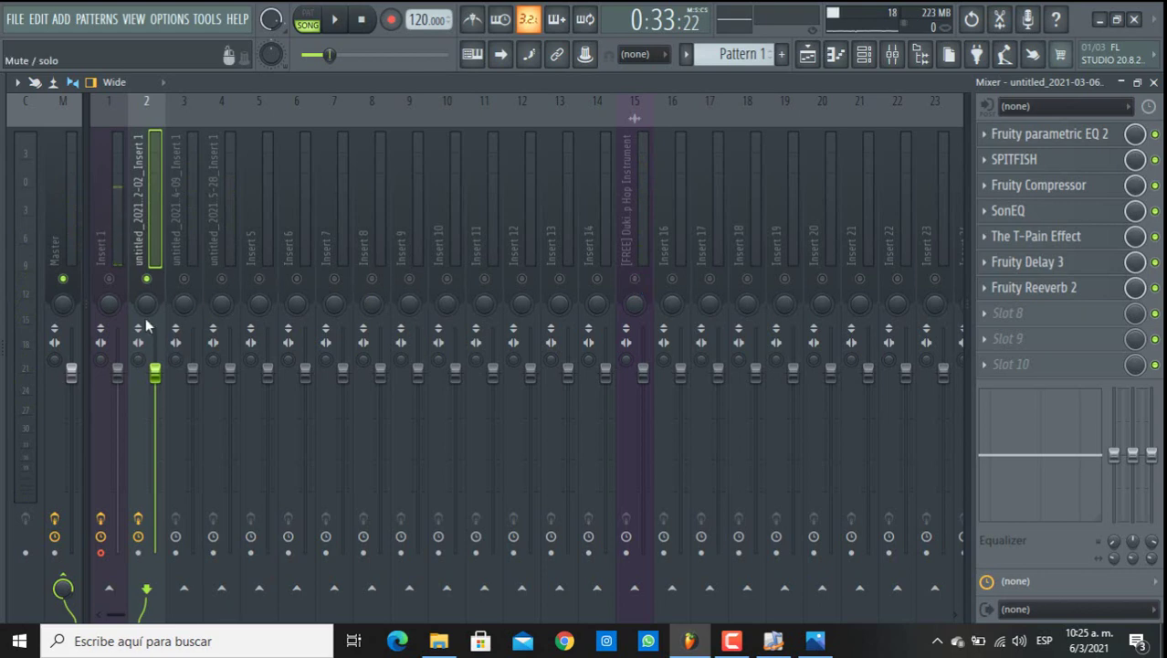
- Unmute and select the second vocal take on mixer track 3, and load Fruity Parametric EQ 2 into its slot 1
{"action": "left_click", "coordinate": [185, 280]}
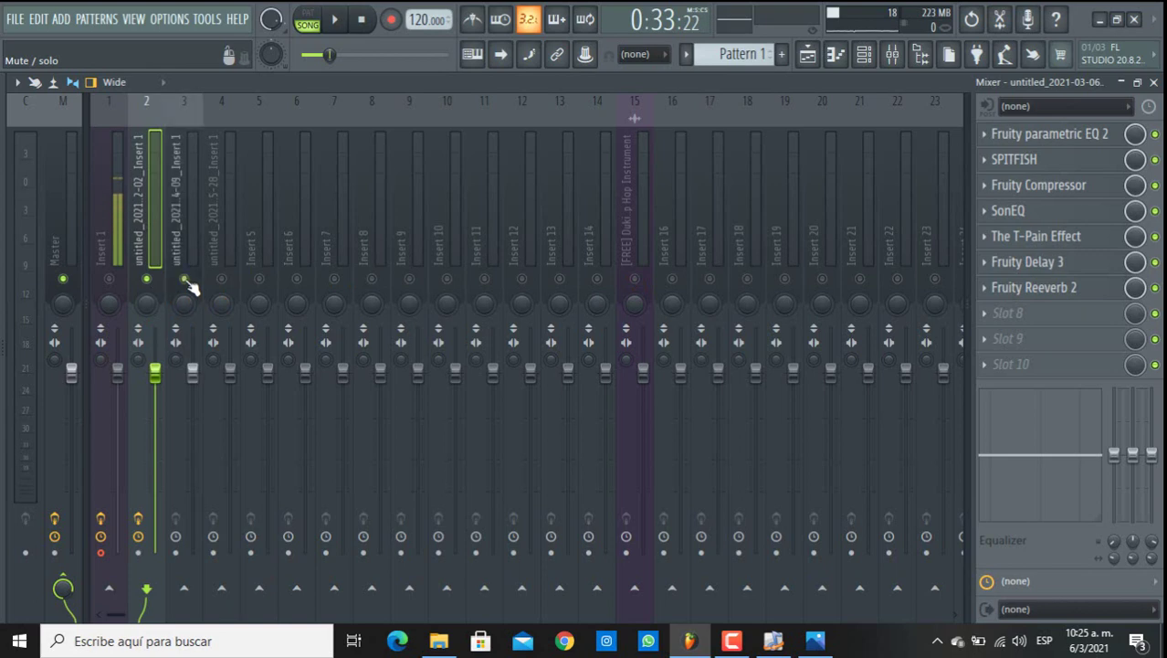
{"action": "left_click", "coordinate": [187, 205]}
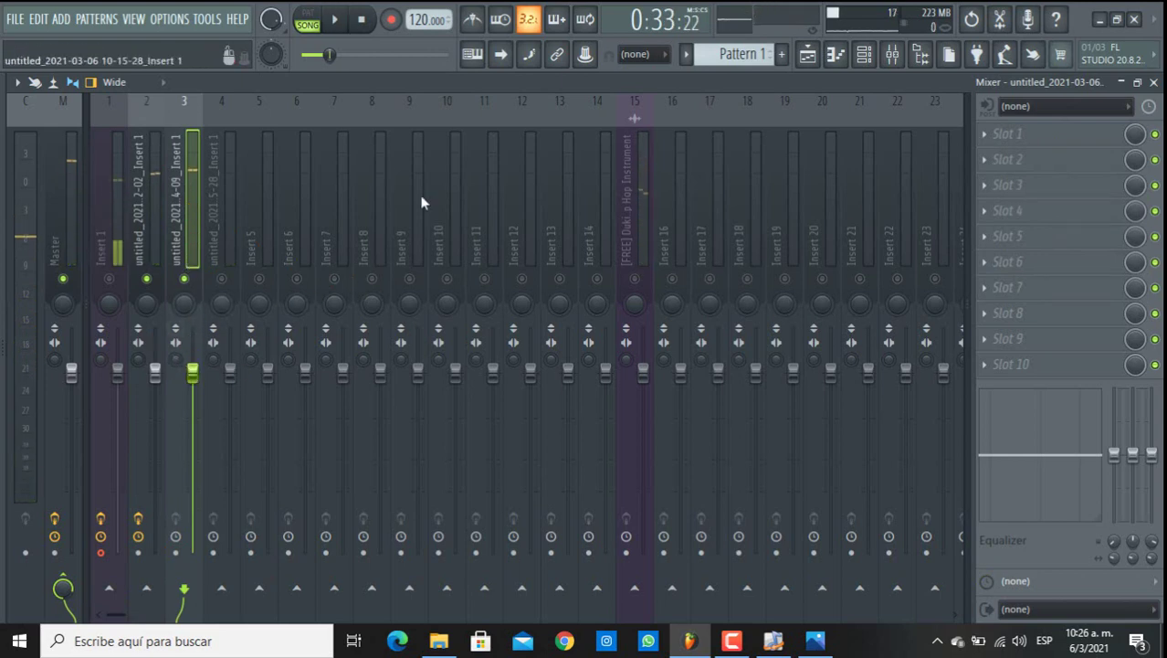
{"action": "left_click", "coordinate": [1013, 135]}
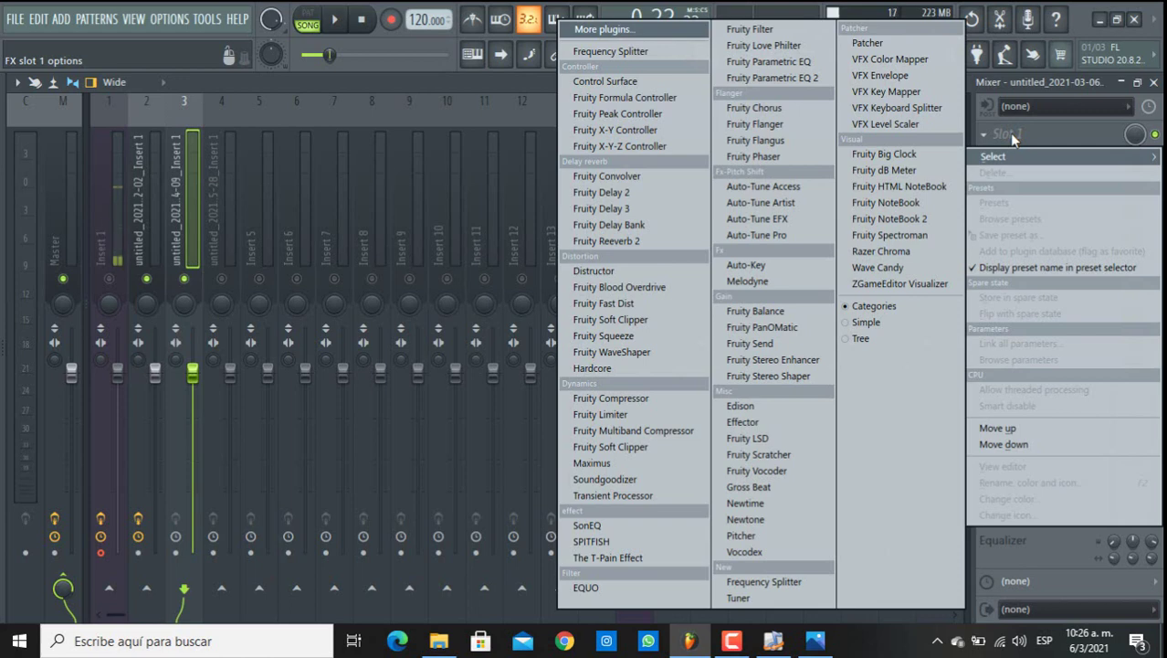
{"action": "left_click", "coordinate": [793, 80]}
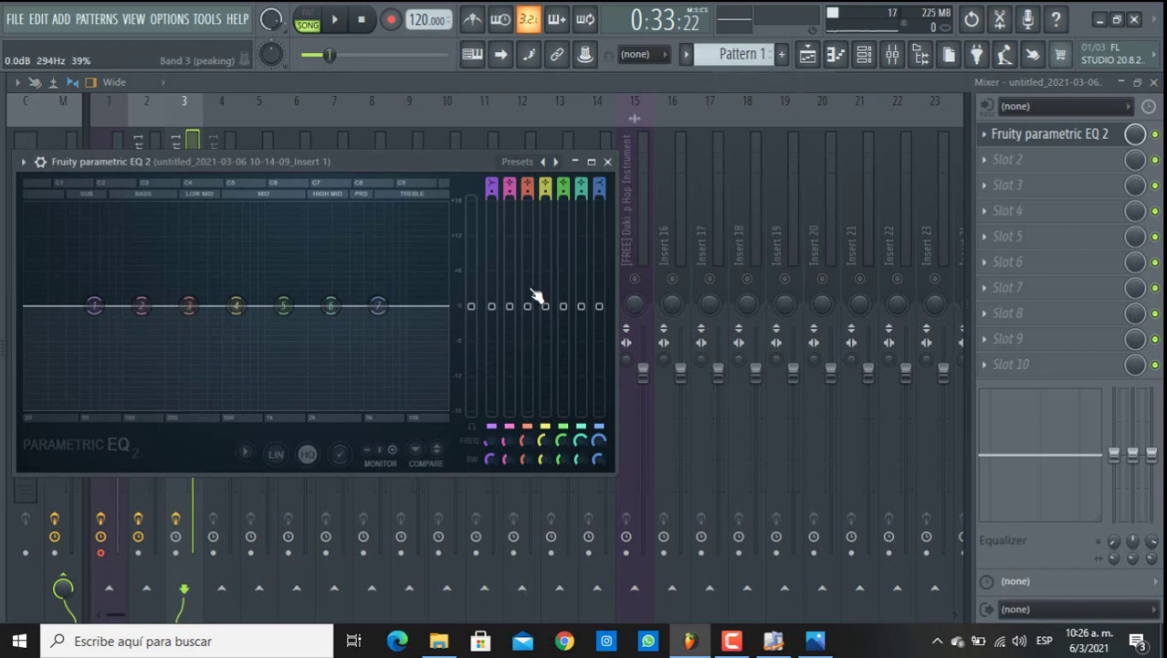
- Change band 1 of the second take's equalizer to High pass and move it to about 82 Hz
{"action": "right_click", "coordinate": [96, 308]}
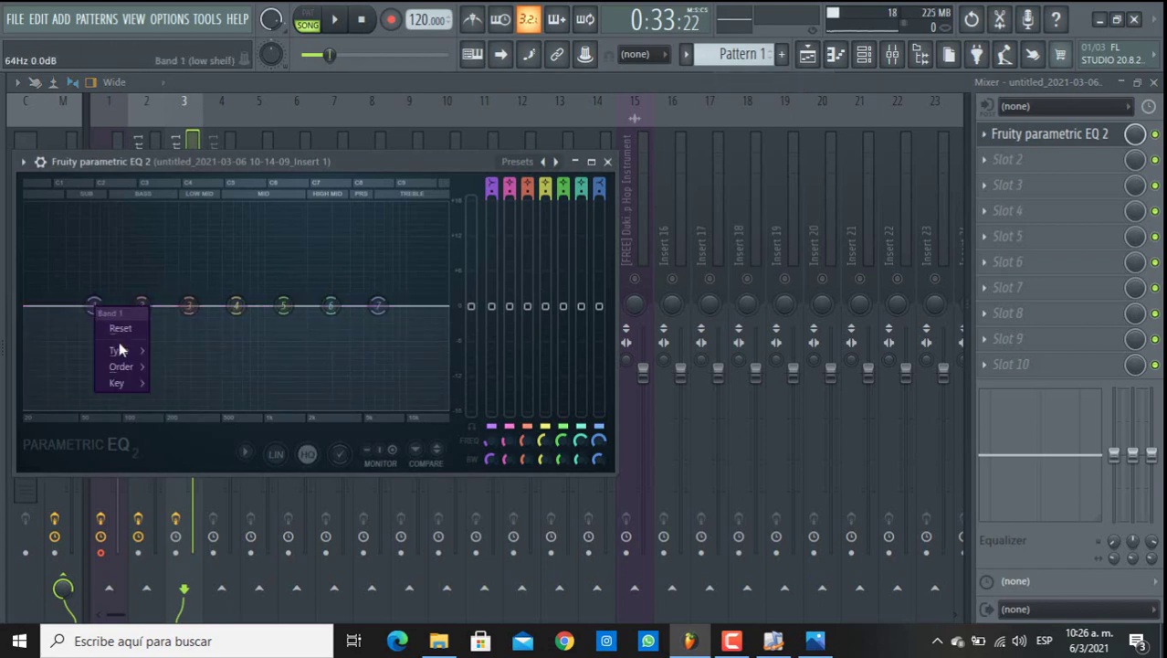
{"action": "mouse_move", "coordinate": [120, 347]}
{"action": "left_click", "coordinate": [210, 399]}
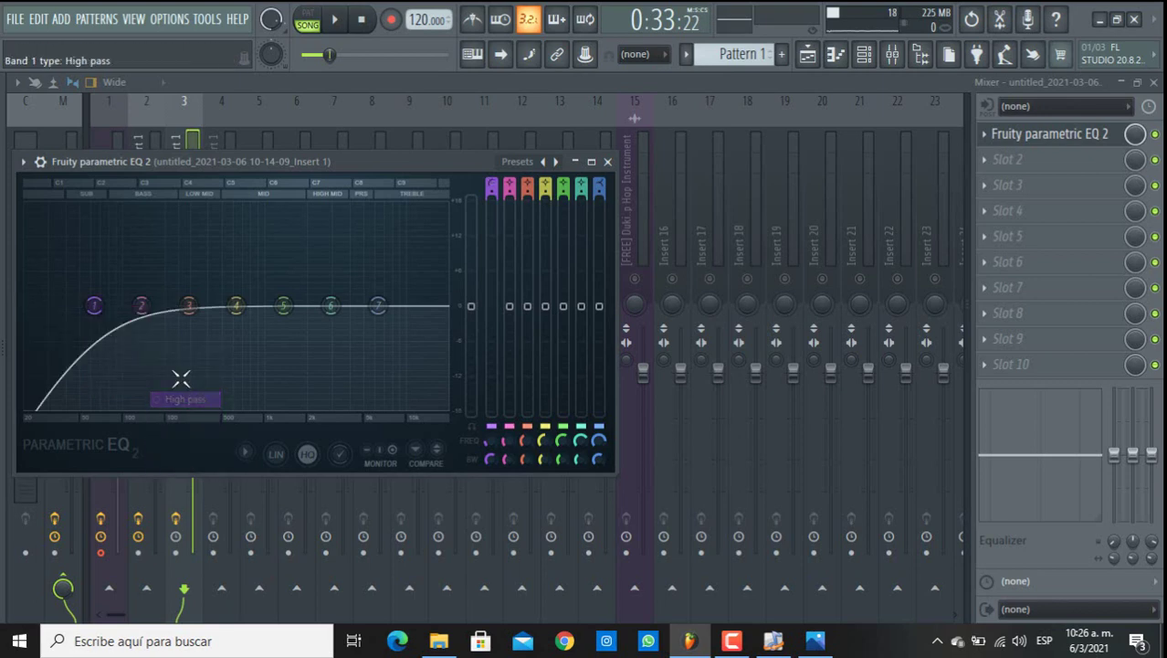
{"action": "left_click_drag", "start_coordinate": [94, 306], "coordinate": [110, 305]}
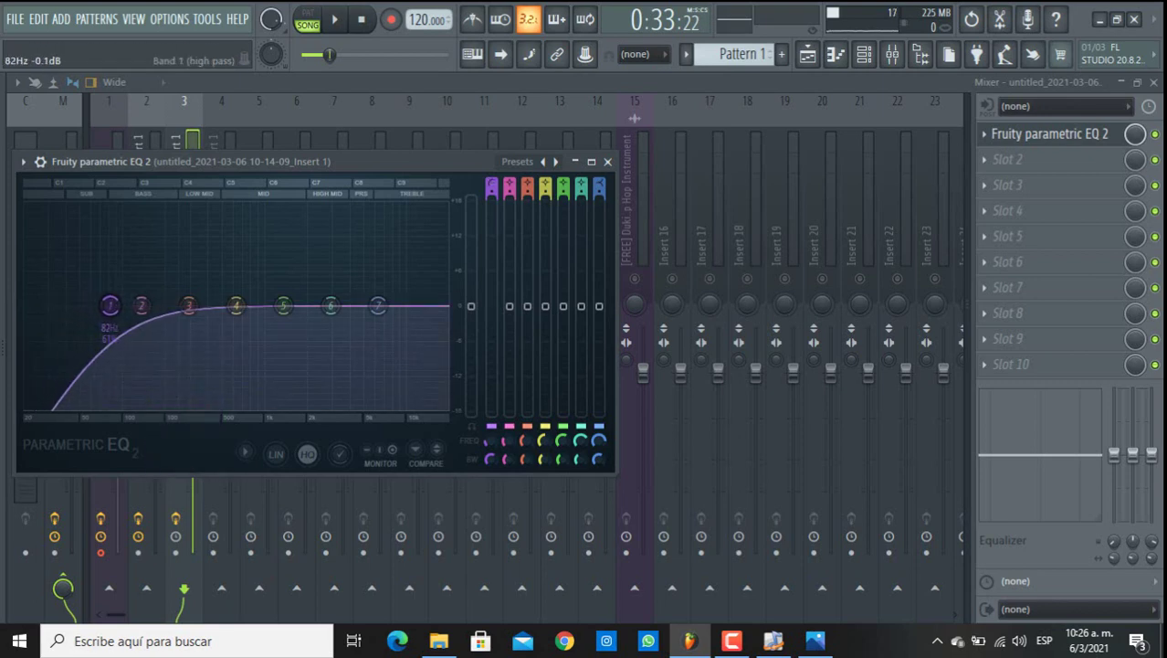
- Move the equalizer window away from the track meters and solo the second vocal take
{"action": "left_click_drag", "start_coordinate": [233, 159], "coordinate": [575, 215]}
{"action": "left_click", "coordinate": [185, 281]}
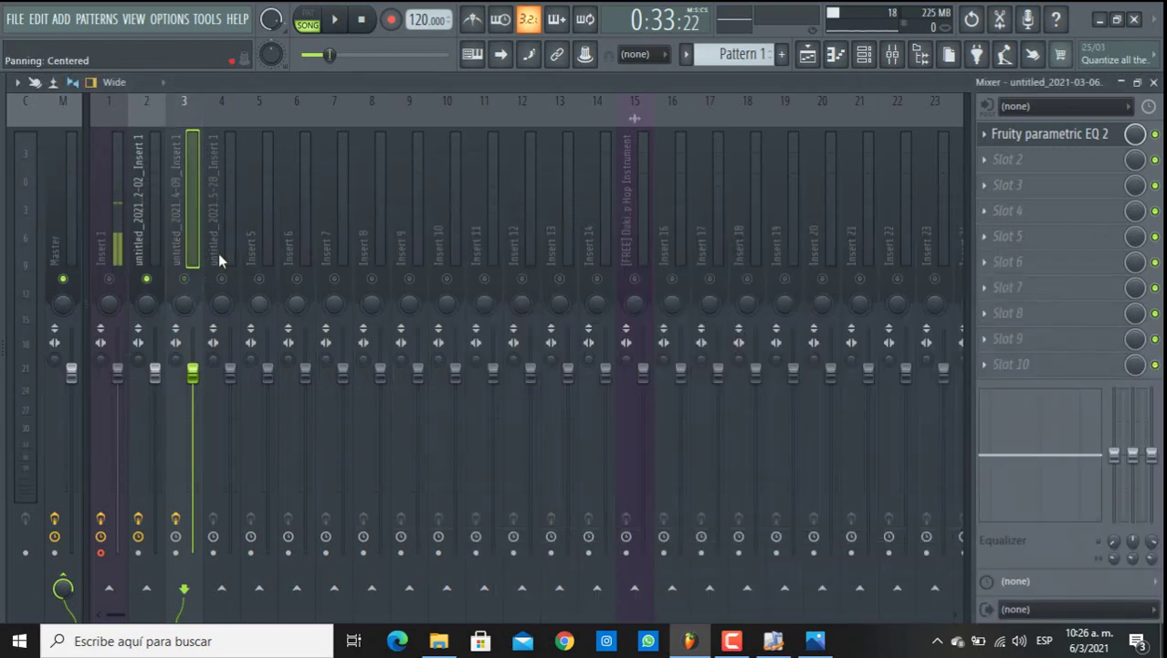
{"action": "right_click", "coordinate": [178, 280]}
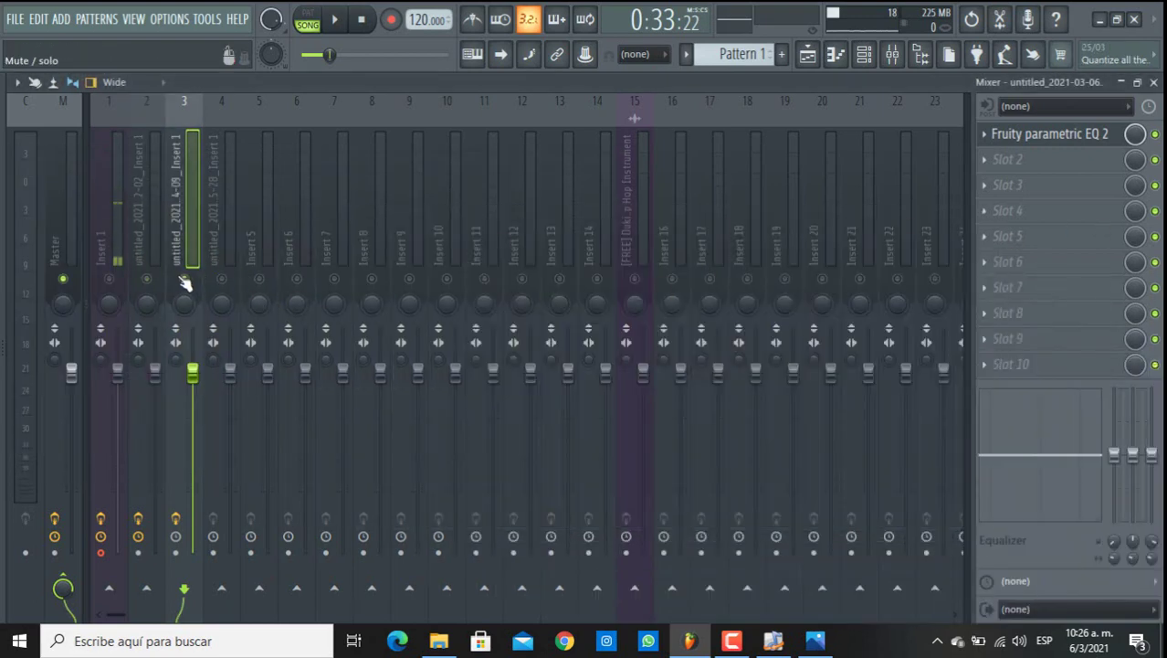
- During playback, cut EQ bands 3 and 5, raise band 7 to about 14.8 dB near 16 kHz, close the equalizer and stop
{"action": "left_click", "coordinate": [1025, 141]}
{"action": "key", "text": "space"}
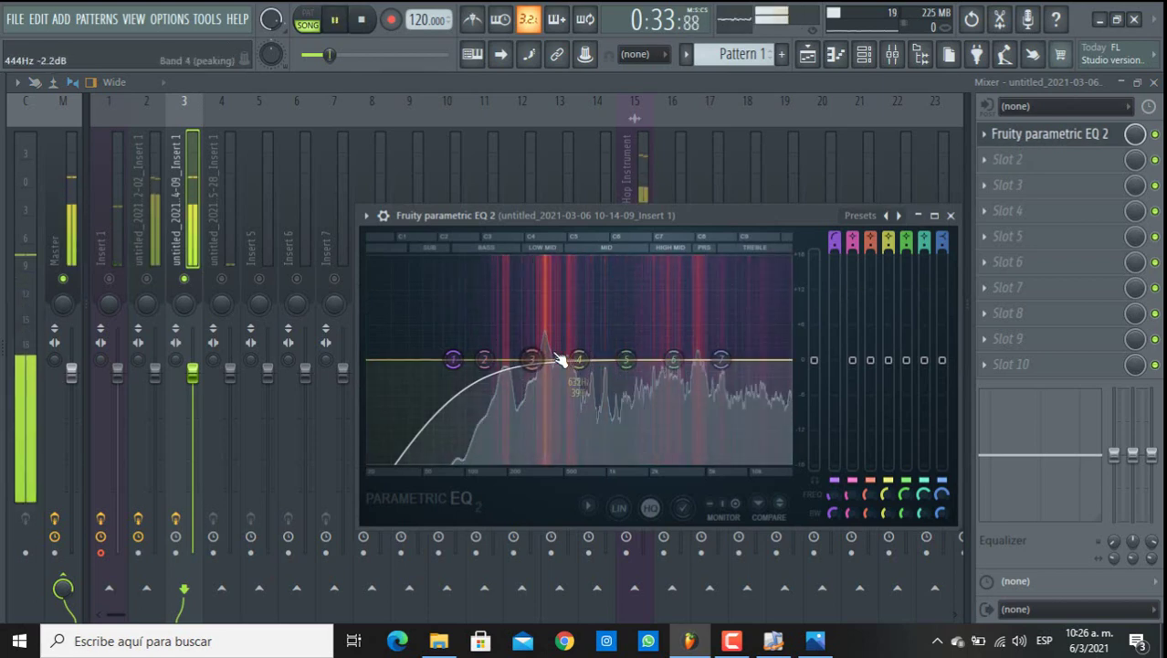
{"action": "left_click_drag", "start_coordinate": [539, 366], "coordinate": [778, 272]}
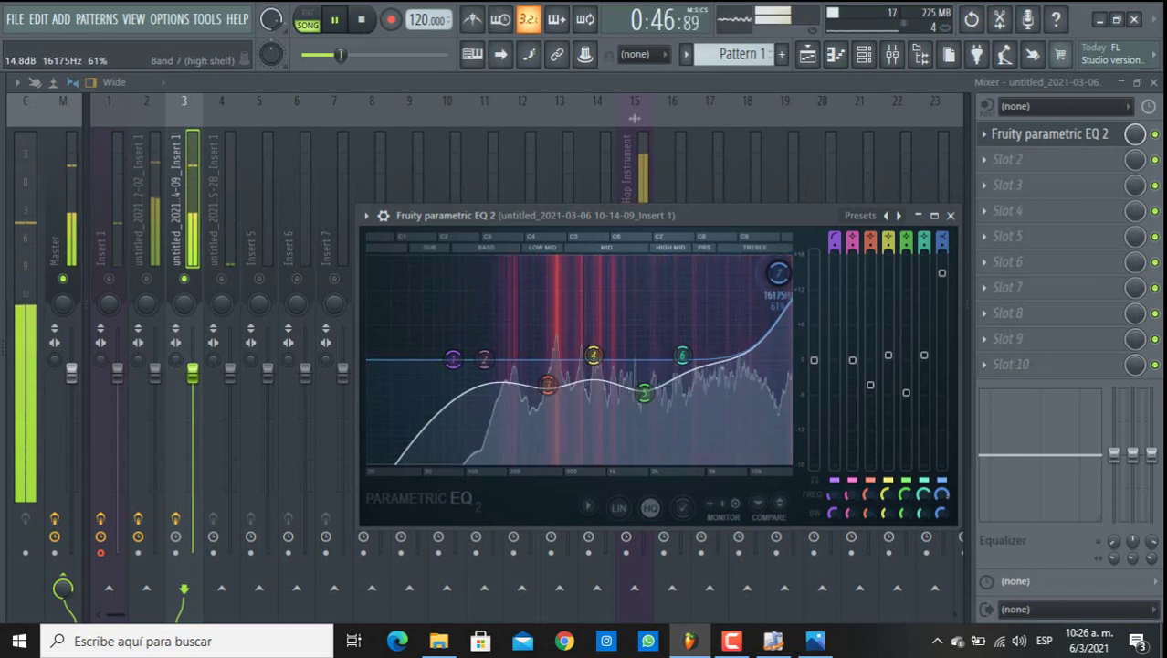
{"action": "left_click", "coordinate": [951, 216]}
{"action": "key", "text": "space"}
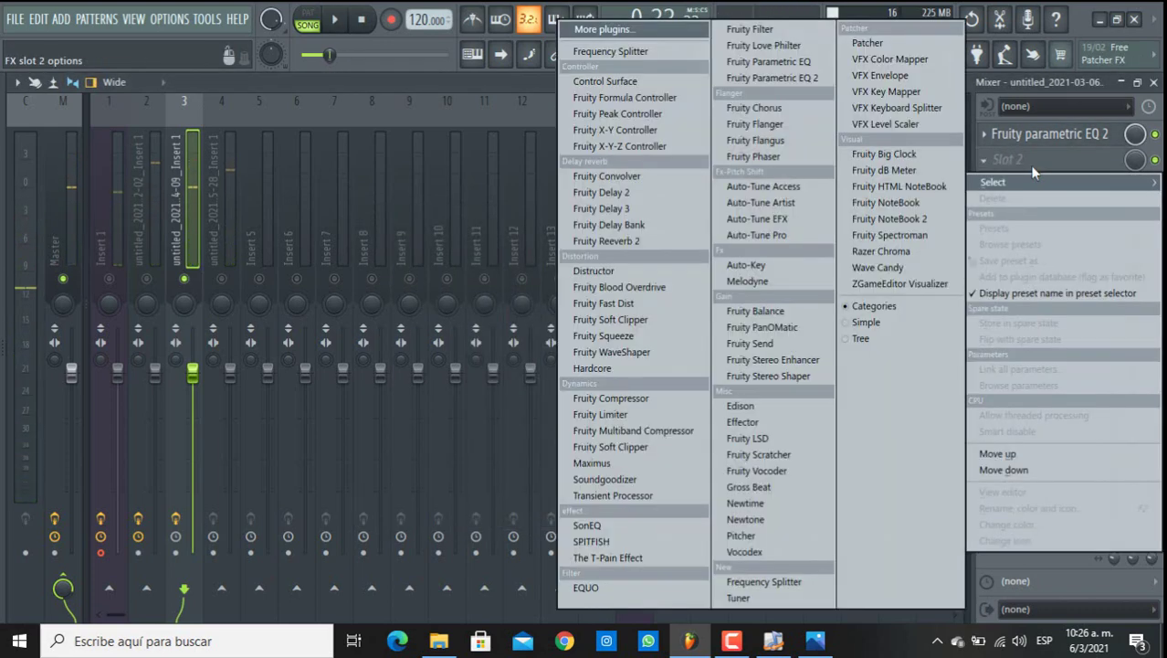
- Load Fruity Delay 3 into slot 2 of the second take, and lower its output wet and its feedback level to about 25%
{"action": "left_click", "coordinate": [1033, 169]}
{"action": "left_click", "coordinate": [644, 208]}
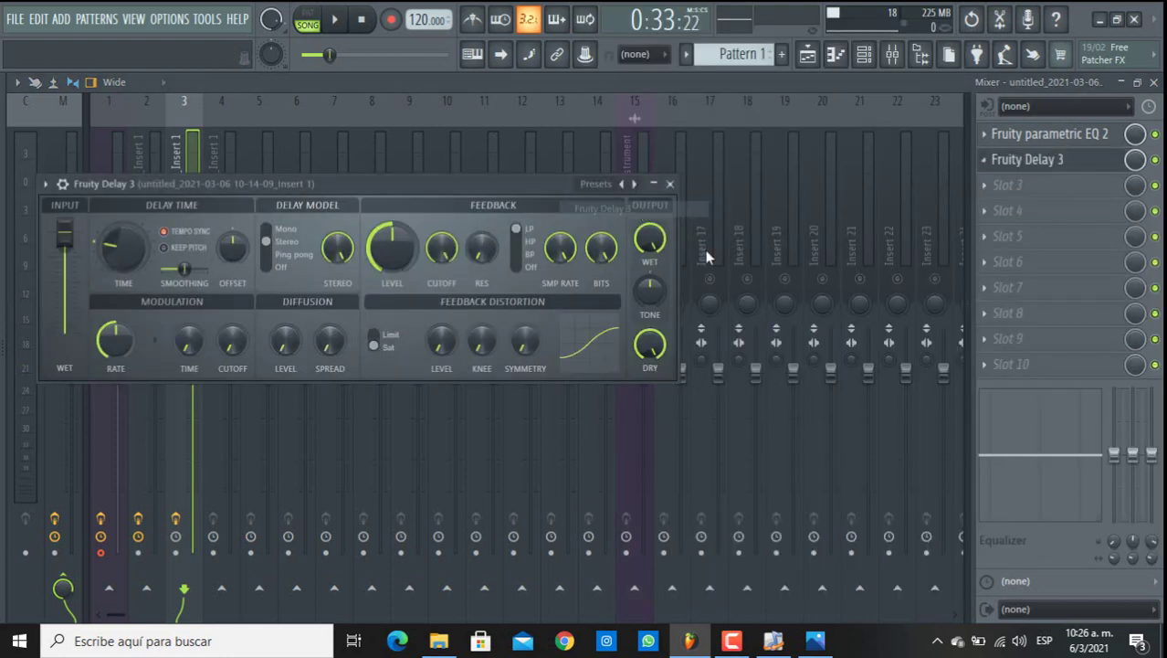
{"action": "left_click_drag", "start_coordinate": [649, 238], "coordinate": [649, 311]}
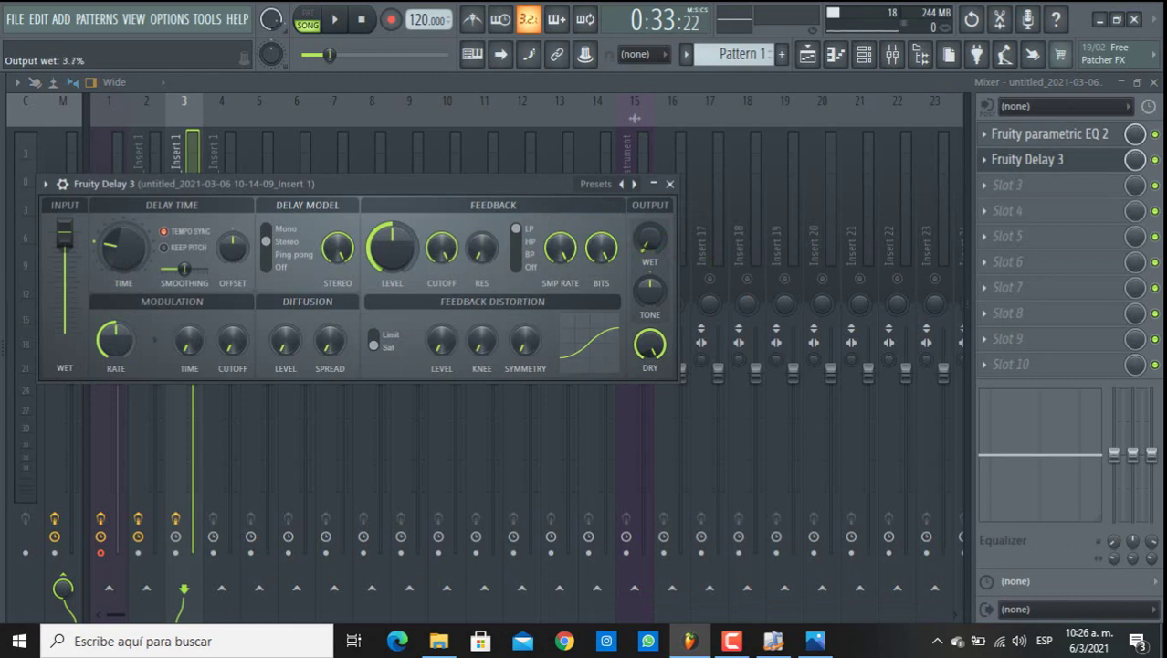
{"action": "left_click_drag", "start_coordinate": [392, 247], "coordinate": [391, 274]}
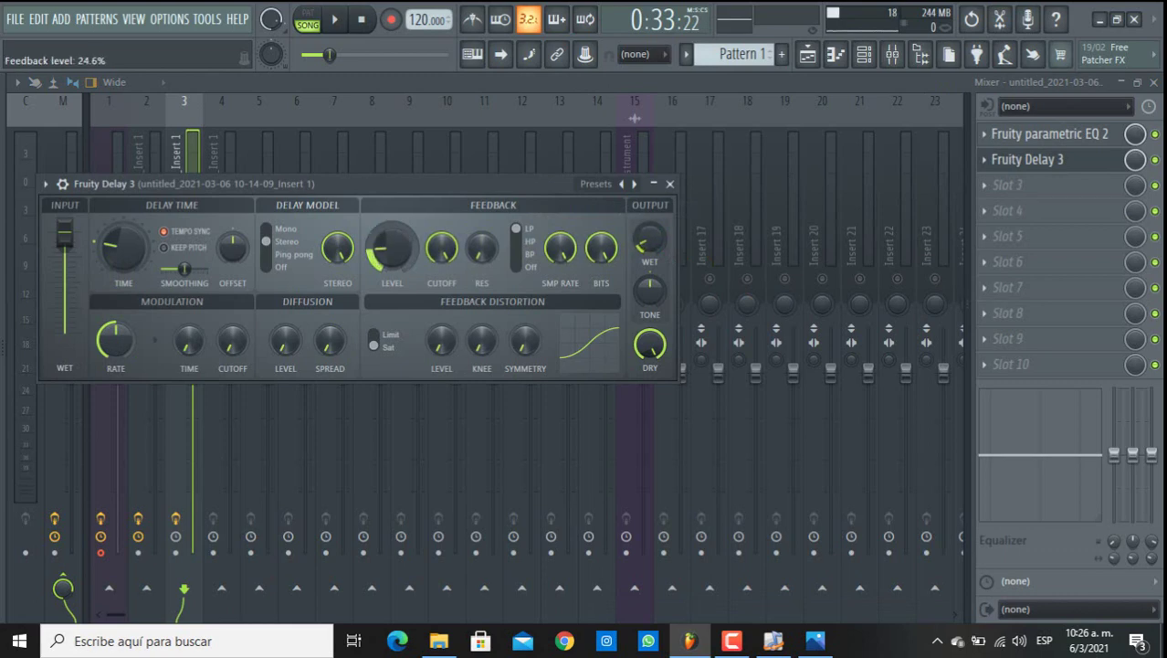
- Reduce the delay's input wet to roughly half, briefly audition the second take, and fine-tune the input wet
{"action": "left_click_drag", "start_coordinate": [65, 235], "coordinate": [64, 248]}
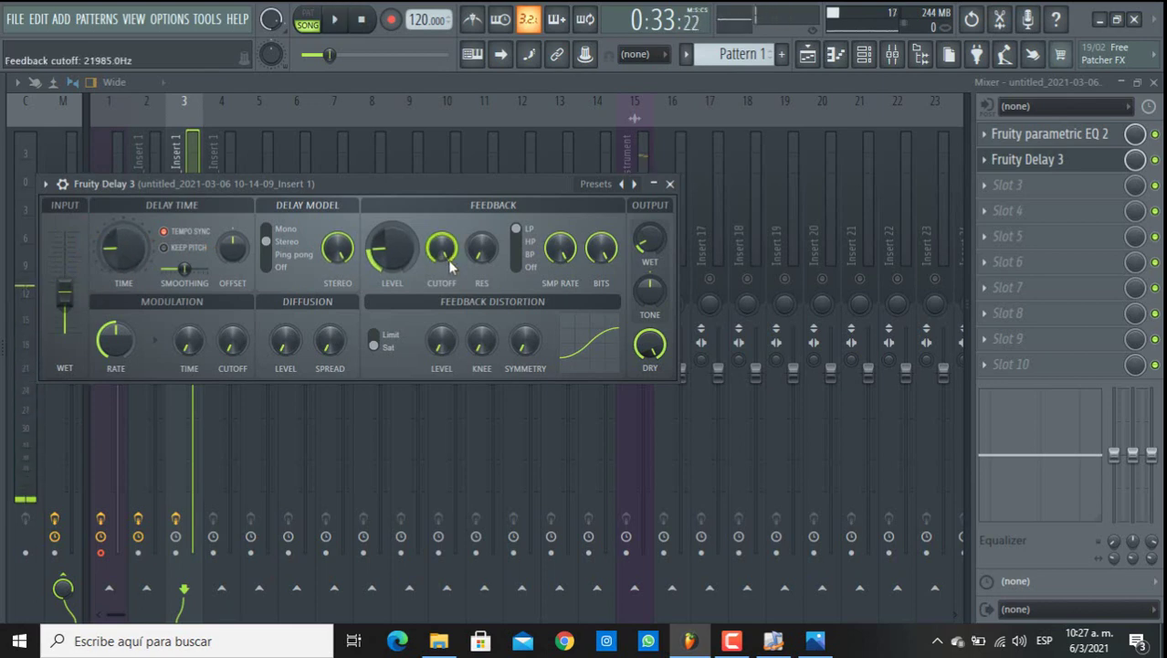
{"action": "left_click_drag", "start_coordinate": [63, 294], "coordinate": [64, 281]}
{"action": "key", "text": "space"}
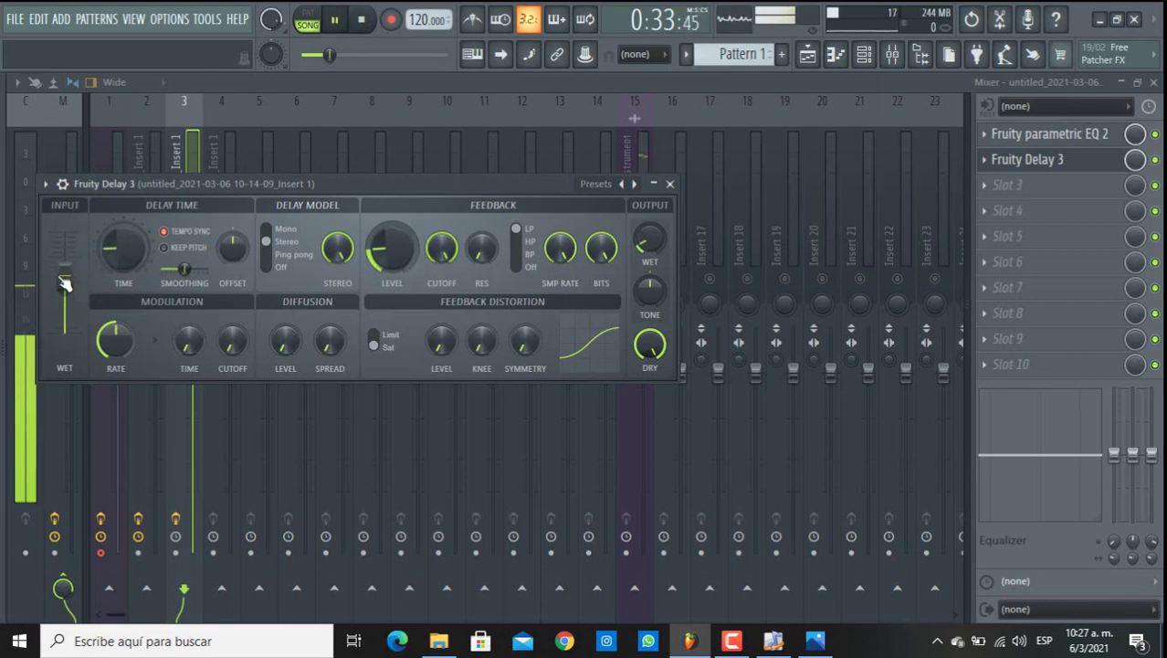
{"action": "key", "text": "space"}
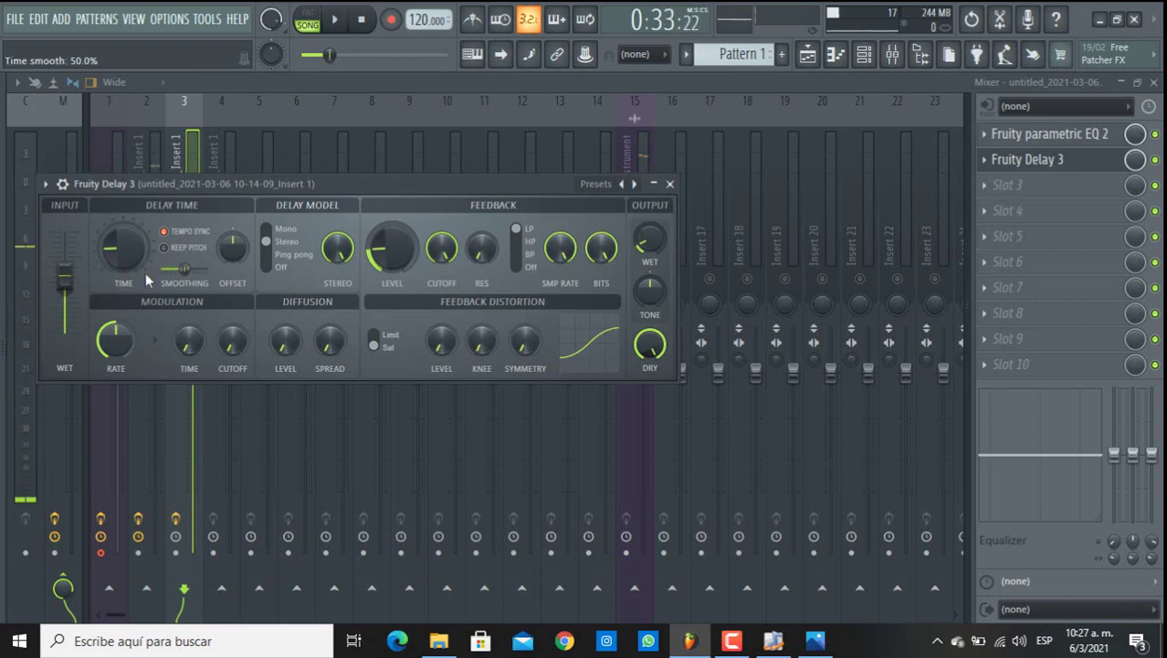
{"action": "left_click_drag", "start_coordinate": [64, 288], "coordinate": [64, 281]}
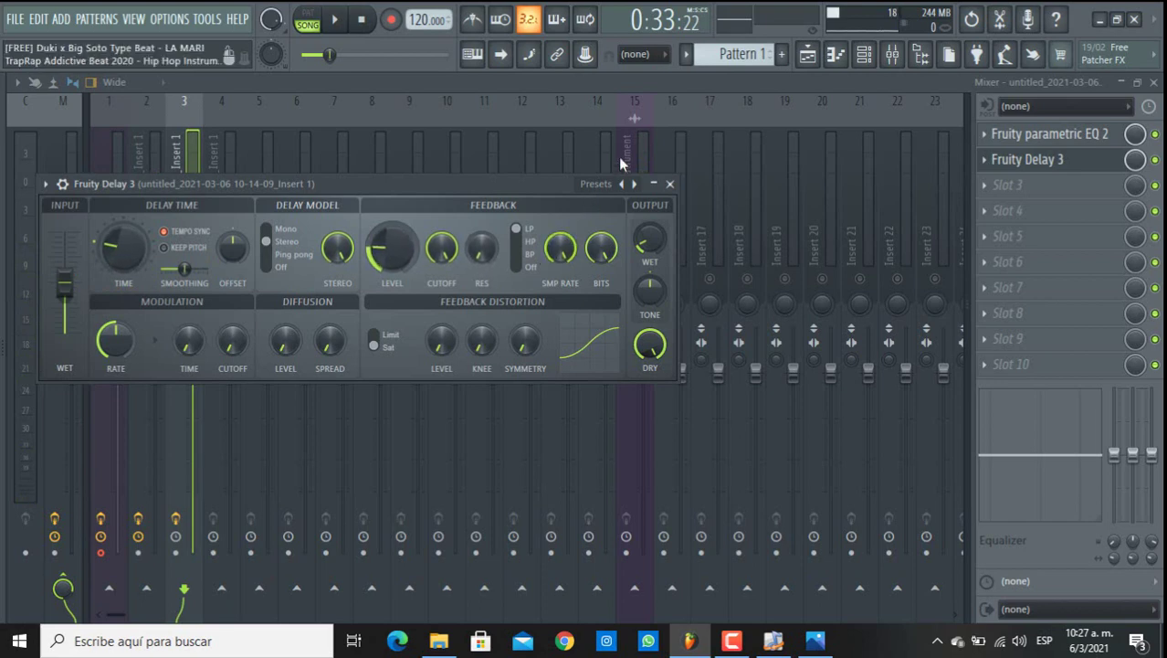
- Load Fruity Reeverb 2 into slot 3 of the second take with the Default preset, adjust its wet level and close it
{"action": "left_click", "coordinate": [1099, 209]}
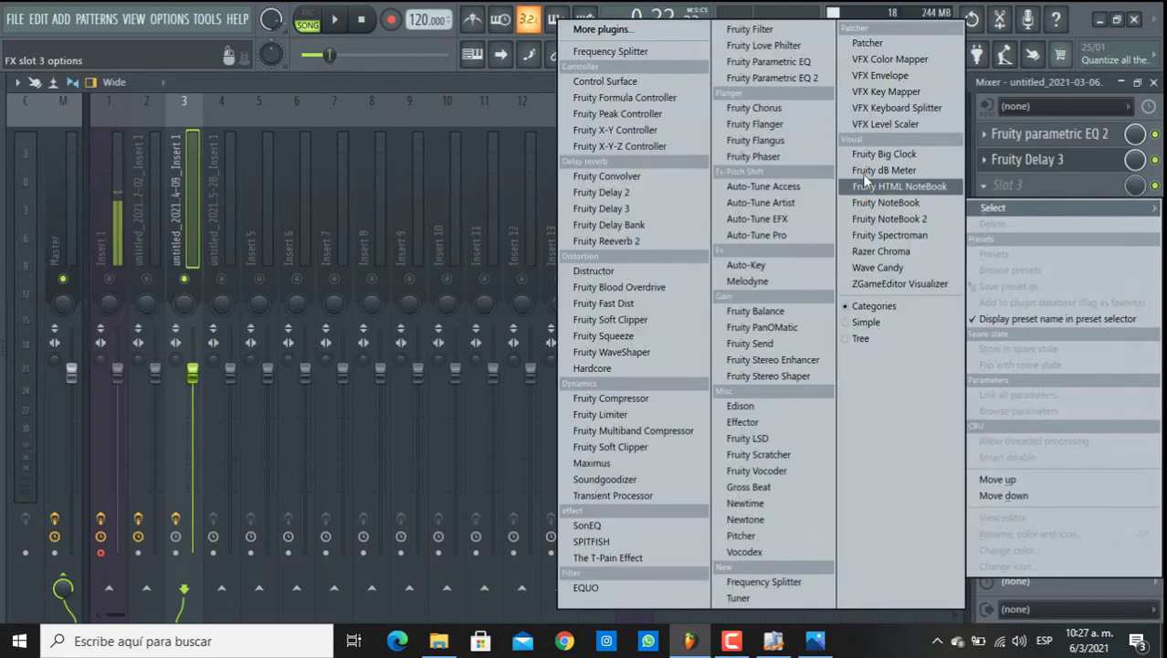
{"action": "left_click", "coordinate": [632, 242]}
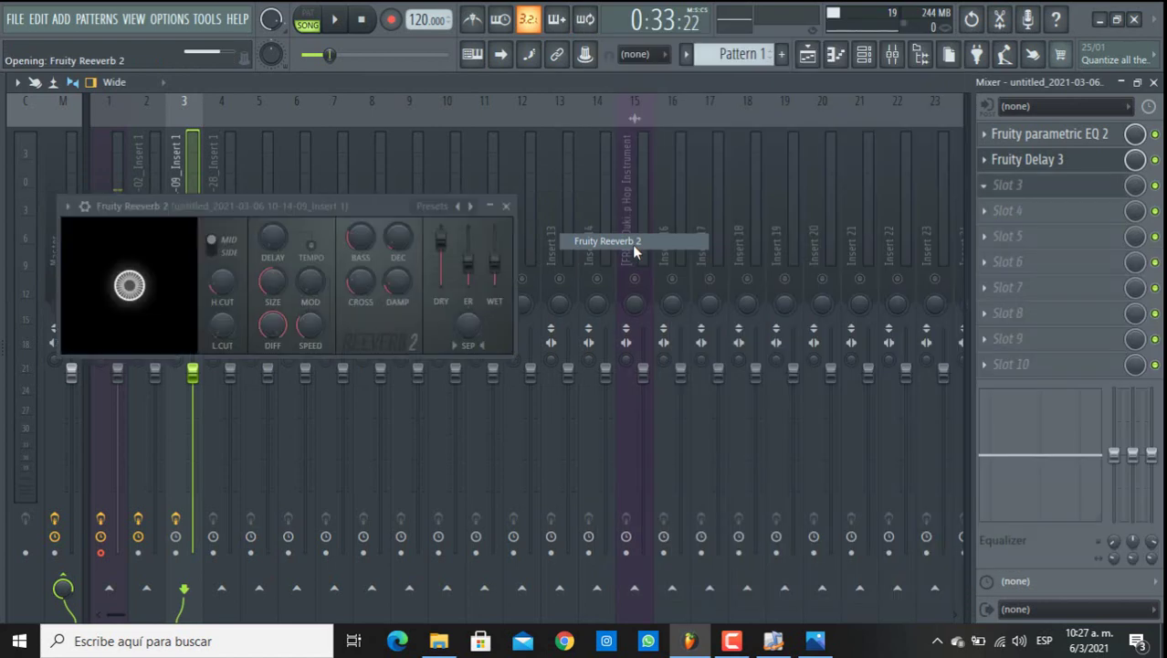
{"action": "left_click", "coordinate": [444, 207]}
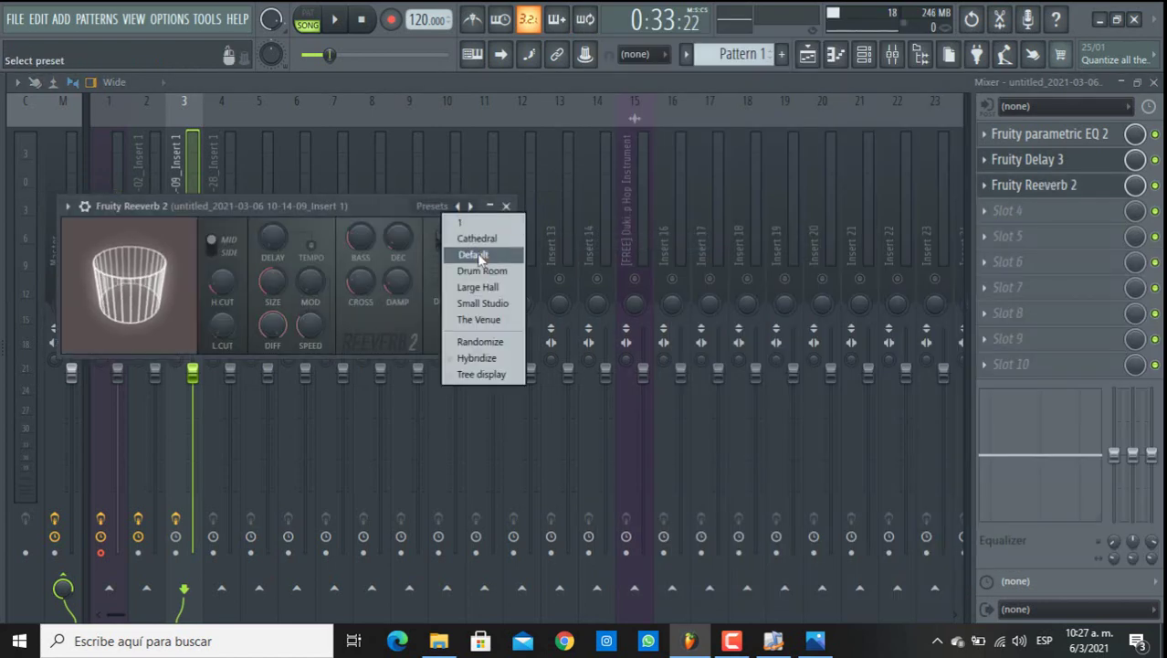
{"action": "left_click", "coordinate": [477, 253]}
{"action": "left_click_drag", "start_coordinate": [482, 247], "coordinate": [505, 266]}
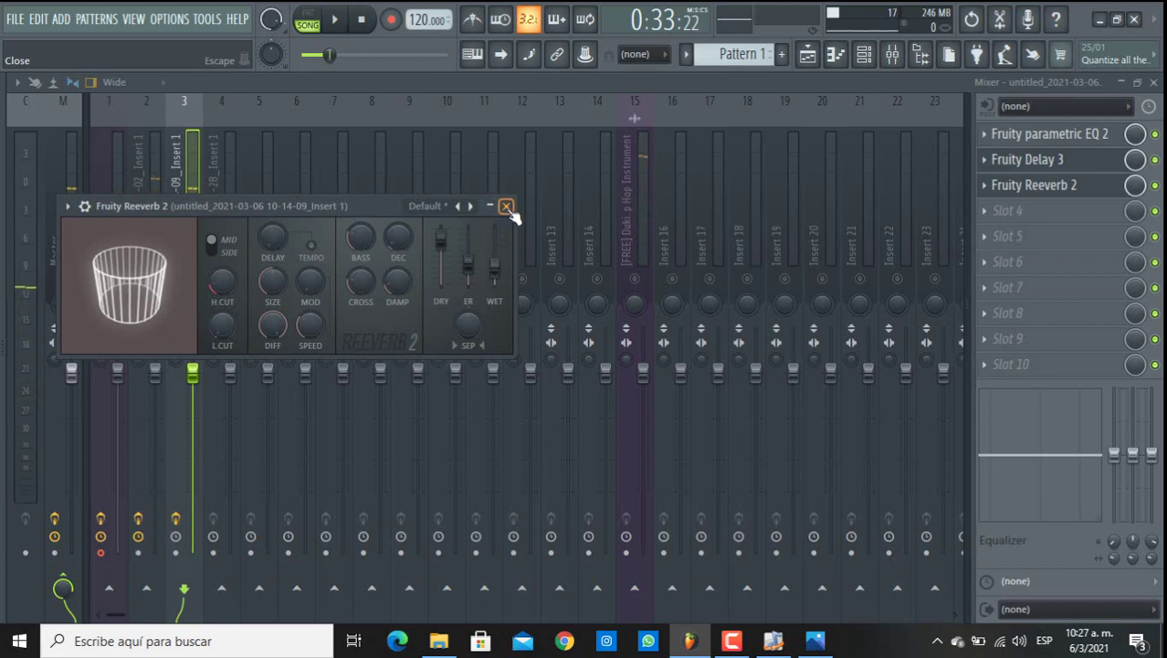
{"action": "left_click", "coordinate": [506, 206]}
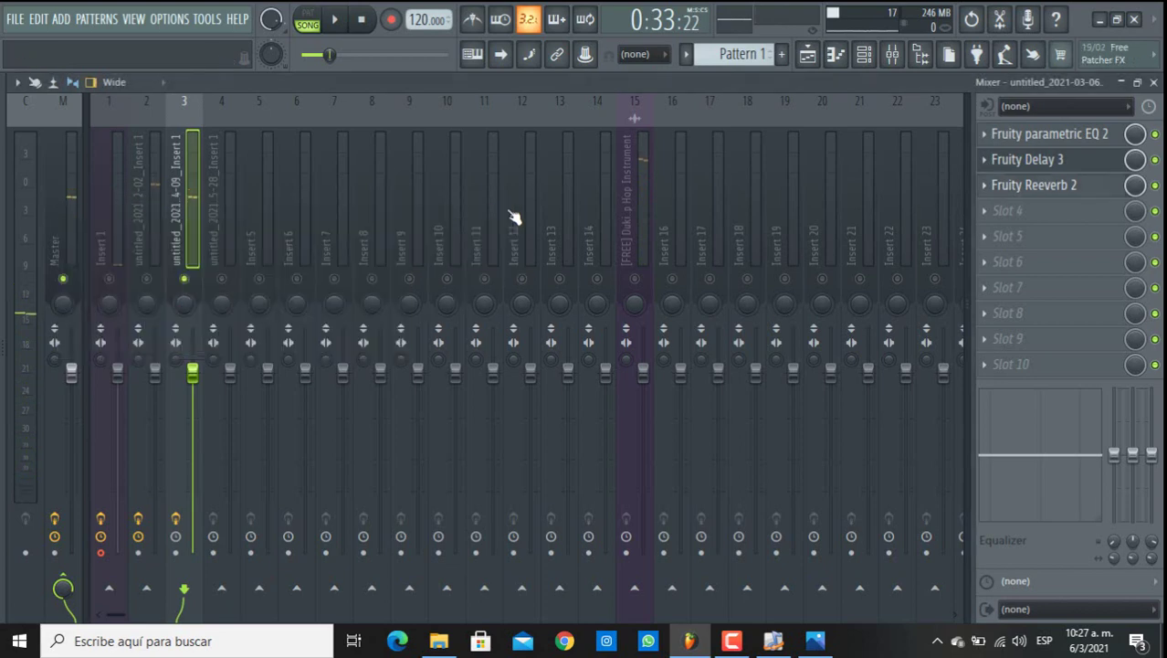
- Load SonEQ into slot 4 of the second vocal take
{"action": "left_click", "coordinate": [999, 217]}
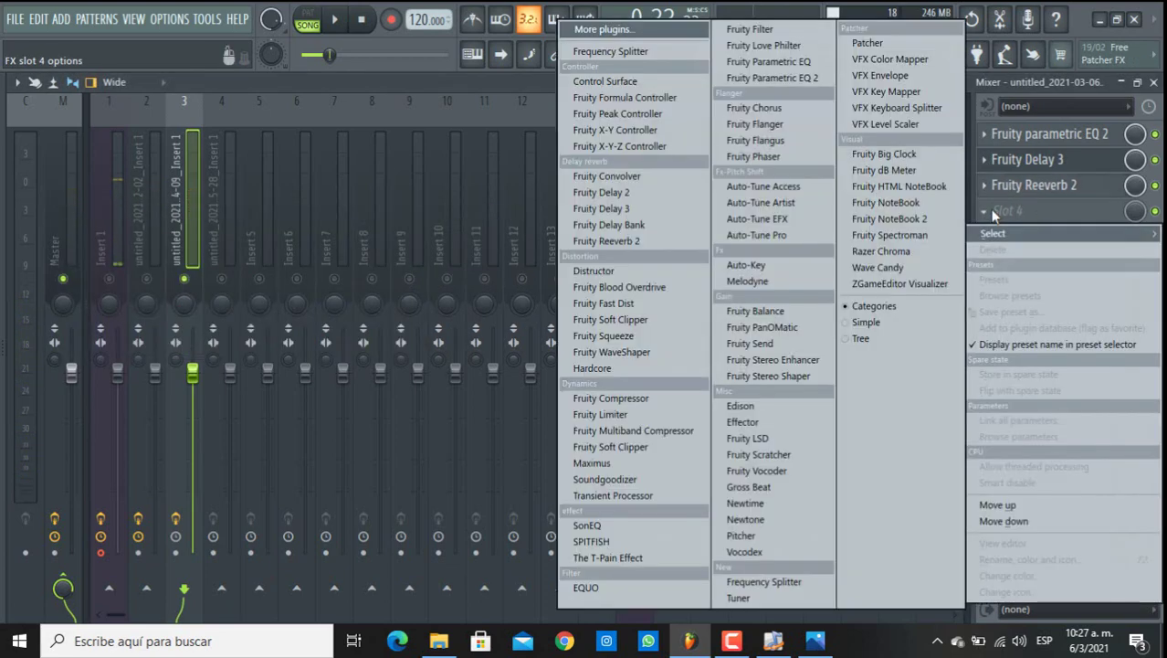
{"action": "left_click", "coordinate": [611, 526]}
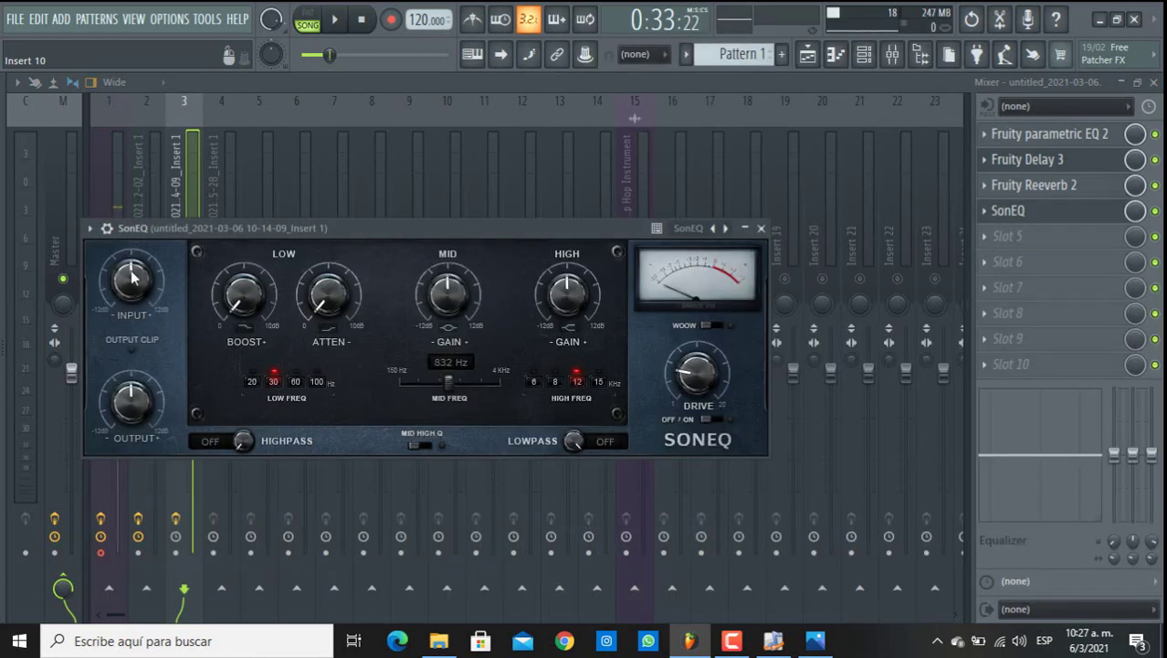
- Raise SonEQ's input gain slightly on the second vocal take, lower its output gain to about -2 dB and close it
{"action": "left_click_drag", "start_coordinate": [132, 279], "coordinate": [132, 268]}
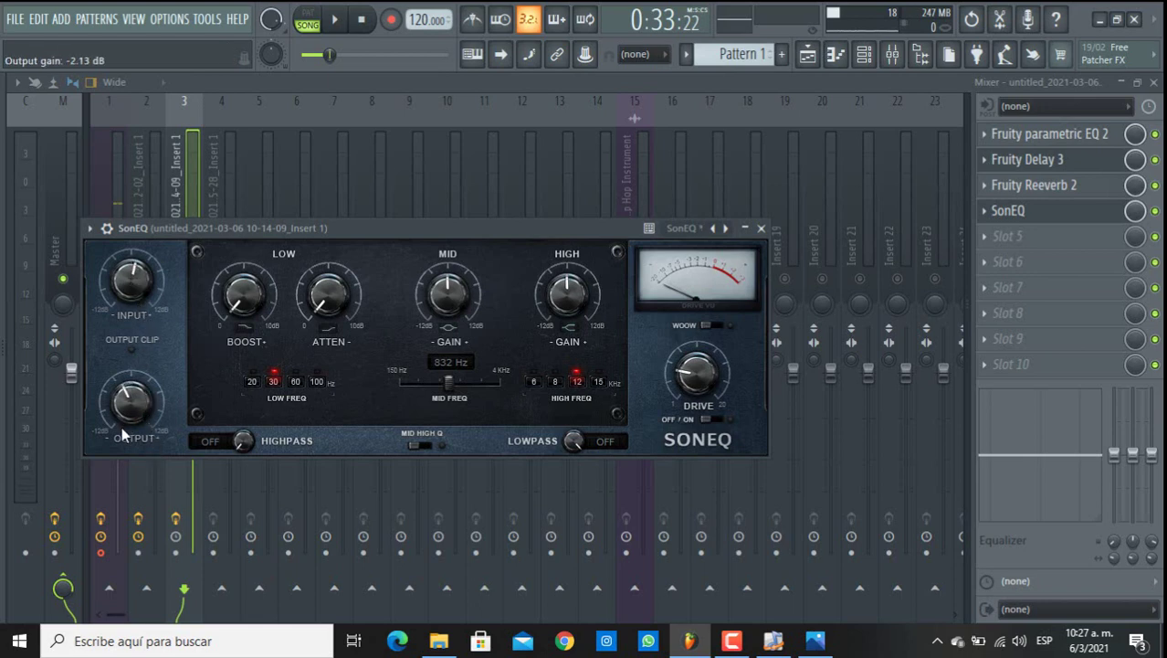
{"action": "left_click_drag", "start_coordinate": [122, 430], "coordinate": [115, 437]}
{"action": "left_click", "coordinate": [761, 228]}
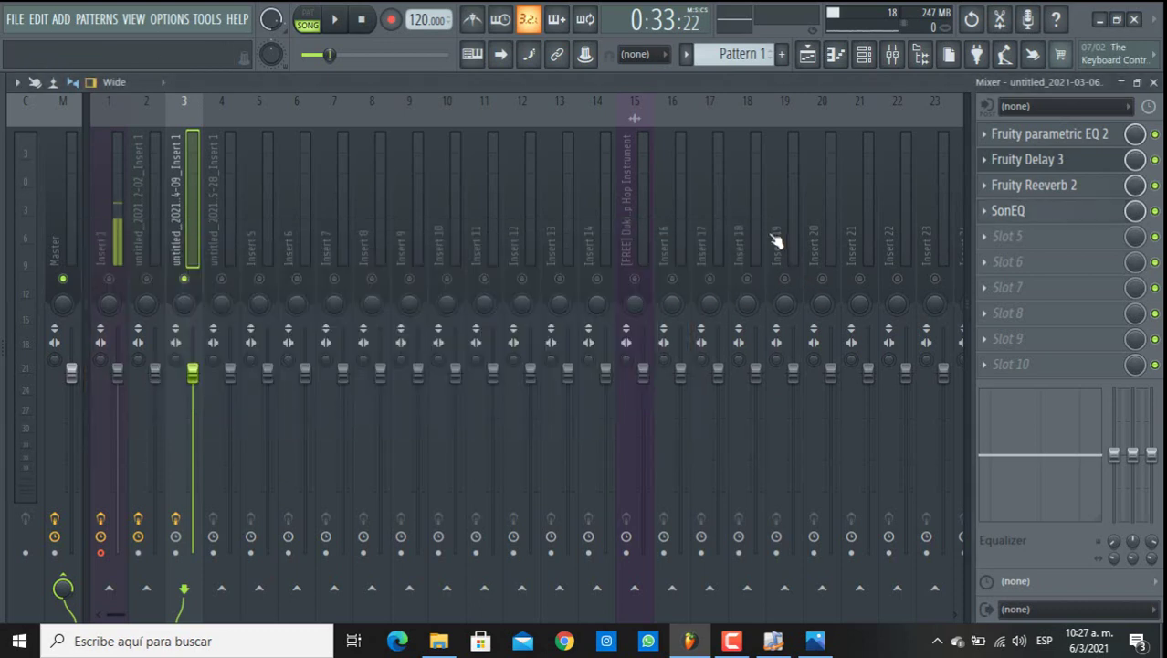
- Load The T-Pain Effect into slot 5 of the second take and set its key to D and scale to Minor
{"action": "left_click", "coordinate": [991, 265]}
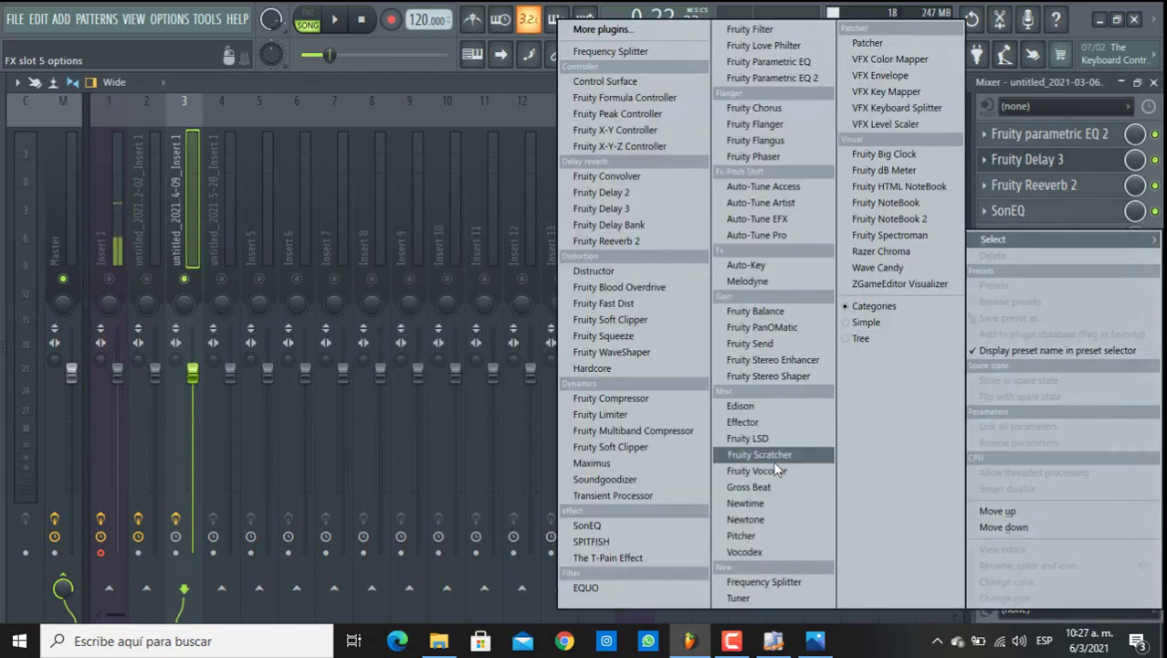
{"action": "left_click", "coordinate": [646, 549]}
{"action": "left_click", "coordinate": [193, 401]}
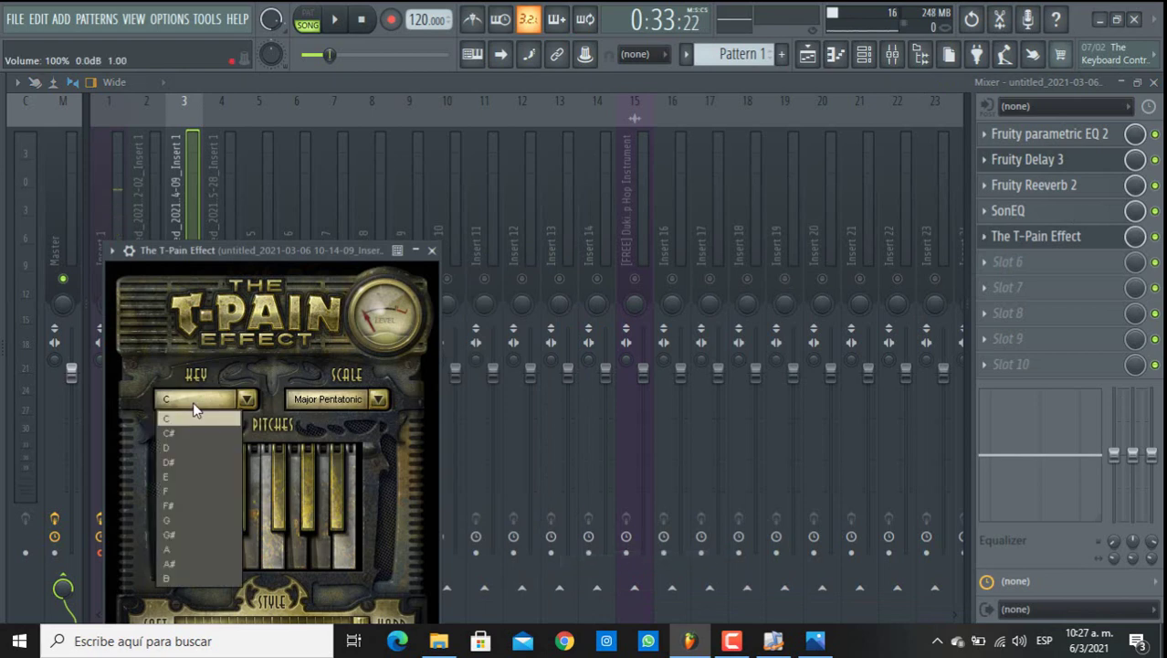
{"action": "left_click", "coordinate": [196, 449]}
{"action": "left_click", "coordinate": [314, 400]}
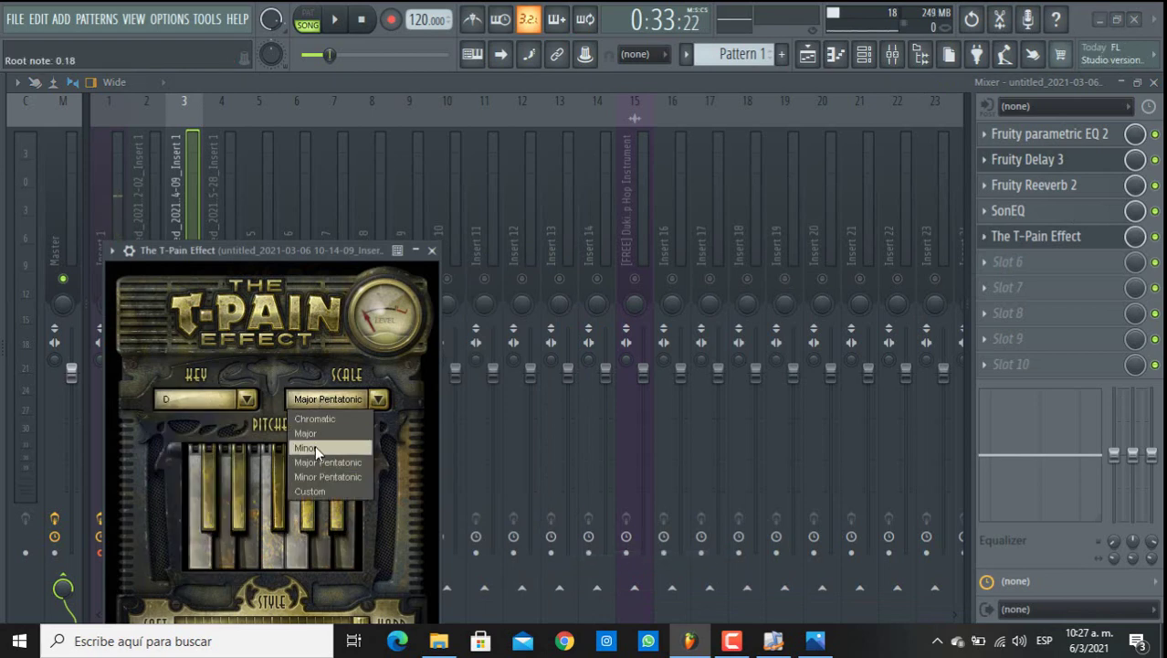
{"action": "left_click", "coordinate": [314, 445]}
{"action": "left_click_drag", "start_coordinate": [308, 248], "coordinate": [401, 138]}
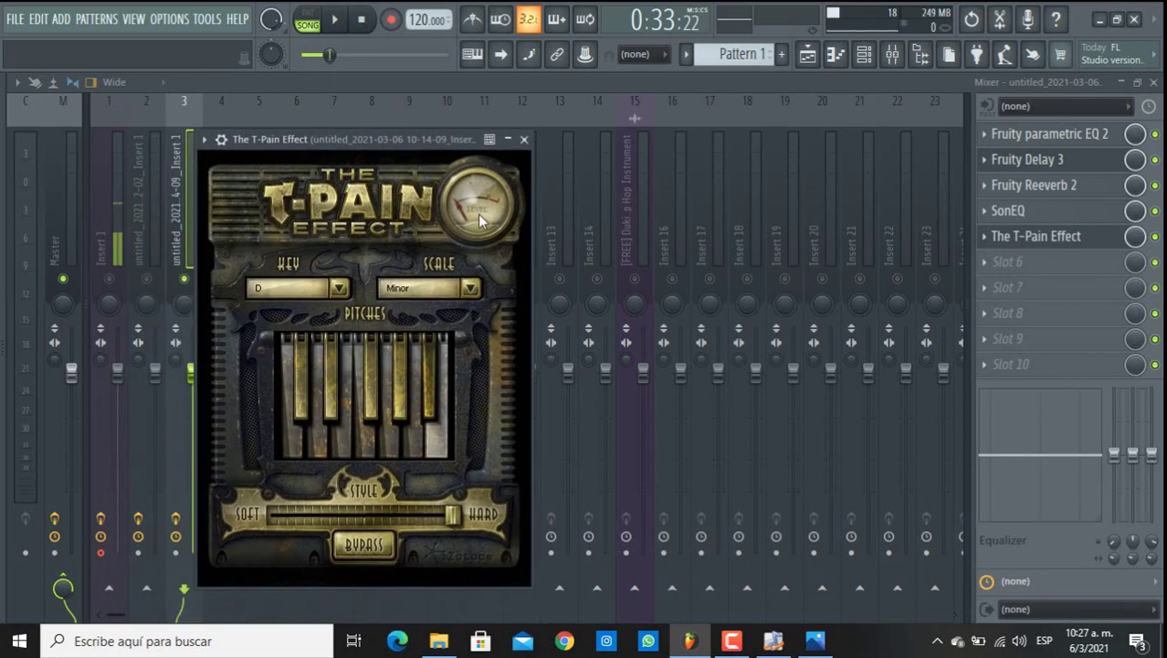
- Audition the second take with the pitch correction and close The T-Pain Effect
{"action": "key", "text": "space"}
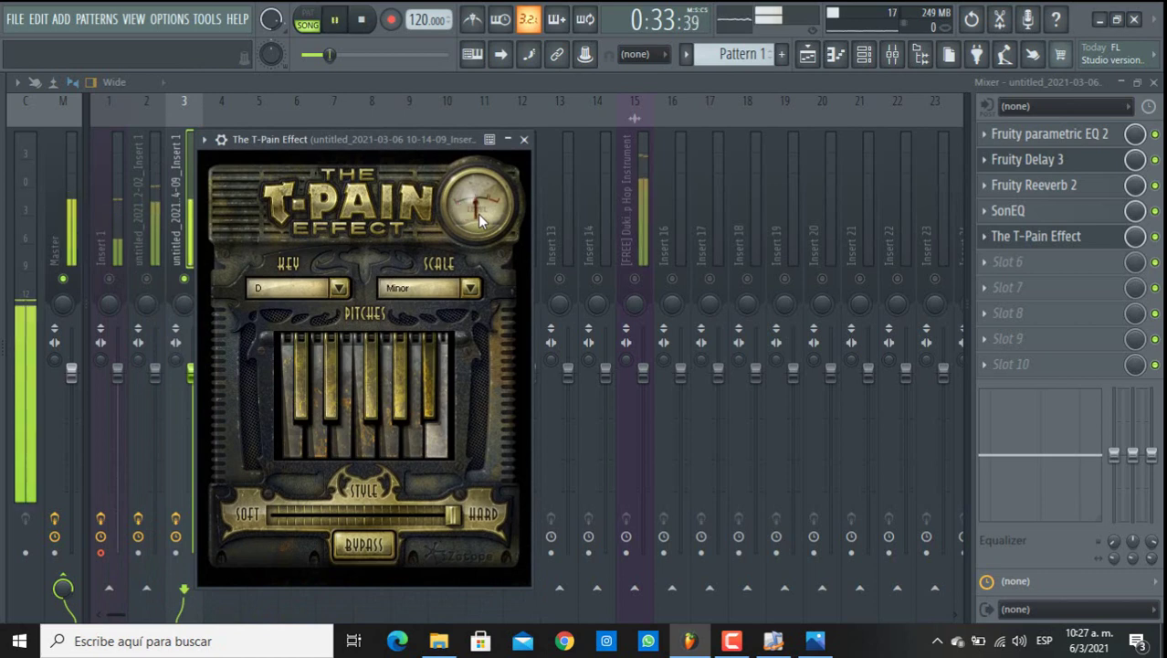
{"action": "left_click", "coordinate": [523, 139]}
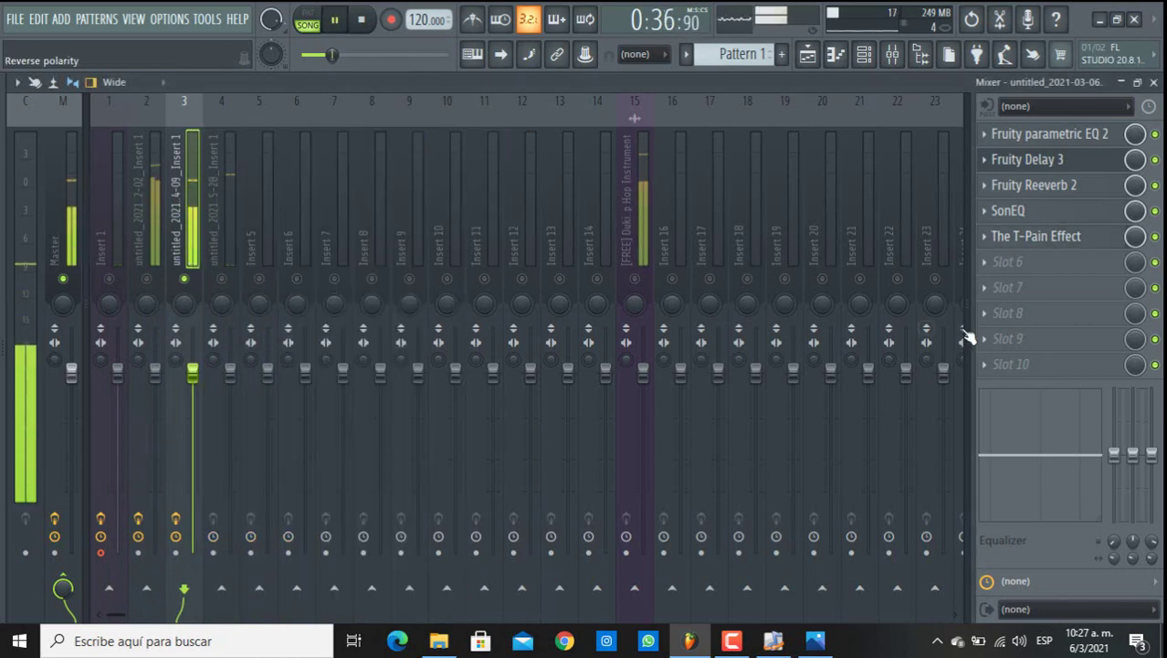
{"action": "key", "text": "space"}
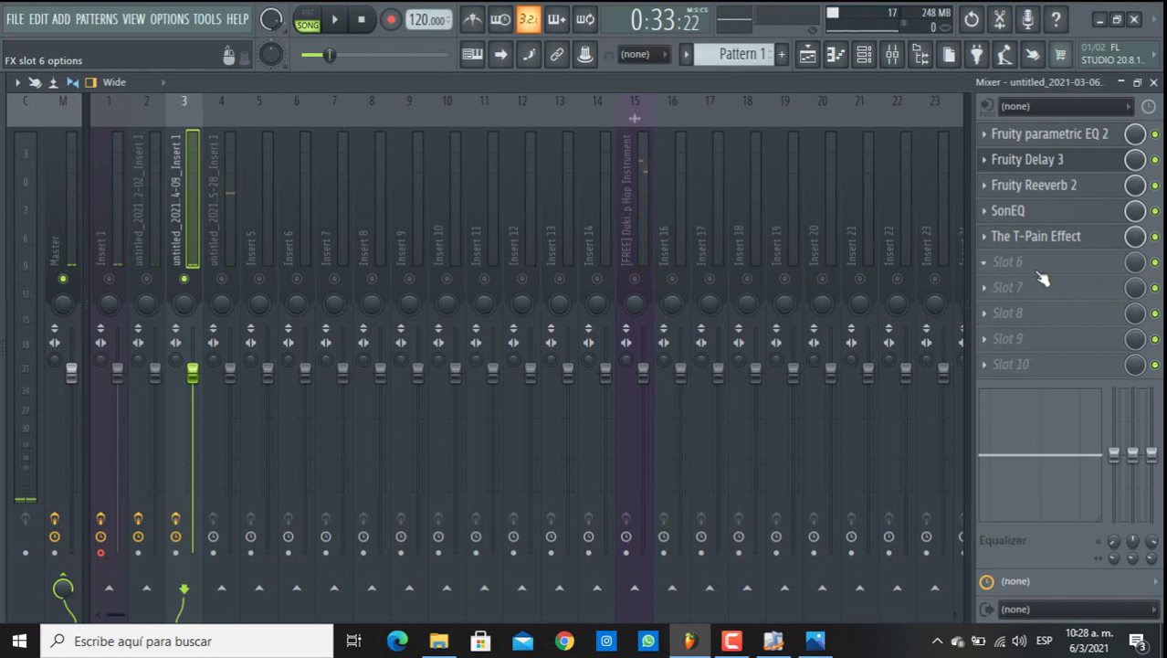
- Load Soundgoodizer into slot 6 of the second take
{"action": "right_click", "coordinate": [1041, 279]}
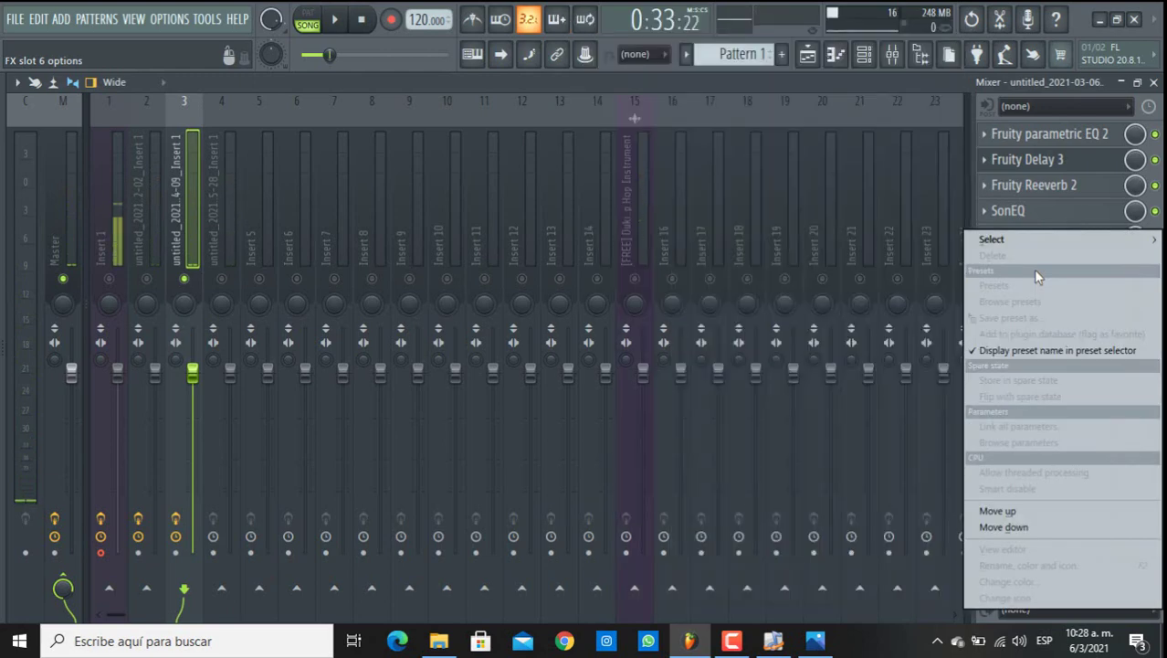
{"action": "mouse_move", "coordinate": [1011, 246]}
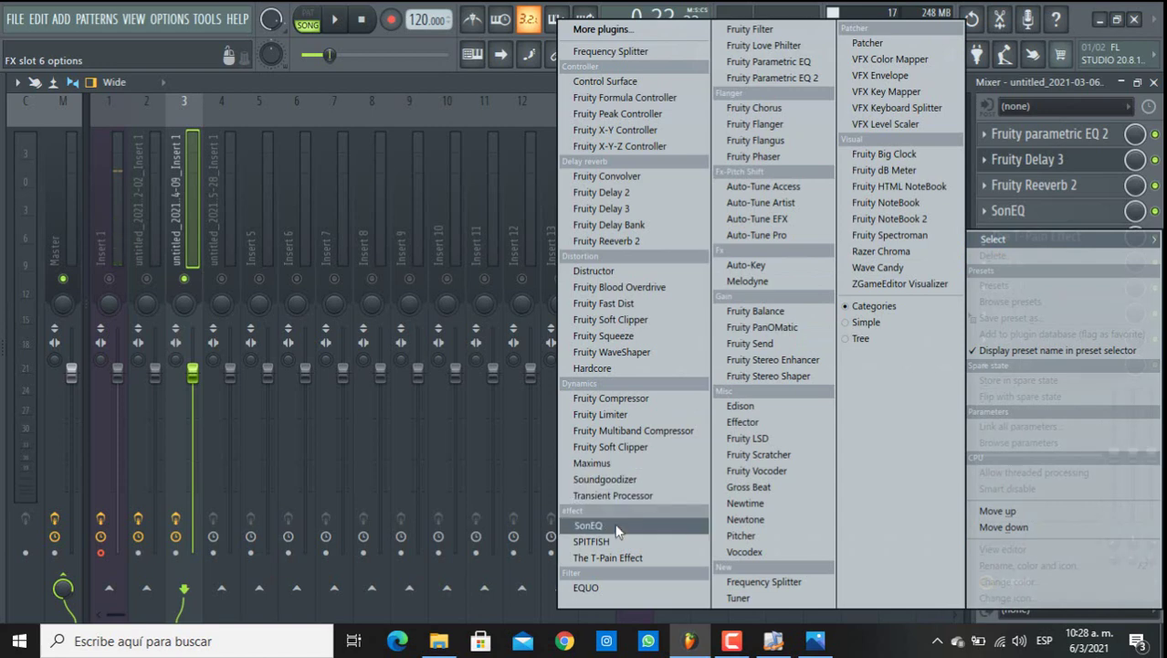
{"action": "left_click", "coordinate": [610, 479]}
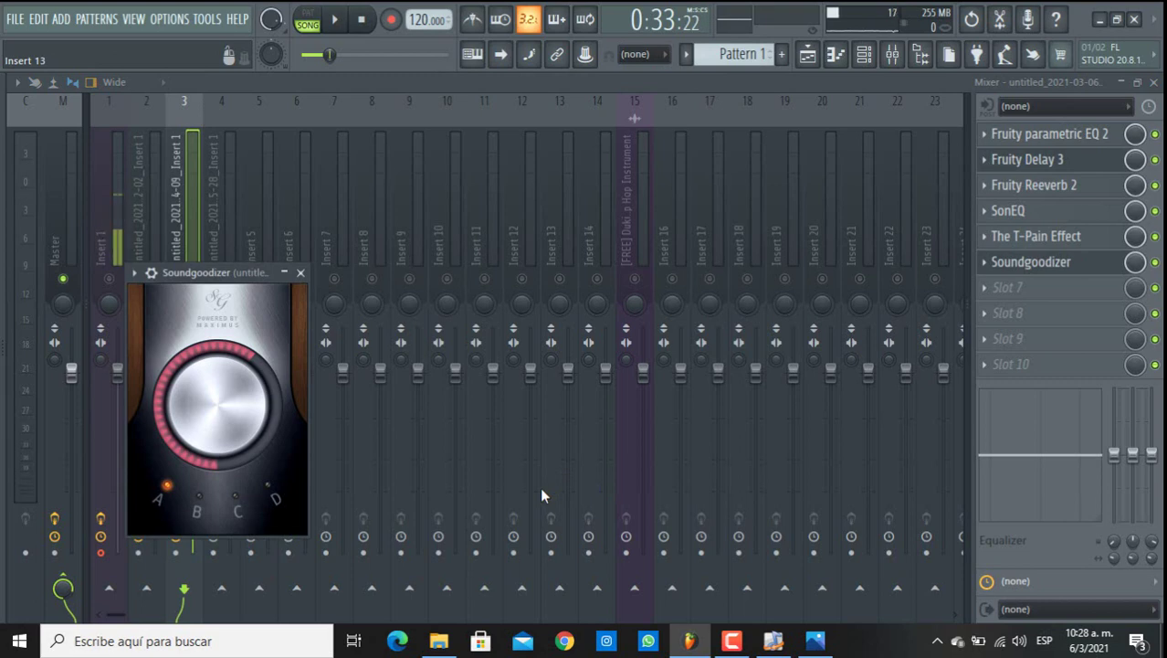
- Compare Soundgoodizer's modes during playback, keep mode A, lower its amount to about 20%, and close it
{"action": "key", "text": "space"}
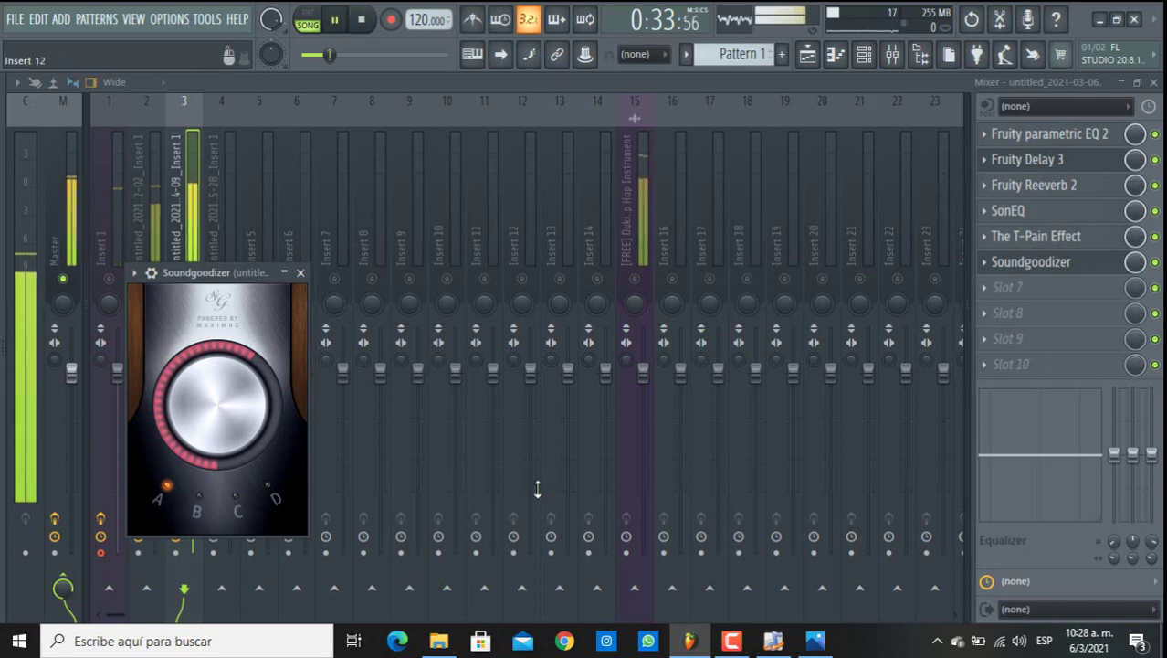
{"action": "left_click", "coordinate": [198, 496]}
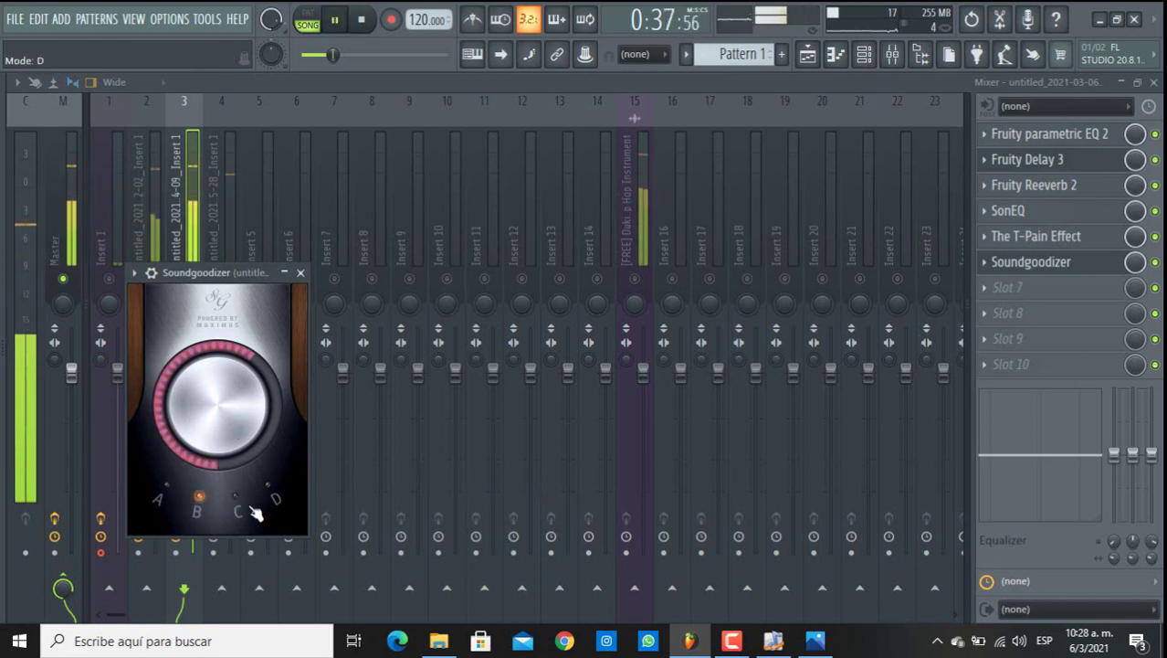
{"action": "left_click", "coordinate": [253, 509]}
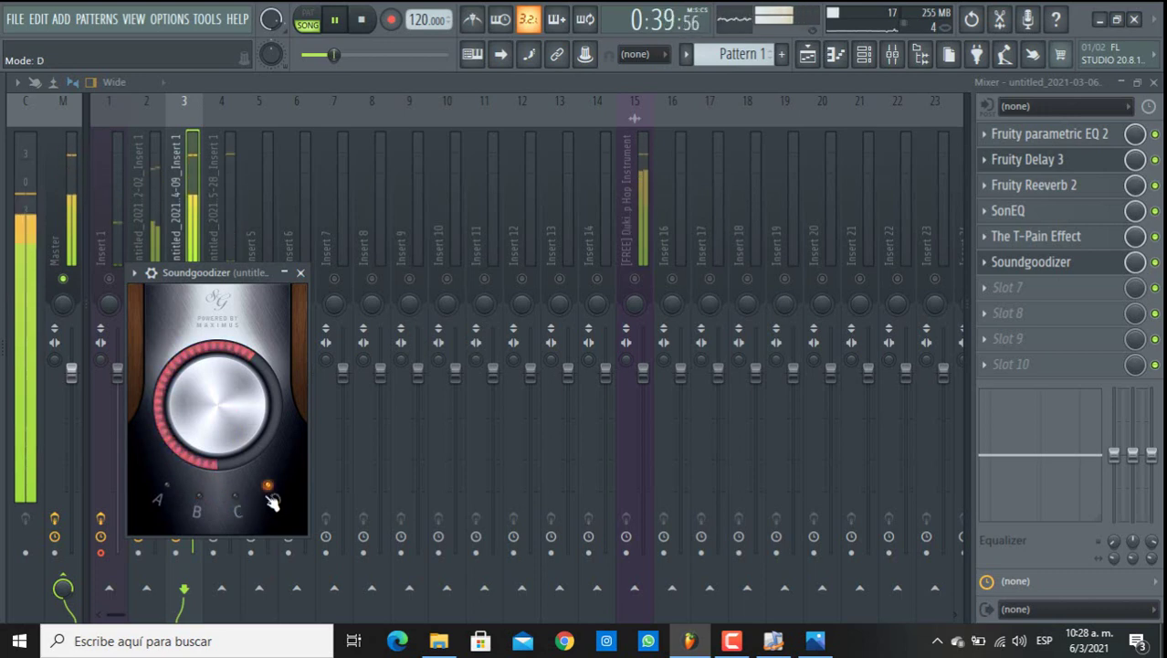
{"action": "left_click", "coordinate": [198, 497]}
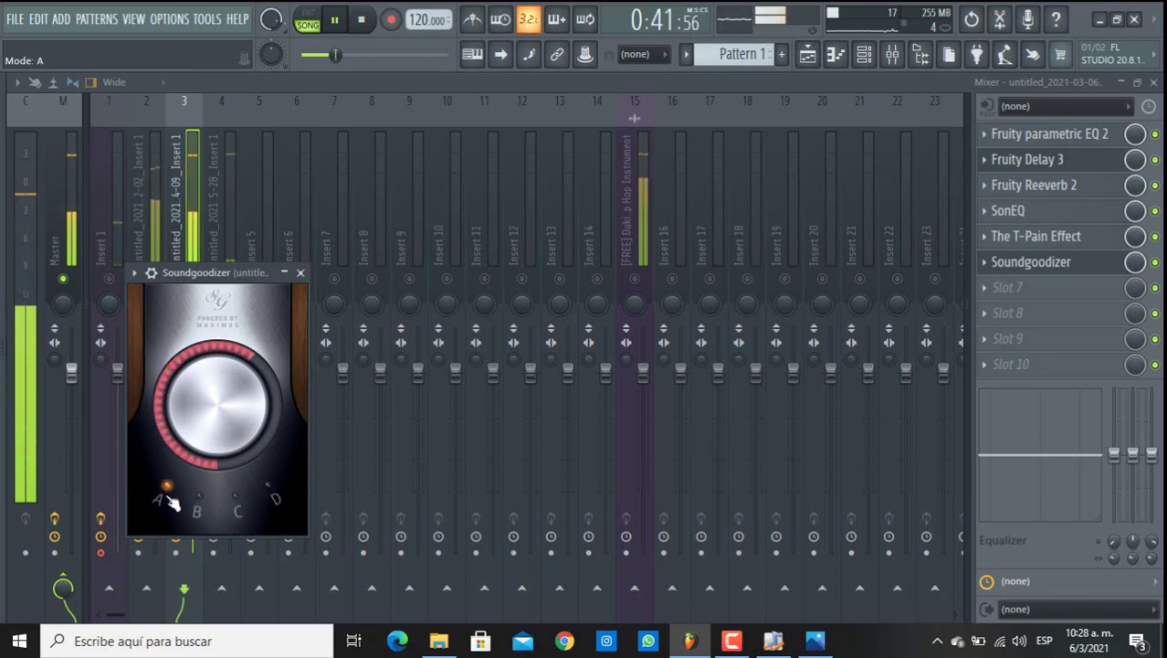
{"action": "left_click", "coordinate": [166, 491]}
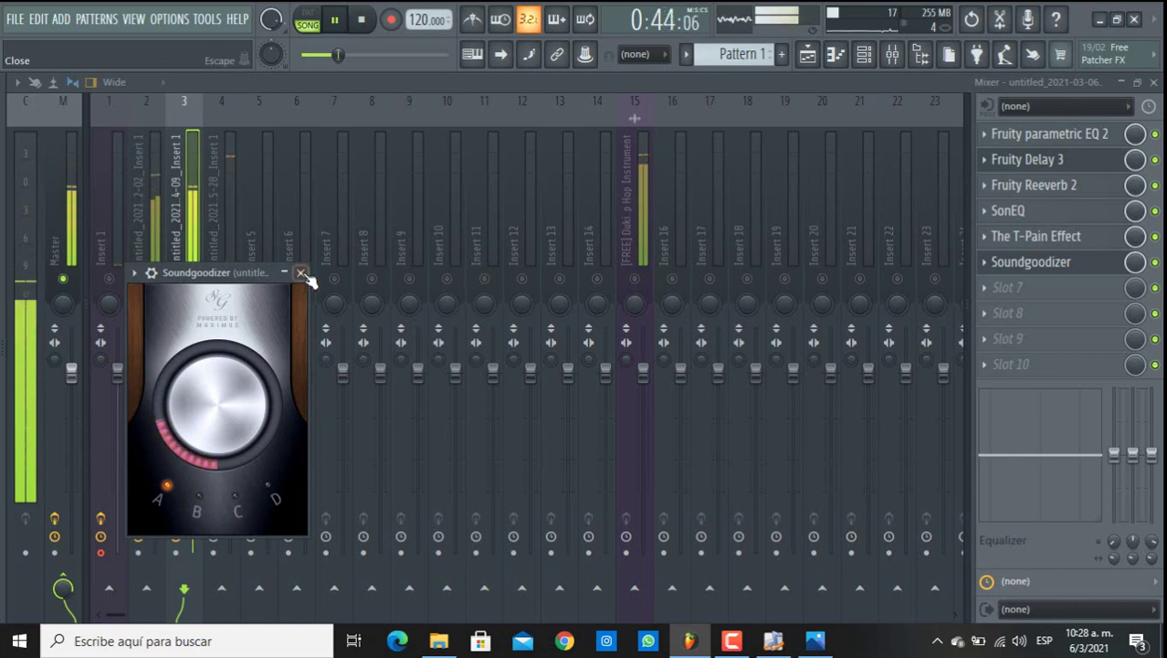
{"action": "left_click", "coordinate": [300, 272]}
{"action": "key", "text": "space"}
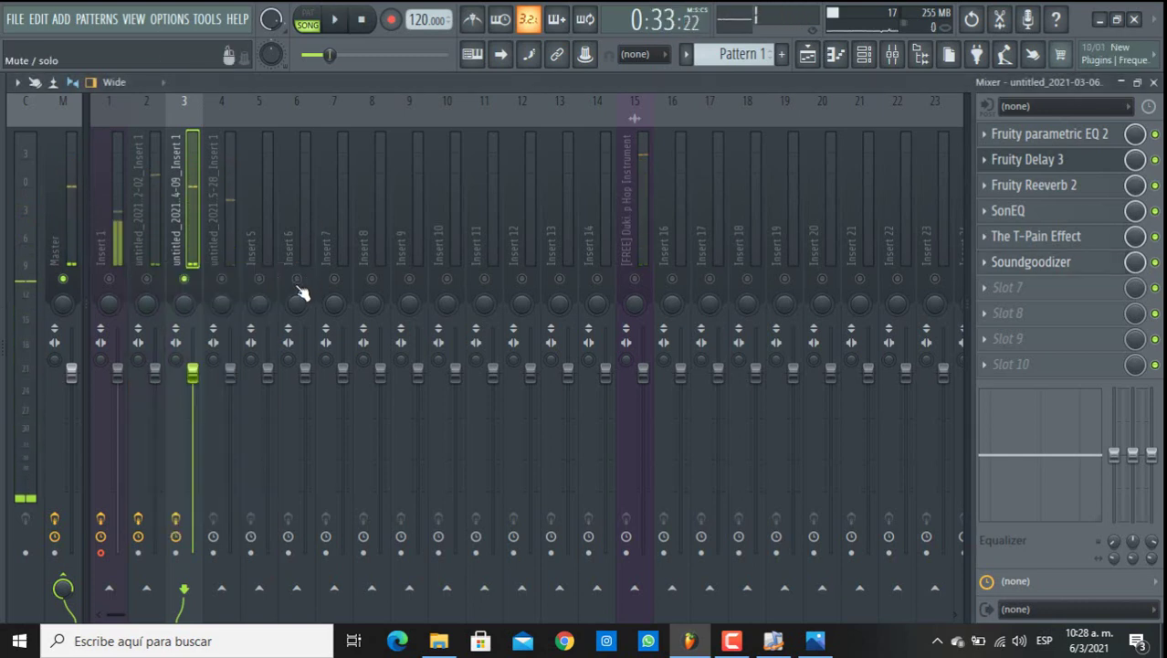
- Solo the first take's mixer track and unmute the second take and the beat on track 15
{"action": "right_click", "coordinate": [147, 280]}
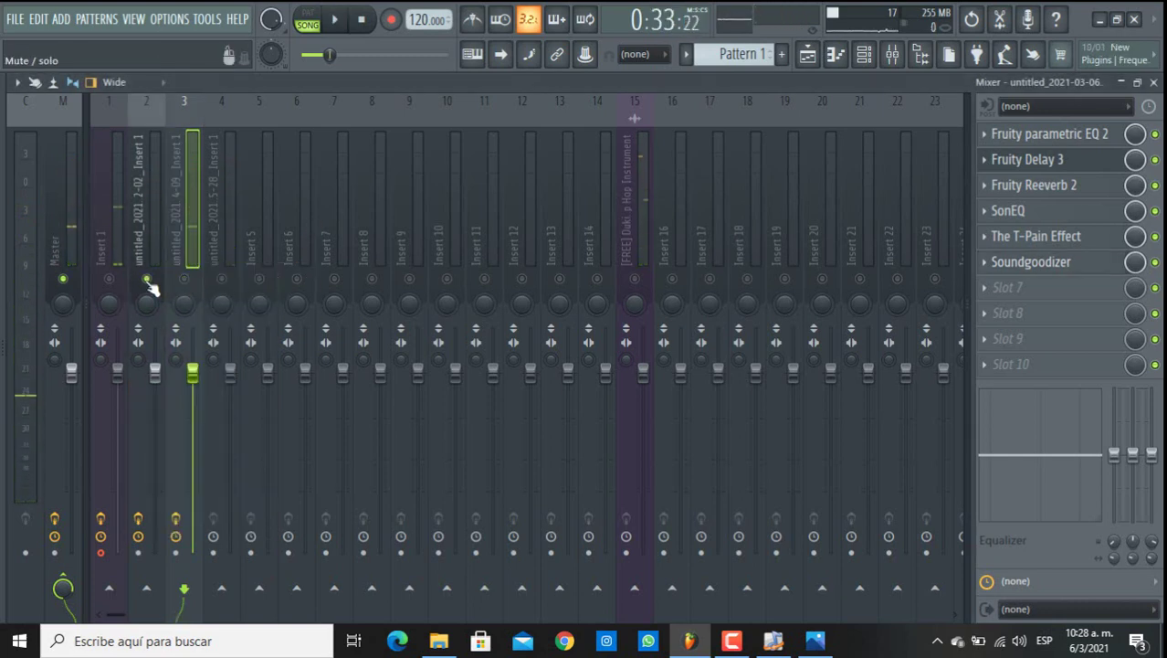
{"action": "left_click", "coordinate": [184, 279]}
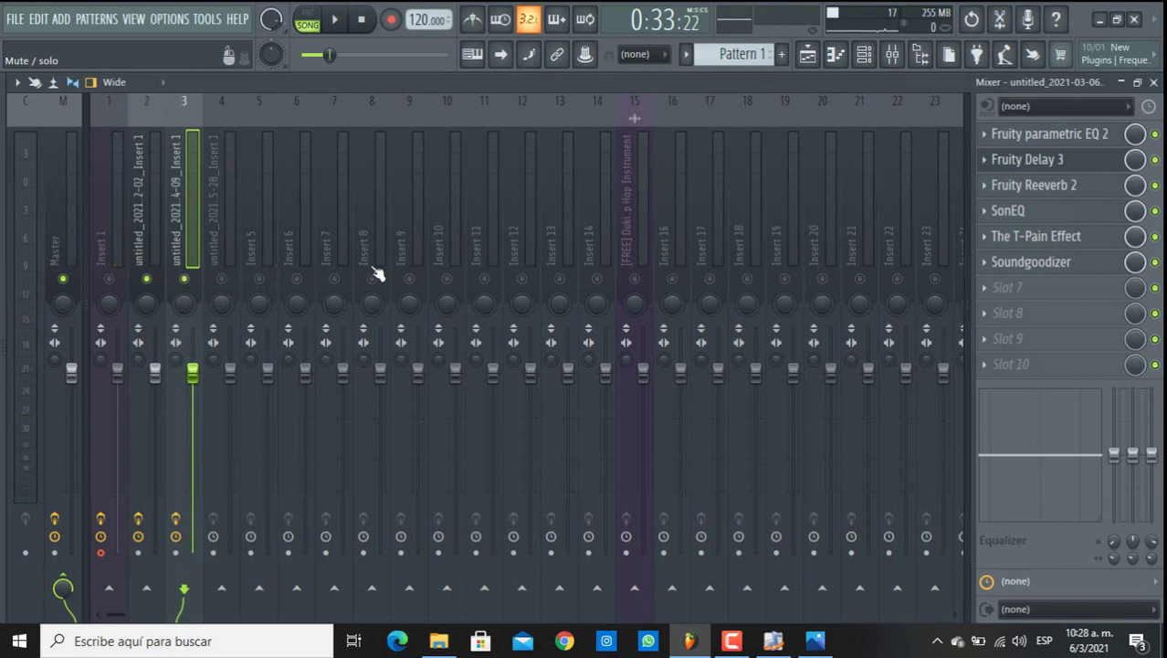
{"action": "left_click", "coordinate": [635, 279]}
- Play both takes over the beat and lower the second take's fader to about 78% (-5.3 dB)
{"action": "key", "text": "space"}
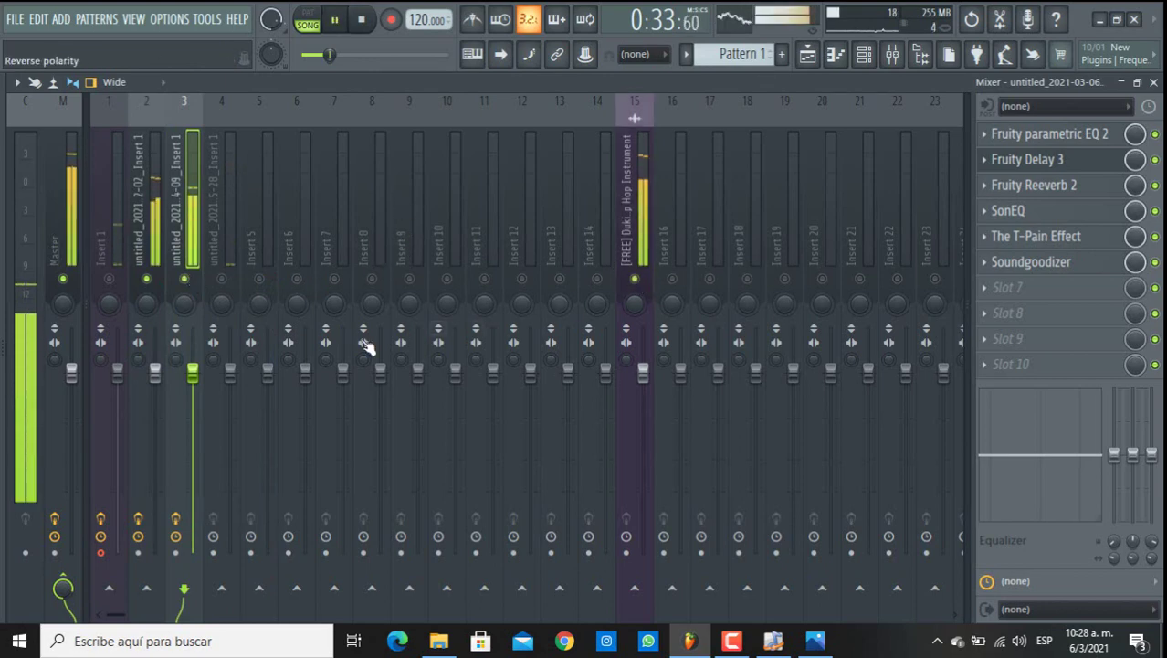
{"action": "left_click_drag", "start_coordinate": [193, 362], "coordinate": [192, 413]}
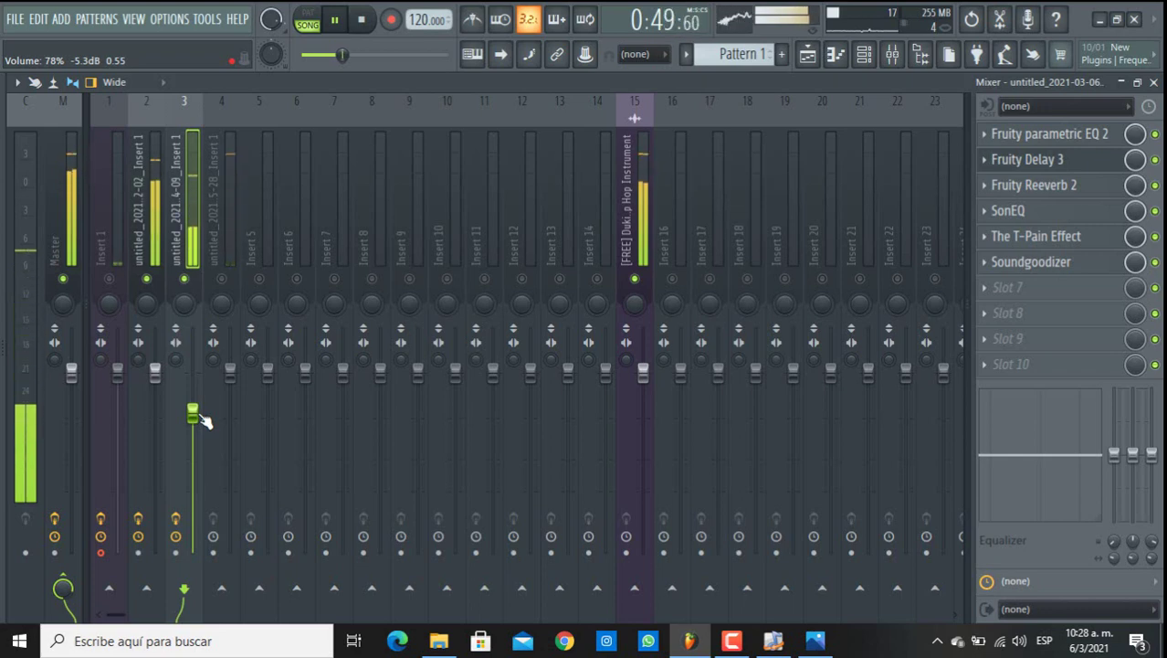
{"action": "key", "text": "space"}
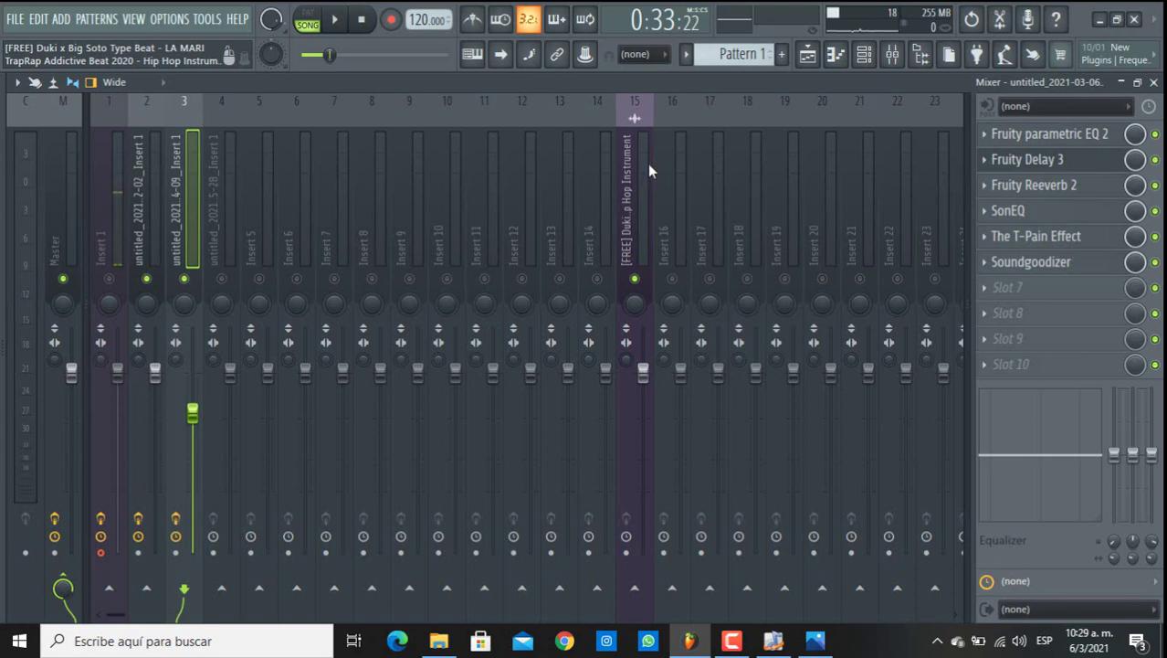
- Solo the third vocal take on mixer track 4 and load Fruity Parametric EQ 2 into its slot 1
{"action": "left_click", "coordinate": [225, 277]}
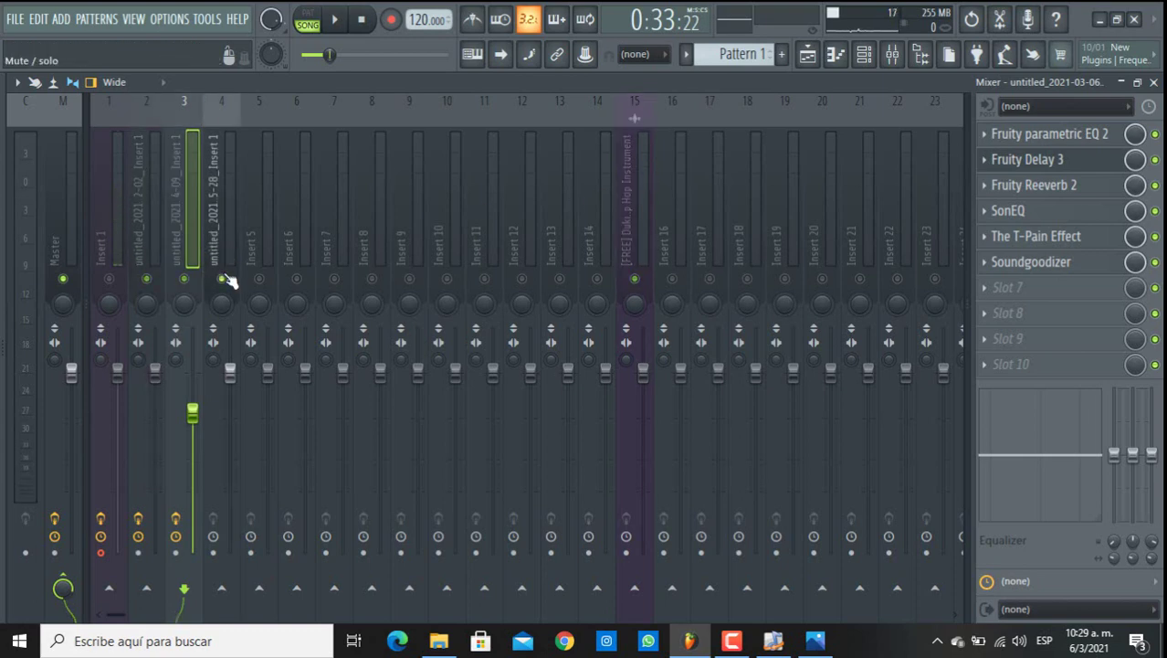
{"action": "left_click", "coordinate": [222, 240]}
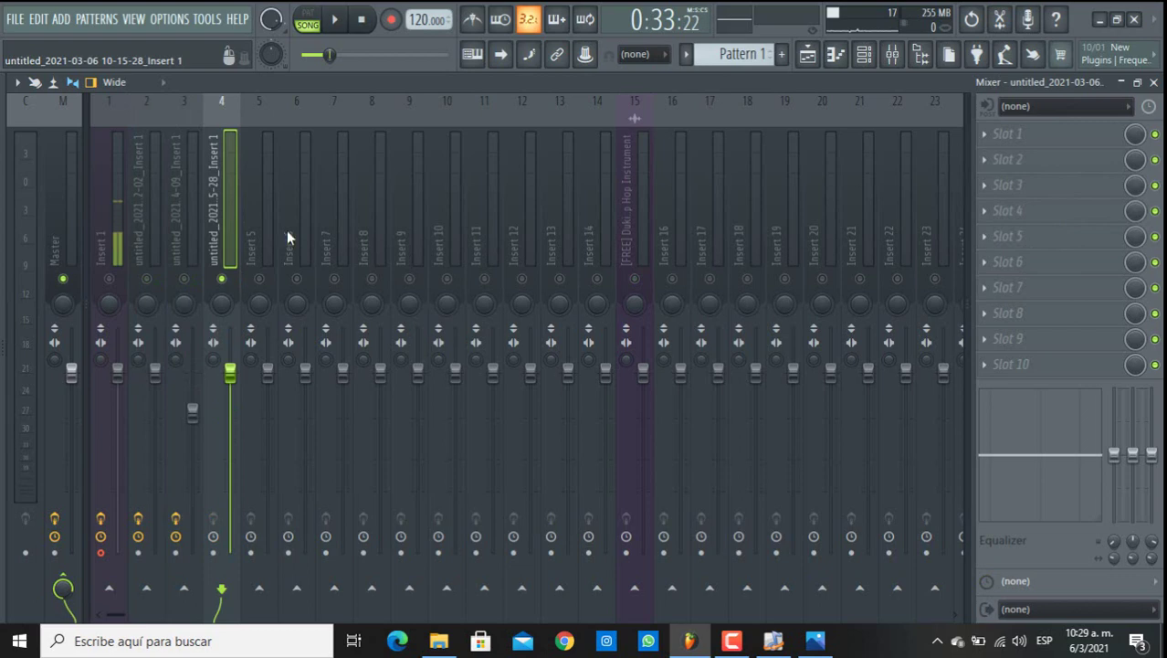
{"action": "left_click", "coordinate": [1025, 135]}
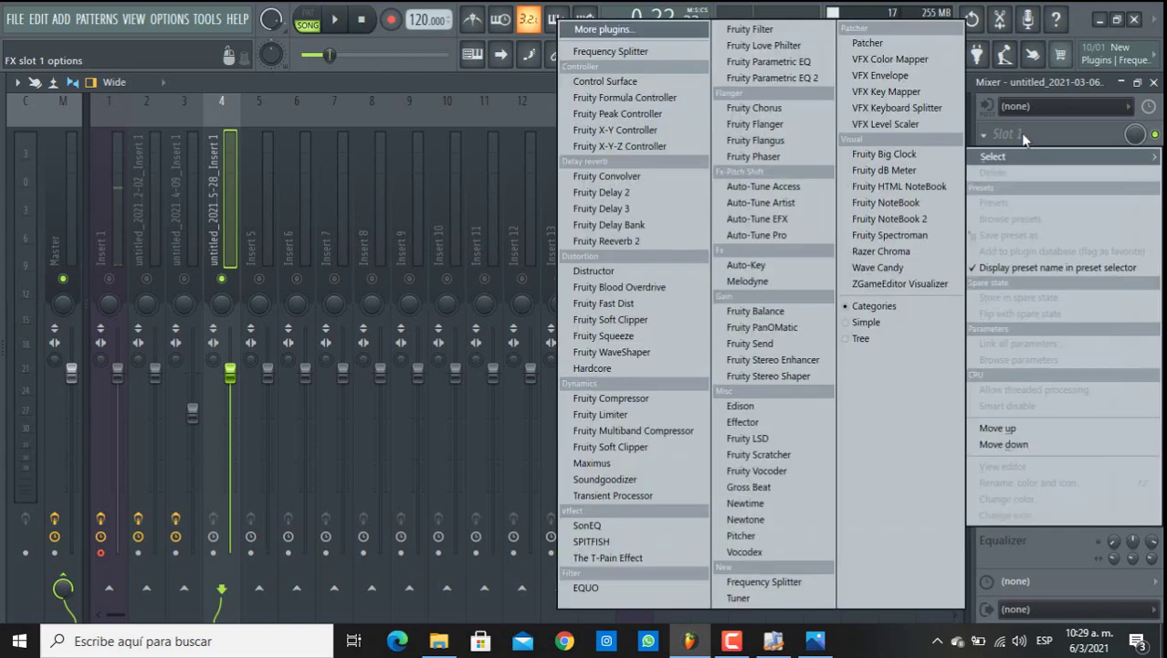
{"action": "left_click", "coordinate": [781, 78]}
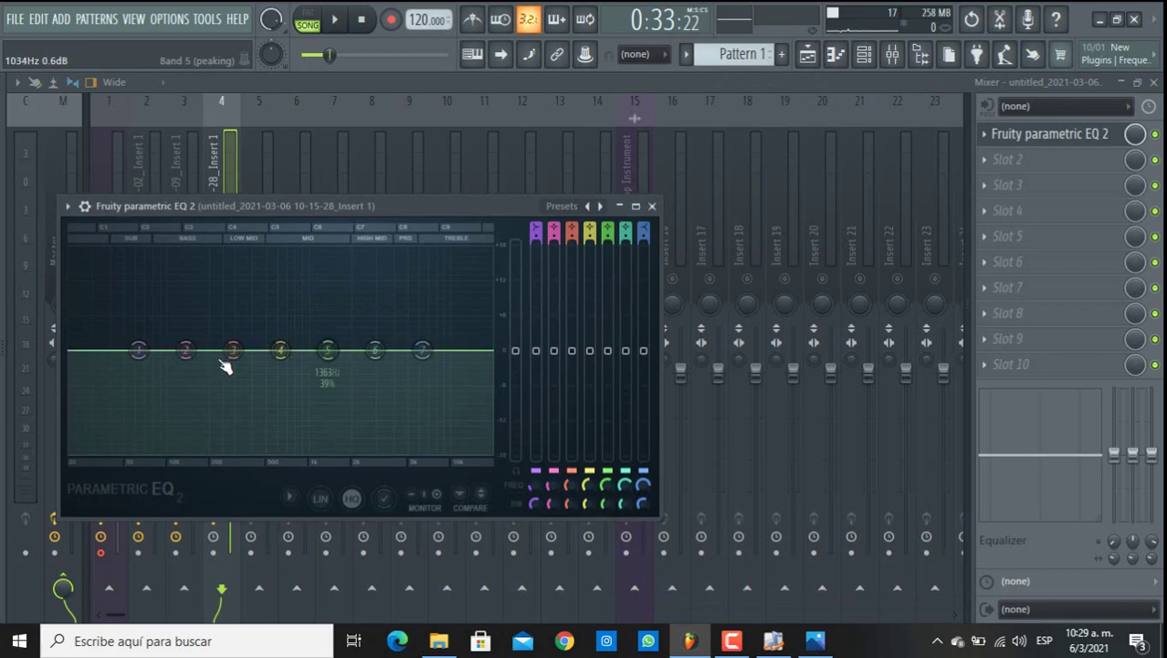
- Change the third take's EQ band 1 to a high pass at about 66 Hz with 61% bandwidth
{"action": "right_click", "coordinate": [140, 354]}
{"action": "mouse_move", "coordinate": [187, 403]}
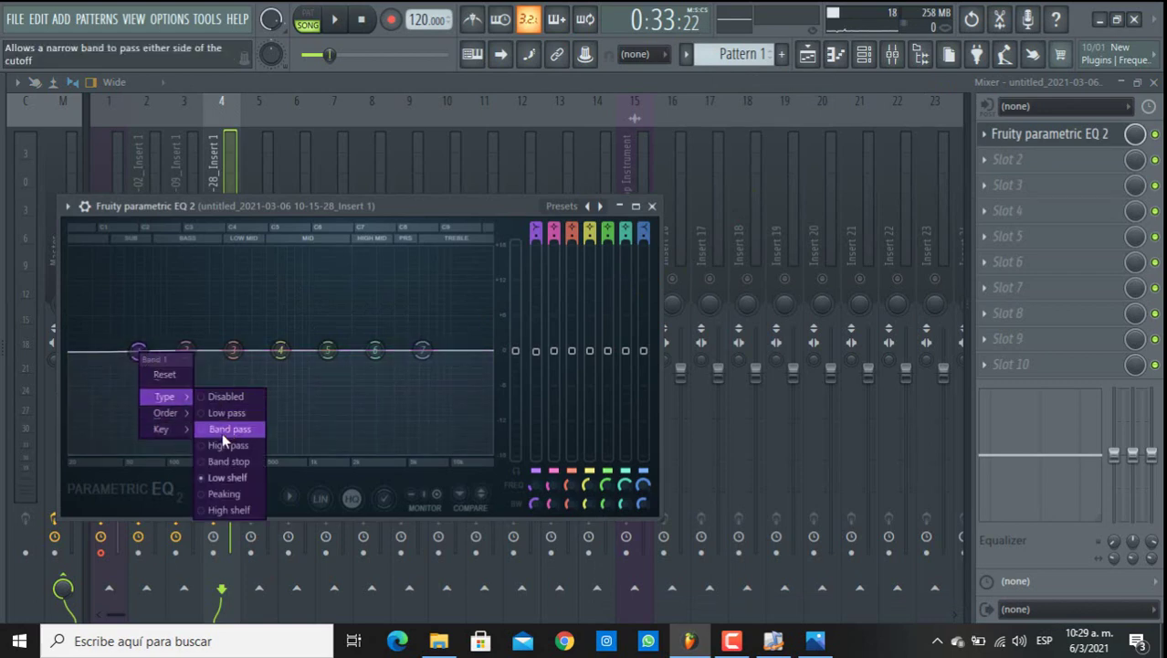
{"action": "left_click", "coordinate": [226, 445]}
{"action": "scroll", "coordinate": [141, 350], "scroll_direction": "up", "scroll_amount": 2}
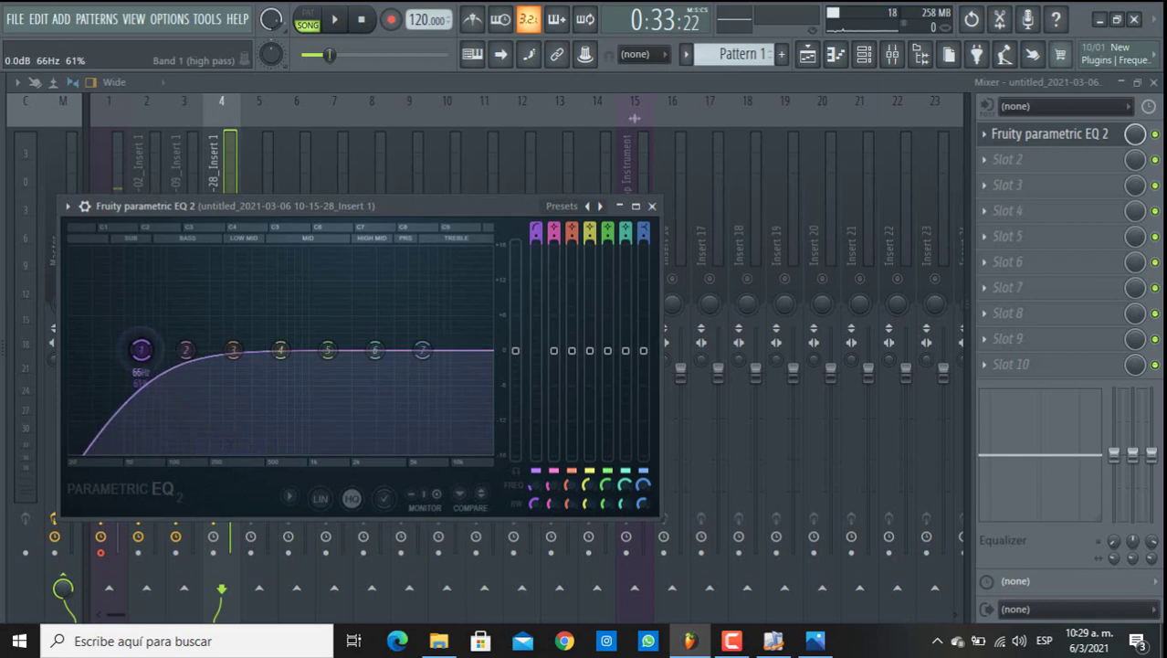
- While playing the third take, cut band 4 about 10 dB near 706 Hz and boost band 7 about 12 dB in the high treble
{"action": "key", "text": "space"}
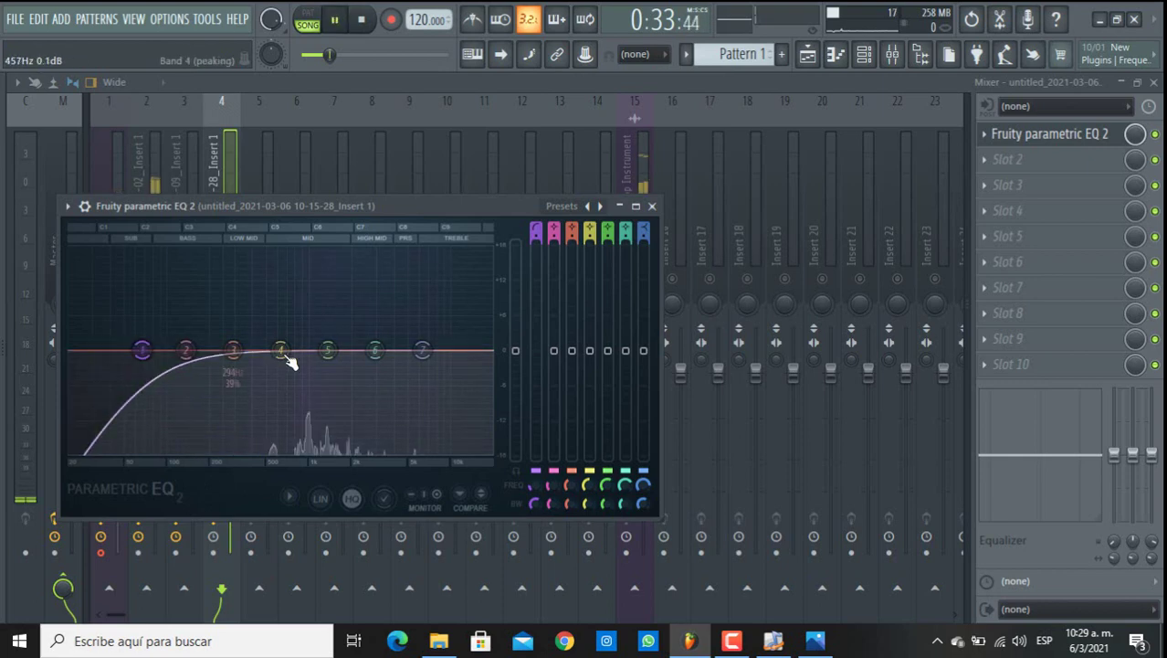
{"action": "left_click_drag", "start_coordinate": [286, 355], "coordinate": [287, 405]}
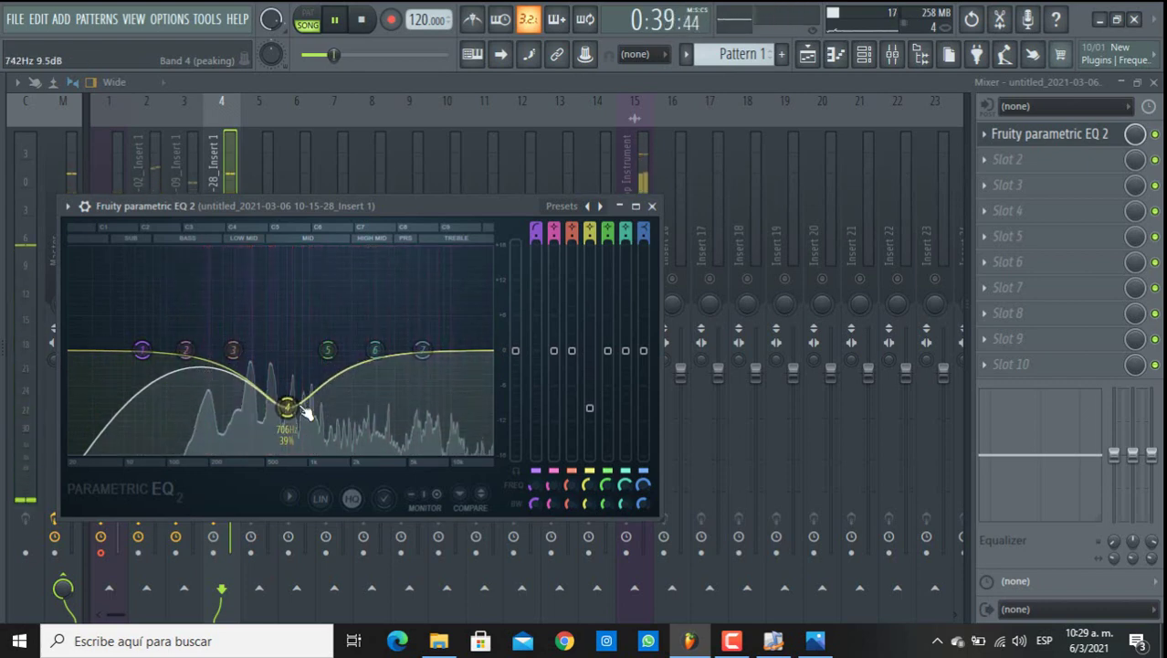
{"action": "left_click_drag", "start_coordinate": [424, 348], "coordinate": [484, 281]}
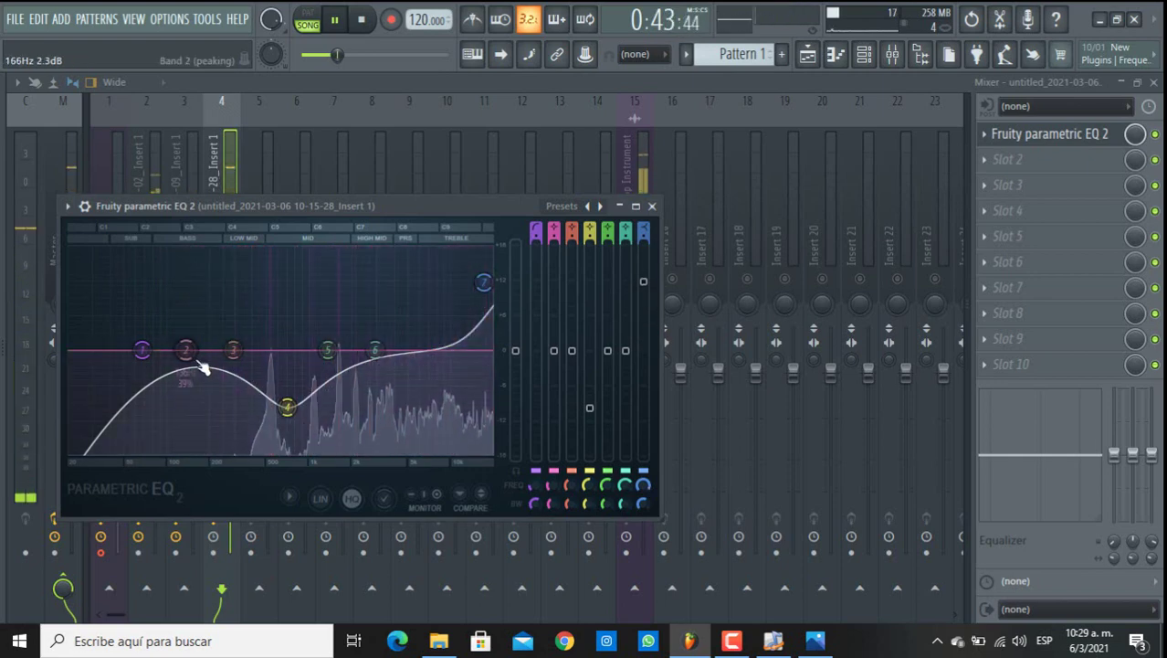
- Cut band 2 by about 6.9 dB at 172 Hz, boost band 6 about 3 dB near 3320 Hz, and close the EQ
{"action": "left_click_drag", "start_coordinate": [186, 350], "coordinate": [201, 391]}
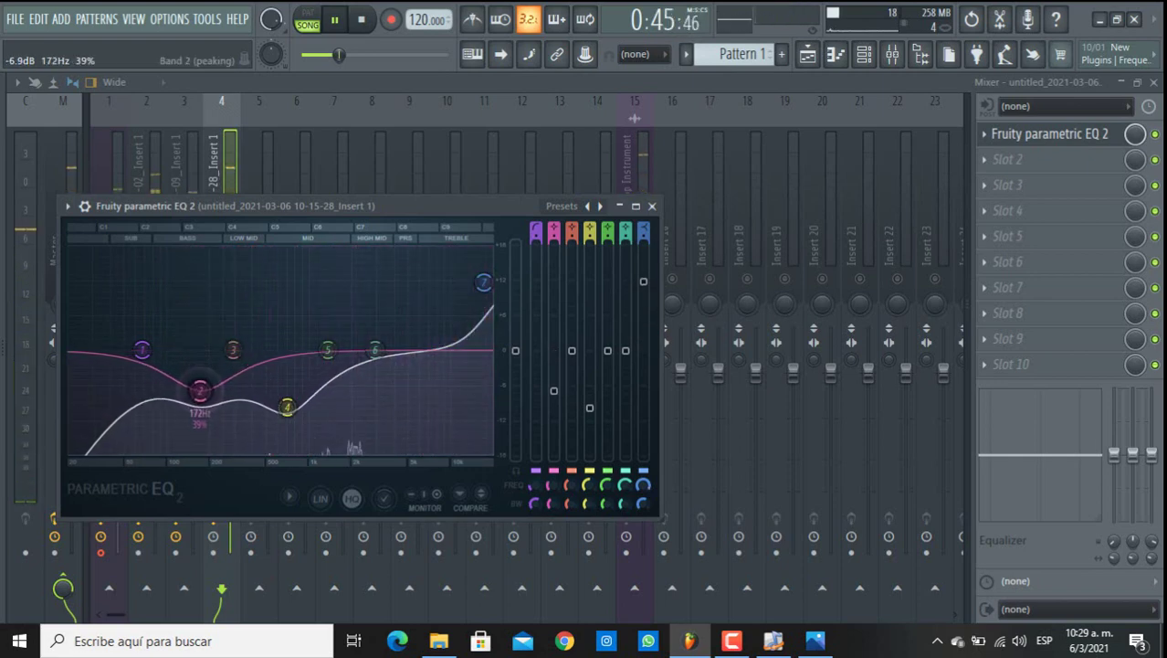
{"action": "left_click_drag", "start_coordinate": [377, 355], "coordinate": [386, 335]}
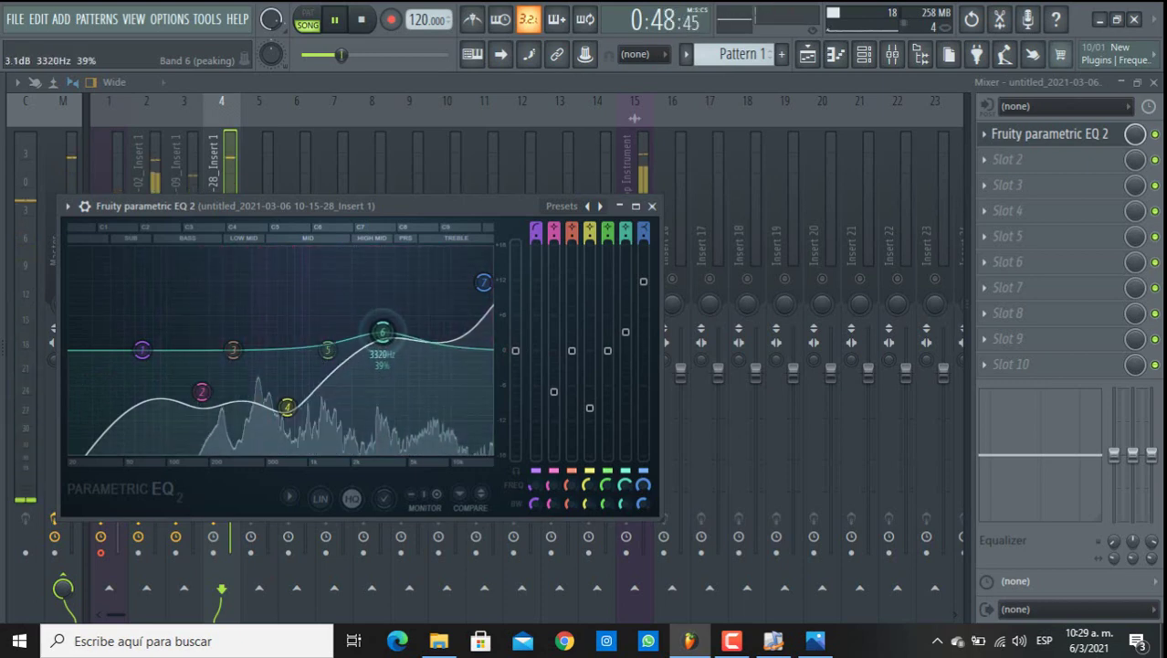
{"action": "left_click", "coordinate": [652, 206]}
{"action": "key", "text": "space"}
- Load the SPITFISH de-esser into slot 2 of the third take on mixer track 4 and close its window
{"action": "left_click", "coordinate": [1003, 164]}
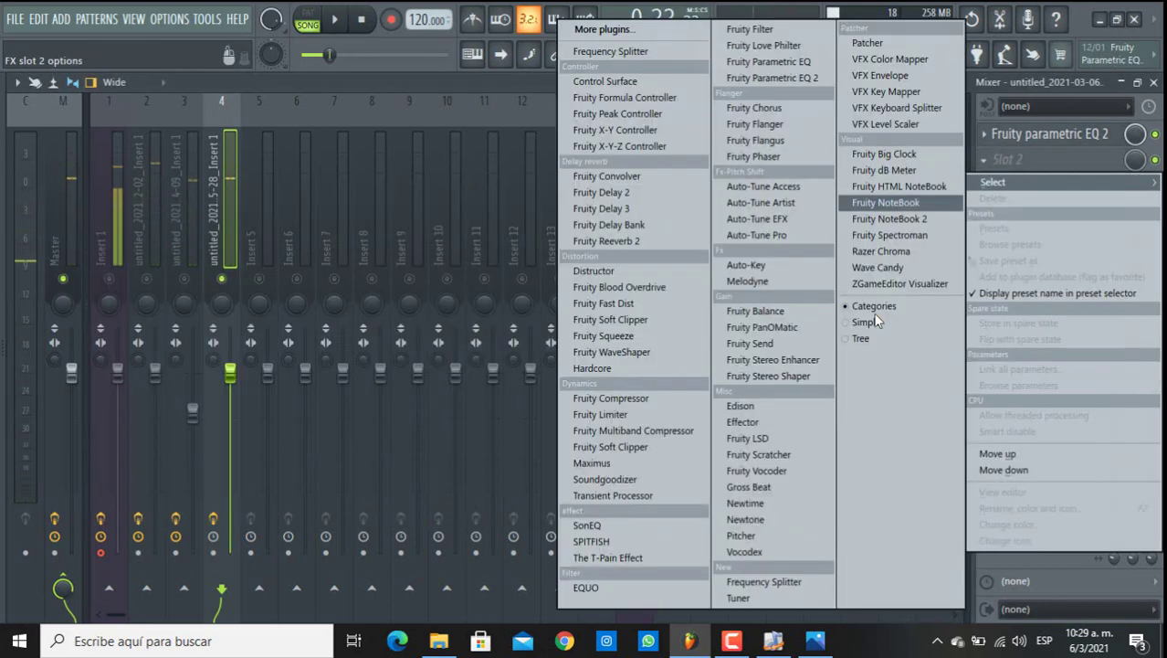
{"action": "left_click", "coordinate": [628, 543]}
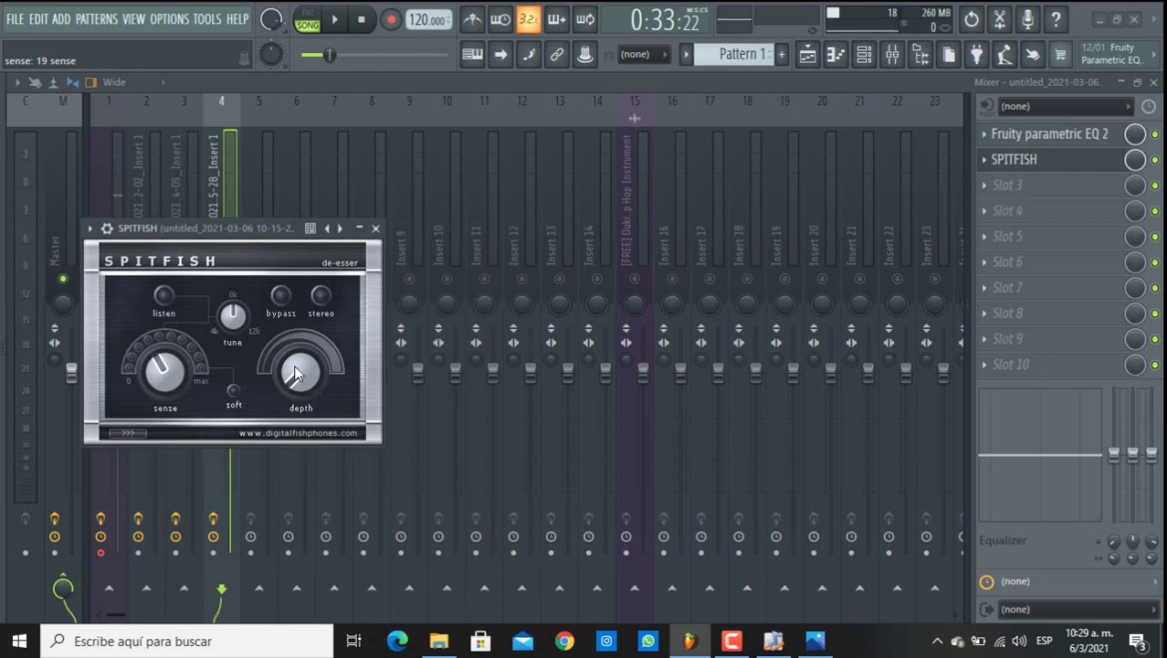
{"action": "left_click", "coordinate": [376, 228]}
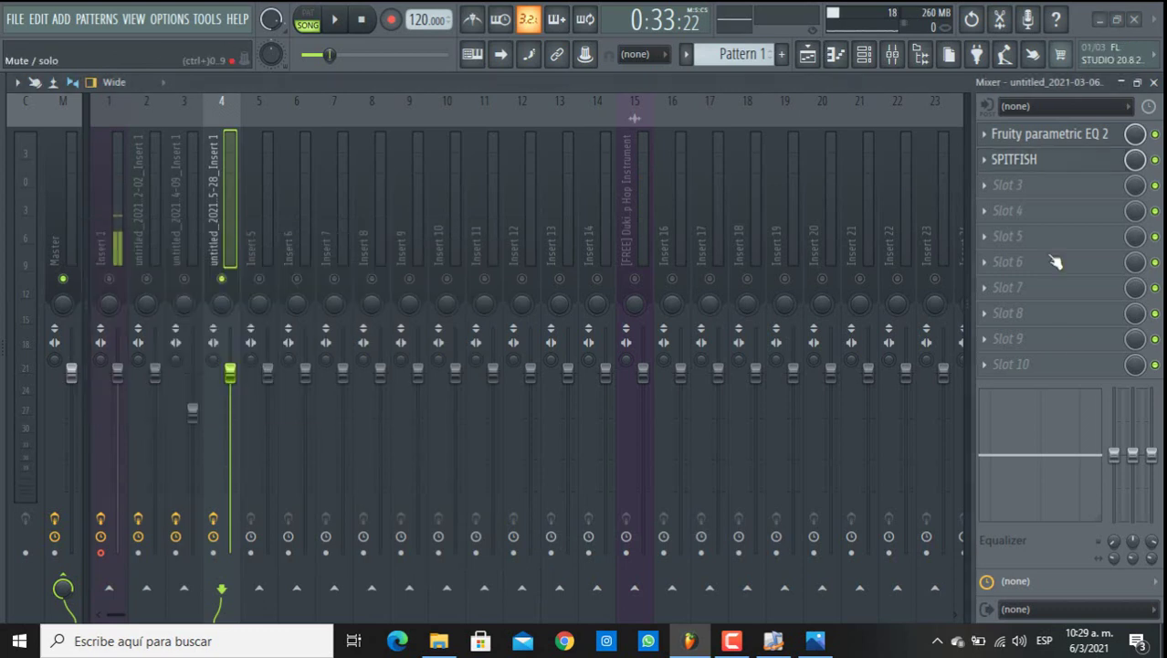
- Load Fruity Delay 3 into slot 3 of mixer track 4 and close its window
{"action": "left_click", "coordinate": [998, 185]}
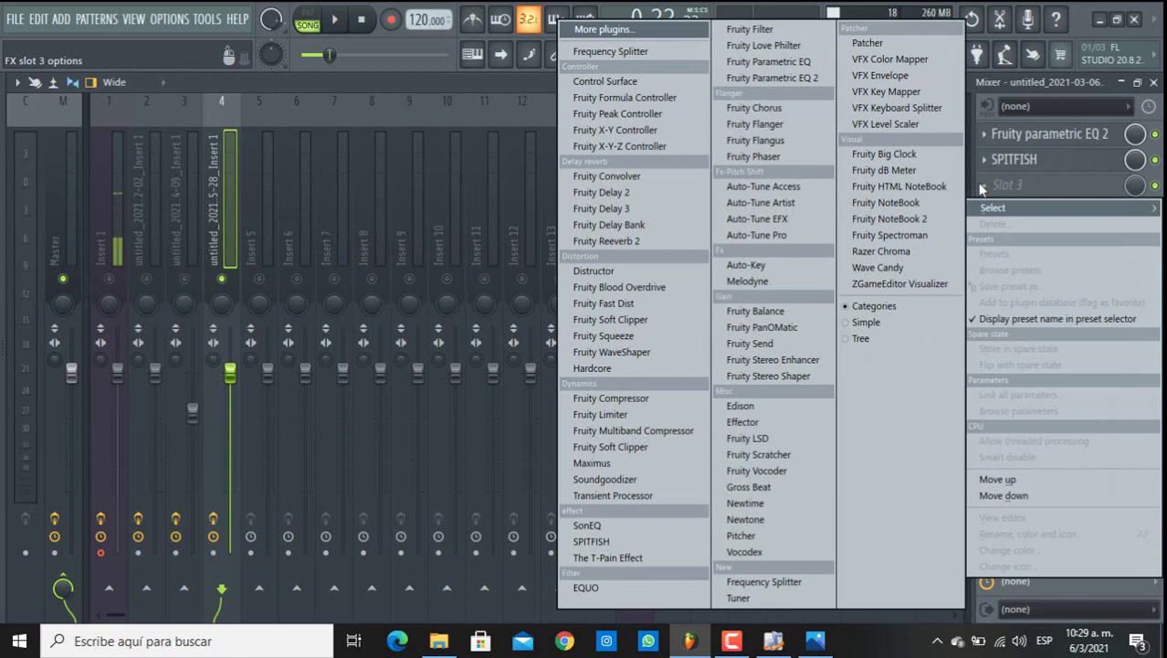
{"action": "left_click", "coordinate": [630, 210]}
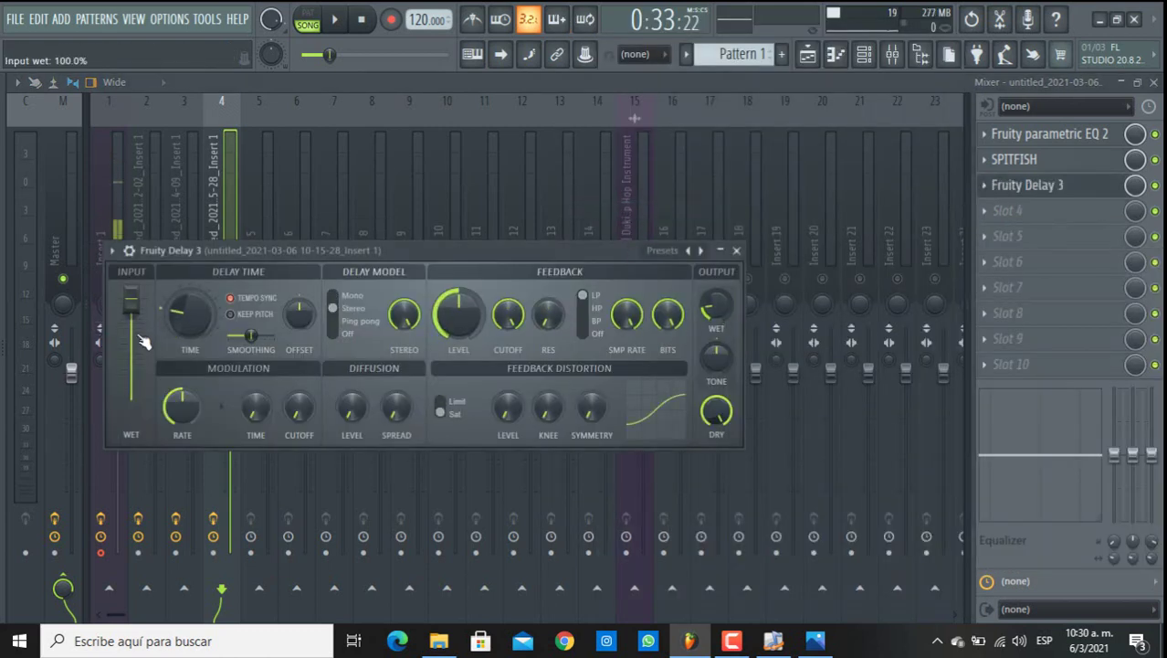
{"action": "left_click", "coordinate": [737, 250]}
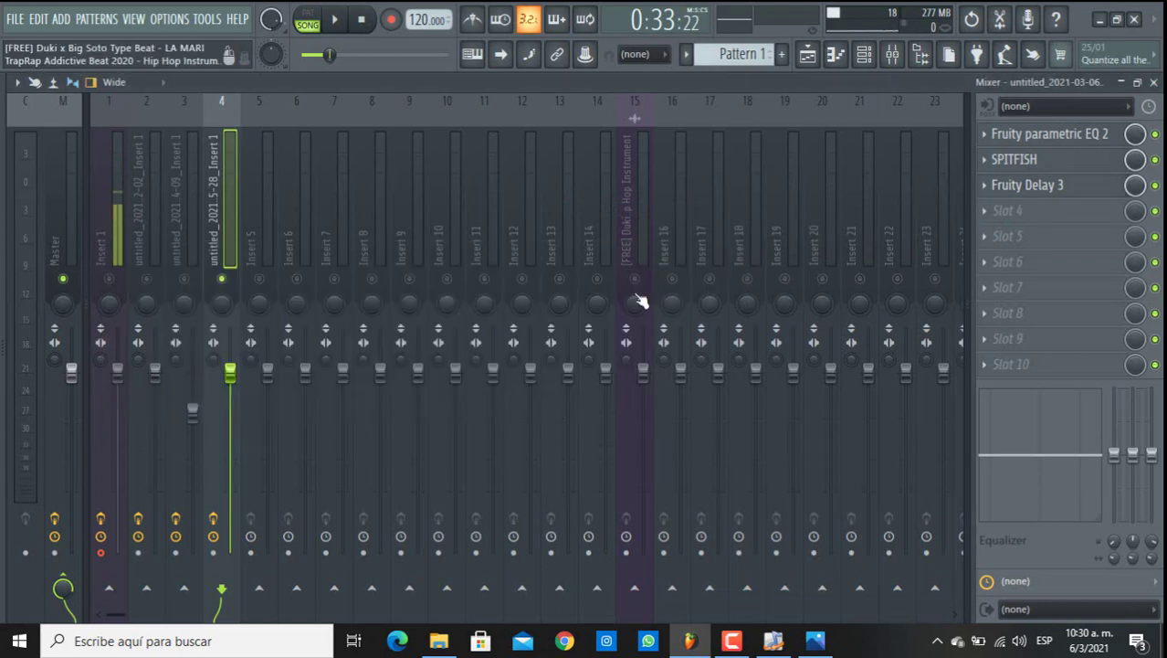
- Copy the Fruity Delay 3 with its settings from mixer track 3 to mixer track 4, and close the copy's window
{"action": "left_click", "coordinate": [178, 242]}
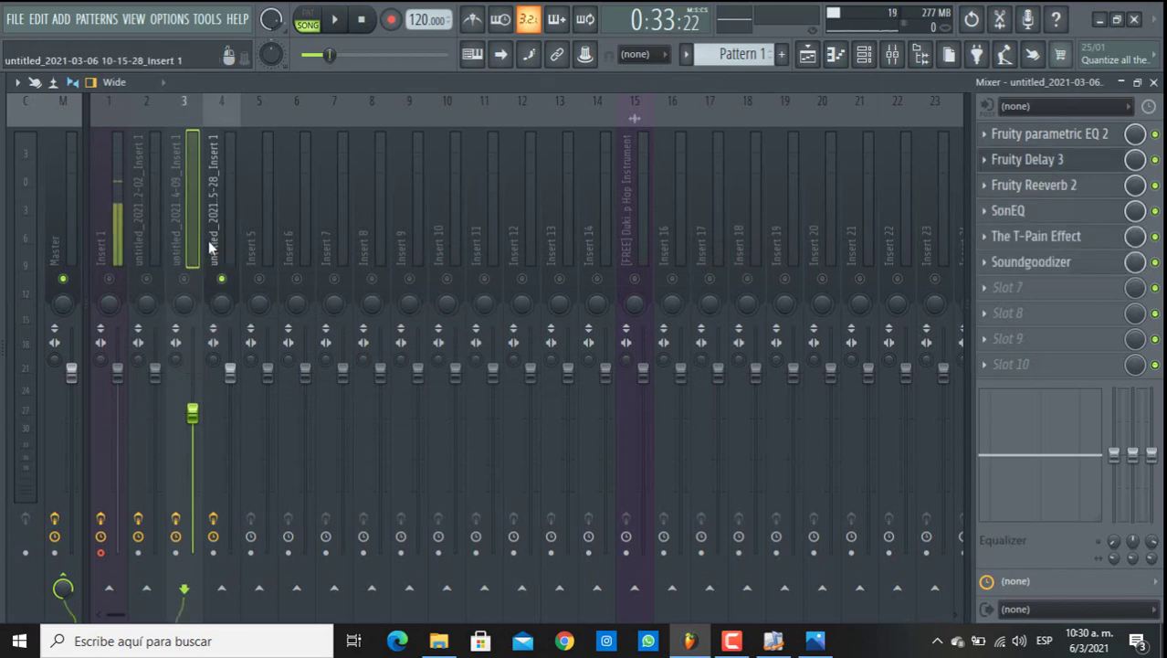
{"action": "left_click", "coordinate": [209, 245]}
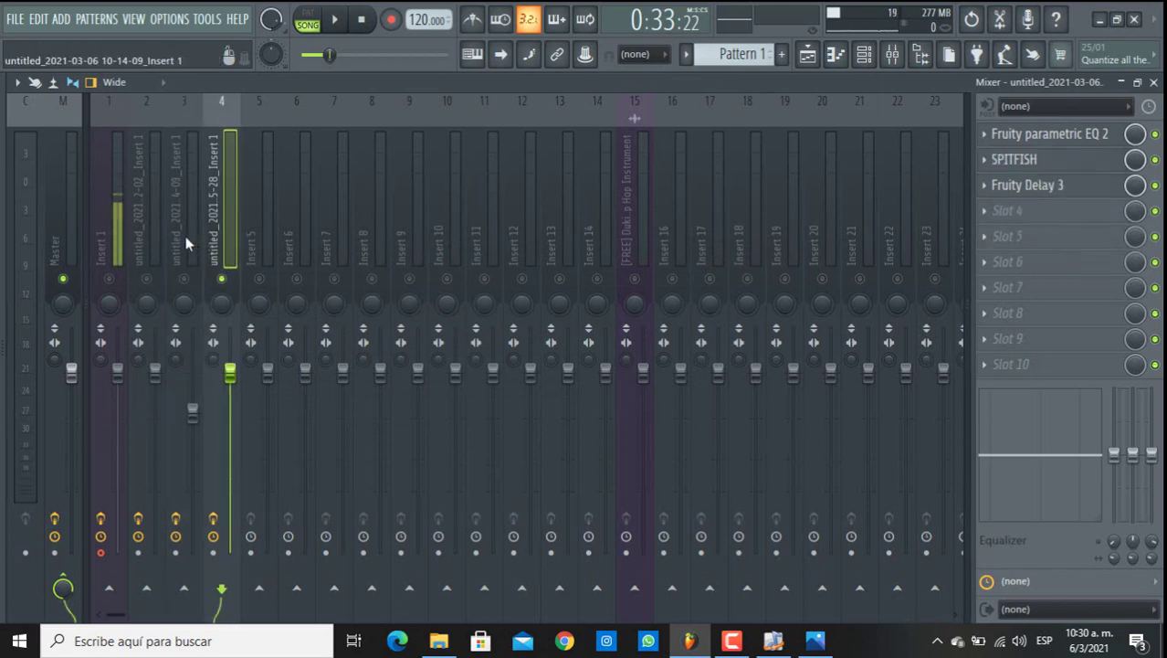
{"action": "left_click", "coordinate": [185, 243]}
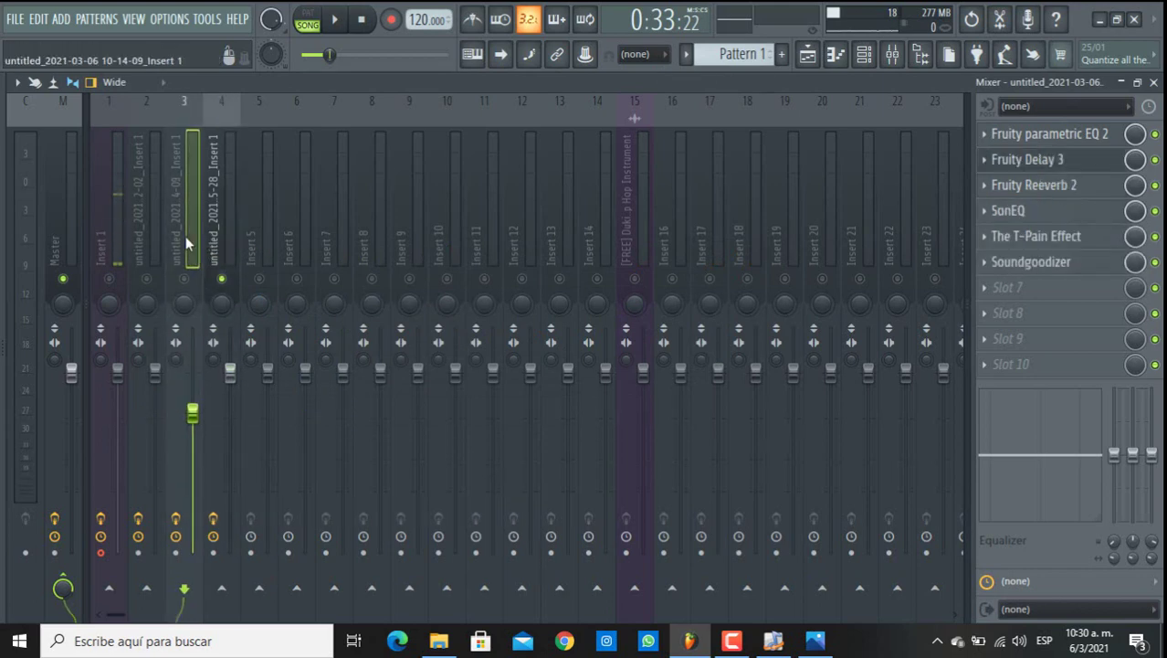
{"action": "left_click", "coordinate": [1013, 160]}
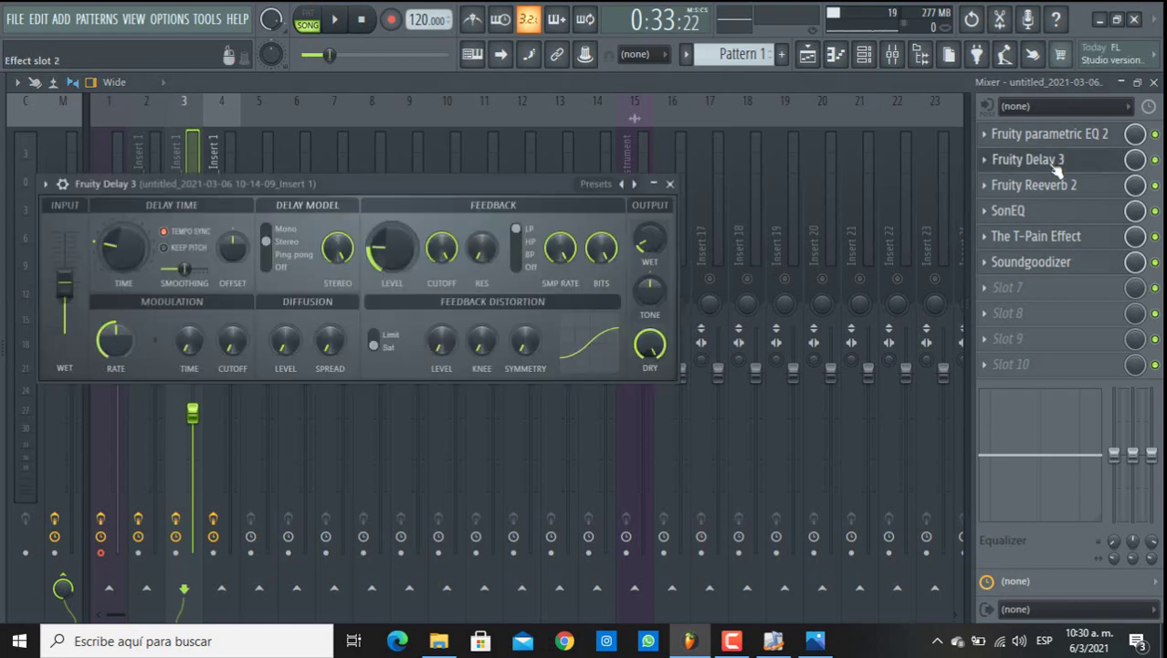
{"action": "left_click", "coordinate": [45, 186]}
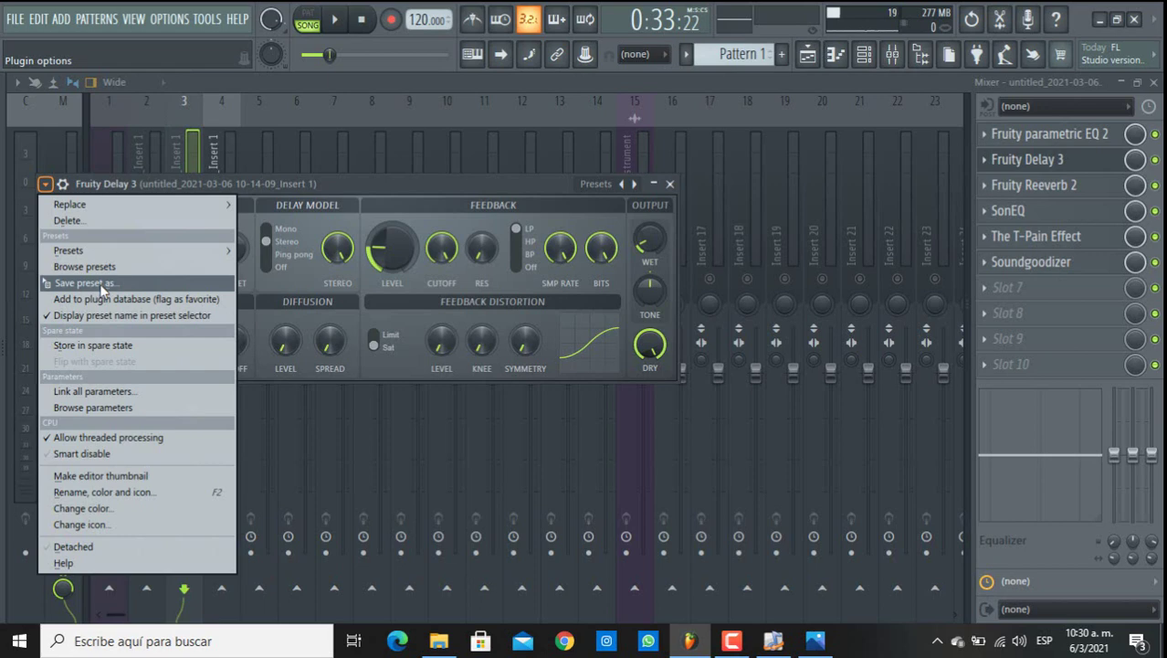
{"action": "left_click_drag", "start_coordinate": [102, 288], "coordinate": [219, 256]}
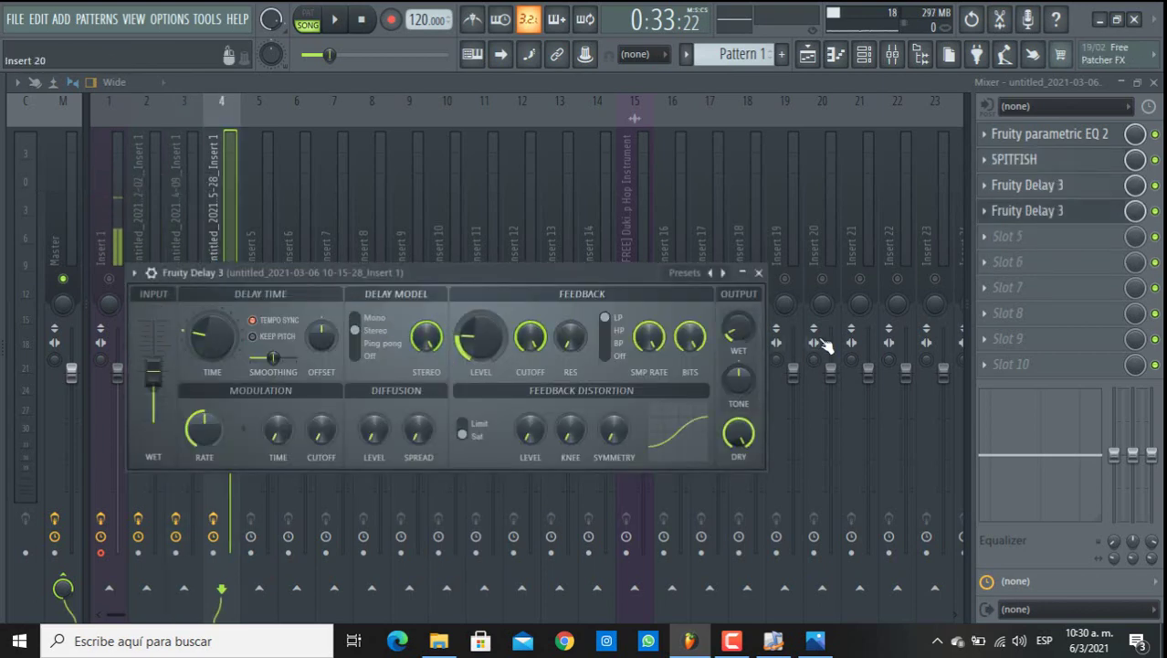
{"action": "left_click", "coordinate": [759, 273]}
- Delete the Fruity Delay 3 in slot 3 of mixer track 4, keeping the copied one in slot 4
{"action": "left_click", "coordinate": [178, 223]}
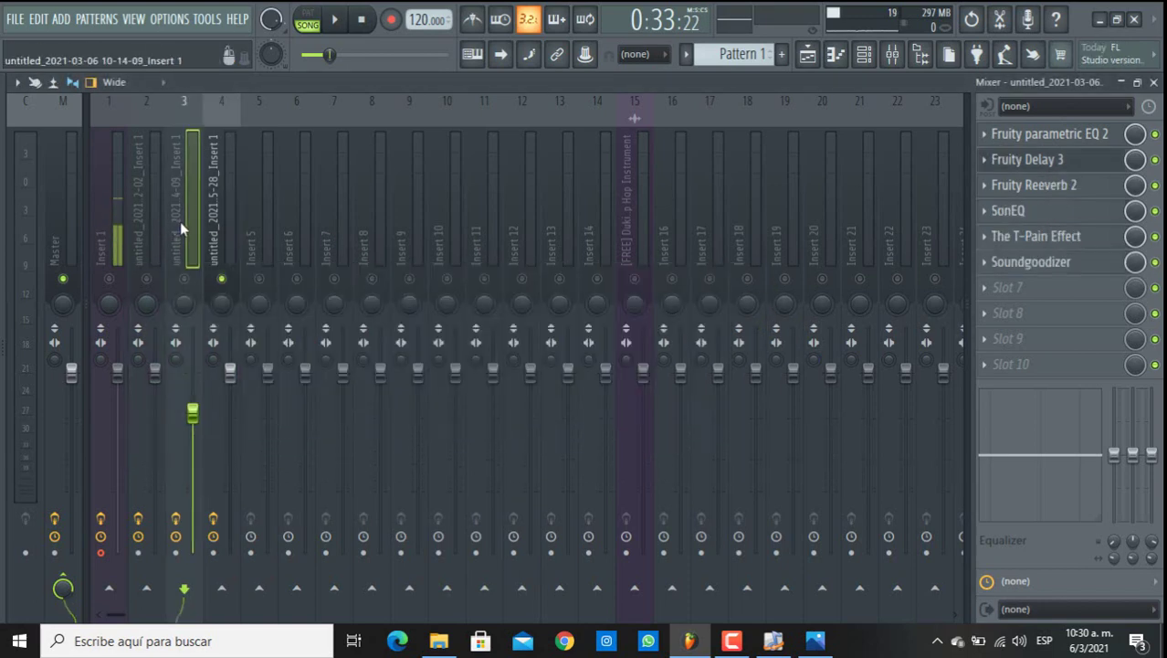
{"action": "left_click", "coordinate": [220, 215]}
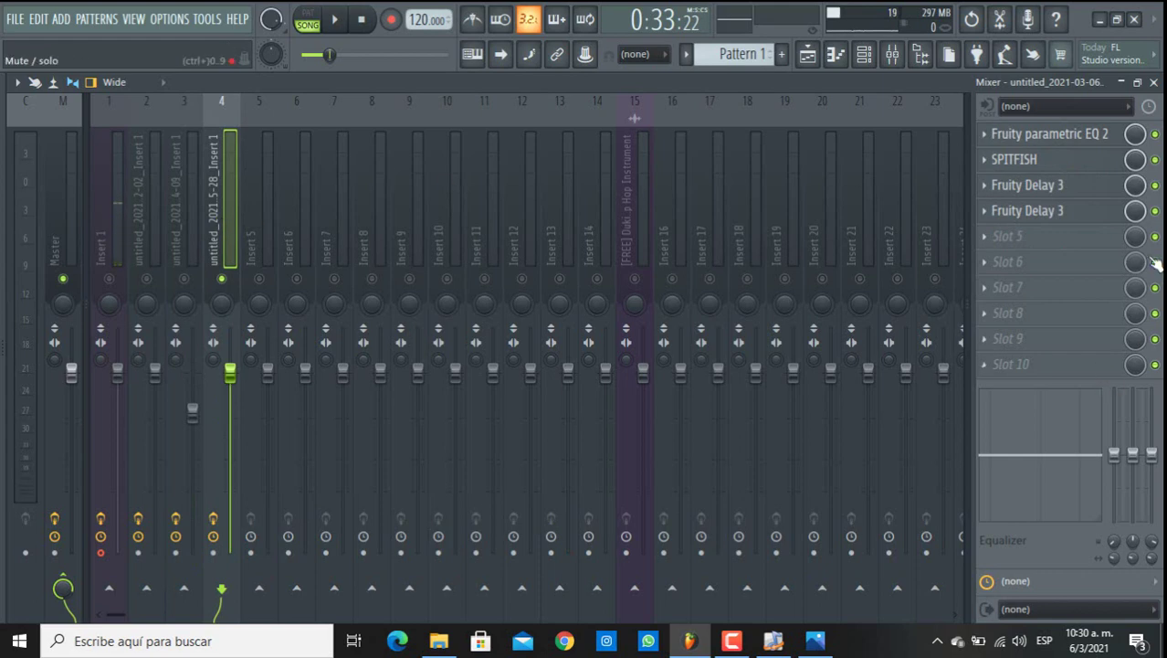
{"action": "right_click", "coordinate": [998, 188]}
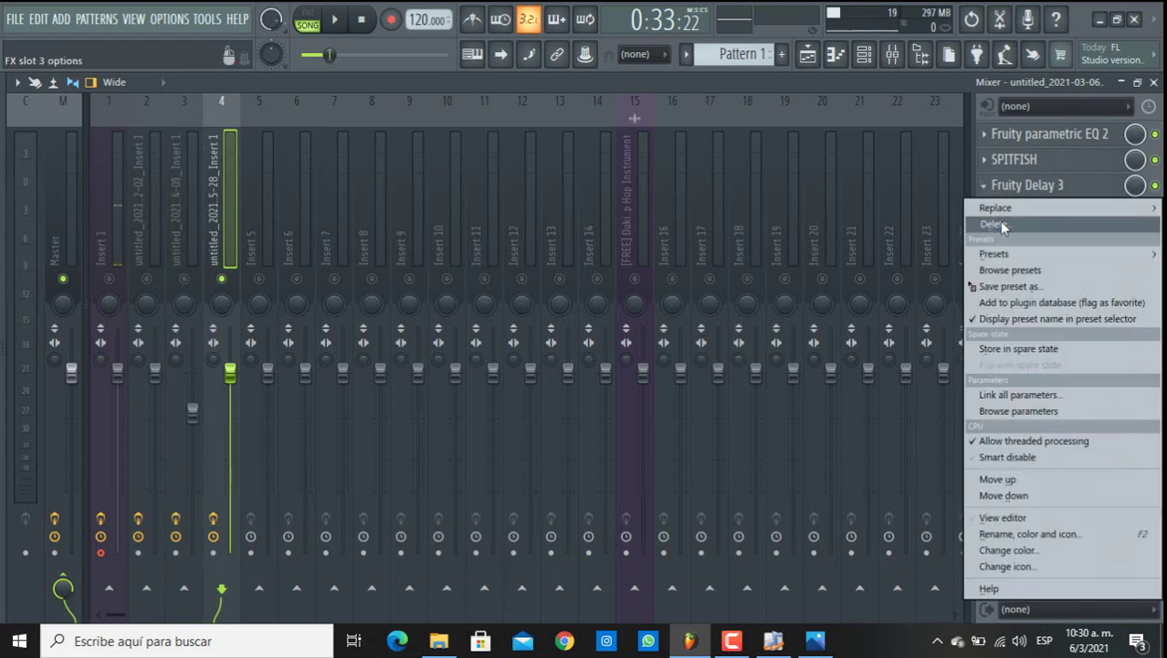
{"action": "left_click", "coordinate": [999, 220]}
- Load Fruity Reeverb 2 into slot 5 of mixer track 4
{"action": "left_click", "coordinate": [1009, 186]}
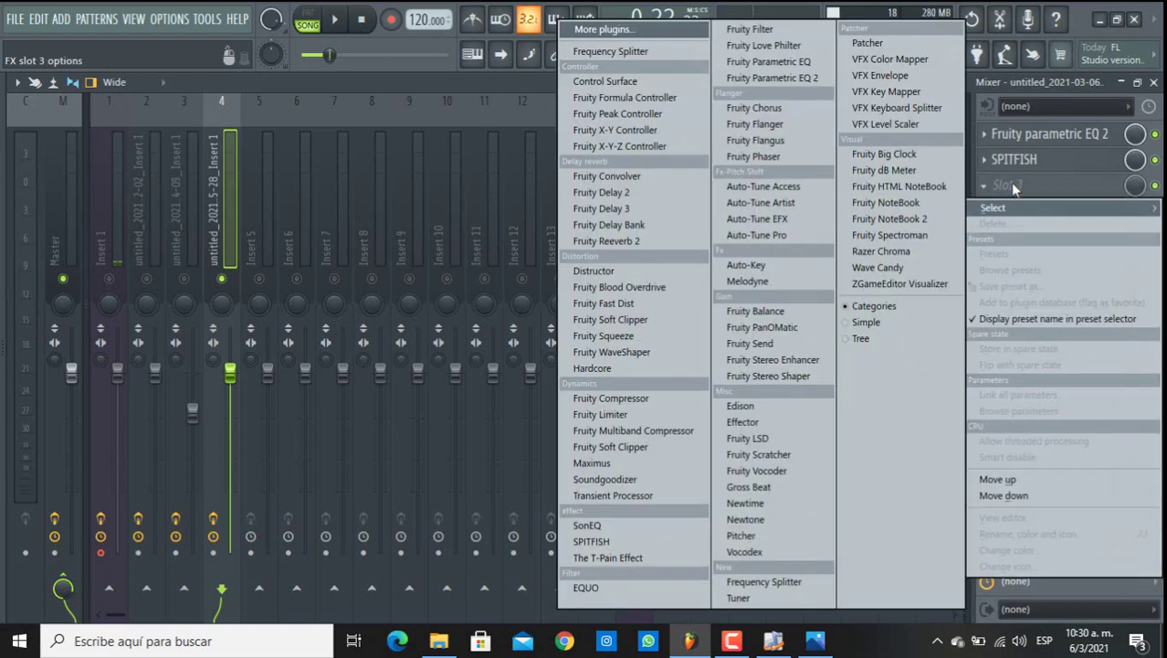
{"action": "left_click", "coordinate": [1012, 187]}
{"action": "left_click", "coordinate": [1004, 237]}
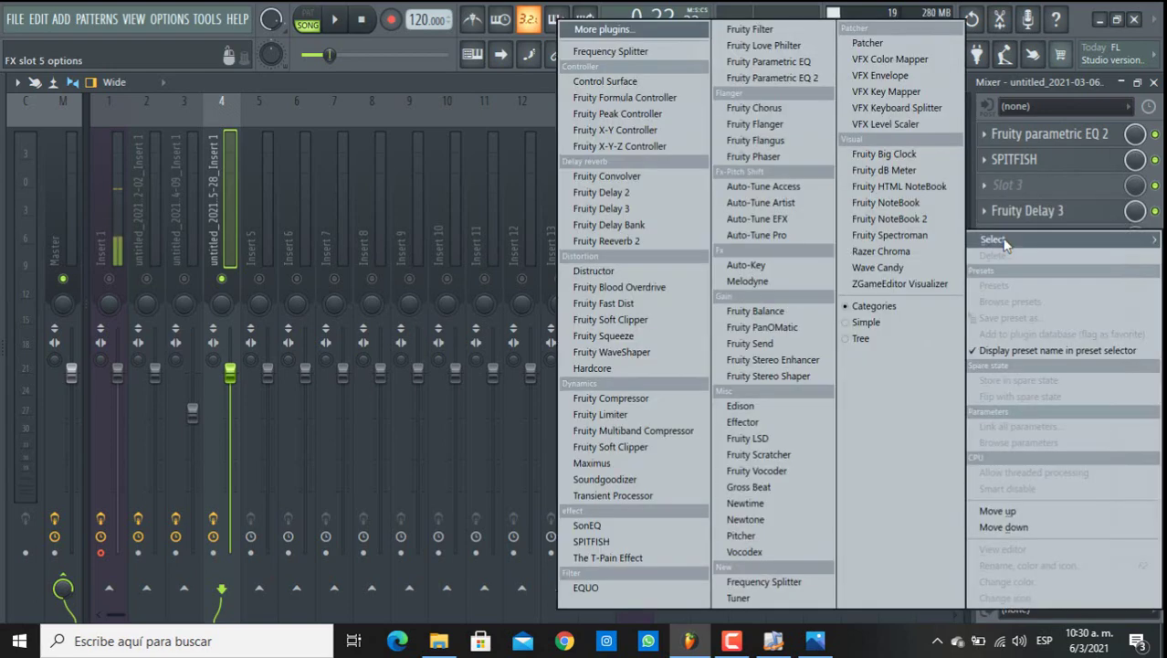
{"action": "left_click", "coordinate": [648, 241]}
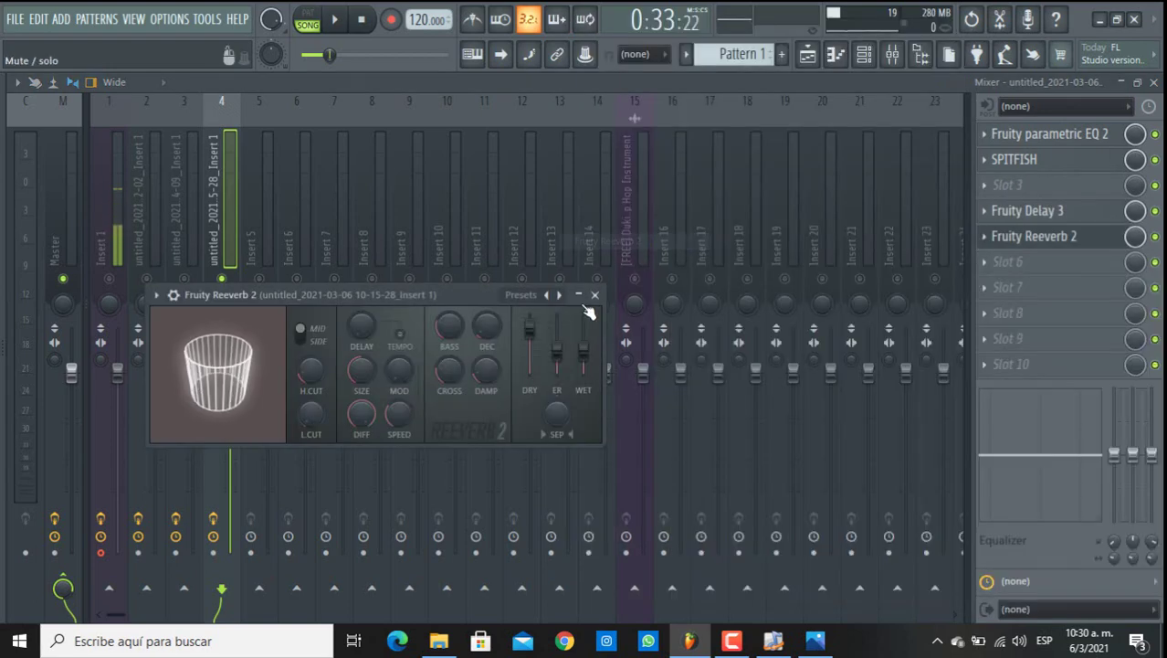
- Apply the reverb's Default preset, lower the early reflections, set the wet level to 28%, and close it
{"action": "left_click", "coordinate": [529, 295]}
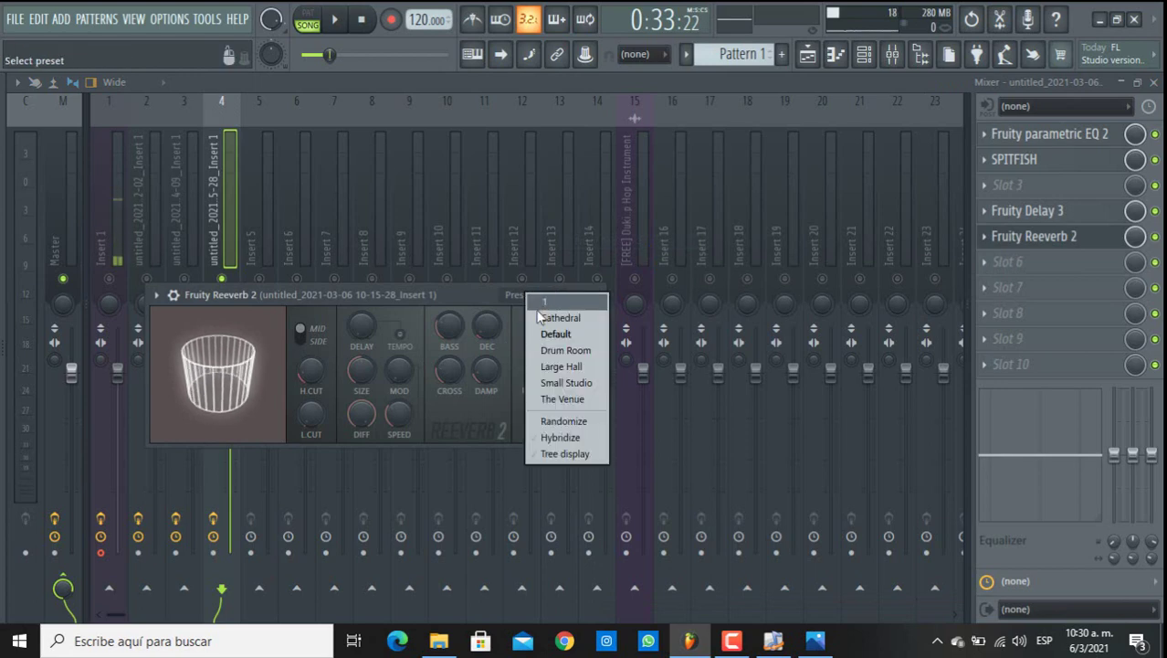
{"action": "left_click", "coordinate": [544, 334]}
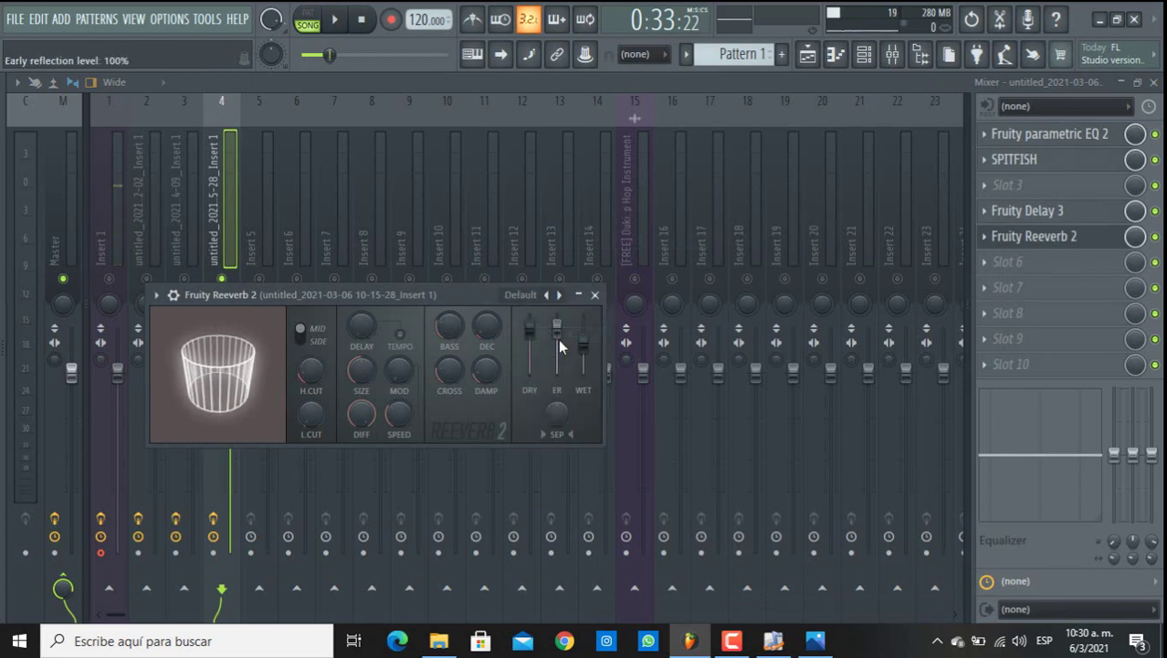
{"action": "left_click_drag", "start_coordinate": [556, 326], "coordinate": [556, 352]}
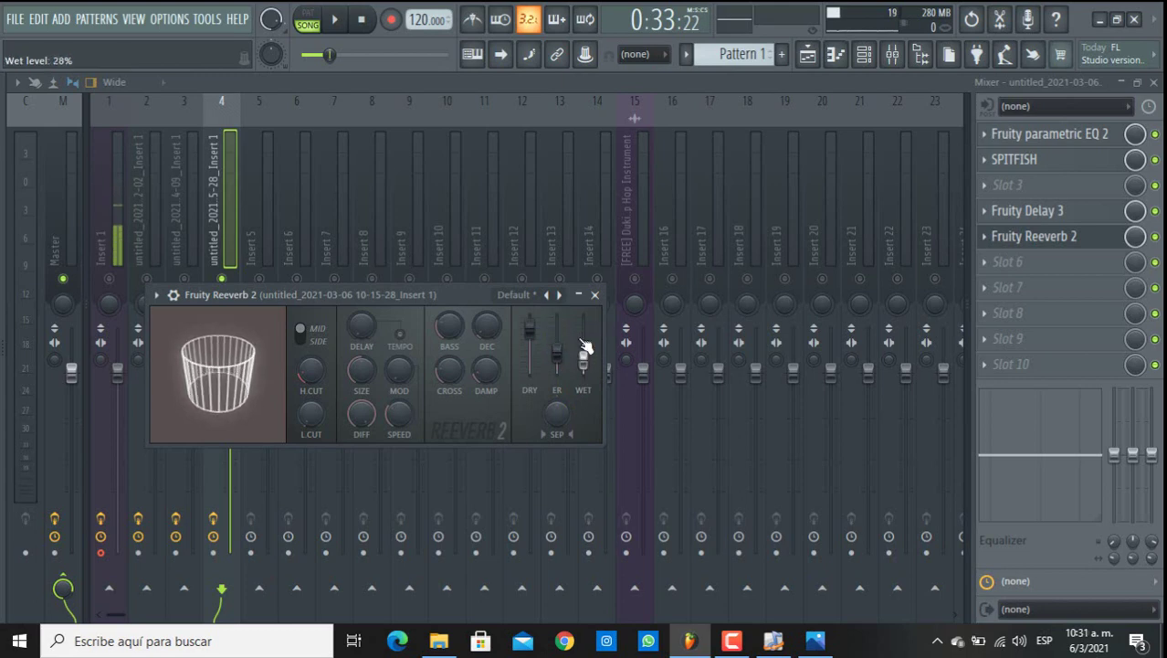
{"action": "left_click", "coordinate": [595, 295]}
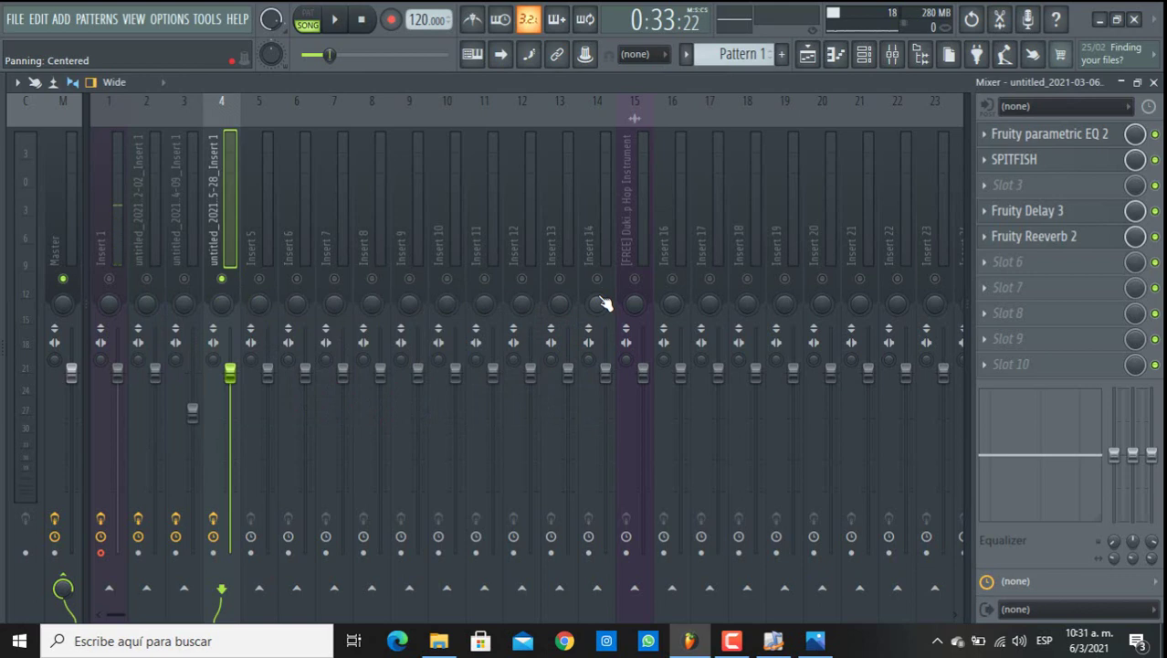
- Play back the soloed third take briefly and load The T-Pain Effect into slot 6 of mixer track 4
{"action": "key", "text": "space"}
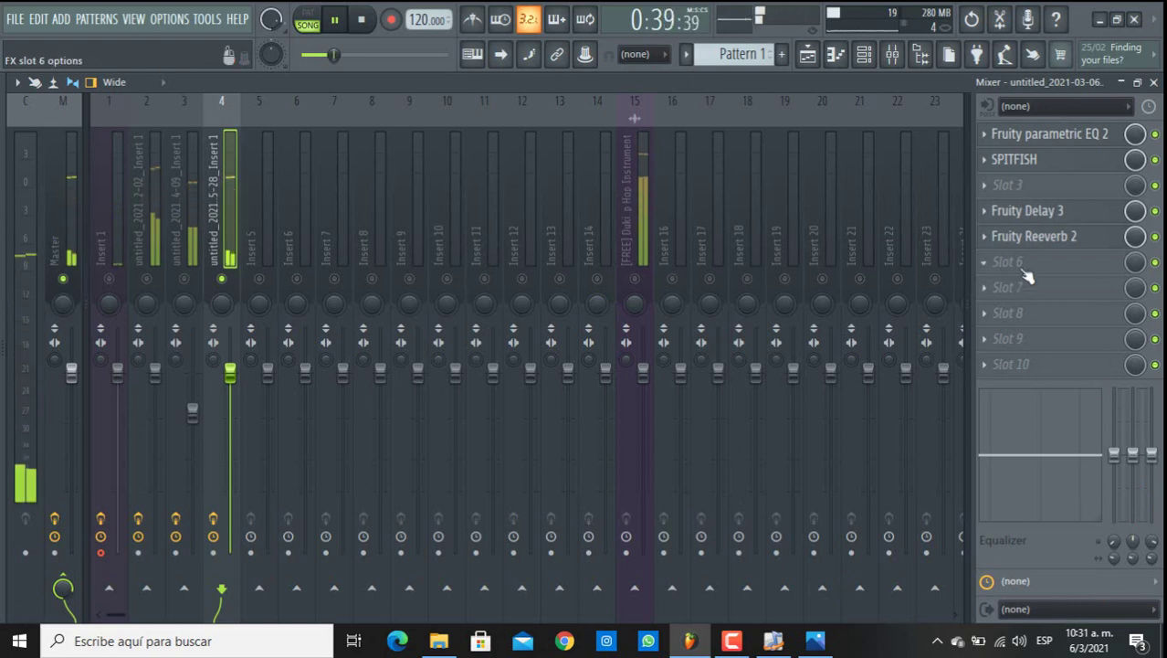
{"action": "key", "text": "space"}
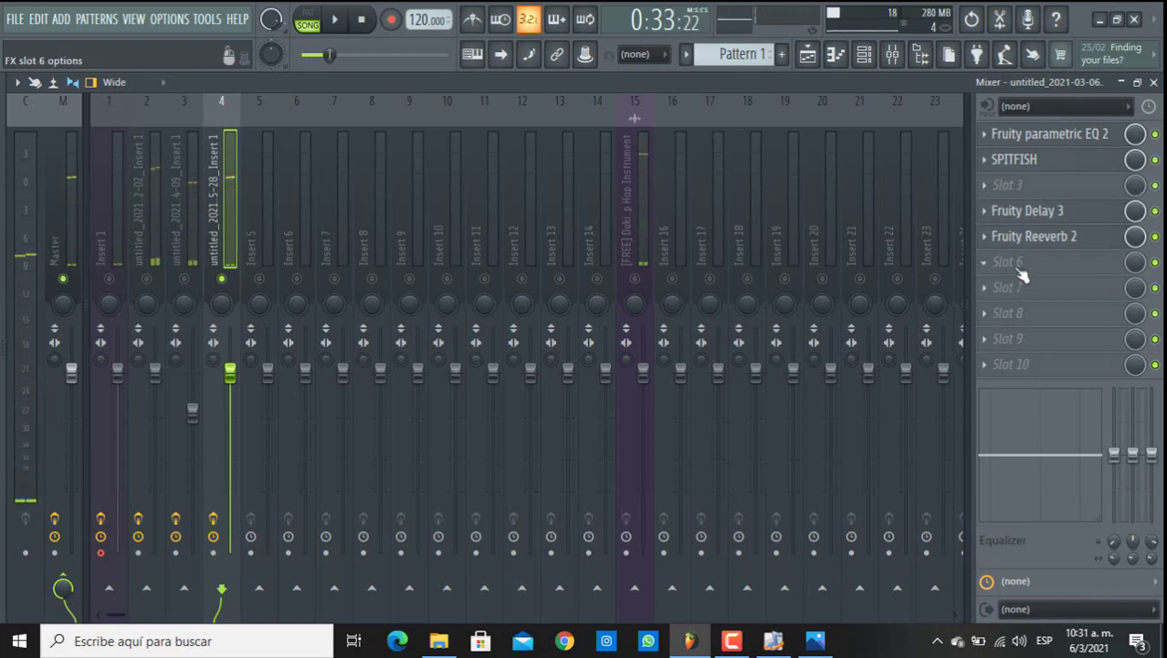
{"action": "left_click", "coordinate": [1012, 265]}
{"action": "mouse_move", "coordinate": [991, 237]}
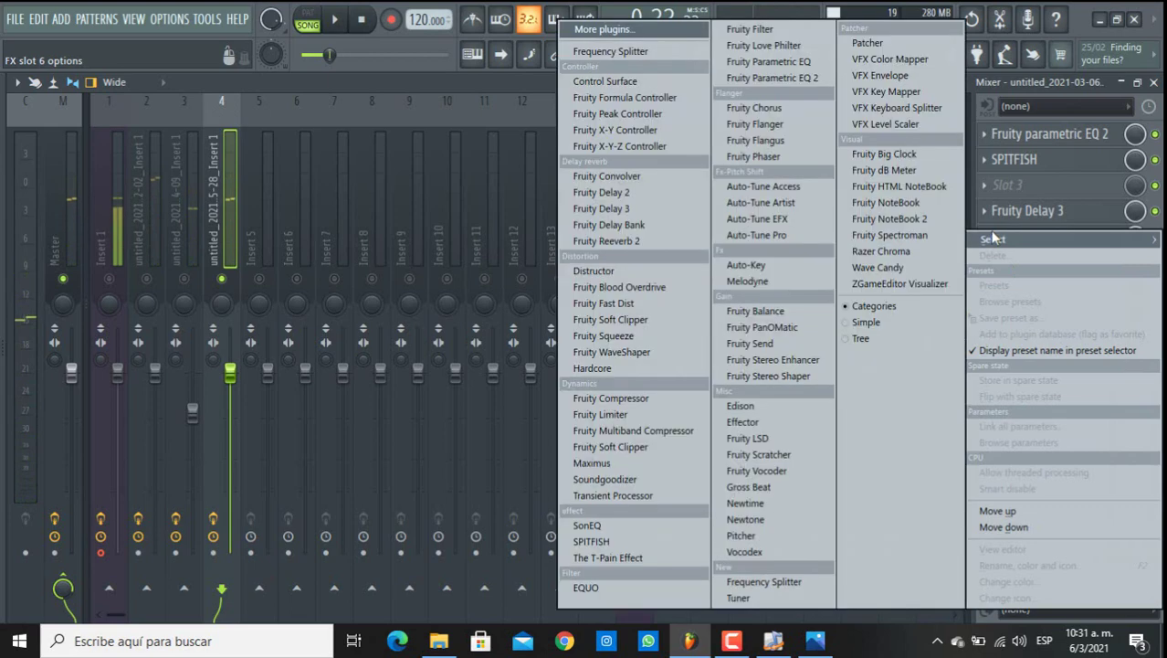
{"action": "left_click", "coordinate": [608, 558]}
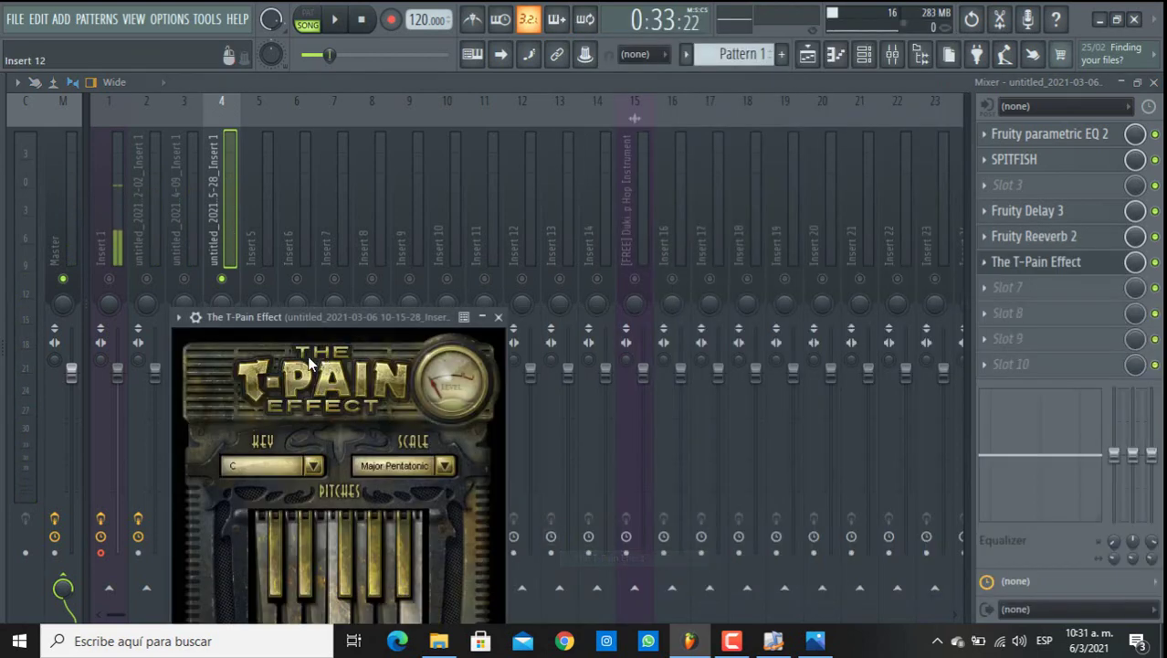
- Set The T-Pain Effect to key D and the Minor scale, and close its window
{"action": "left_click", "coordinate": [268, 469]}
{"action": "left_click", "coordinate": [277, 311]}
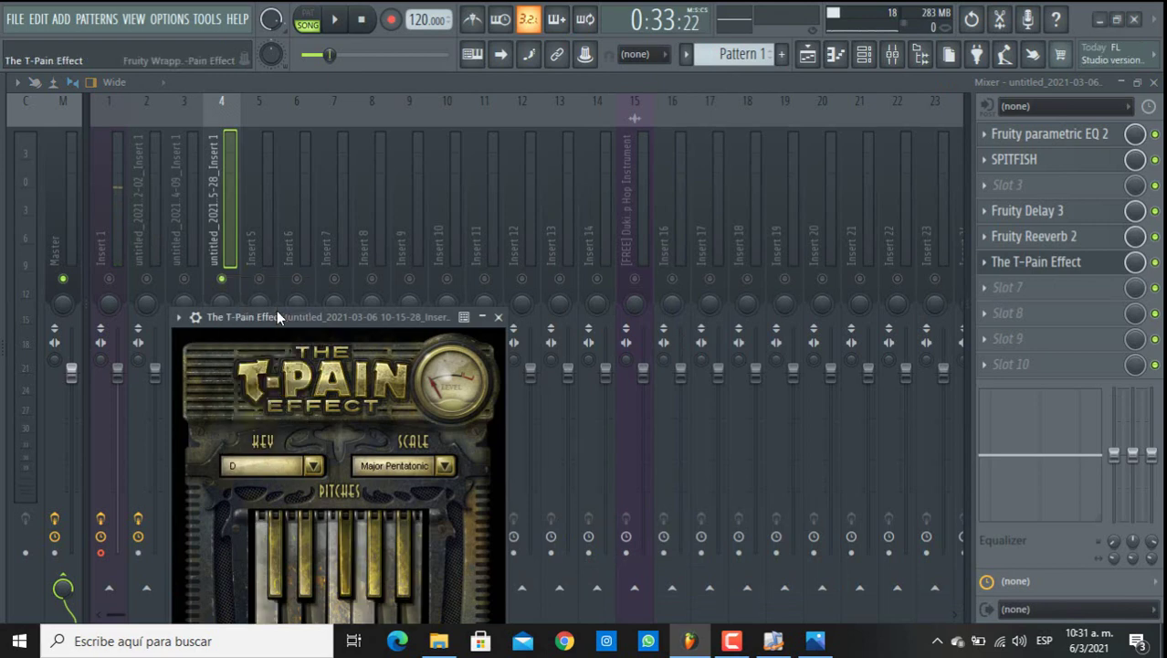
{"action": "left_click", "coordinate": [382, 467]}
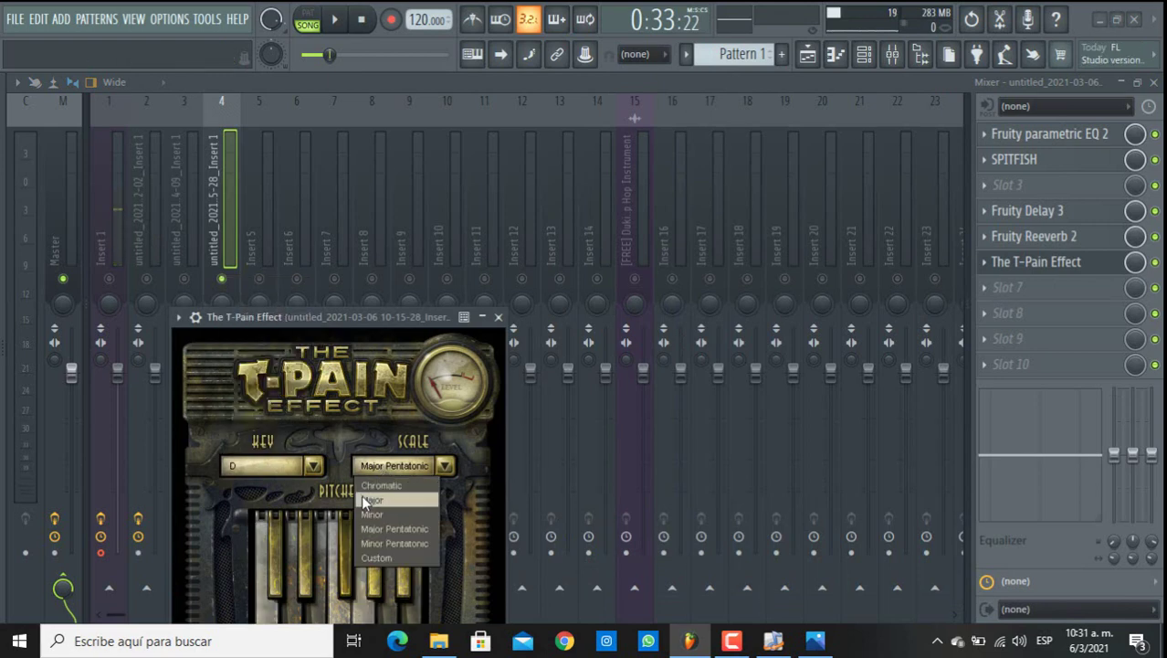
{"action": "left_click", "coordinate": [373, 516]}
{"action": "left_click_drag", "start_coordinate": [415, 316], "coordinate": [477, 228]}
{"action": "left_click", "coordinate": [559, 226]}
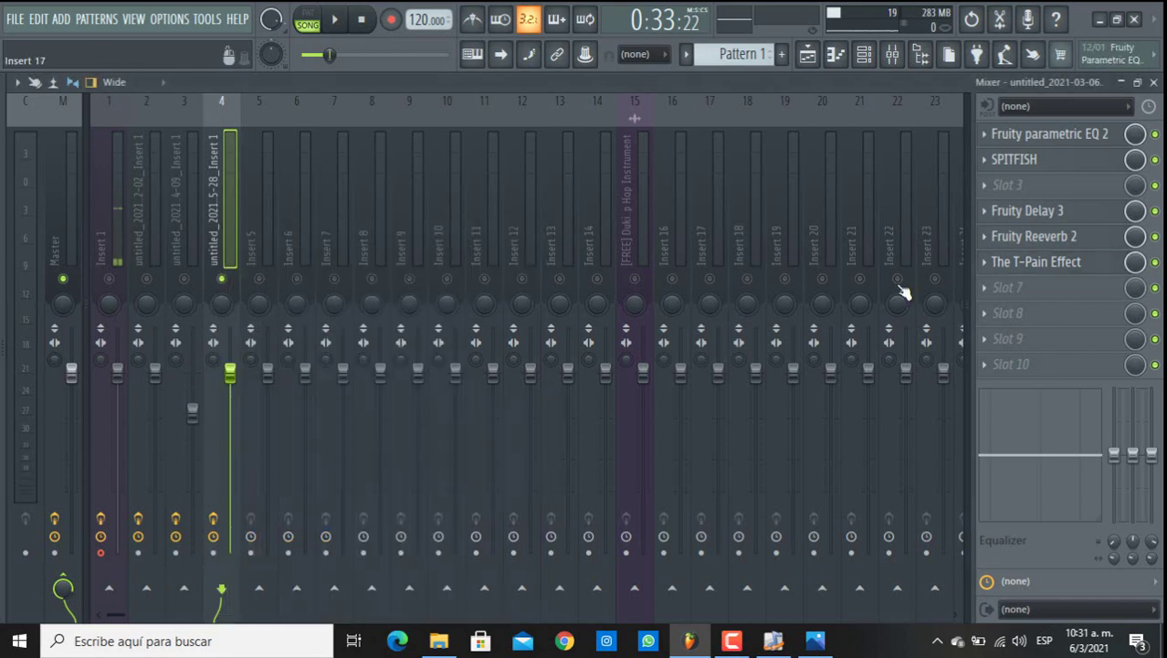
- Load Soundgoodizer into slot 7 of mixer track 4, adjust its amount slightly in mode A, and close it
{"action": "left_click", "coordinate": [1003, 287]}
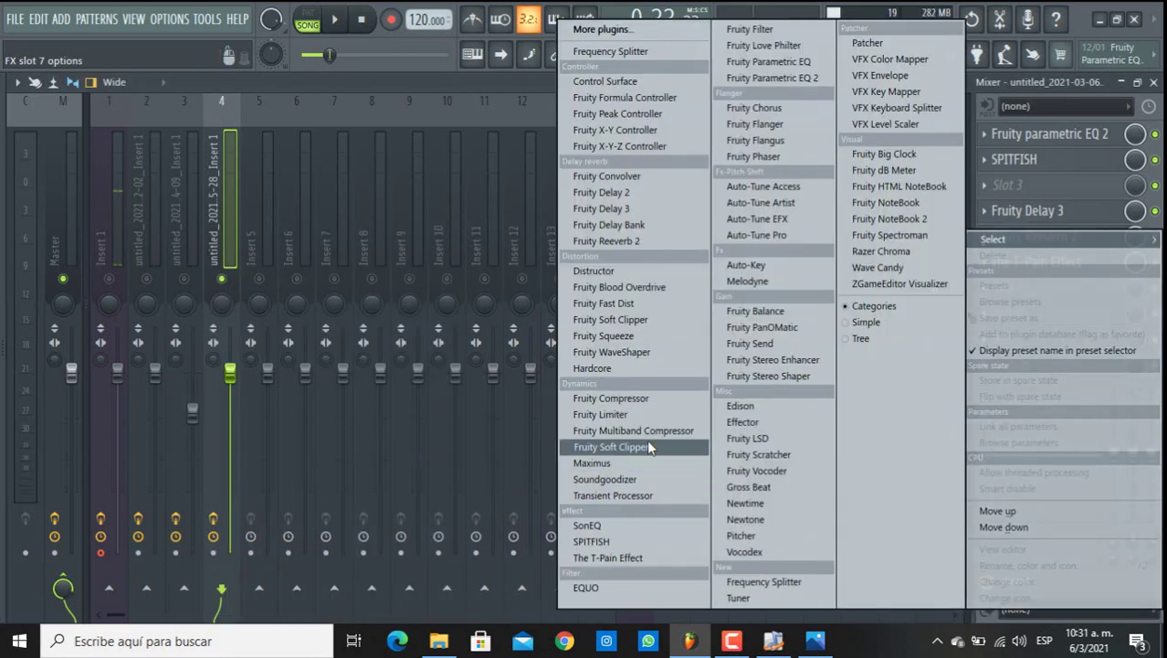
{"action": "left_click", "coordinate": [605, 479]}
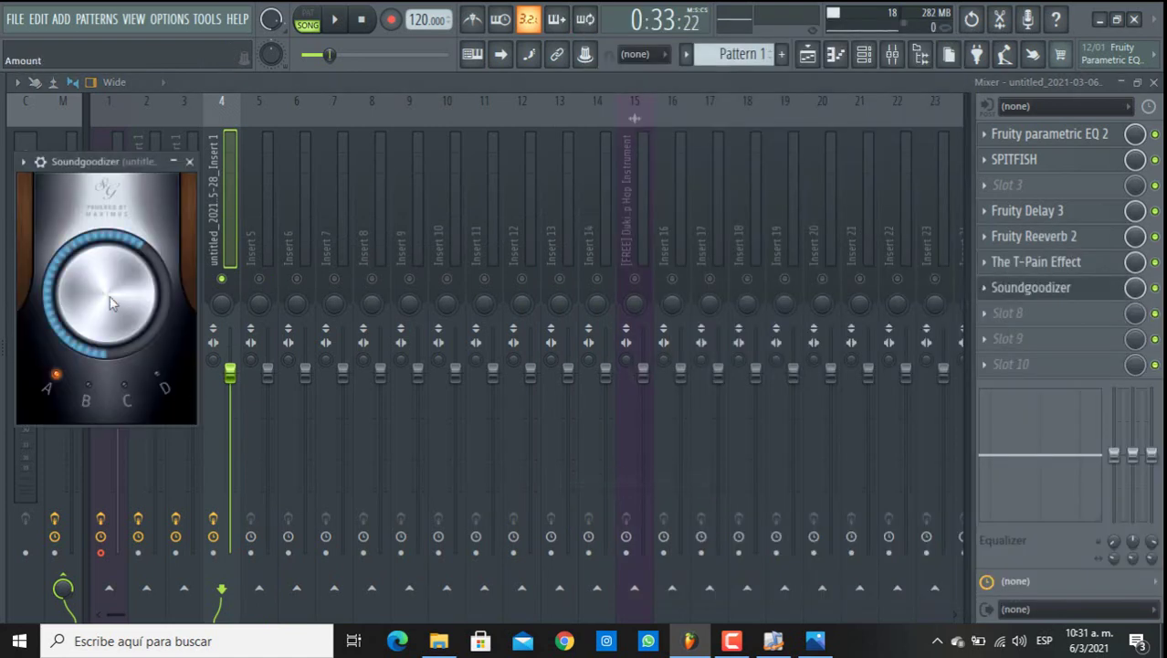
{"action": "mouse_move", "coordinate": [109, 295]}
{"action": "left_mouse_down"}
{"action": "mouse_move", "coordinate": [110, 315]}
{"action": "mouse_move", "coordinate": [109, 290]}
{"action": "left_mouse_up"}
{"action": "left_click", "coordinate": [189, 162]}
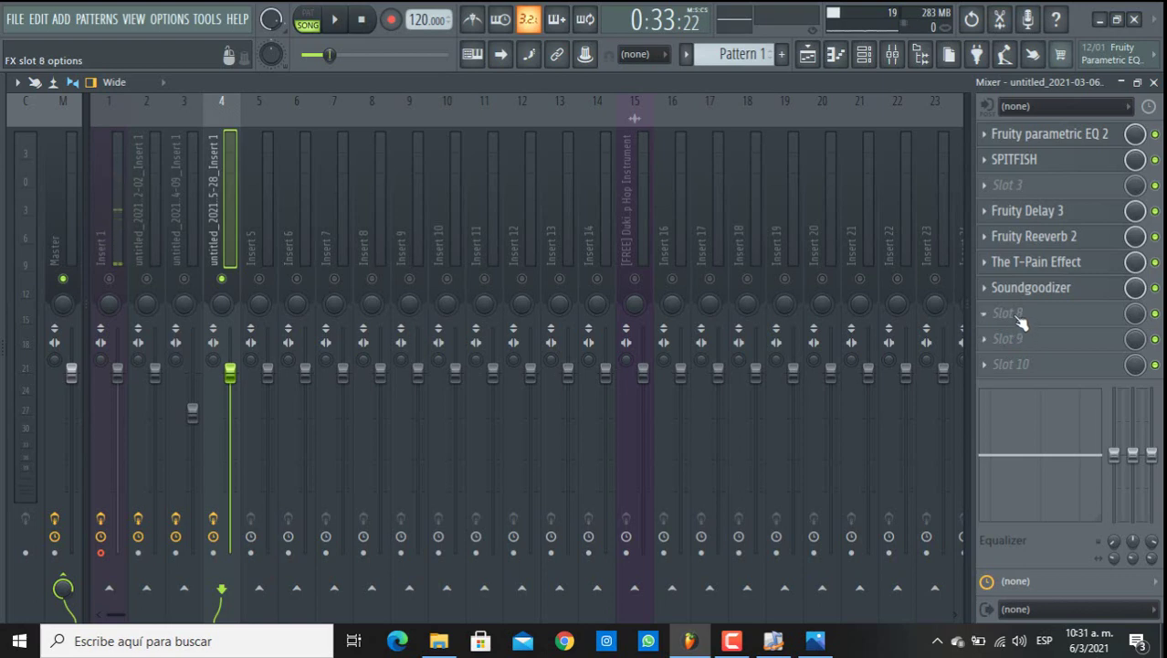
- Load Fruity Compressor into slot 8 of mixer track 4
{"action": "left_click", "coordinate": [1021, 316]}
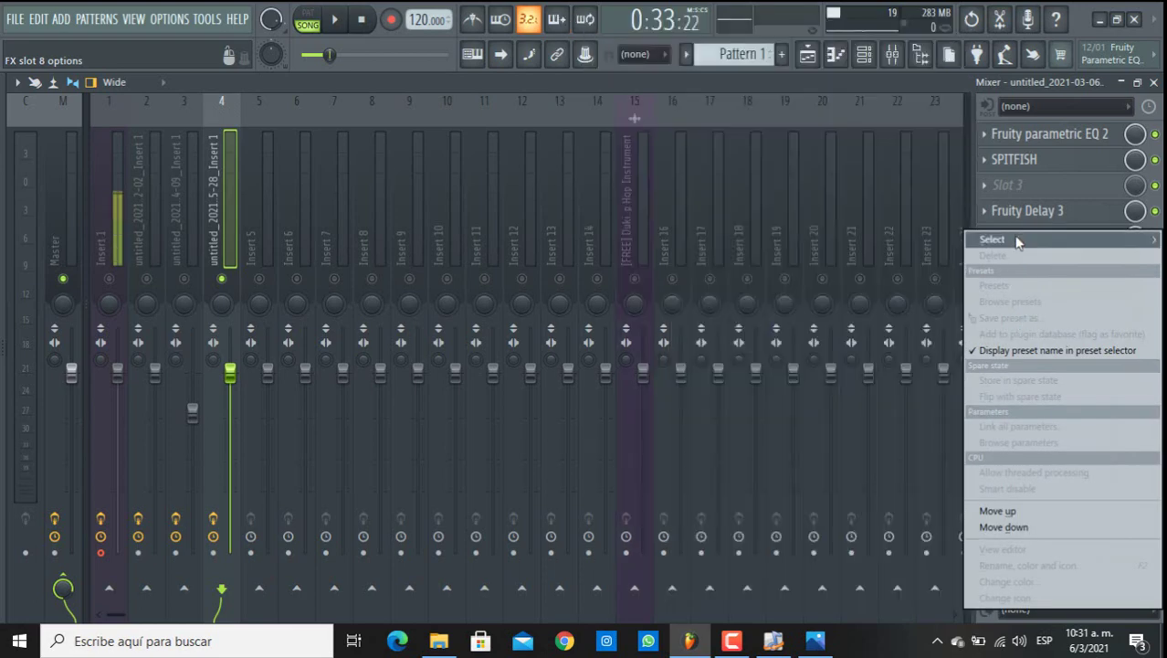
{"action": "mouse_move", "coordinate": [1012, 242]}
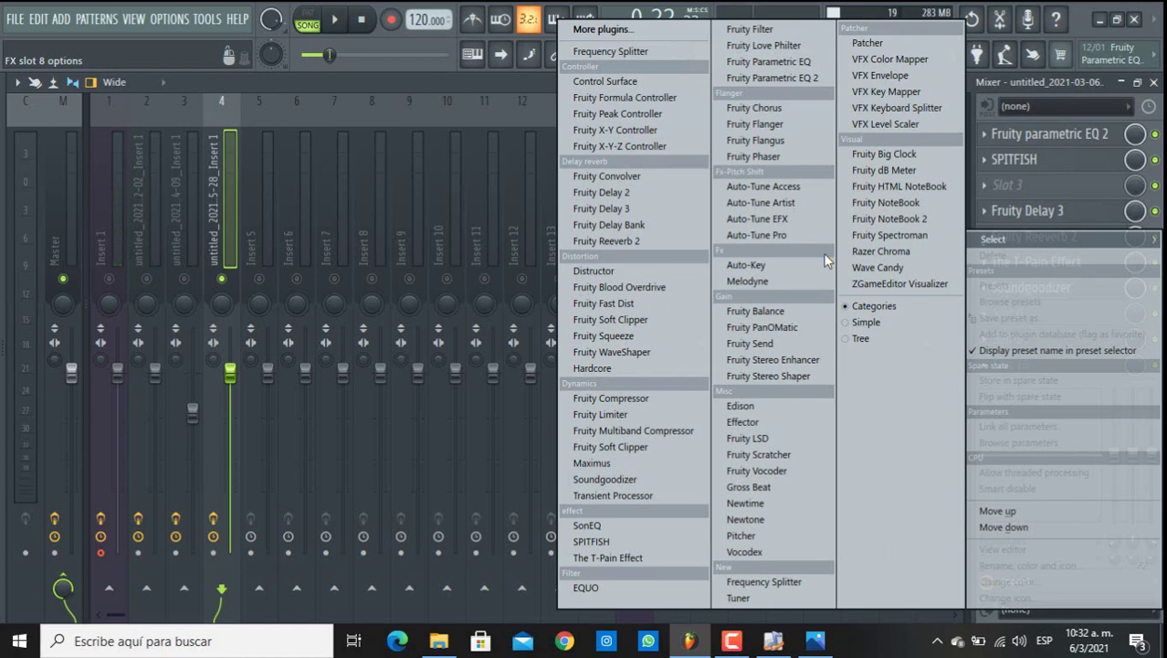
{"action": "left_click", "coordinate": [651, 401]}
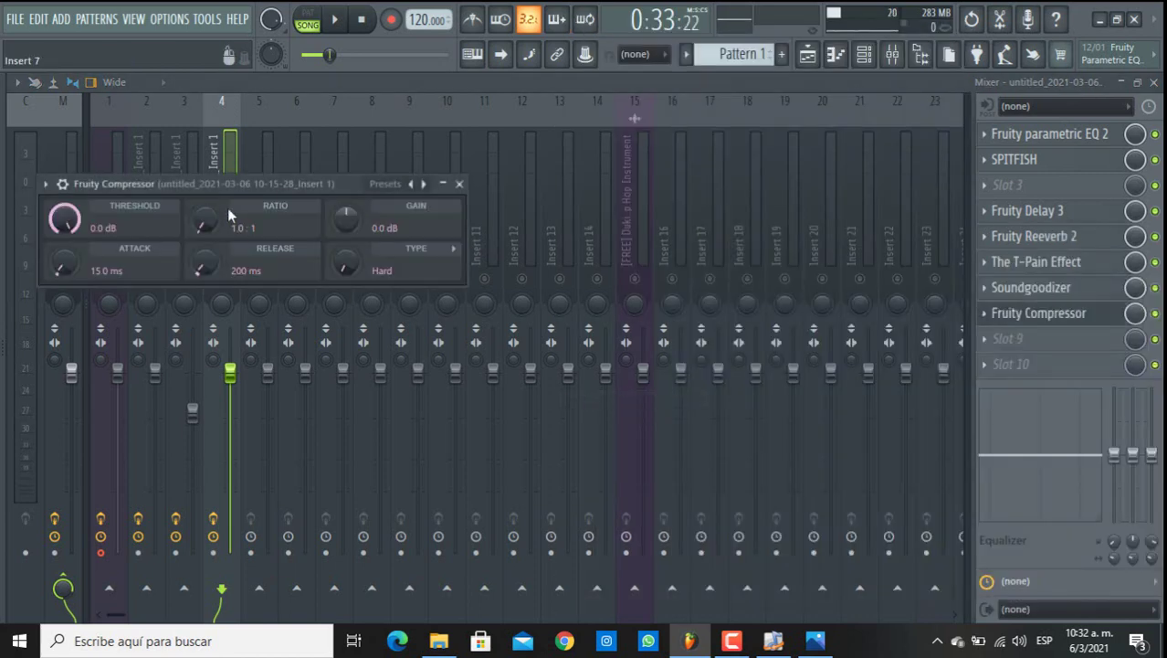
- Set the Fruity Compressor on mixer track 4 to a -12.3 dB threshold and a 2.7:1 ratio, and close its window
{"action": "left_click_drag", "start_coordinate": [64, 218], "coordinate": [64, 245]}
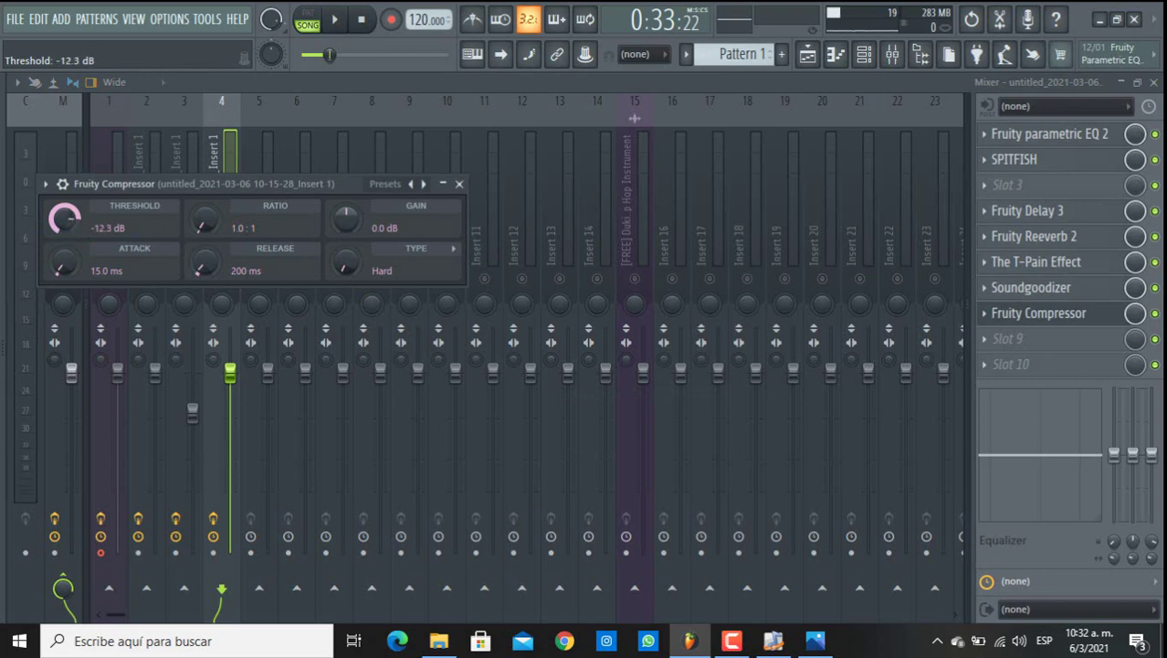
{"action": "left_click_drag", "start_coordinate": [205, 219], "coordinate": [205, 206]}
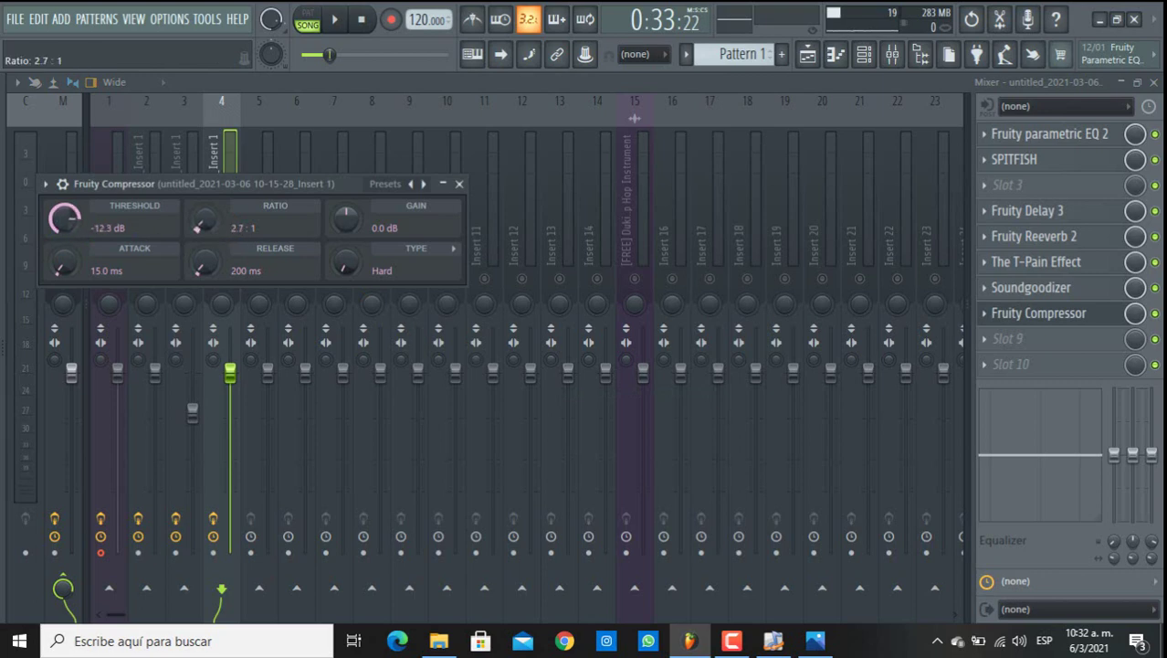
{"action": "left_click", "coordinate": [458, 184]}
- Unsolo mixer track 4 and play the full mix from about bar 13, just before the vocal clips begin
{"action": "right_click", "coordinate": [221, 279]}
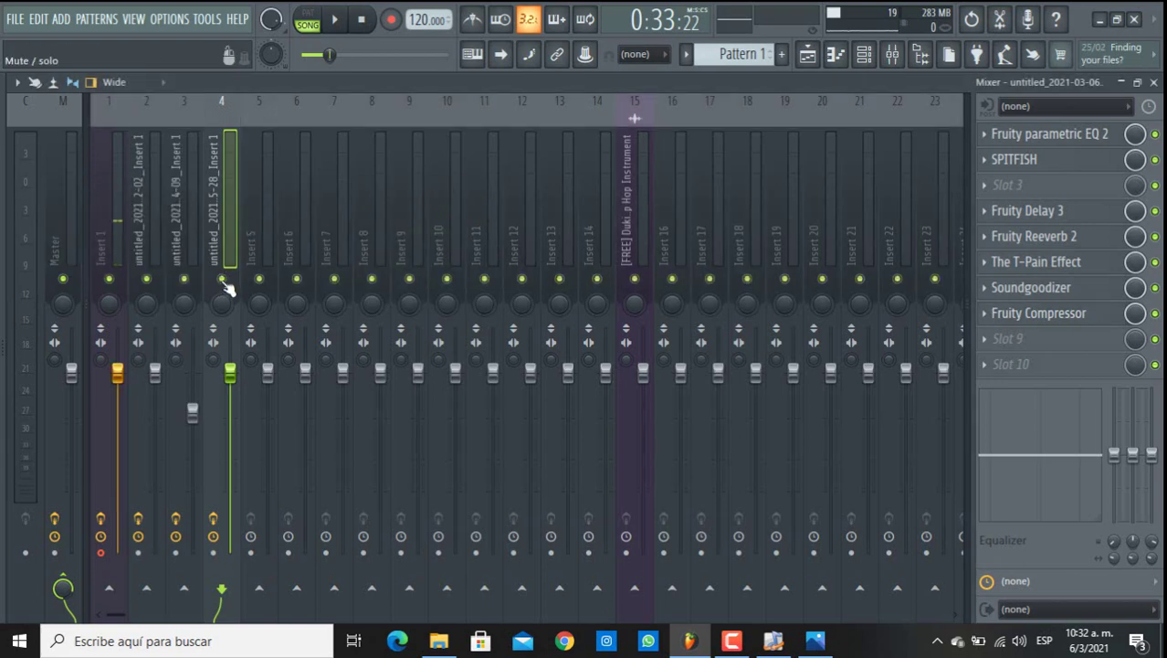
{"action": "key", "text": "space"}
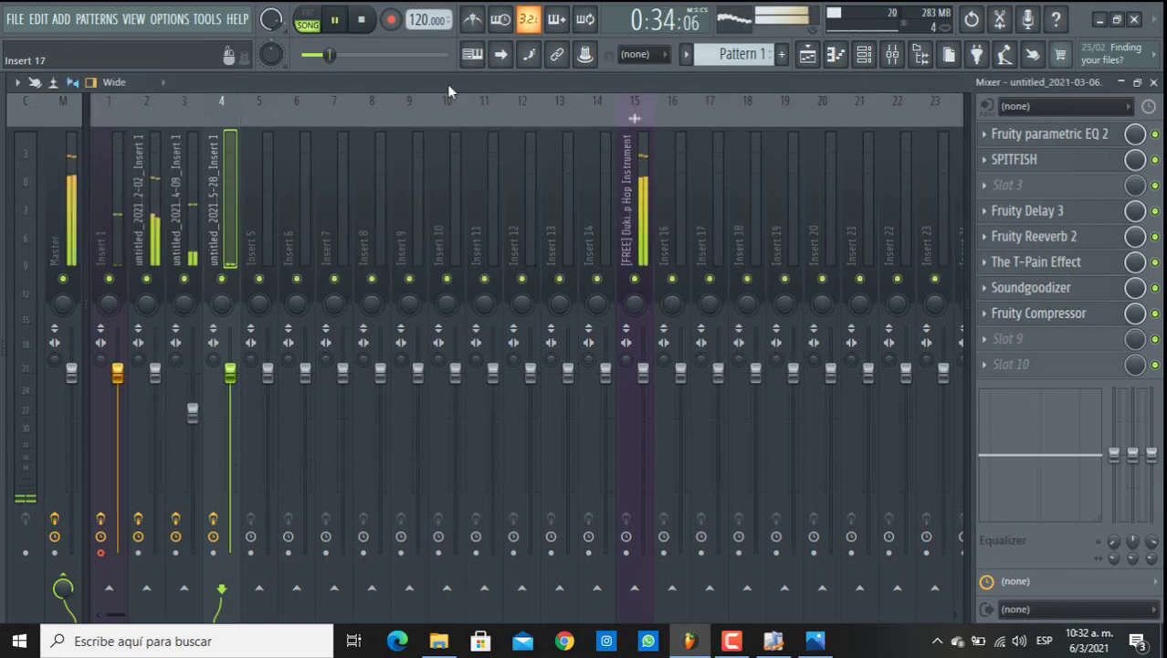
{"action": "left_click", "coordinate": [808, 54]}
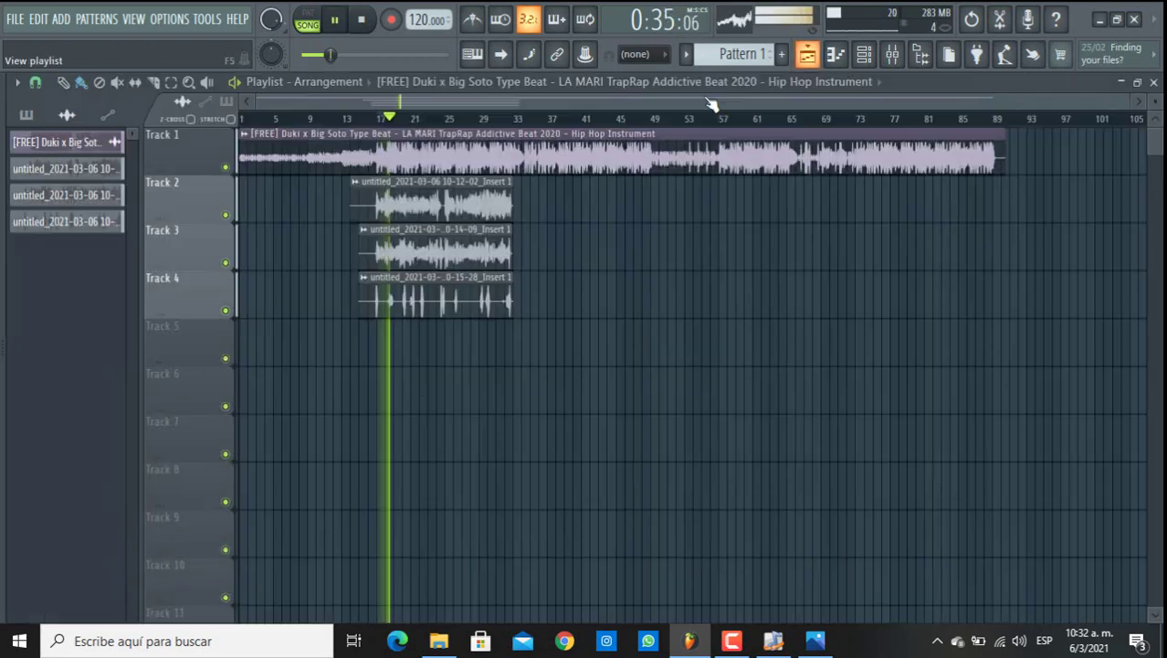
{"action": "left_click", "coordinate": [346, 118]}
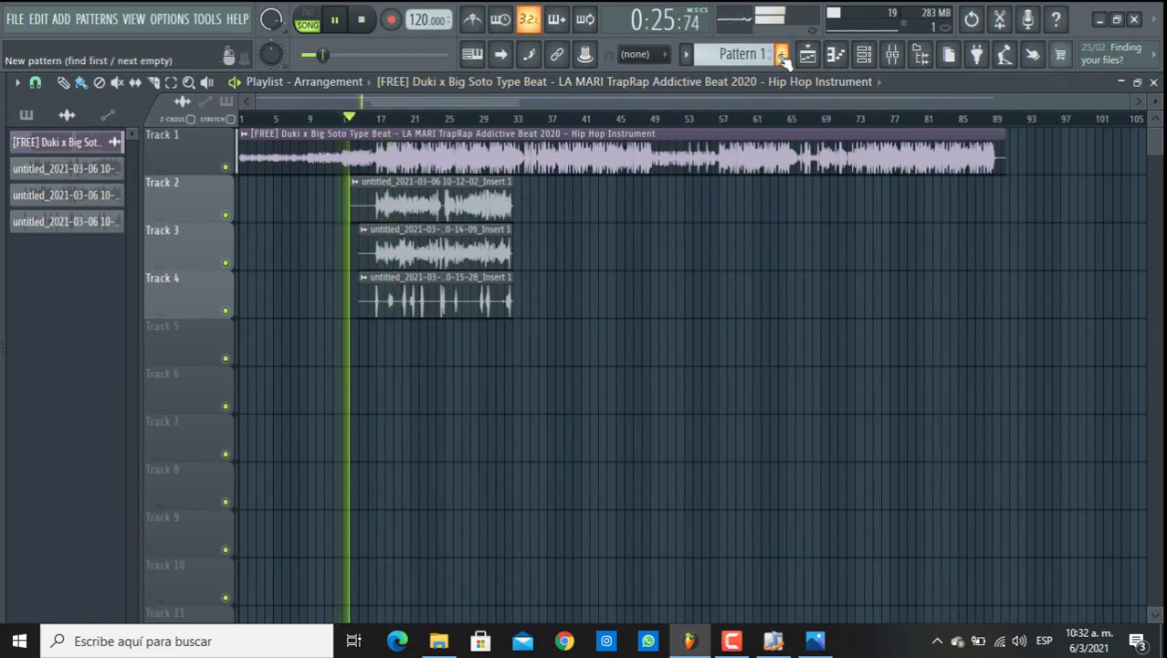
- Lower the volume faders of mixer tracks 4 and 3 during playback, return to the playlist and stop the song
{"action": "left_click", "coordinate": [892, 54]}
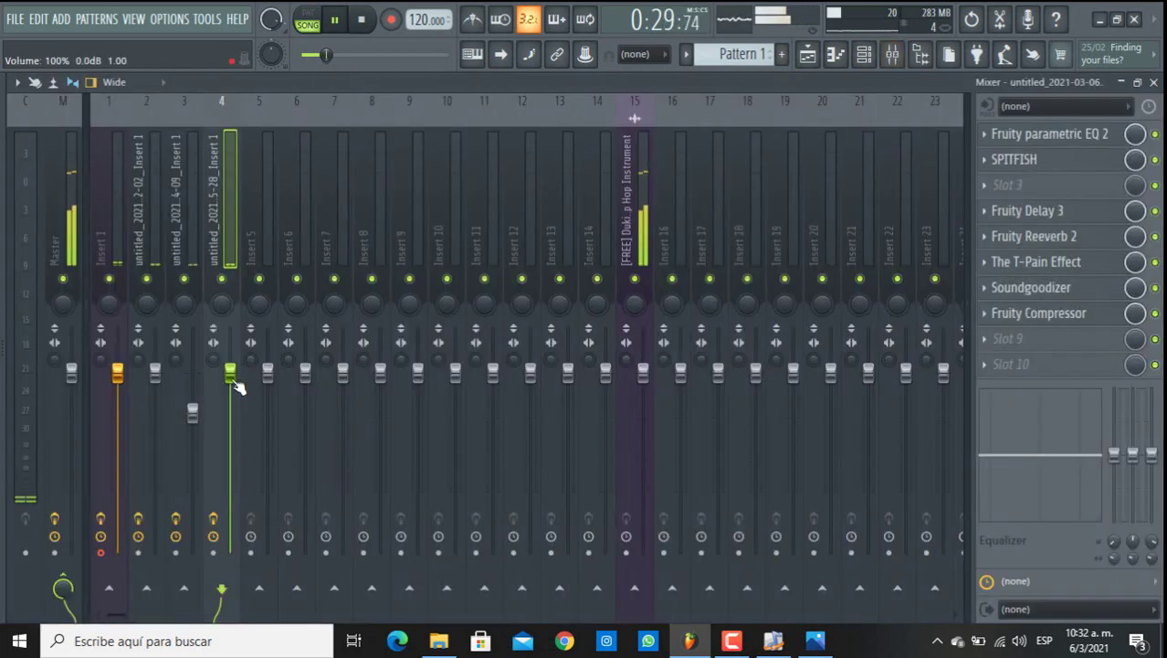
{"action": "left_click_drag", "start_coordinate": [231, 373], "coordinate": [193, 422]}
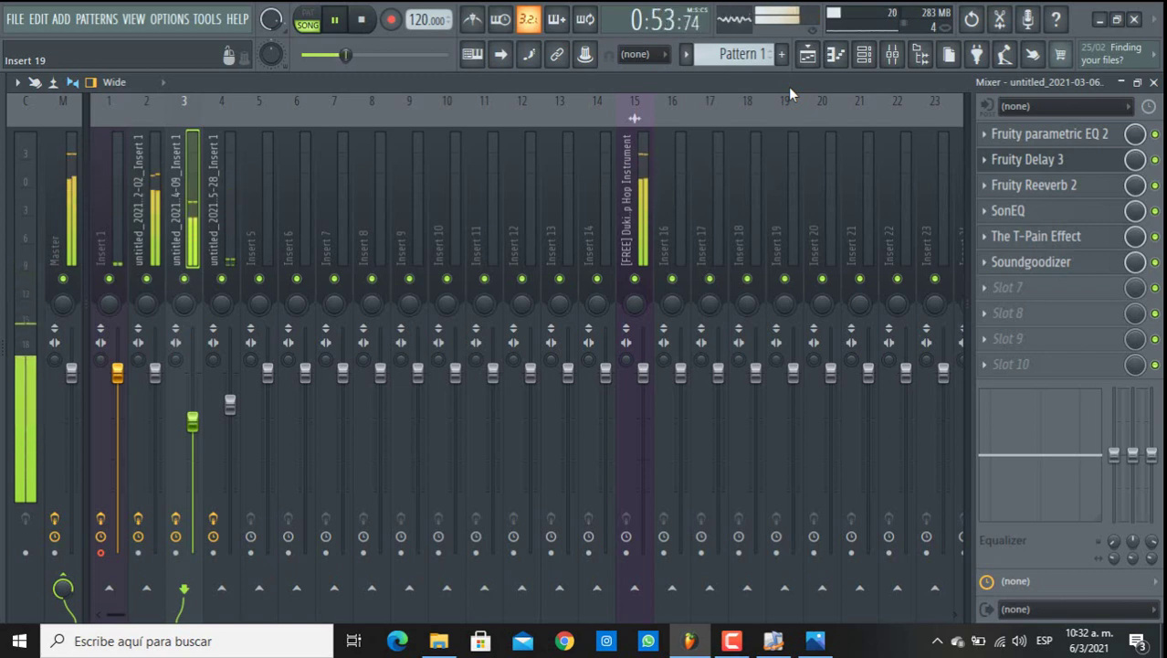
{"action": "left_click", "coordinate": [807, 54]}
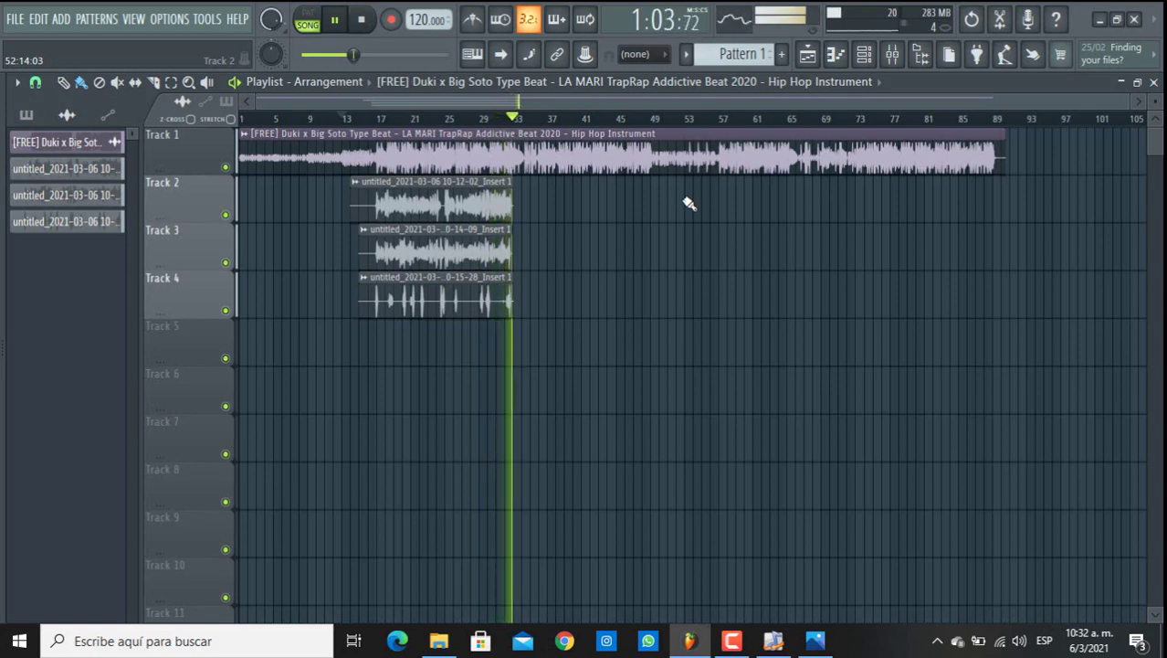
{"action": "key", "text": "space"}
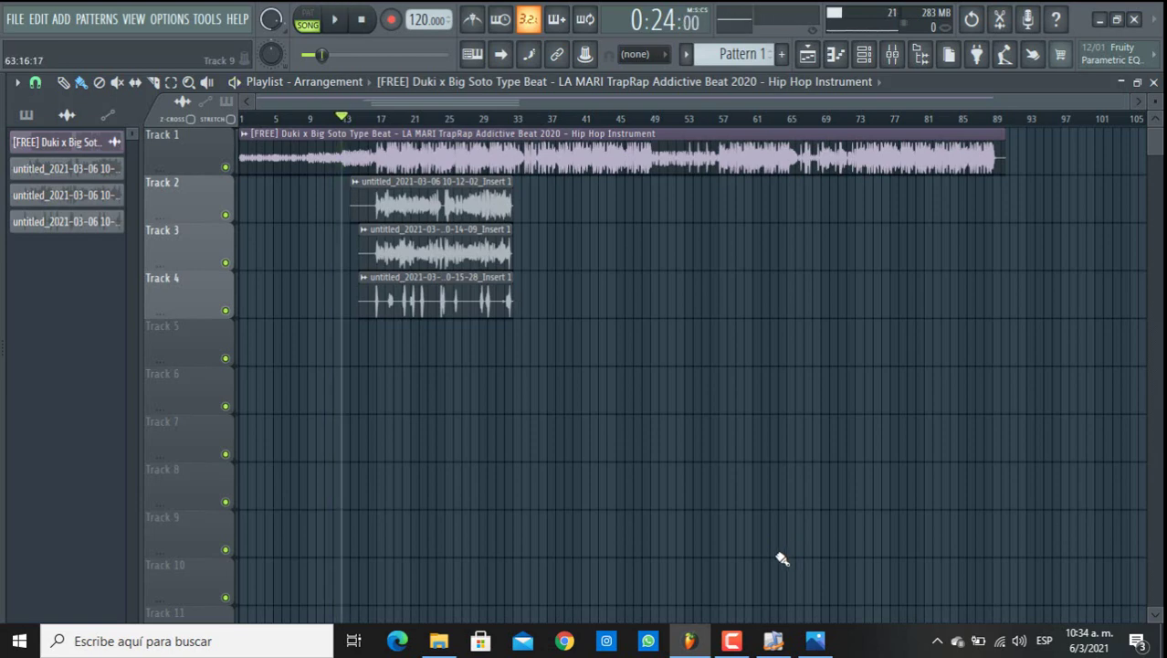
{"action": "mouse_move", "coordinate": [698, 636]}
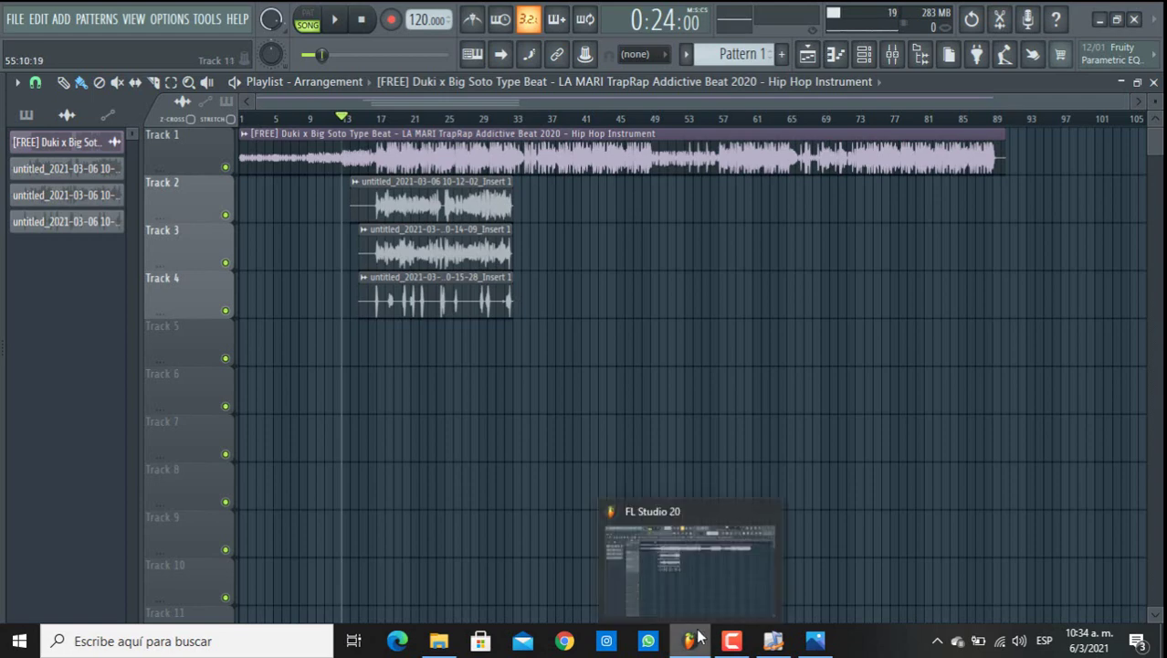